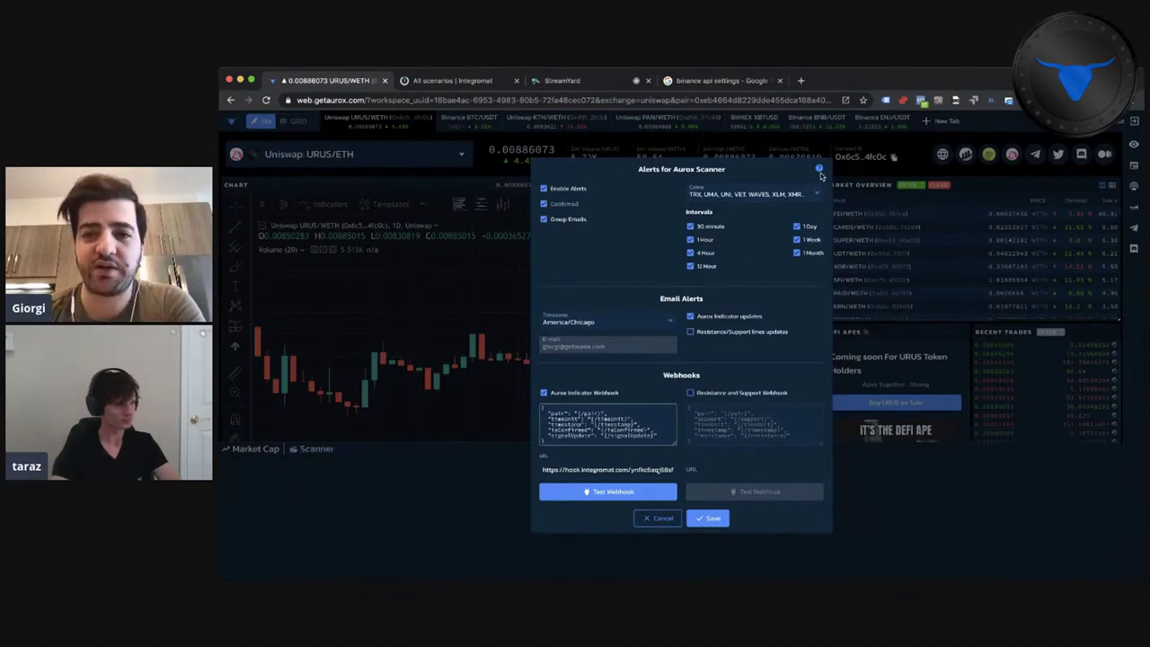
- Skim the introduction of the help article on Aurox Scanner alerts and return to the alert settings
{"action": "left_click", "coordinate": [819, 168]}
{"action": "scroll", "coordinate": [675, 303], "scroll_direction": "down", "scroll_amount": 3}
{"action": "scroll", "coordinate": [682, 360], "scroll_direction": "up", "scroll_amount": 3}
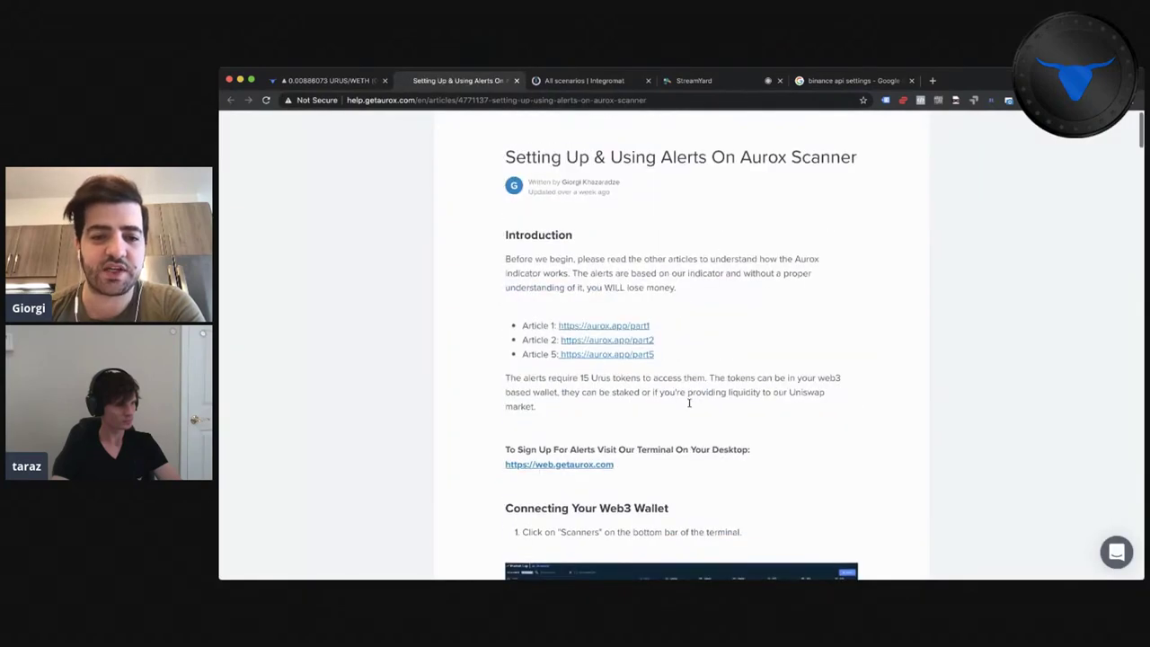
{"action": "left_click", "coordinate": [328, 81]}
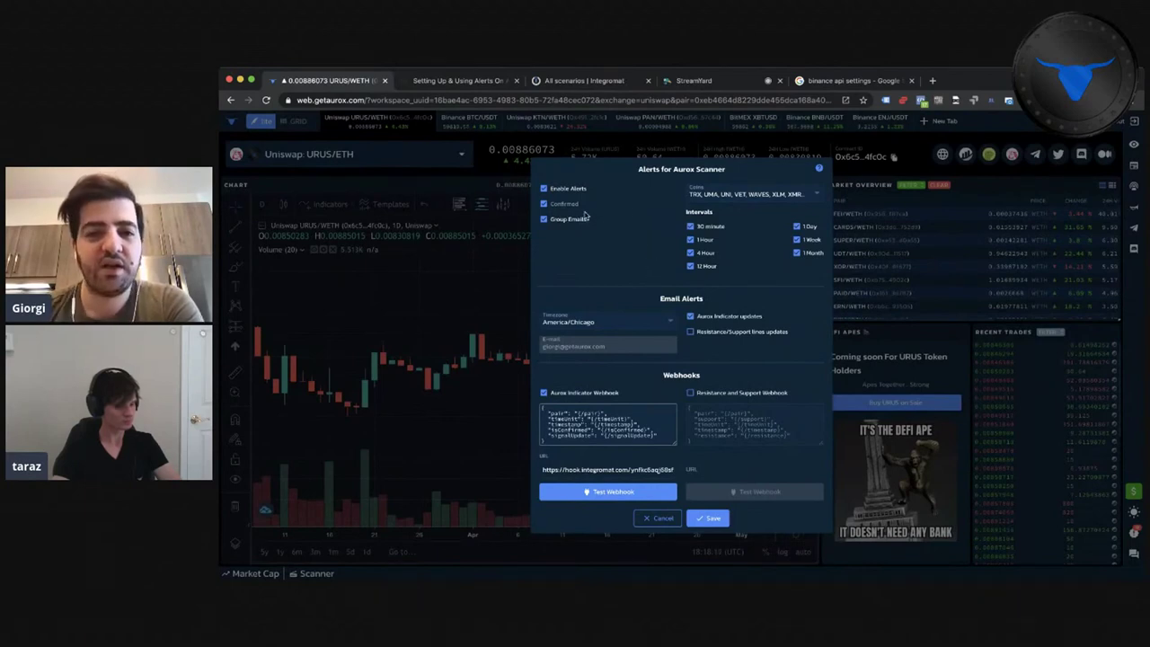
- Review the coin selection, the Webhooks section and the Aurox Indicator Webhook payload in the scanner alert settings
{"action": "left_click", "coordinate": [763, 194]}
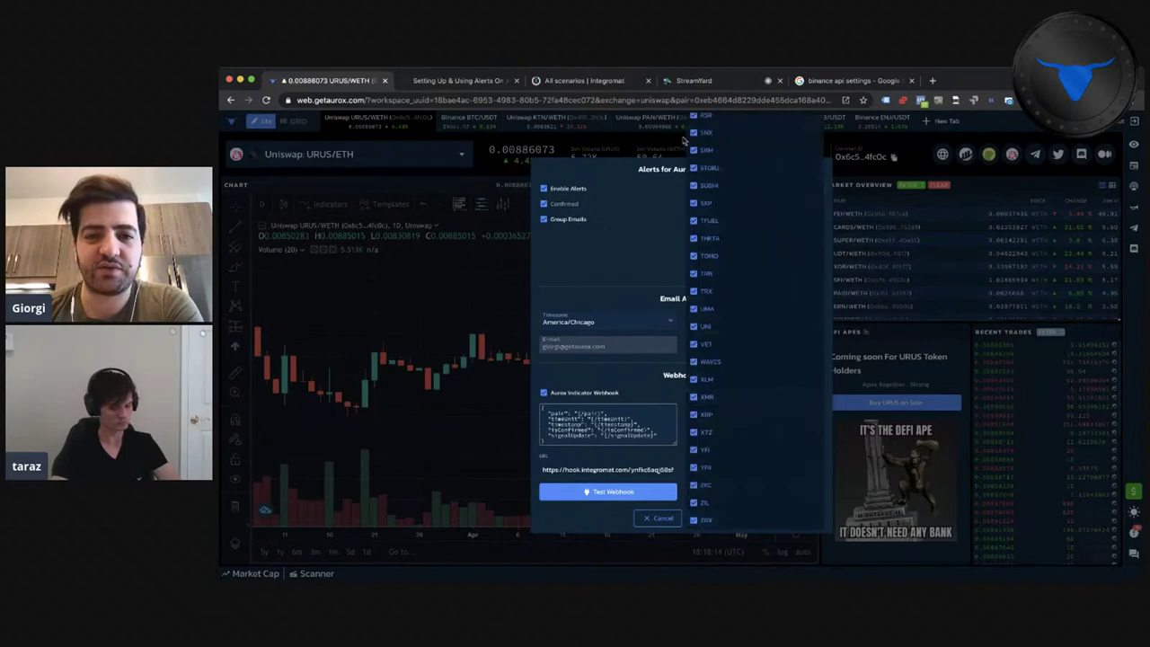
{"action": "left_click", "coordinate": [683, 142]}
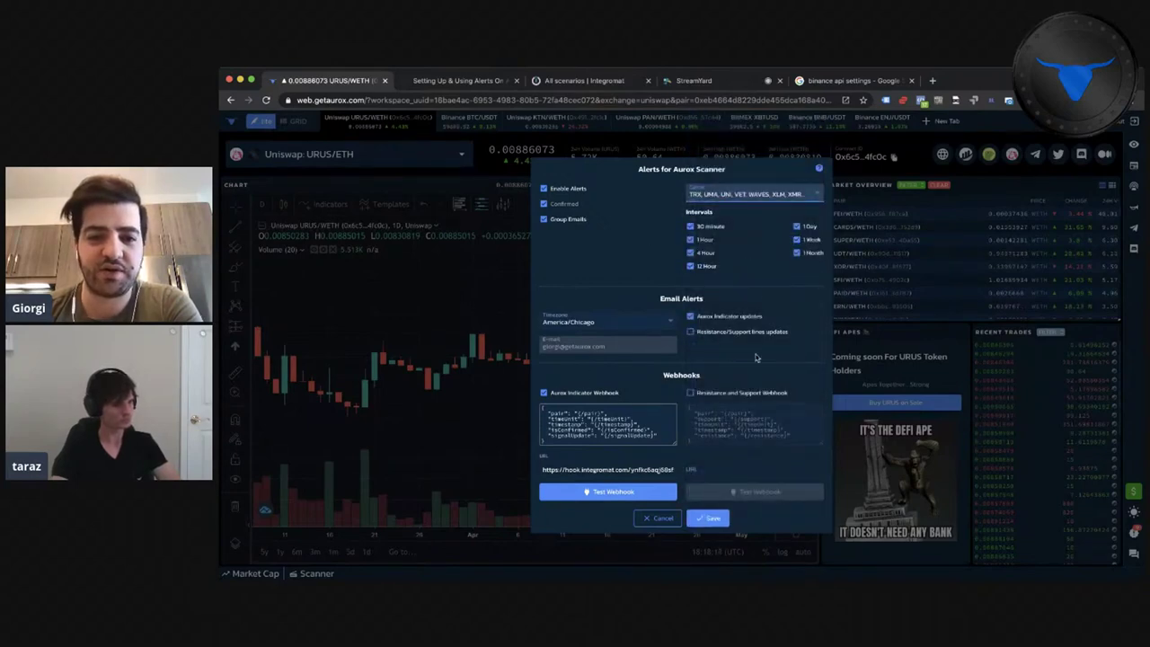
{"action": "left_click_drag", "start_coordinate": [662, 375], "coordinate": [723, 380]}
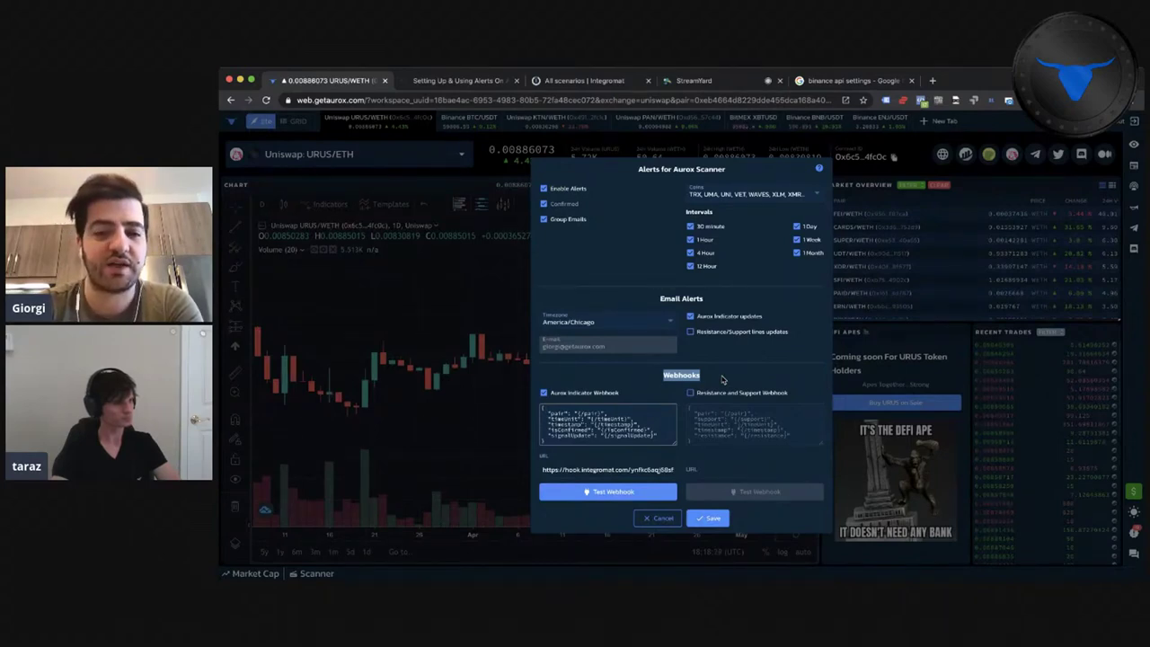
{"action": "left_click", "coordinate": [728, 375]}
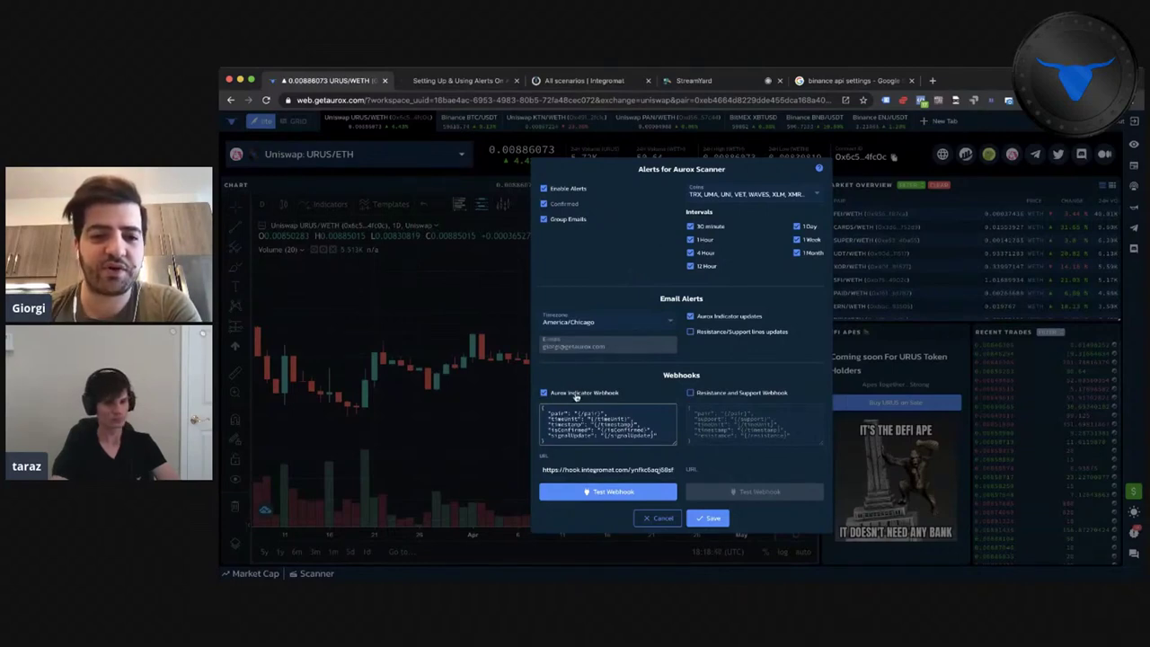
{"action": "left_click", "coordinate": [544, 410]}
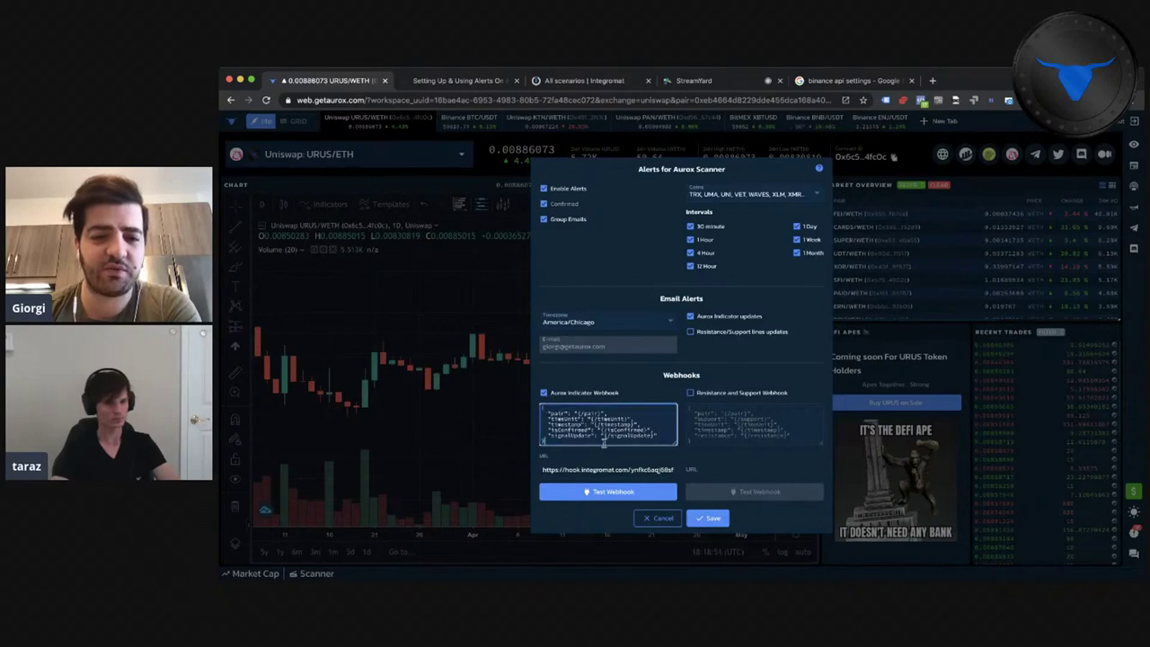
{"action": "key", "text": "super+a"}
{"action": "left_click", "coordinate": [584, 421]}
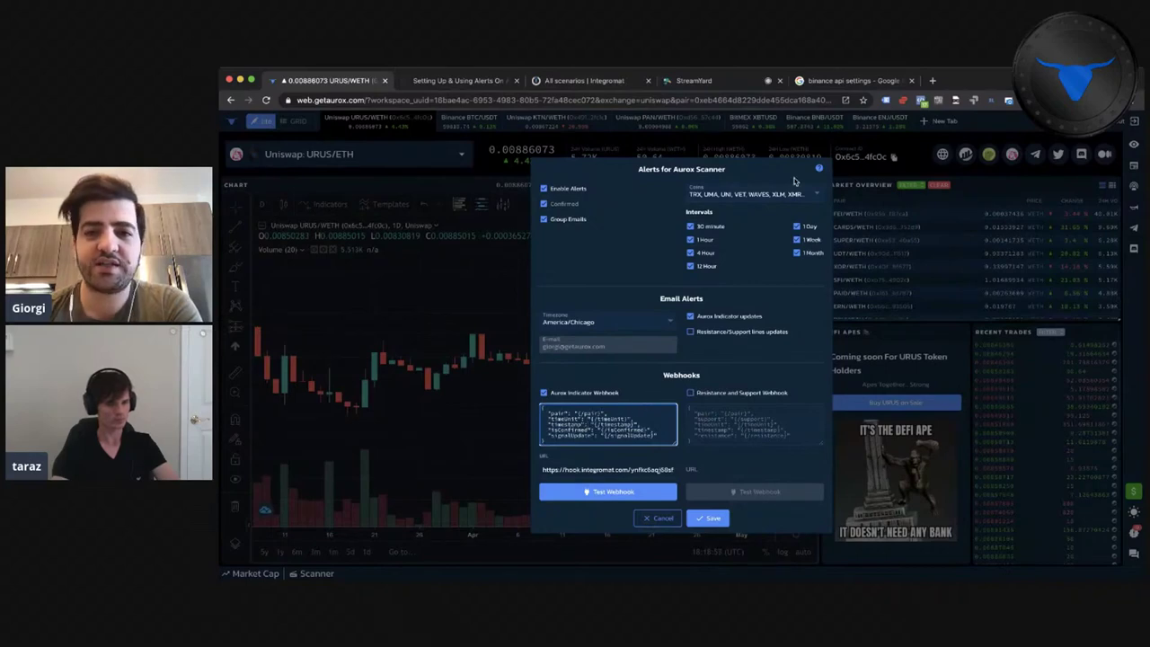
- Examine the webhook JSON schema and parameter descriptions in the scanner alerts help article, returning to the alert settings
{"action": "left_click", "coordinate": [818, 169]}
{"action": "scroll", "coordinate": [659, 369], "scroll_direction": "down", "scroll_amount": 3}
{"action": "scroll", "coordinate": [659, 368], "scroll_direction": "down", "scroll_amount": 15}
{"action": "scroll", "coordinate": [658, 368], "scroll_direction": "up", "scroll_amount": 5}
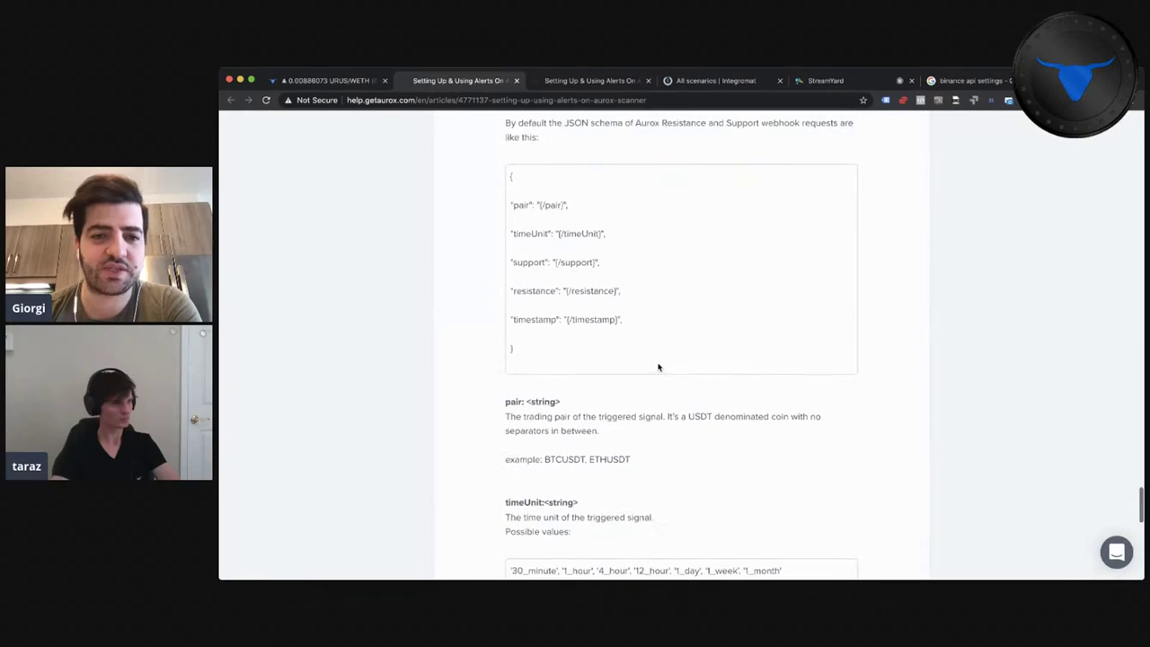
{"action": "scroll", "coordinate": [667, 308], "scroll_direction": "up", "scroll_amount": 10}
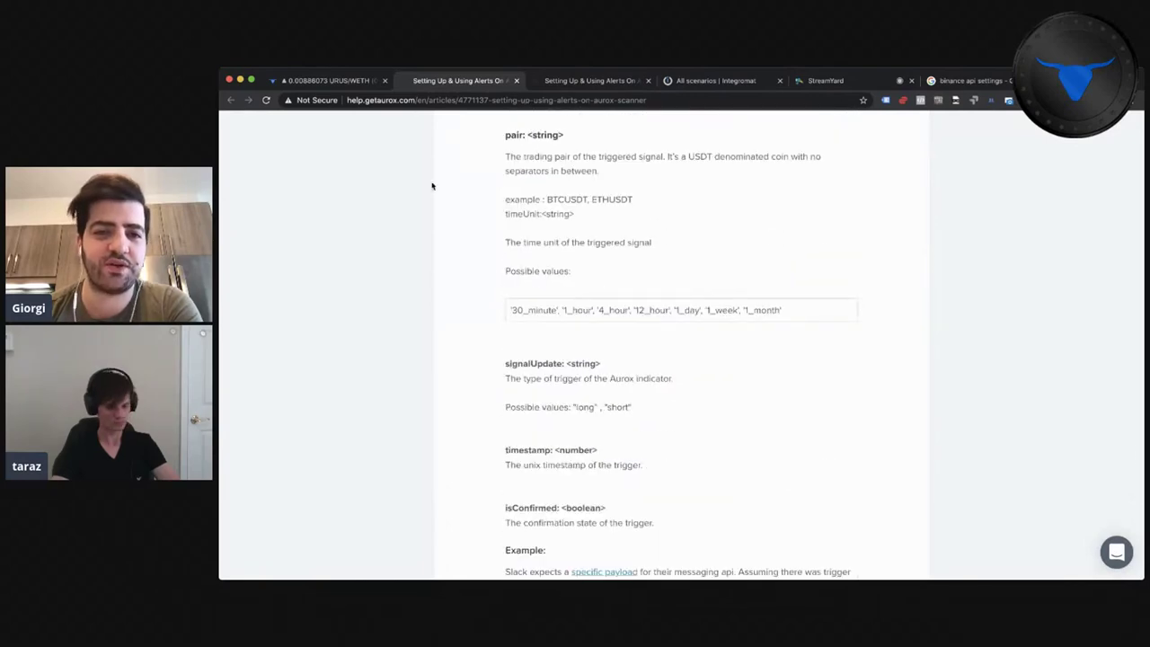
{"action": "left_click", "coordinate": [338, 83]}
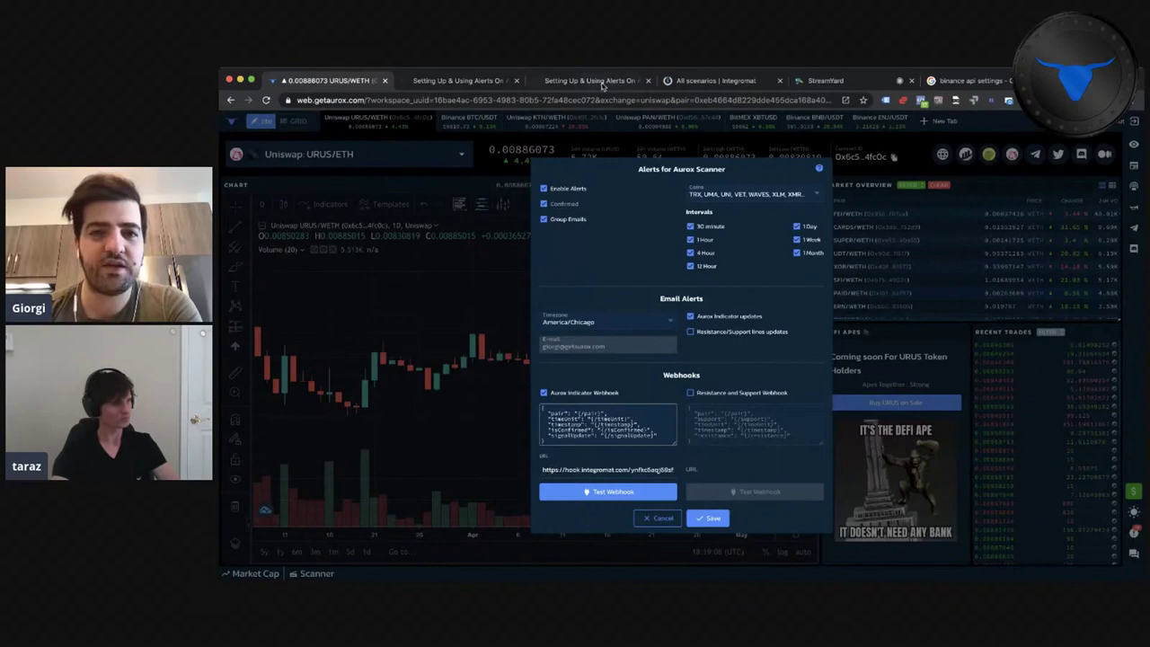
- Switch to Integromat and create a new scenario with Webhooks as the service to integrate
{"action": "left_click", "coordinate": [726, 88]}
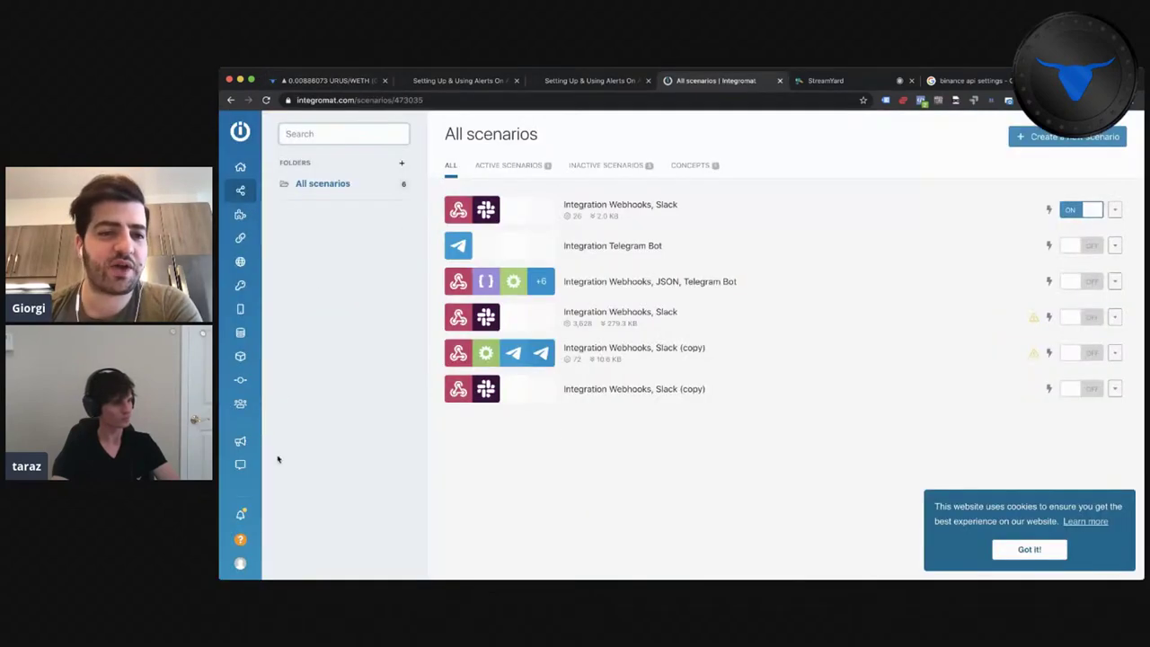
{"action": "mouse_move", "coordinate": [244, 199]}
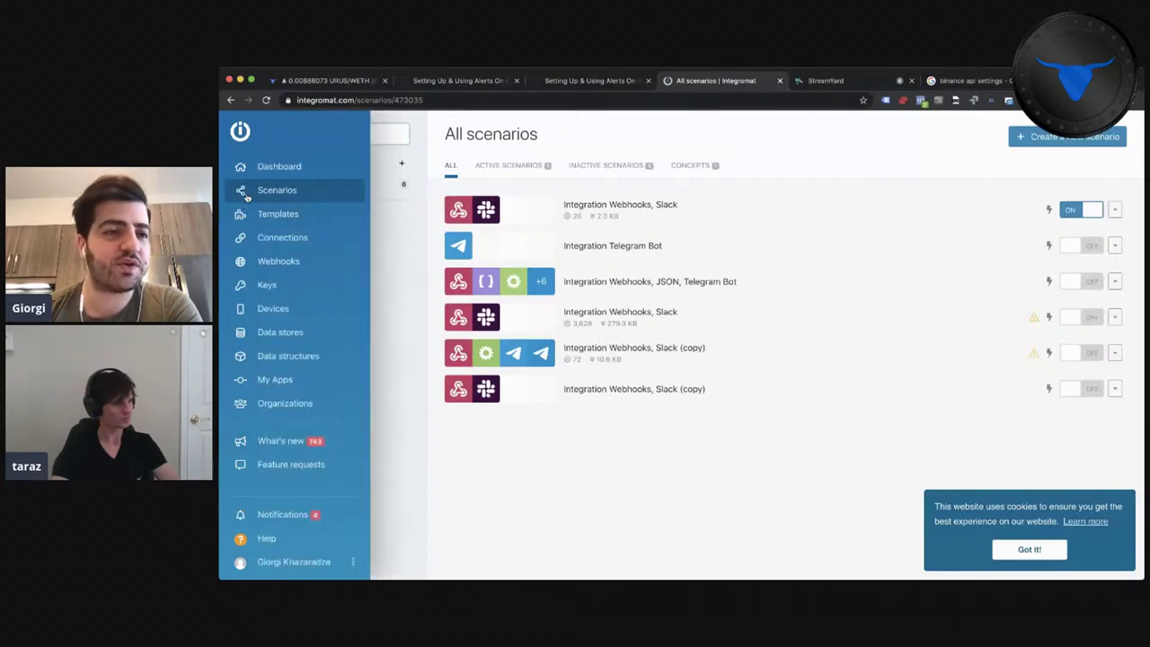
{"action": "left_click", "coordinate": [1039, 138]}
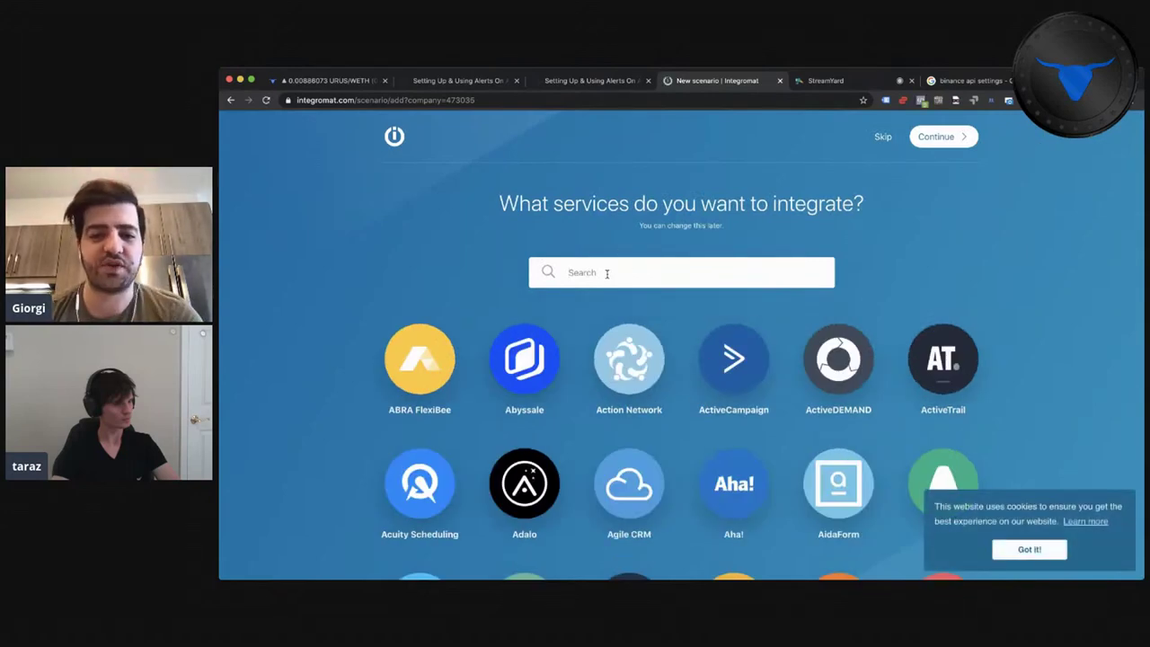
{"action": "type", "text": "webho"}
{"action": "left_click", "coordinate": [420, 360]}
{"action": "left_click", "coordinate": [943, 139]}
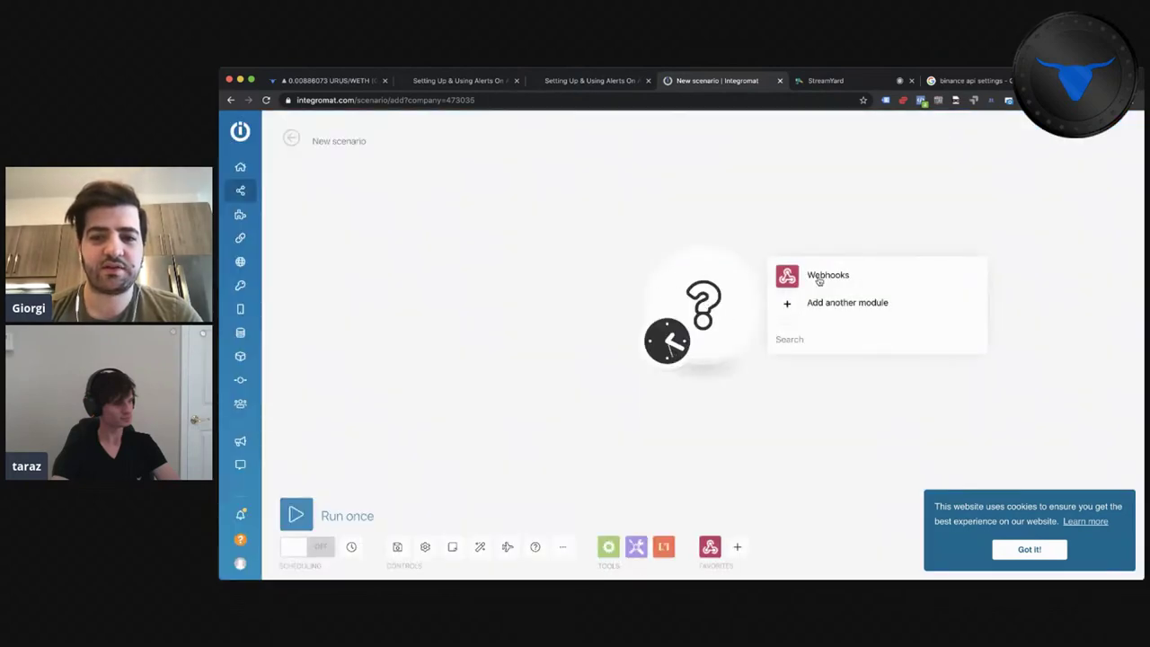
- Add a Custom webhook trigger to the scenario, using a new hook named "Aurox Indicator 1"
{"action": "left_click", "coordinate": [818, 282]}
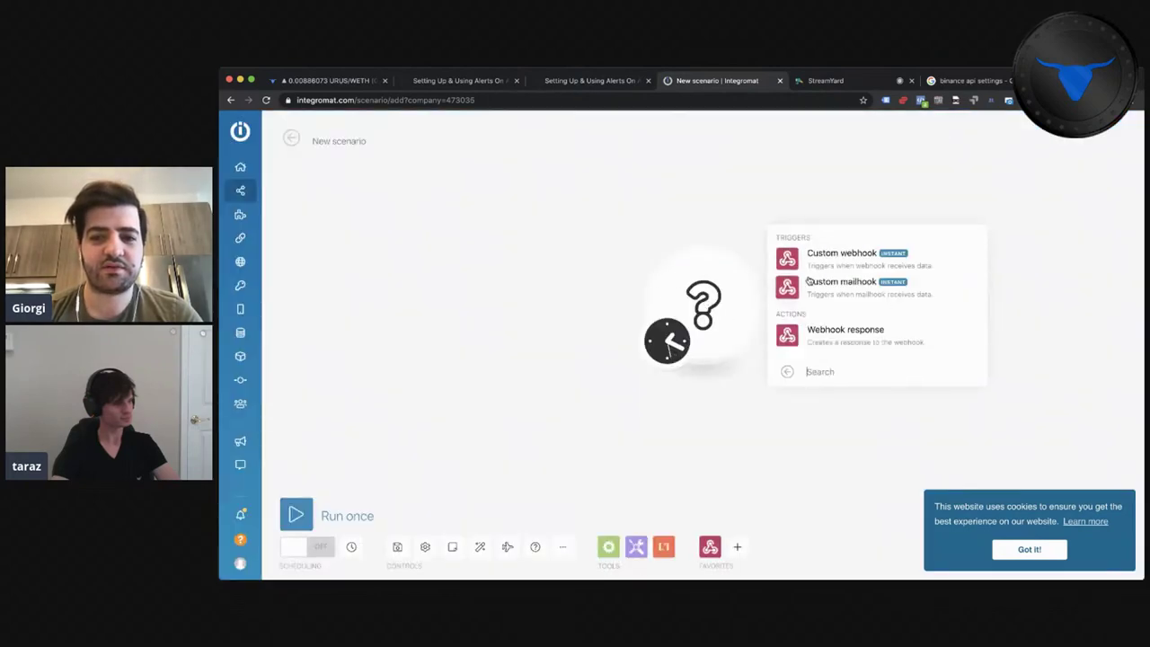
{"action": "left_click", "coordinate": [851, 260]}
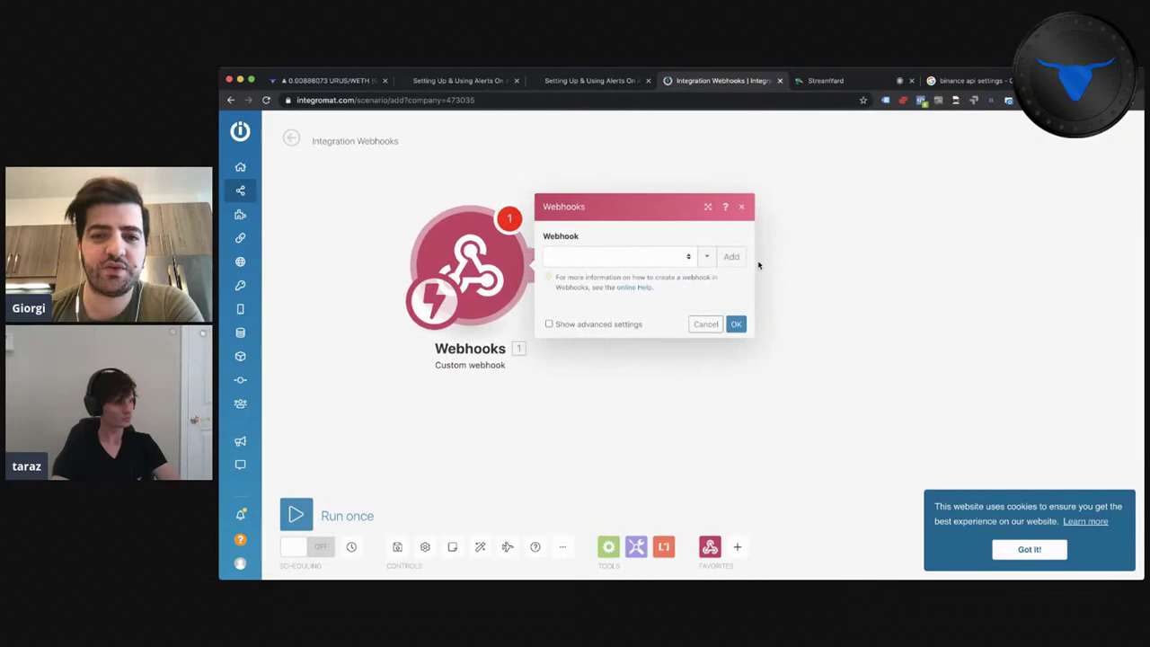
{"action": "left_click", "coordinate": [739, 260]}
{"action": "key", "text": "super+a"}
{"action": "type", "text": "Aurox Indicator 1"}
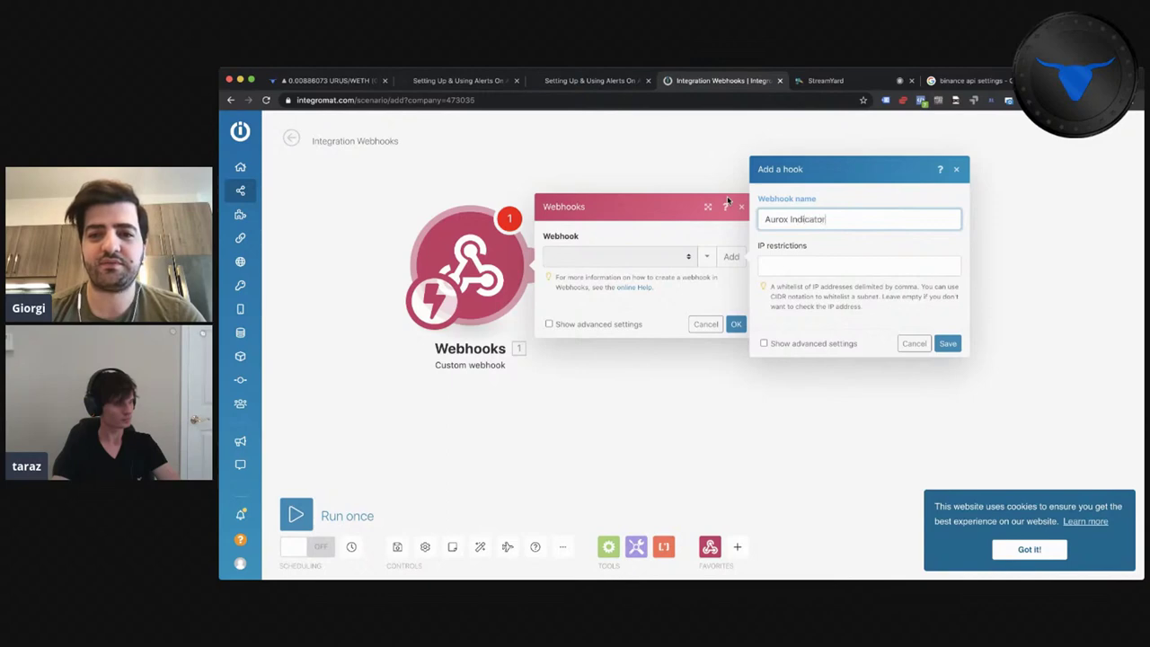
{"action": "left_click", "coordinate": [948, 343]}
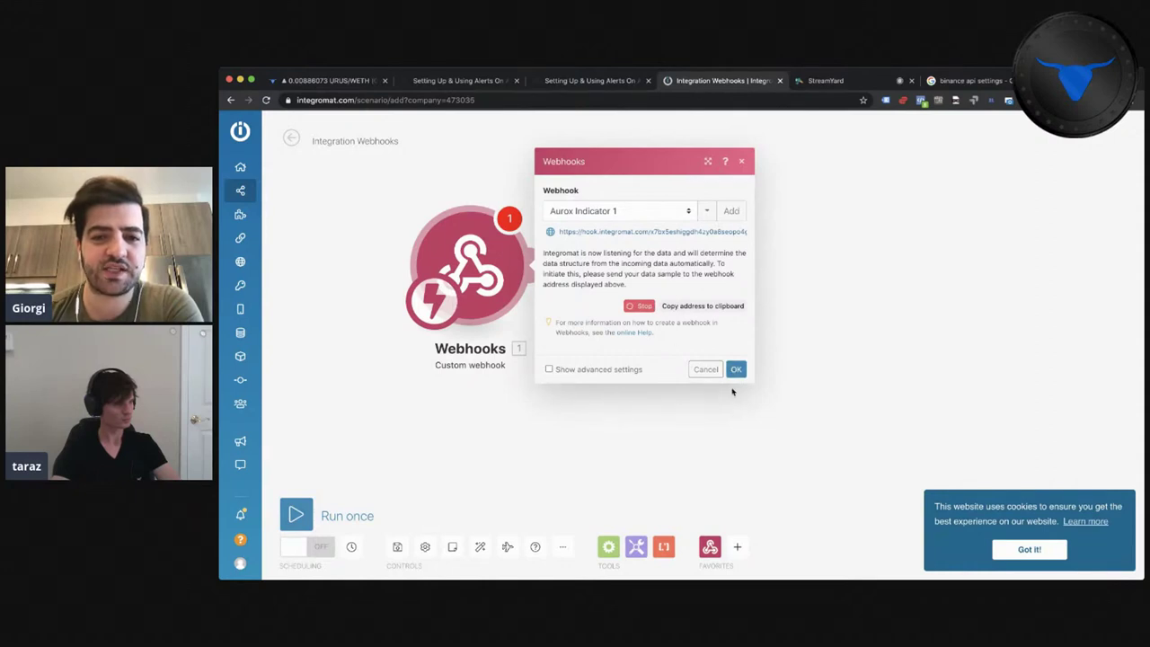
{"action": "left_click", "coordinate": [736, 369]}
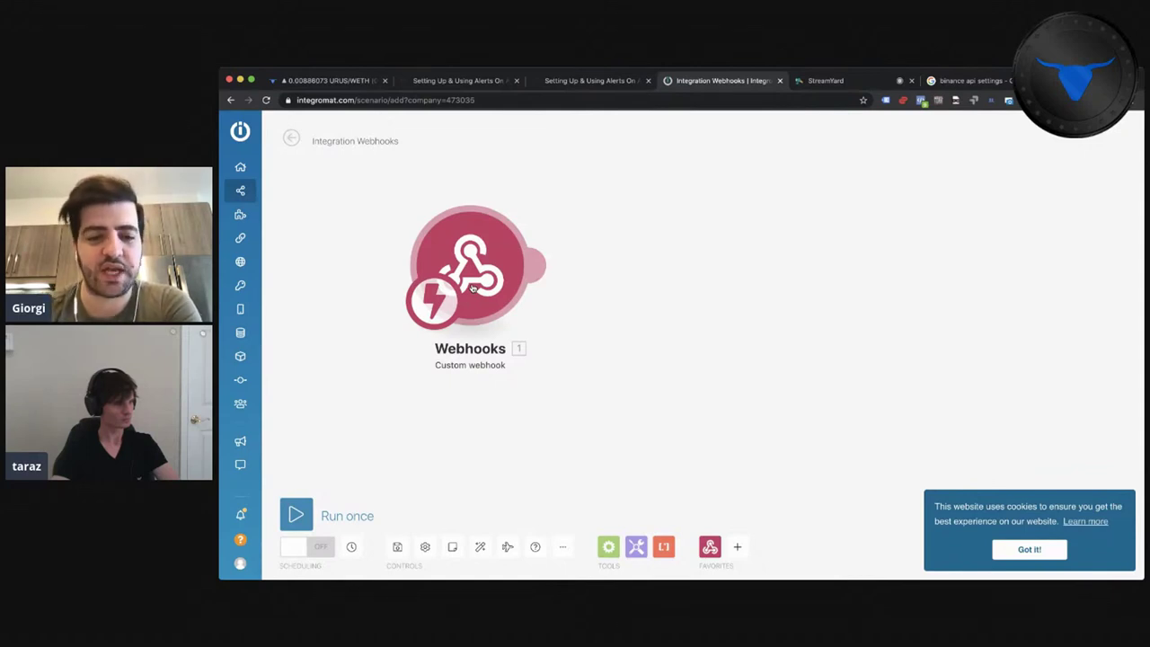
- Attach an empty module to the custom webhook and look through the apps available for it
{"action": "left_click", "coordinate": [537, 265]}
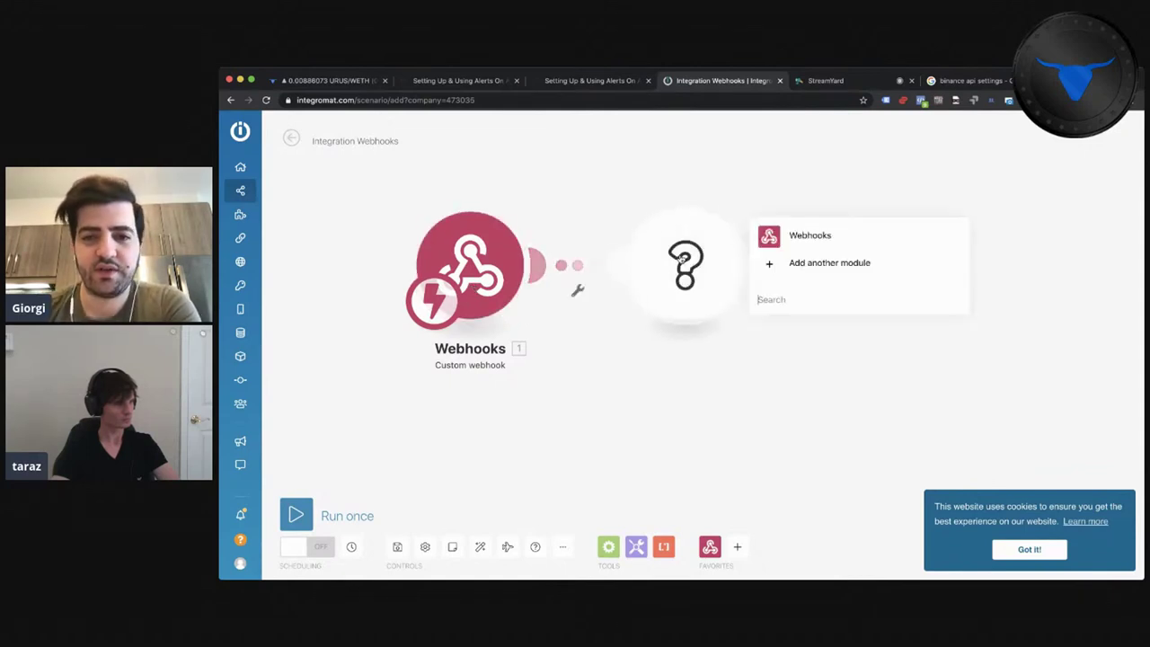
{"action": "left_click", "coordinate": [802, 261]}
{"action": "scroll", "coordinate": [864, 360], "scroll_direction": "down", "scroll_amount": 10}
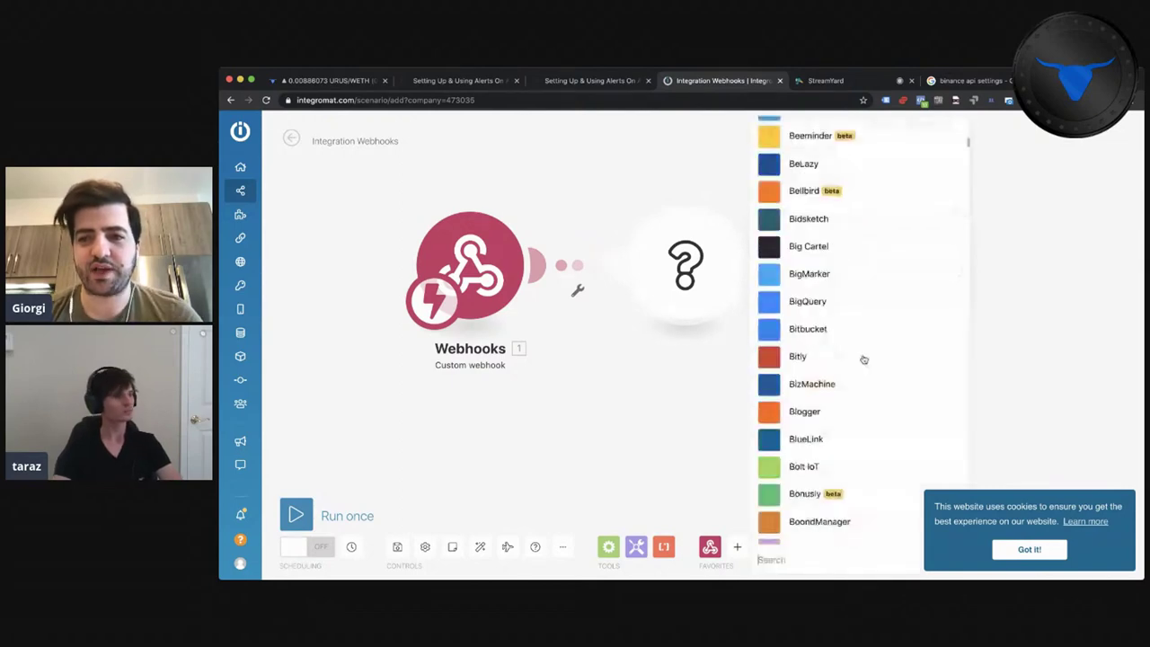
{"action": "scroll", "coordinate": [863, 359], "scroll_direction": "down", "scroll_amount": 10}
{"action": "scroll", "coordinate": [864, 359], "scroll_direction": "down", "scroll_amount": 15}
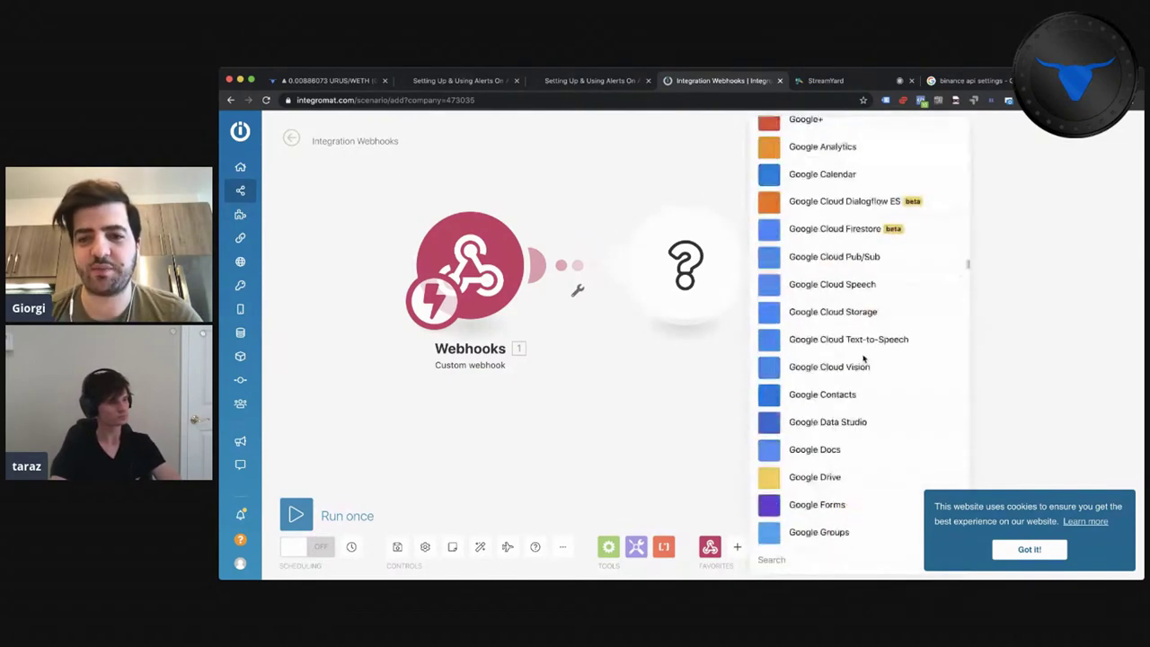
{"action": "scroll", "coordinate": [863, 359], "scroll_direction": "down", "scroll_amount": 8}
{"action": "scroll", "coordinate": [863, 360], "scroll_direction": "up", "scroll_amount": 12}
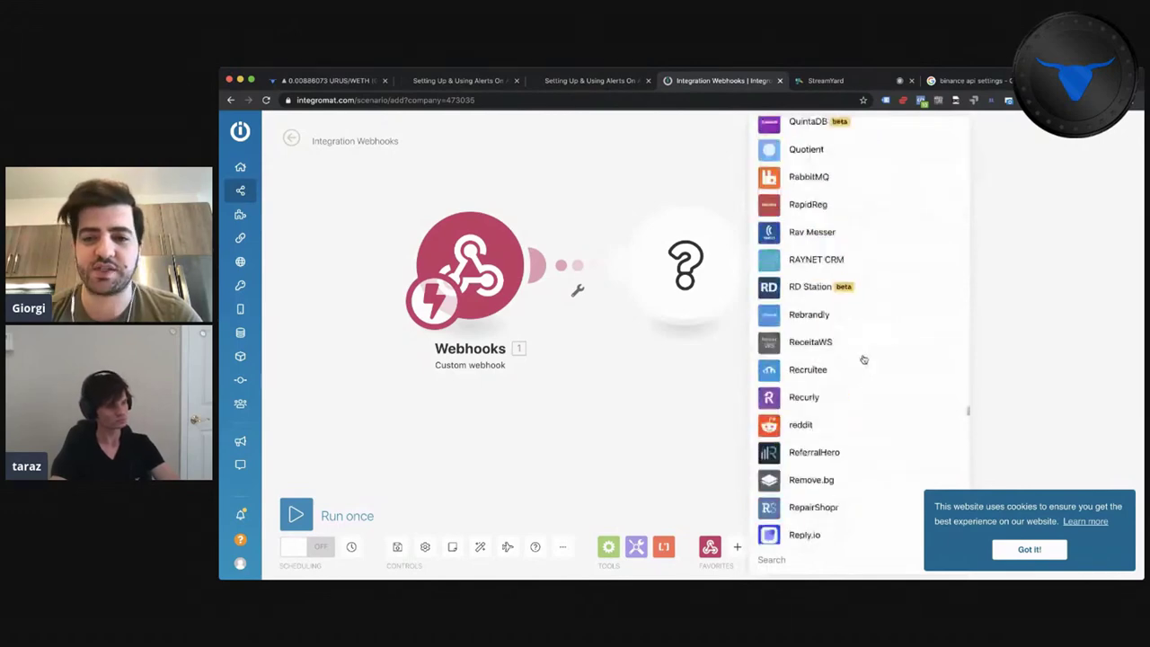
{"action": "scroll", "coordinate": [864, 360], "scroll_direction": "up", "scroll_amount": 10}
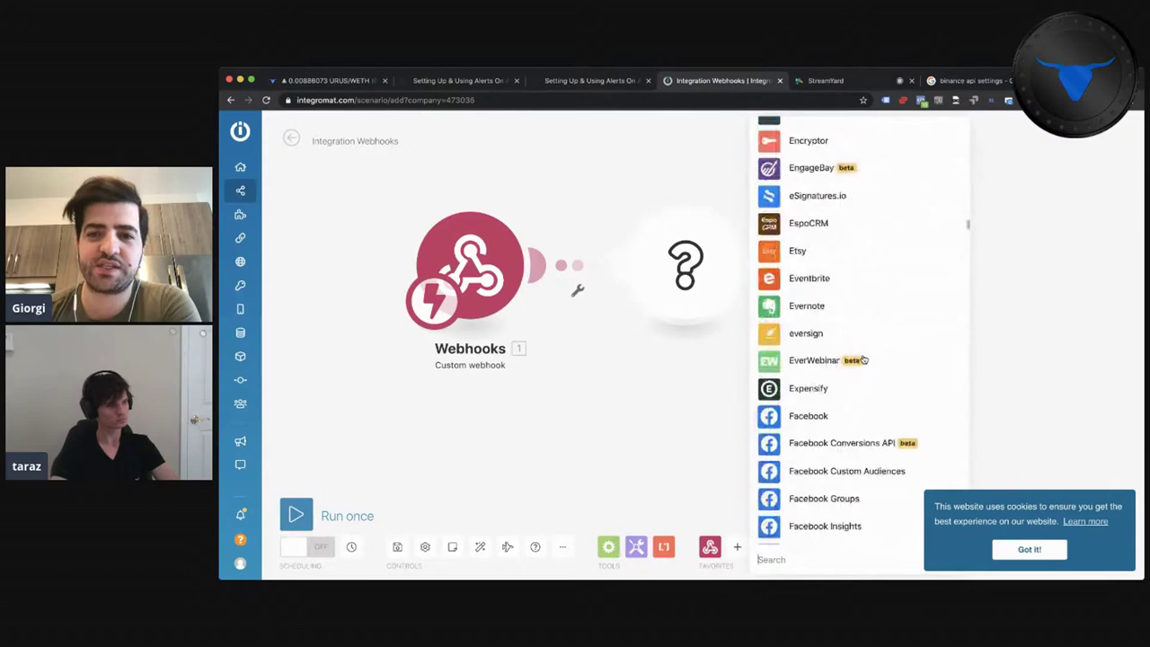
{"action": "scroll", "coordinate": [863, 359], "scroll_direction": "up", "scroll_amount": 2}
{"action": "scroll", "coordinate": [863, 359], "scroll_direction": "up", "scroll_amount": 15}
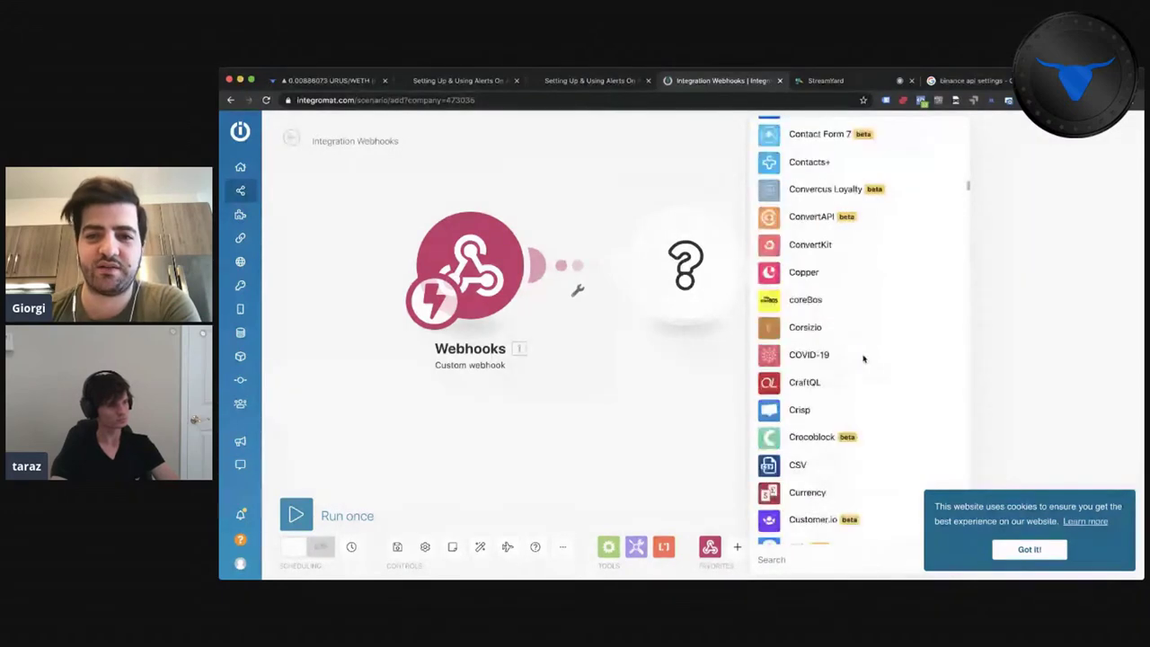
- Dismiss the cookie notice and set the module after the webhook to Slack's Create a Message action
{"action": "left_click", "coordinate": [1024, 550]}
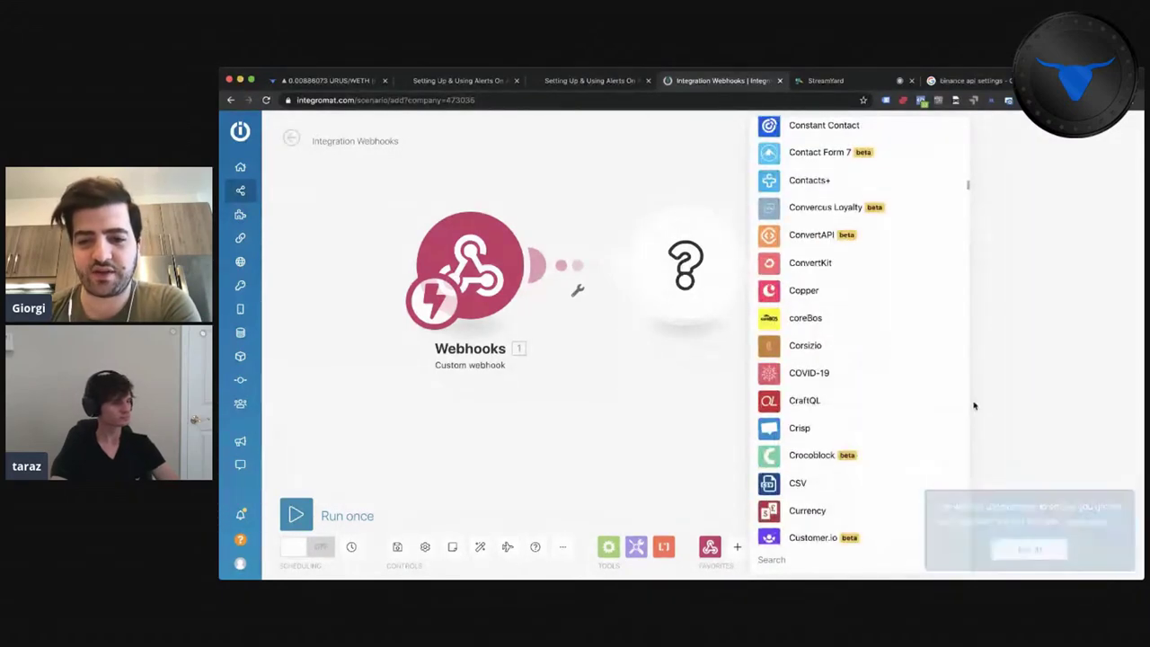
{"action": "scroll", "coordinate": [778, 263], "scroll_direction": "up", "scroll_amount": 4}
{"action": "scroll", "coordinate": [809, 404], "scroll_direction": "down", "scroll_amount": 20}
{"action": "left_click", "coordinate": [828, 557]}
{"action": "type", "text": "slack"}
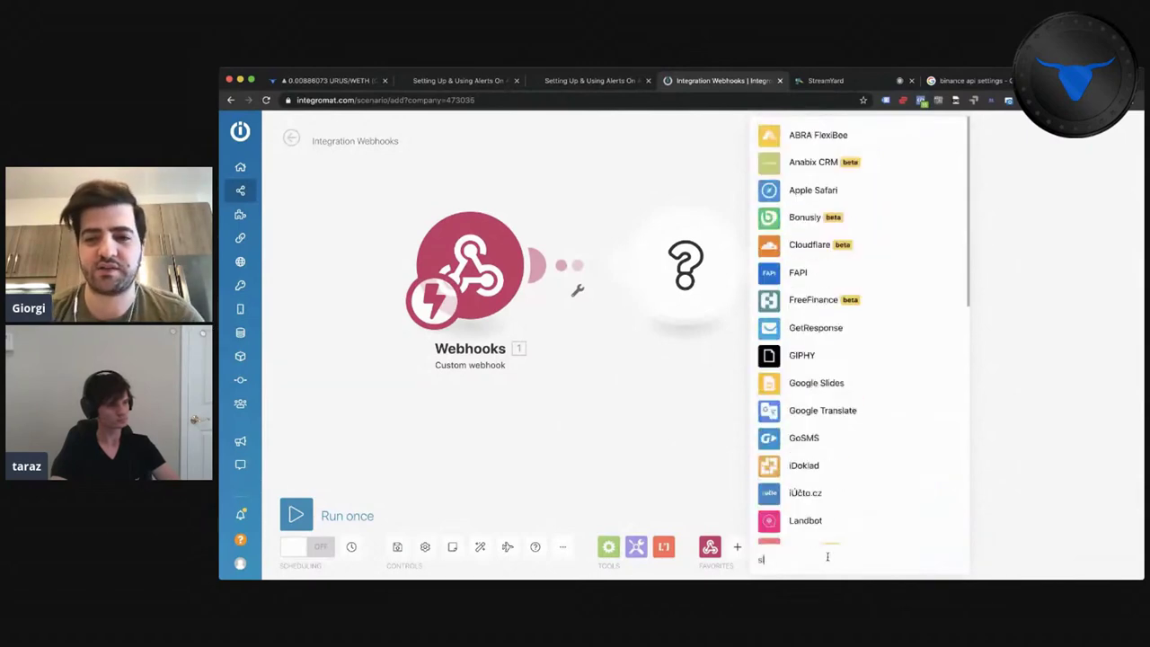
{"action": "left_click", "coordinate": [808, 242]}
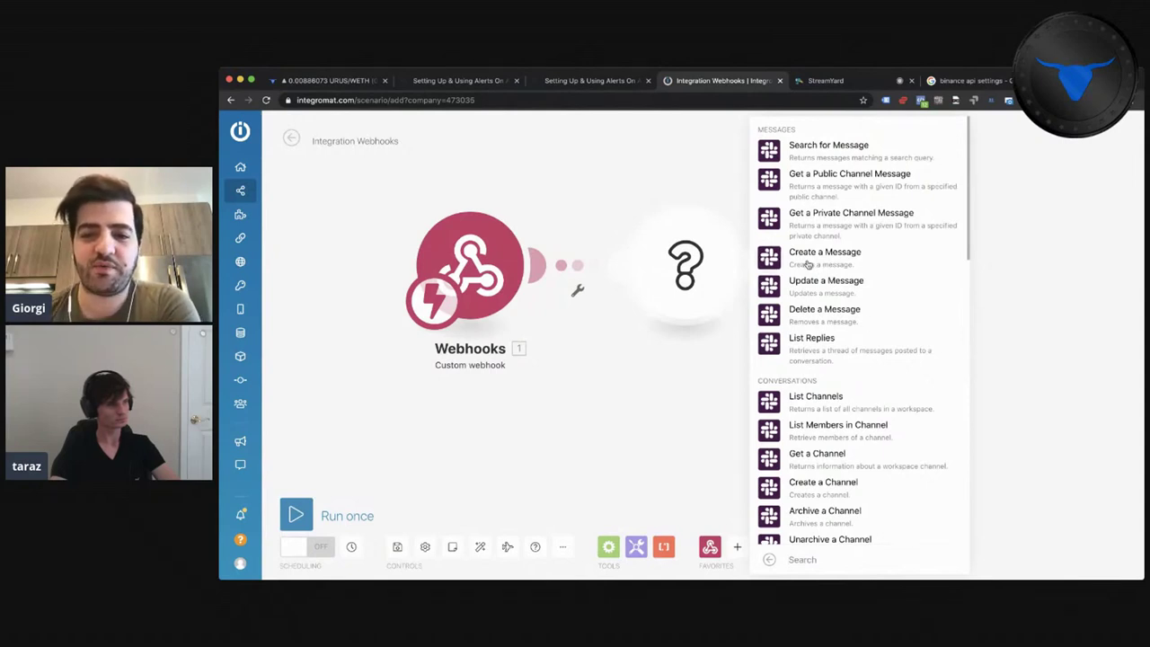
{"action": "left_click", "coordinate": [843, 262]}
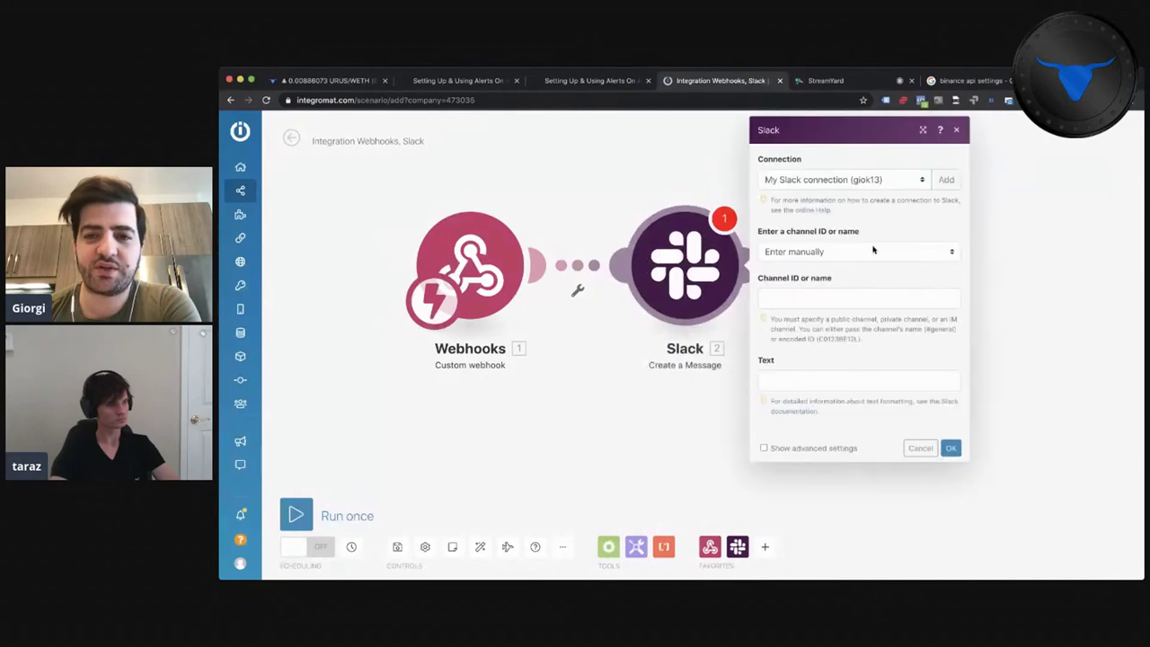
{"action": "left_click", "coordinate": [944, 182]}
{"action": "left_click", "coordinate": [726, 227]}
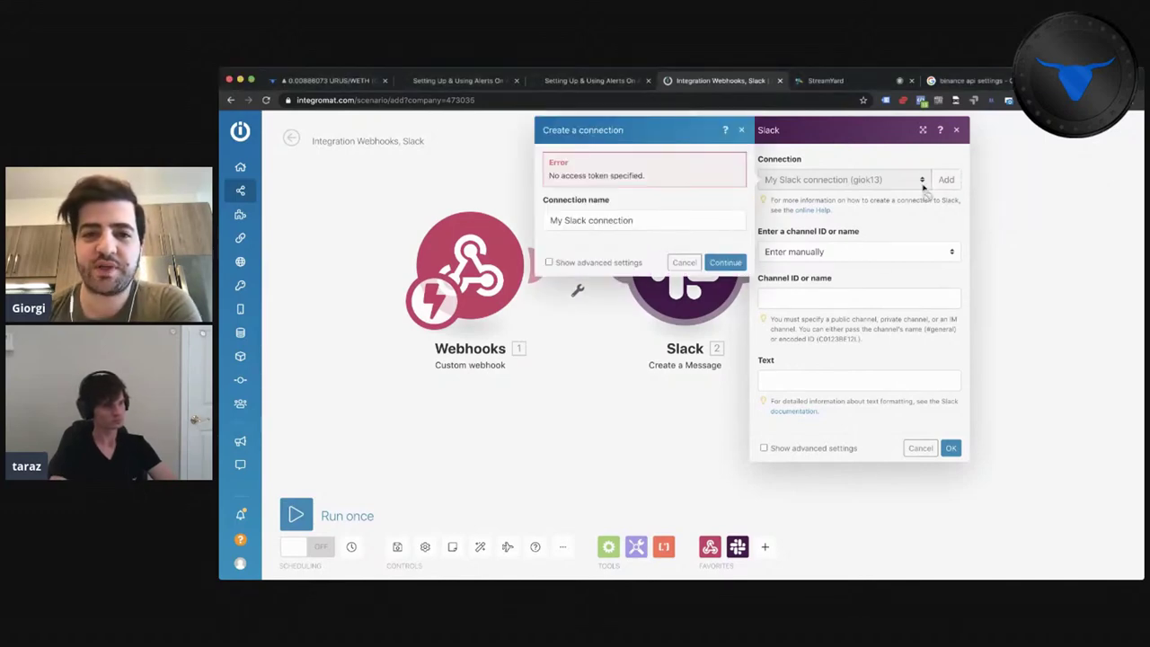
{"action": "left_click", "coordinate": [685, 262]}
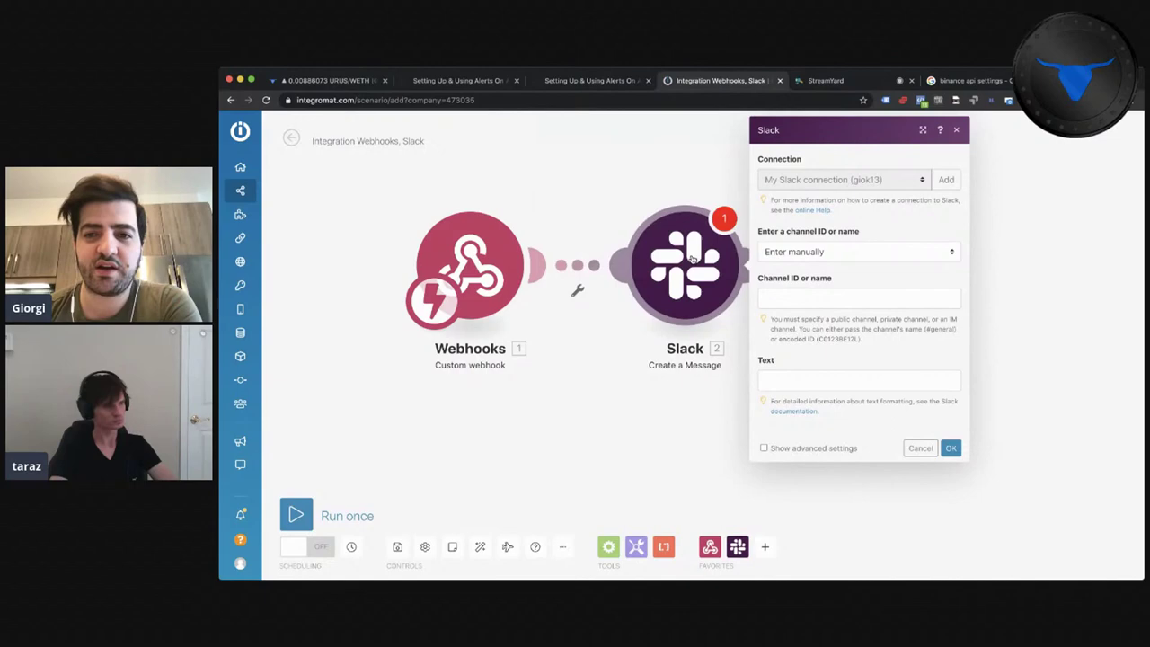
- Try to configure the Slack message for the public channel alerts-testing, selected from the list, with its text left empty
{"action": "left_click", "coordinate": [809, 253]}
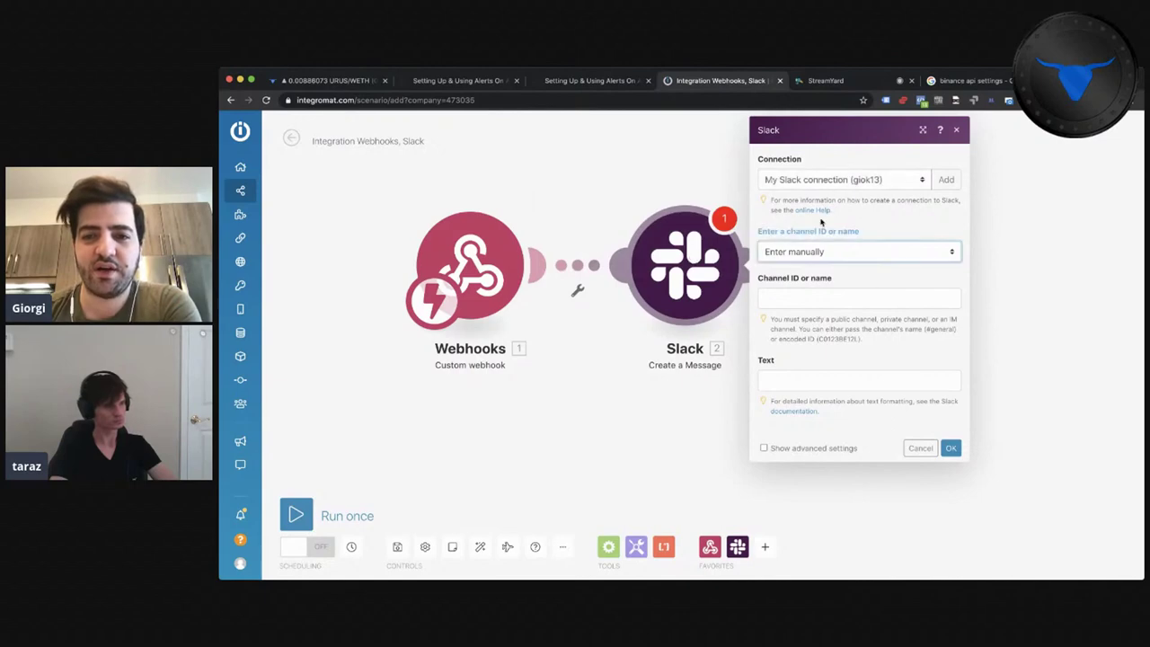
{"action": "left_click", "coordinate": [836, 298]}
{"action": "left_click", "coordinate": [830, 309]}
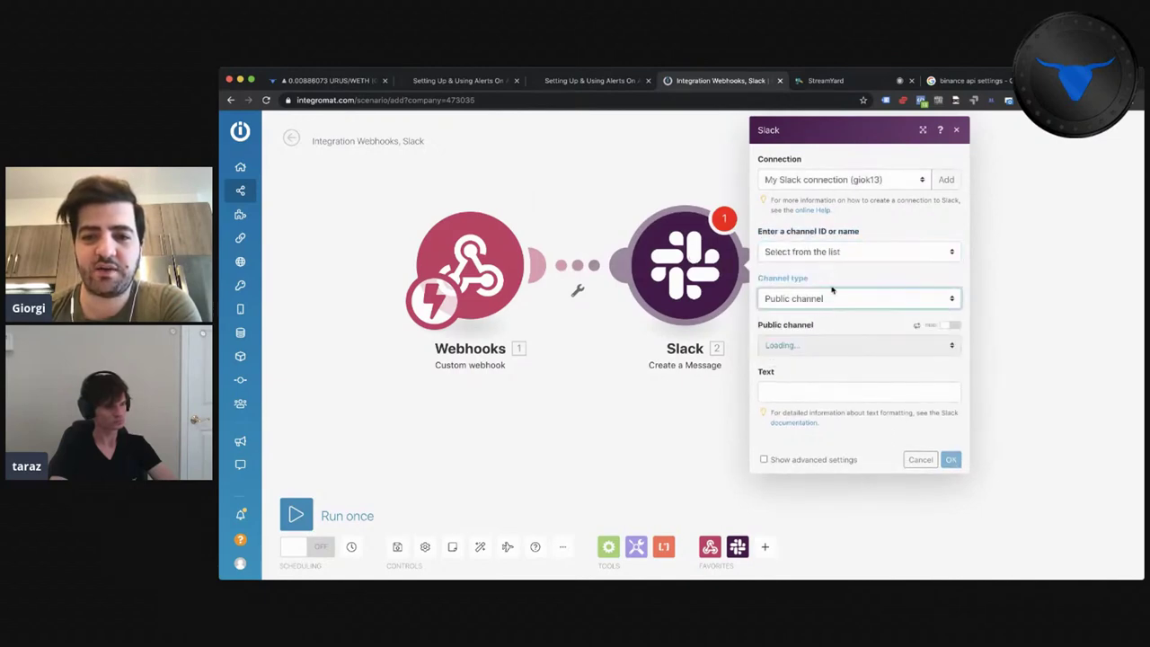
{"action": "left_click", "coordinate": [841, 342]}
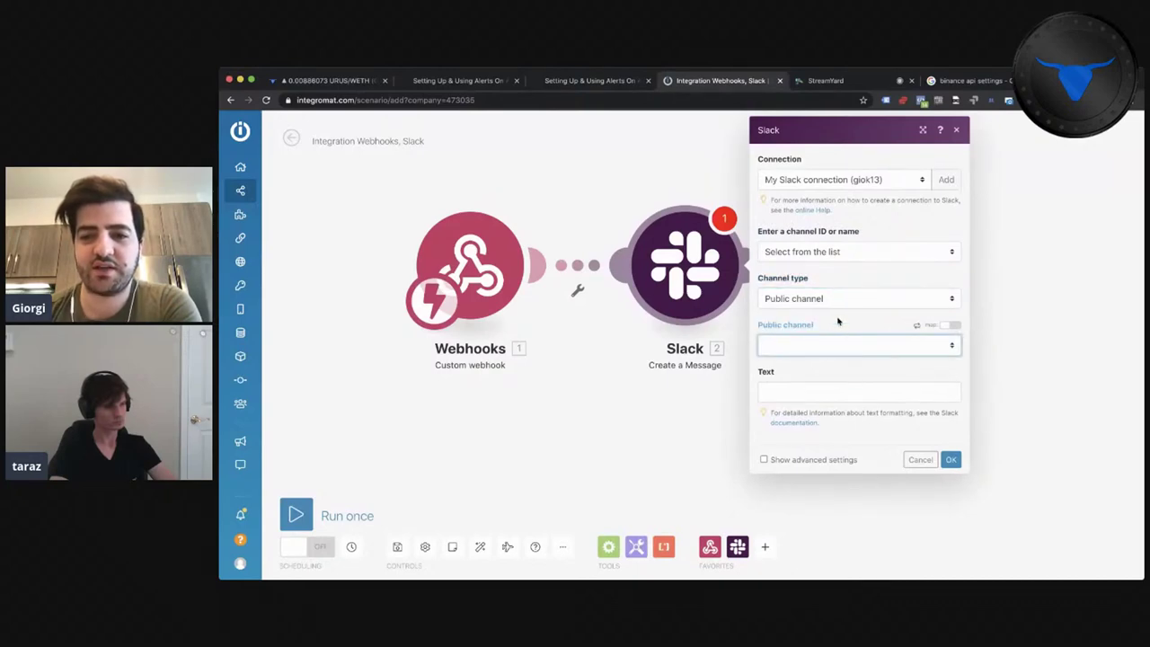
{"action": "left_click", "coordinate": [832, 300]}
{"action": "left_click", "coordinate": [834, 306]}
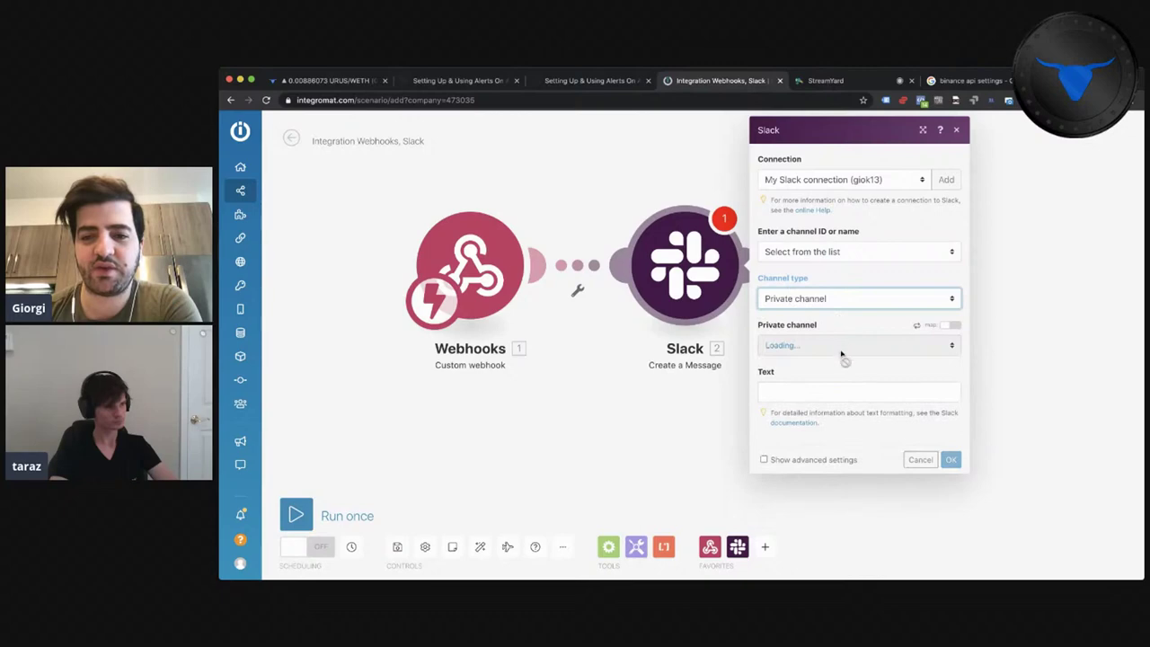
{"action": "left_click", "coordinate": [827, 299]}
{"action": "left_click", "coordinate": [829, 310]}
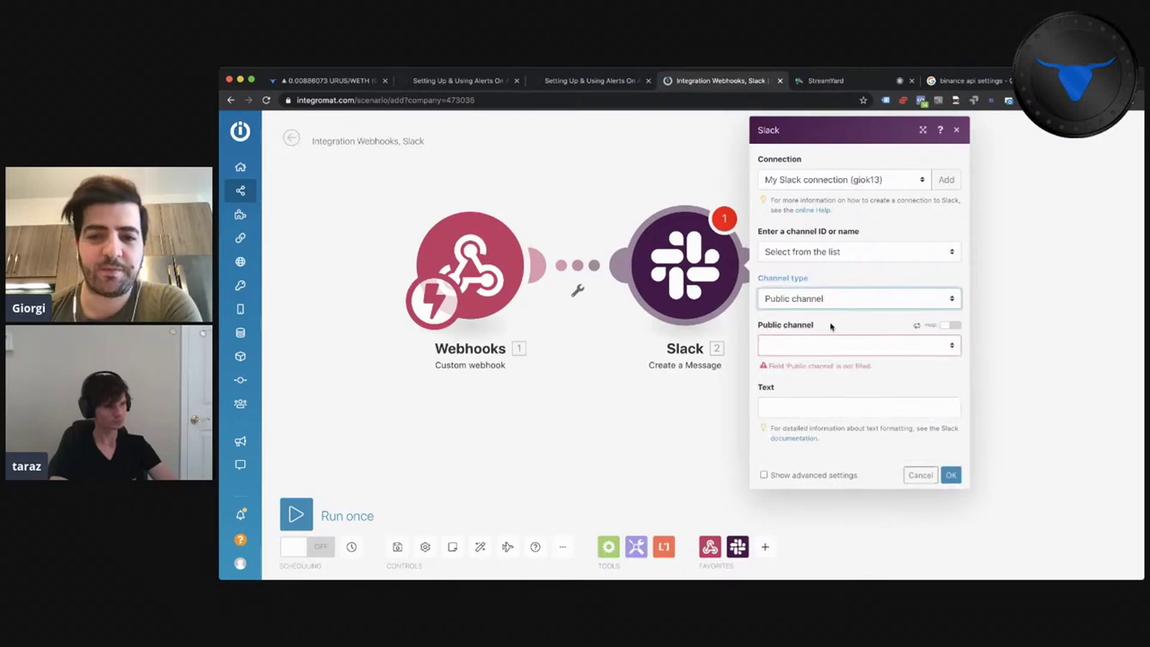
{"action": "left_click", "coordinate": [803, 349]}
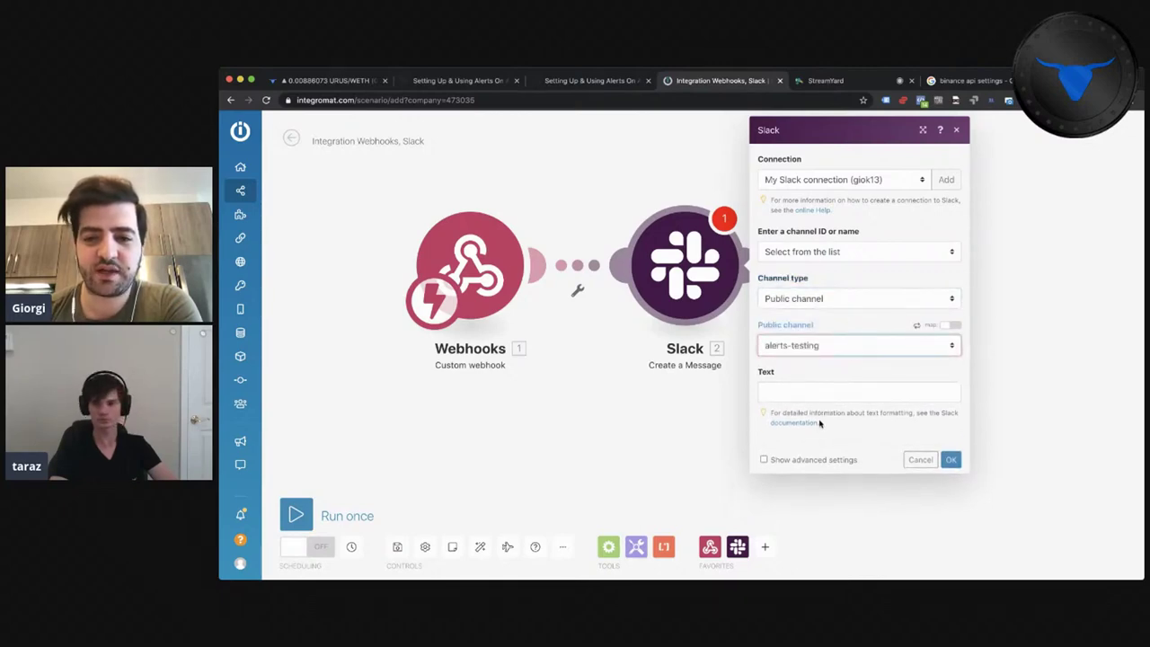
{"action": "left_click", "coordinate": [804, 390]}
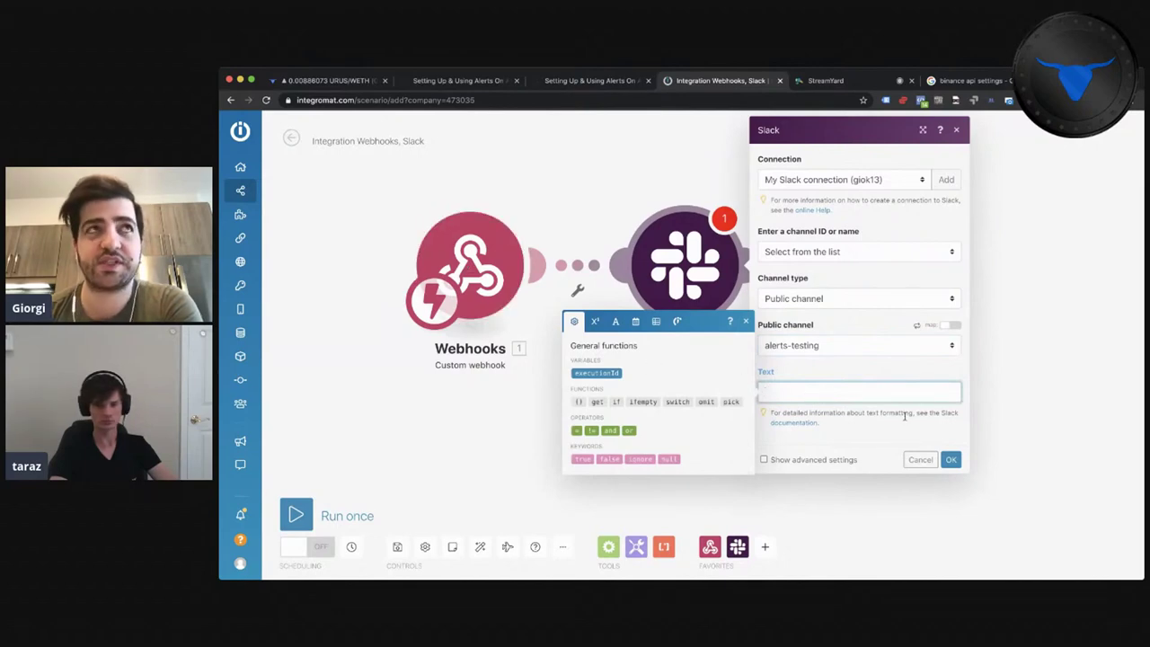
{"action": "left_click", "coordinate": [951, 460]}
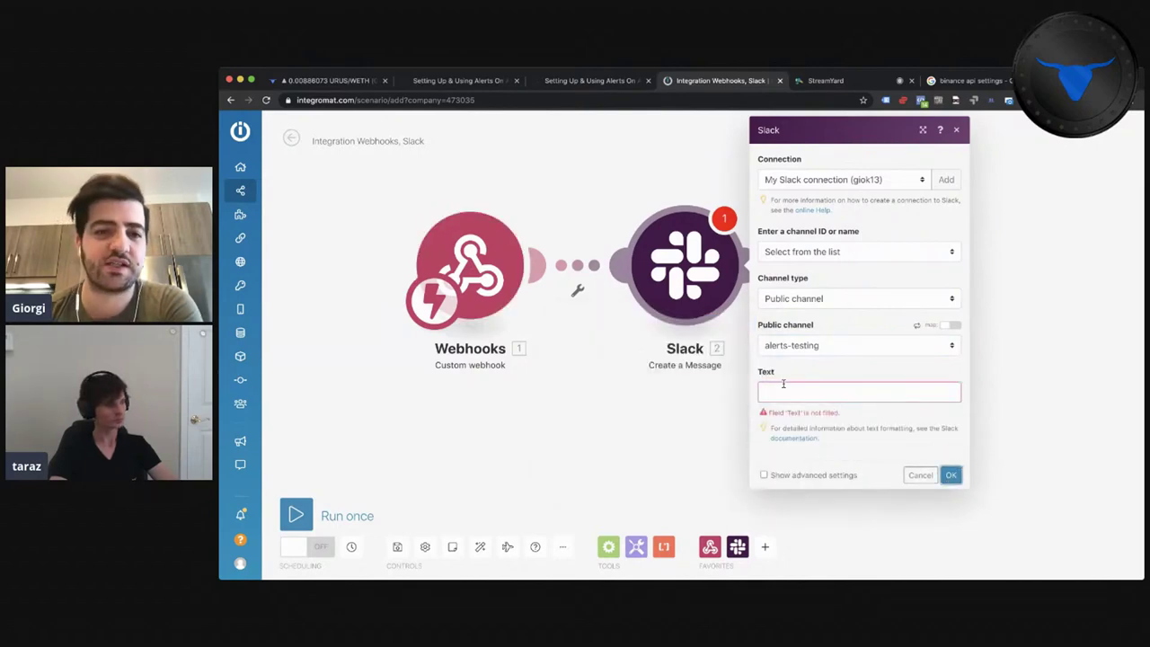
{"action": "left_click", "coordinate": [956, 130]}
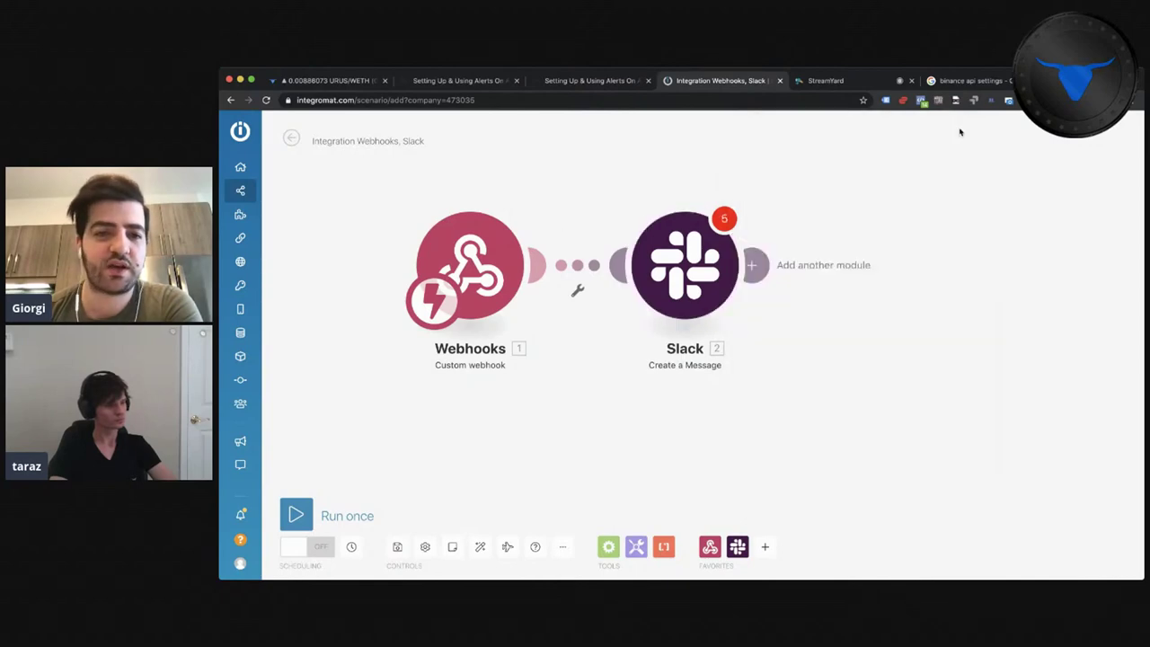
- Copy the Aurox Indicator 1 webhook address into the Aurox Indicator Webhook URL of the Aurox Scanner alerts and test the webhook
{"action": "left_click", "coordinate": [478, 250]}
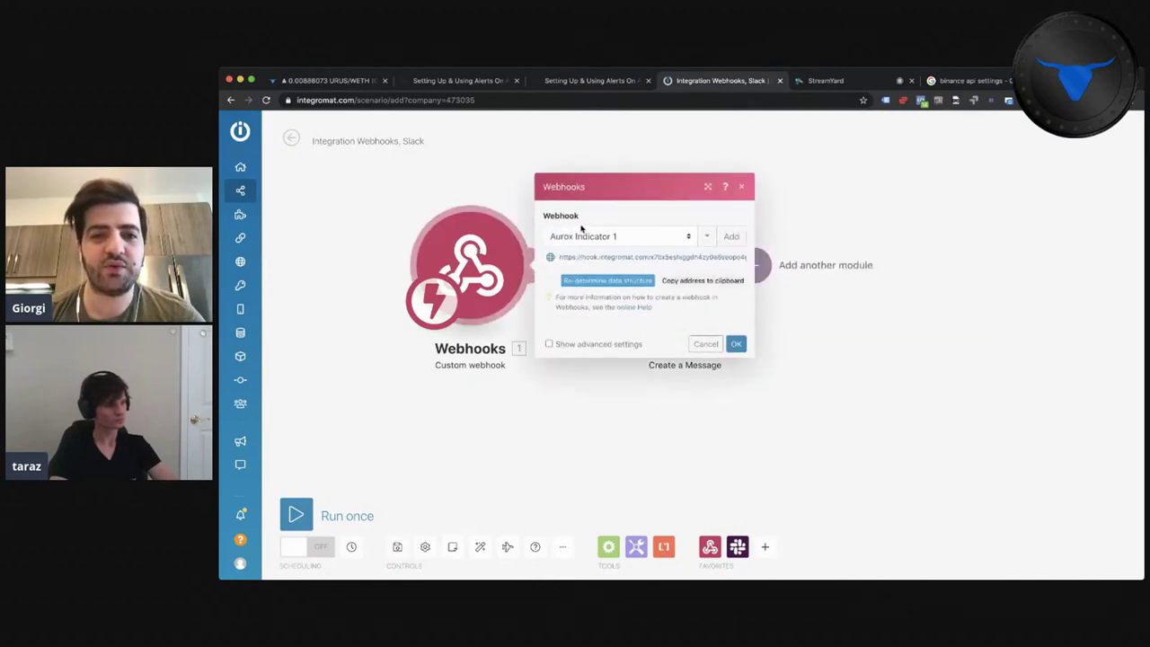
{"action": "left_click", "coordinate": [596, 257]}
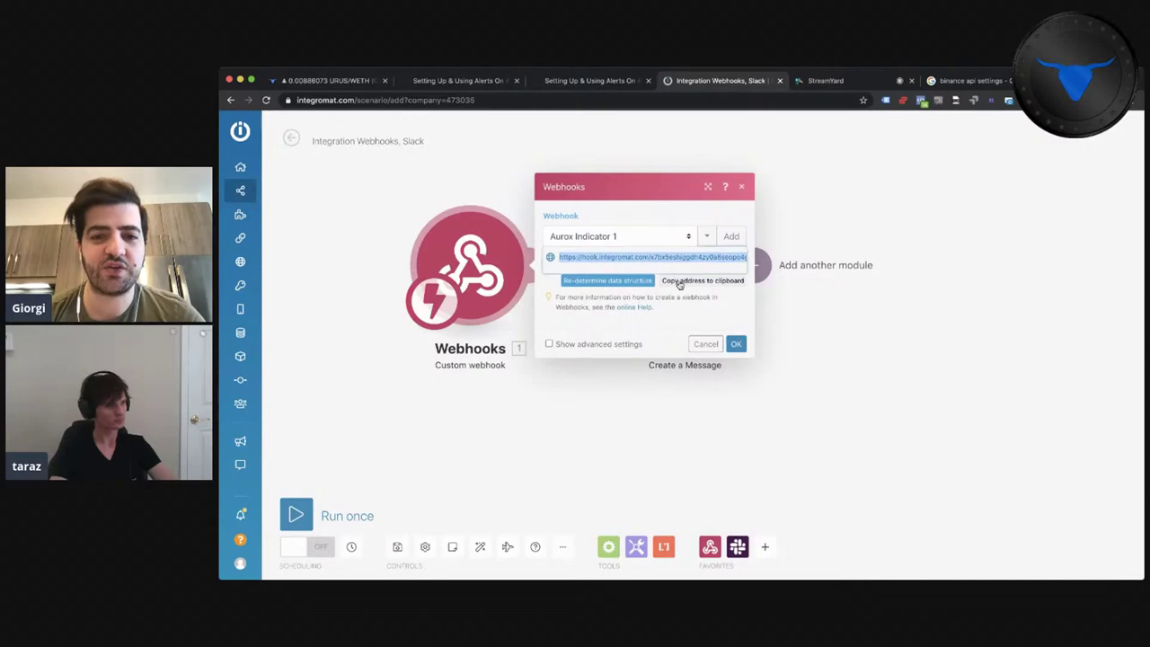
{"action": "left_click", "coordinate": [679, 282]}
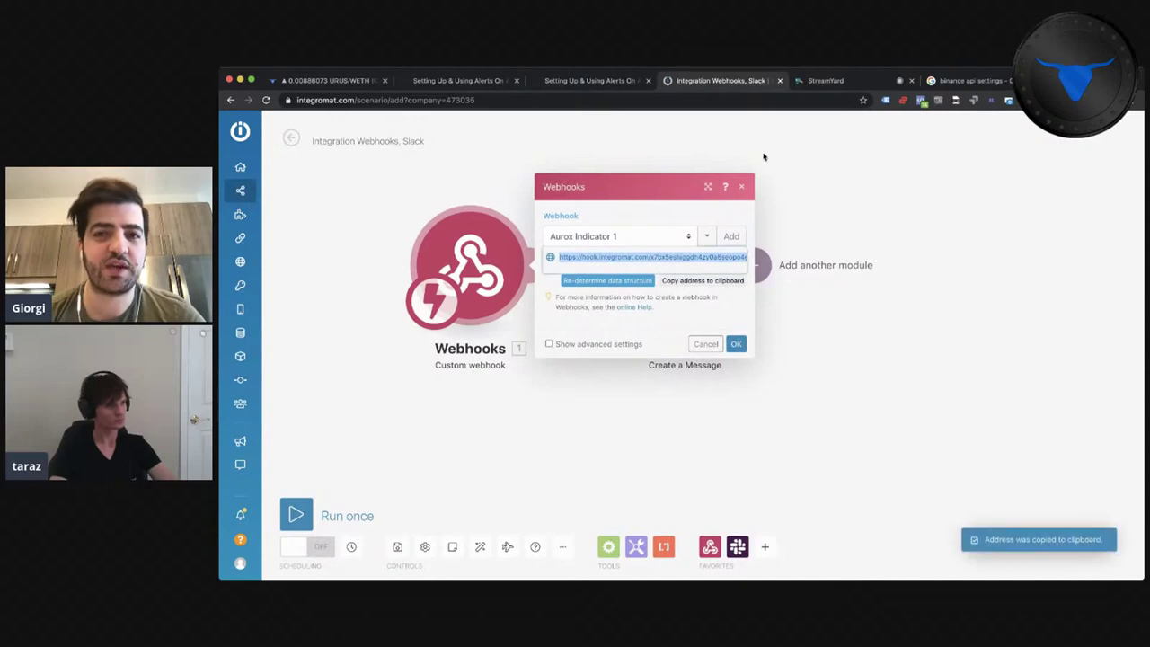
{"action": "left_click", "coordinate": [347, 83]}
{"action": "left_click", "coordinate": [619, 469]}
{"action": "key", "text": "super+a"}
{"action": "key", "text": "super+v"}
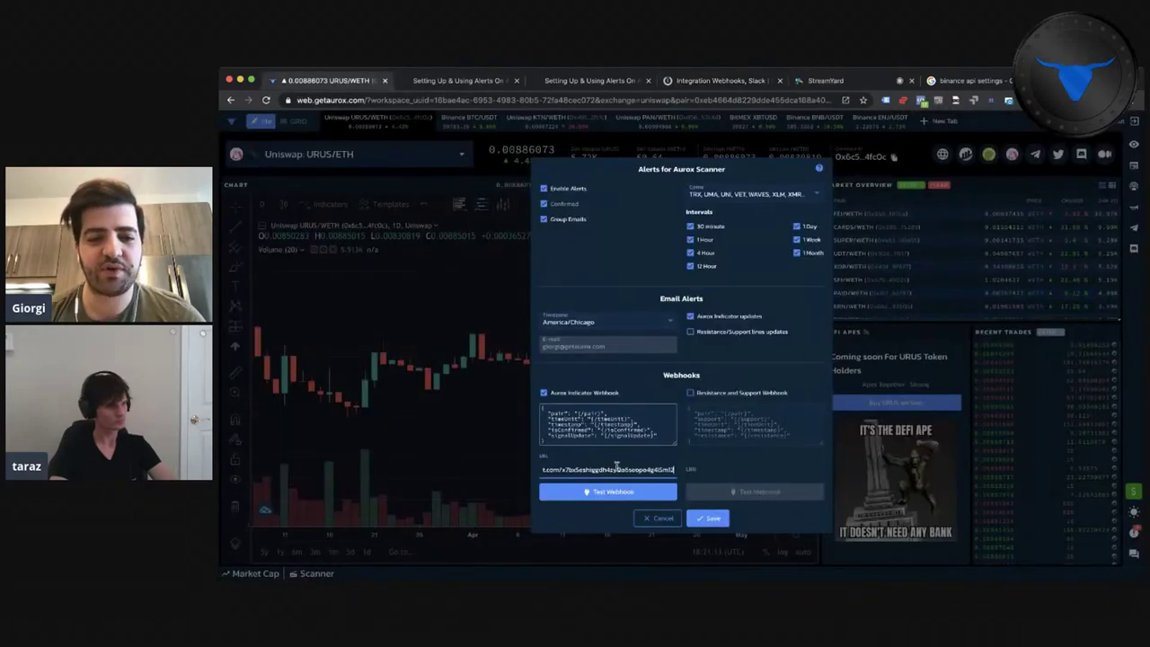
{"action": "left_click", "coordinate": [607, 496]}
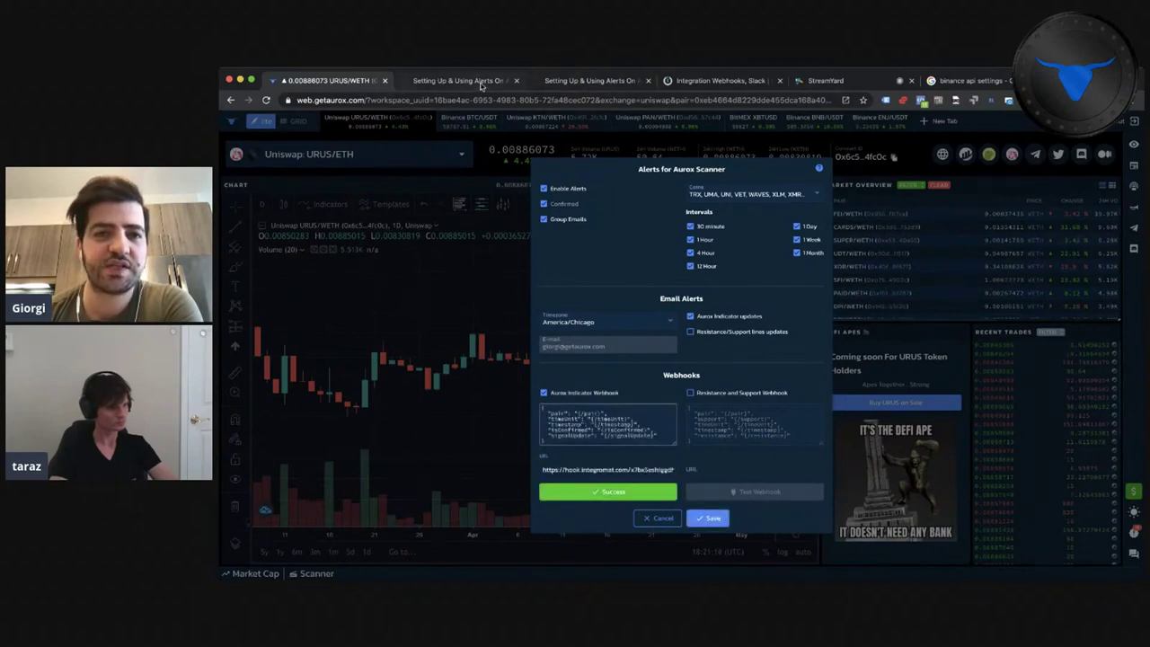
- Return to Integromat, confirm the webhook settings and check which items are offered for the Slack message text
{"action": "left_click", "coordinate": [723, 81]}
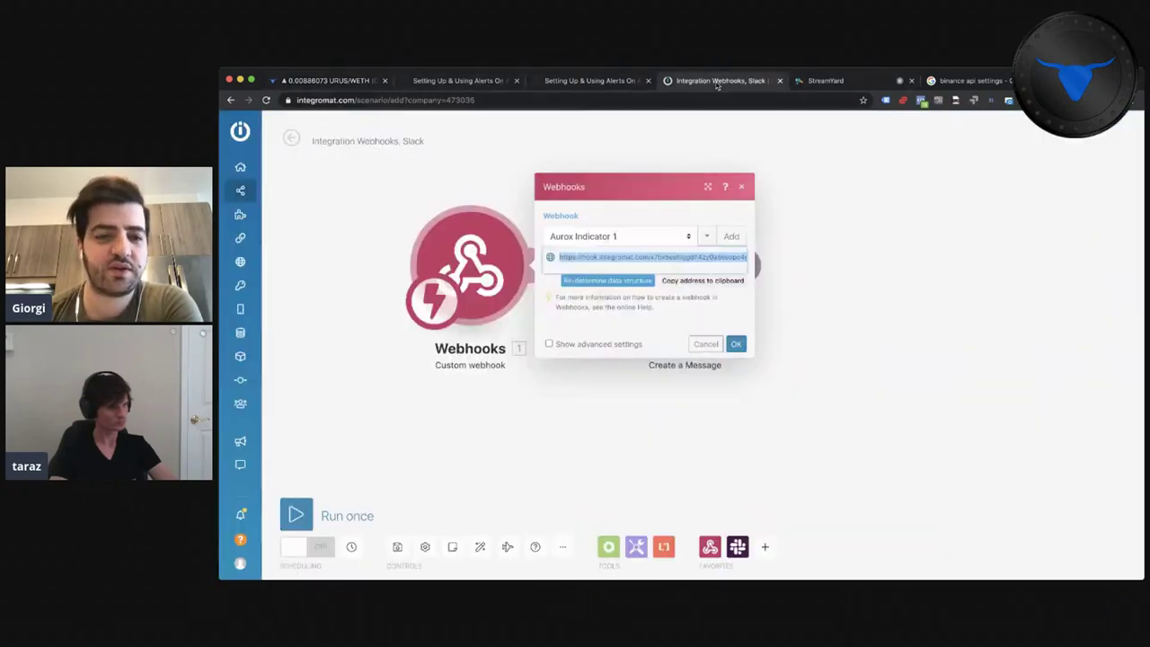
{"action": "left_click", "coordinate": [710, 314]}
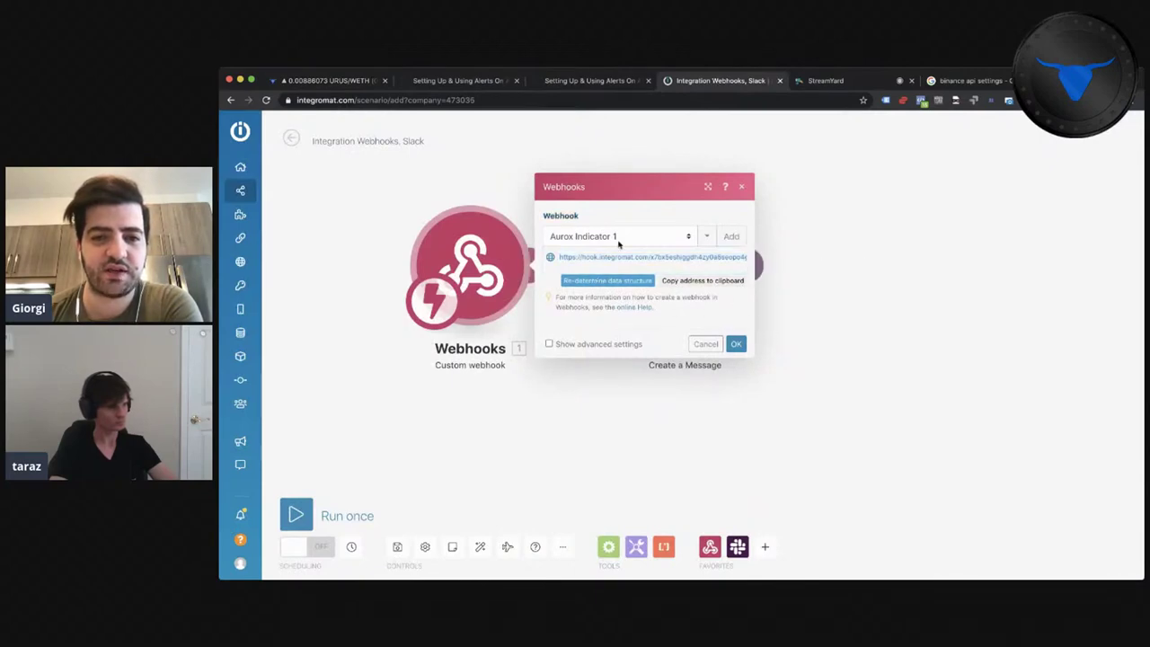
{"action": "left_click", "coordinate": [736, 344]}
{"action": "left_click", "coordinate": [472, 270]}
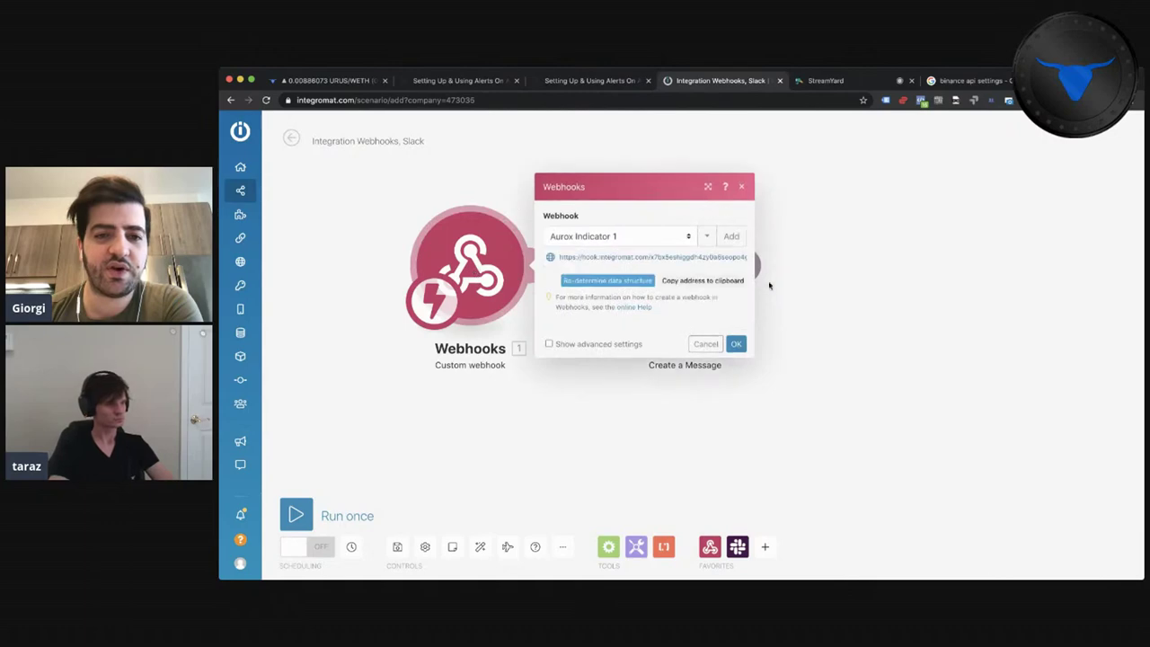
{"action": "left_click", "coordinate": [737, 342]}
{"action": "left_click", "coordinate": [728, 292]}
{"action": "left_click", "coordinate": [807, 382]}
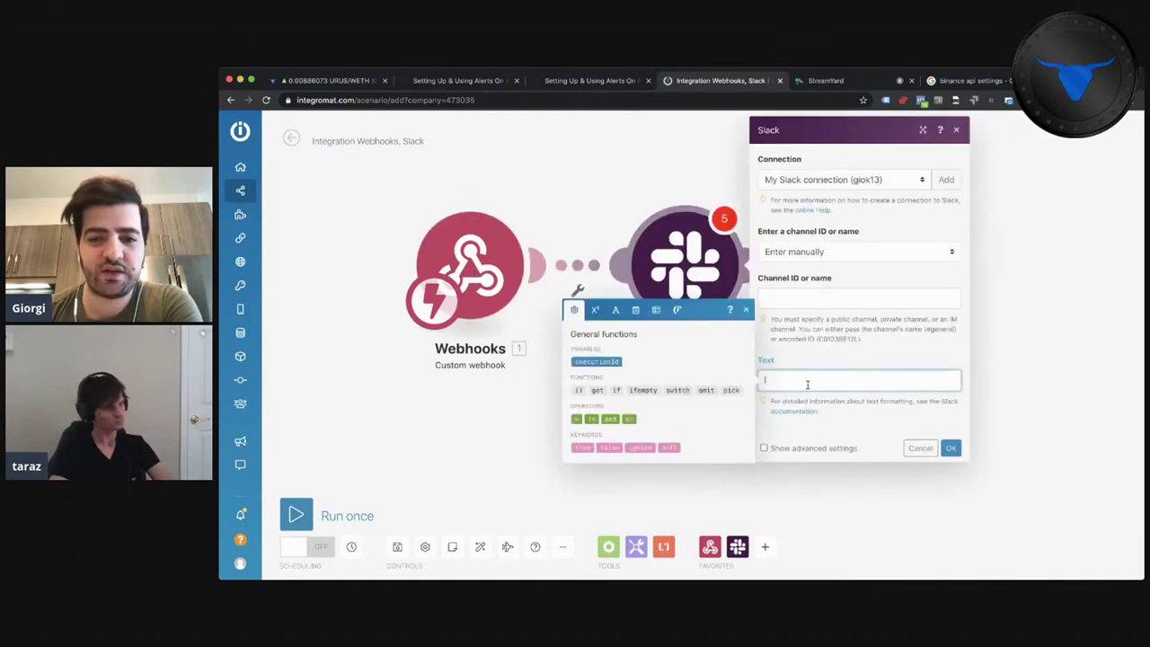
{"action": "left_click", "coordinate": [435, 378]}
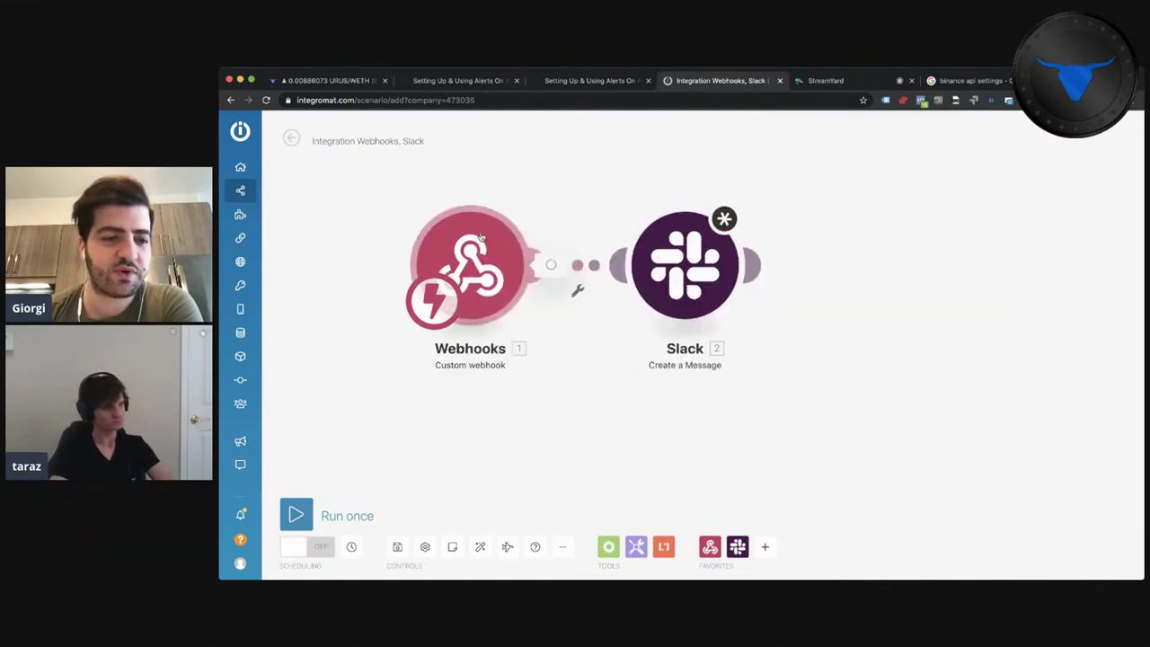
- Try to run the scenario once with the Aurox Indicator 1 webhook and the incomplete Slack module
{"action": "left_click", "coordinate": [492, 290]}
{"action": "left_click", "coordinate": [346, 515]}
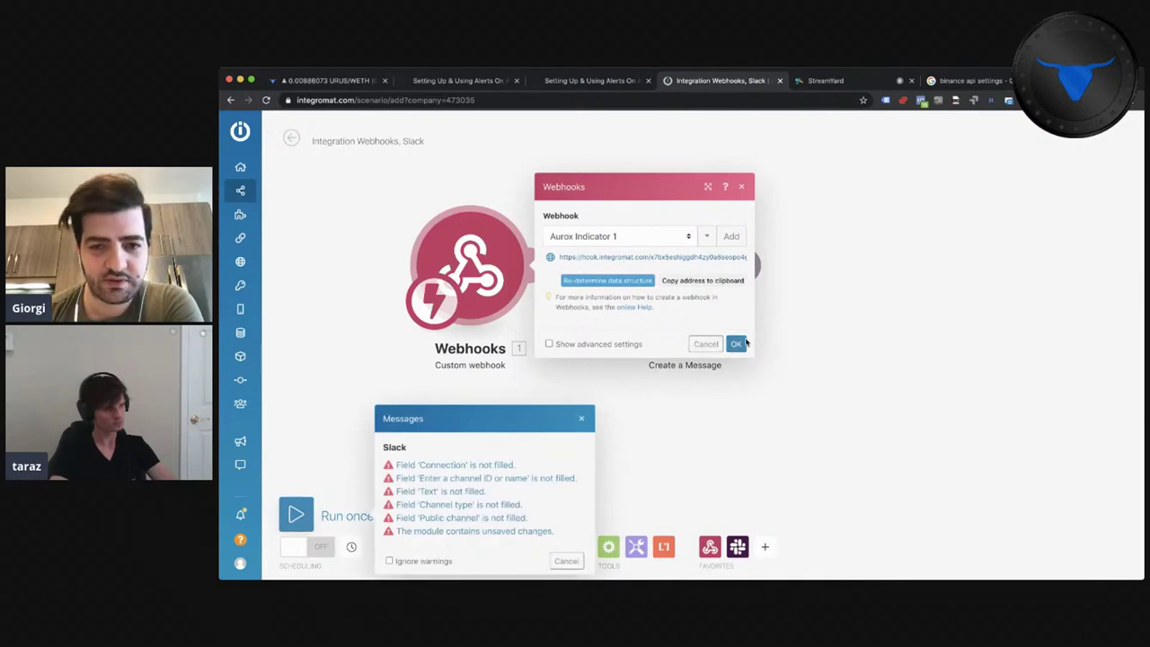
{"action": "left_click", "coordinate": [736, 344]}
{"action": "left_click", "coordinate": [730, 274]}
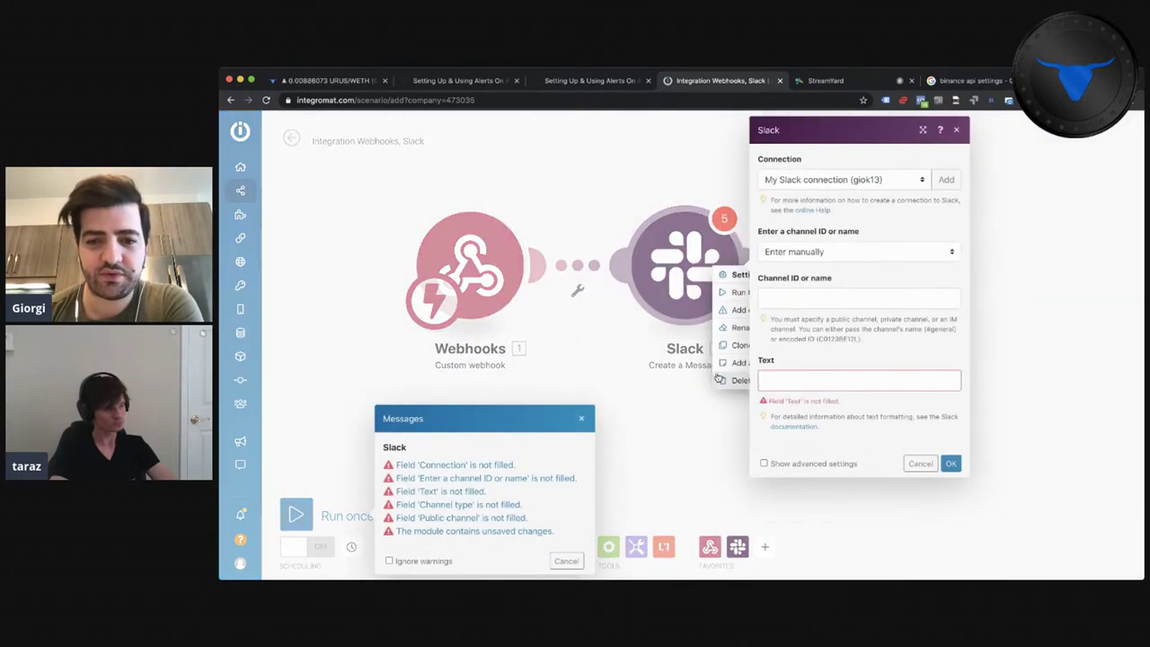
- Undo the addition of the Slack module and discard the empty module attached to the webhook
{"action": "key", "text": "super+z"}
{"action": "key", "text": "super+z"}
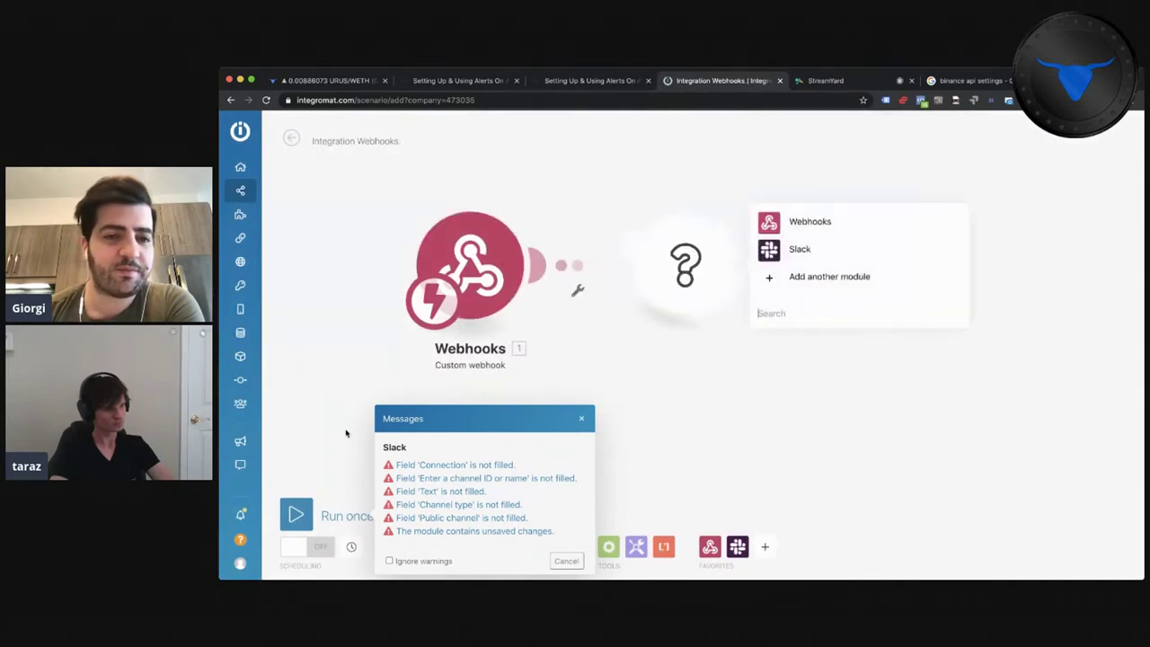
{"action": "left_click", "coordinate": [446, 314]}
{"action": "left_click", "coordinate": [329, 431]}
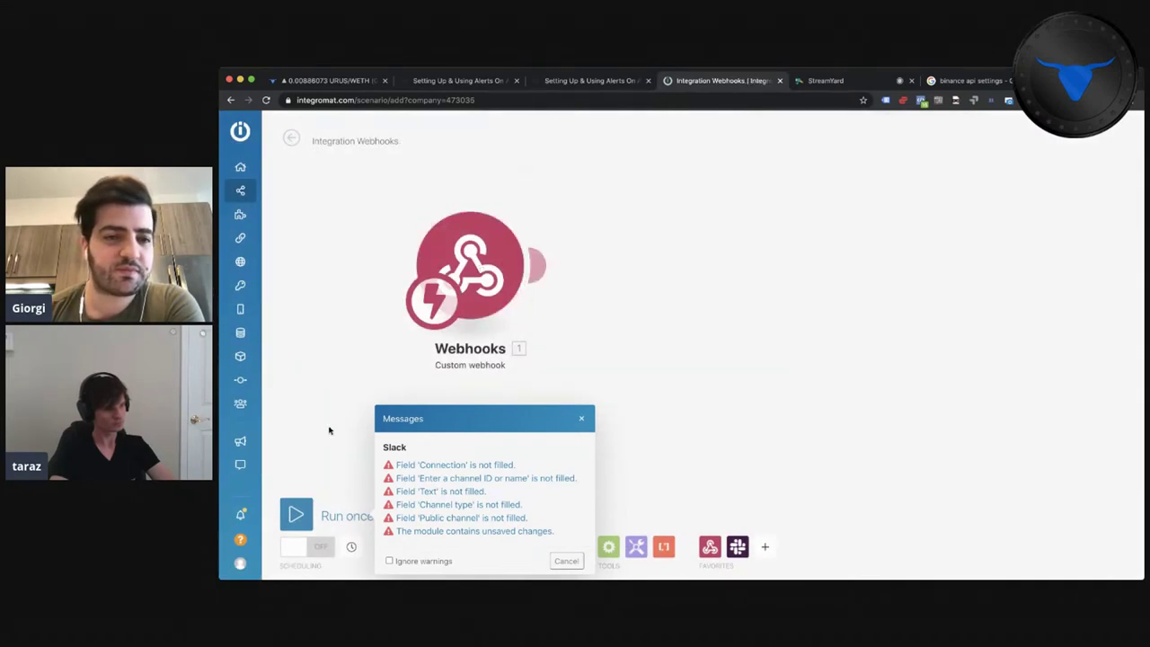
- Re-determine the Aurox Indicator 1 webhook's data structure by sending a webhook test from the Aurox alerts, and save the webhook settings
{"action": "left_click", "coordinate": [471, 307]}
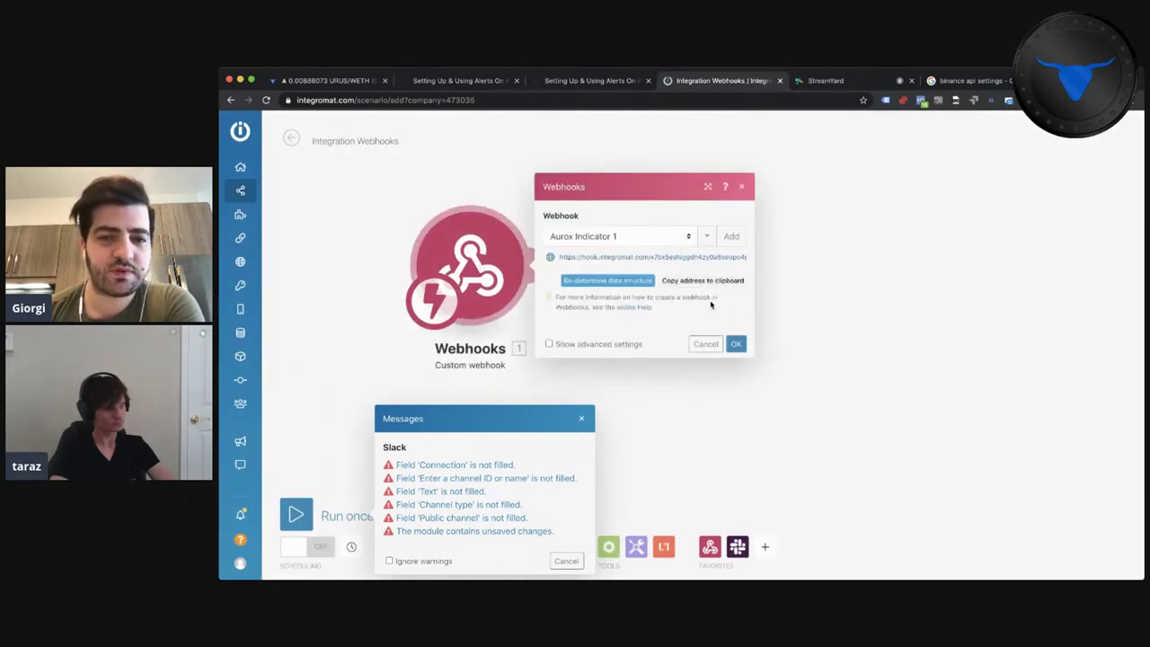
{"action": "left_click", "coordinate": [645, 282]}
{"action": "left_click", "coordinate": [323, 80]}
{"action": "left_click", "coordinate": [613, 493]}
{"action": "left_click", "coordinate": [674, 82]}
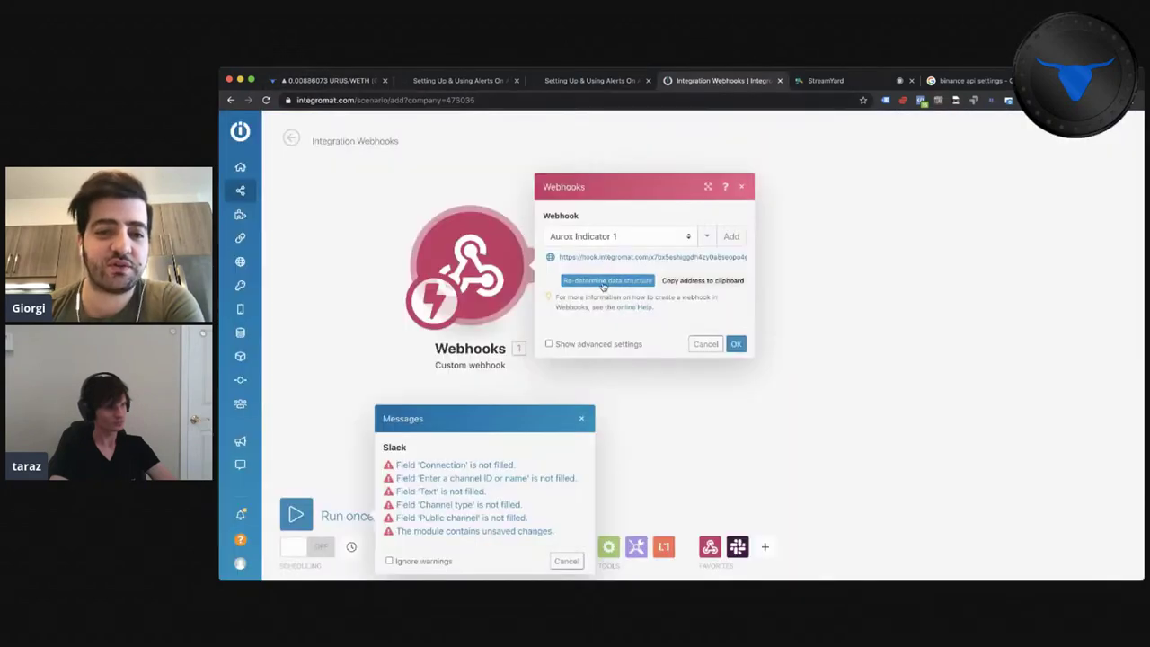
{"action": "left_click", "coordinate": [603, 281]}
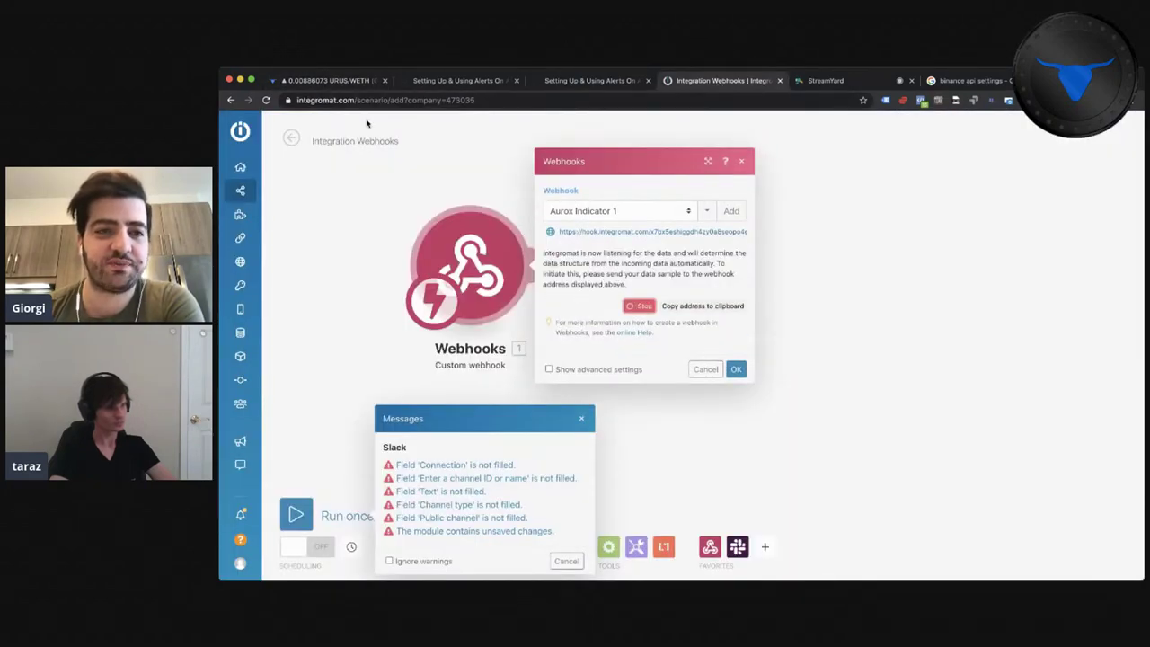
{"action": "left_click", "coordinate": [340, 84]}
{"action": "left_click", "coordinate": [609, 492]}
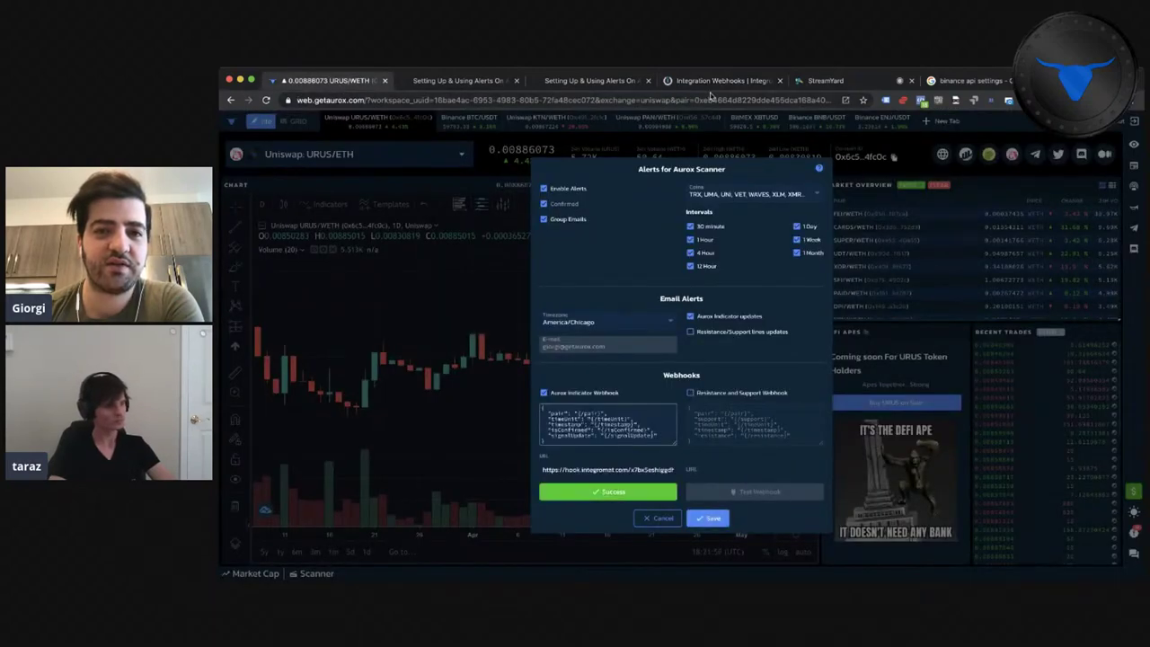
{"action": "left_click", "coordinate": [700, 82]}
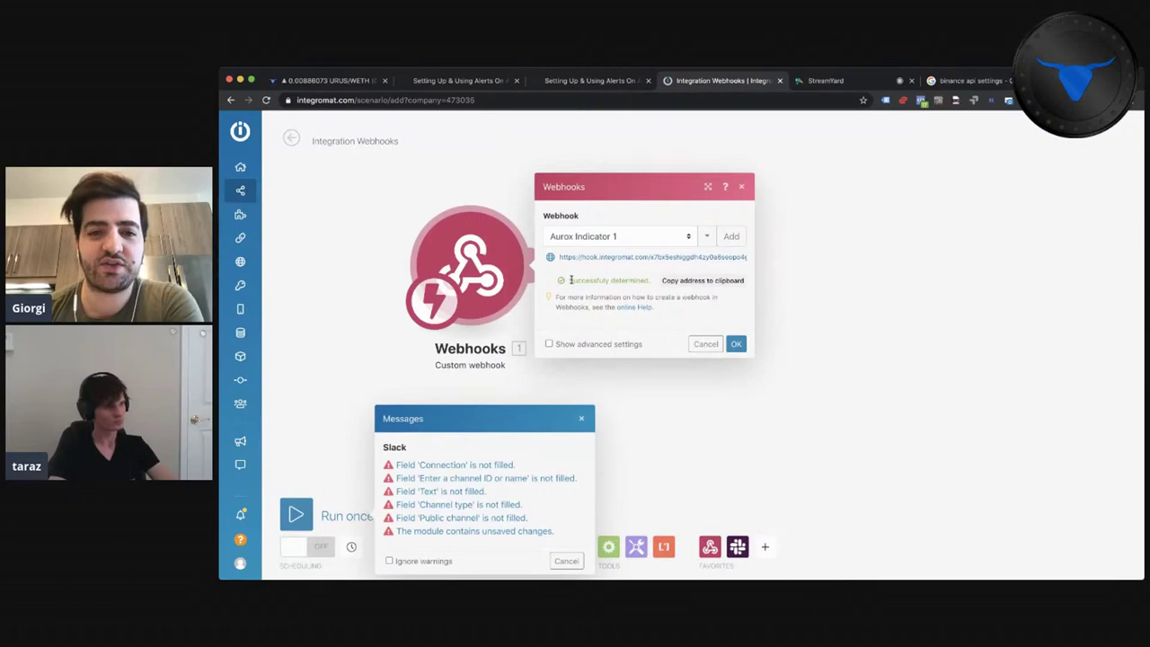
{"action": "left_click_drag", "start_coordinate": [571, 280], "coordinate": [646, 289]}
{"action": "left_click", "coordinate": [735, 344]}
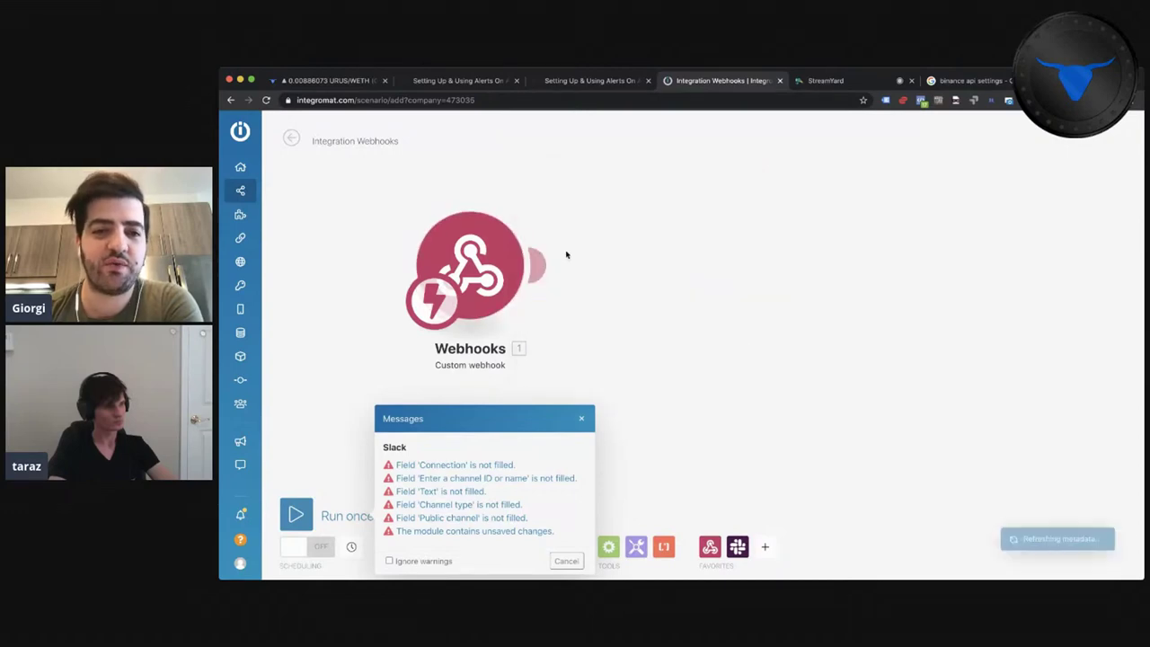
- Add Slack's Create a Message module after the webhook, targeting the public channel alerts-testing selected from the list
{"action": "left_click", "coordinate": [711, 268]}
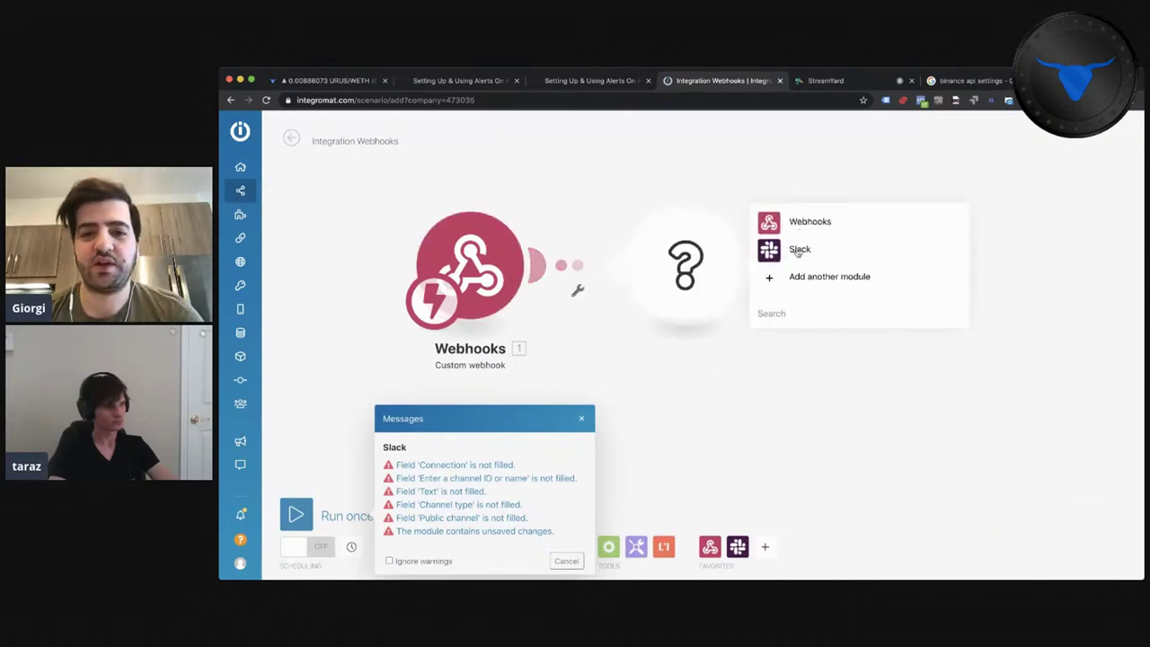
{"action": "left_click", "coordinate": [789, 251]}
{"action": "left_click", "coordinate": [825, 255]}
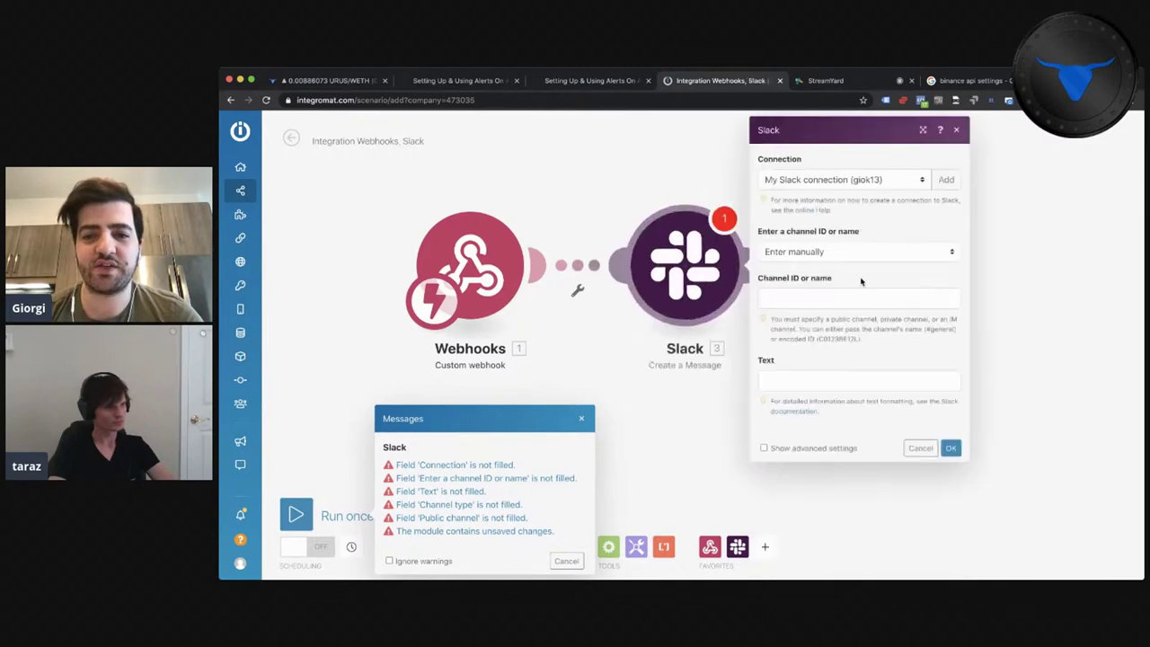
{"action": "left_click", "coordinate": [795, 260]}
{"action": "left_click", "coordinate": [803, 265]}
{"action": "left_click", "coordinate": [821, 306]}
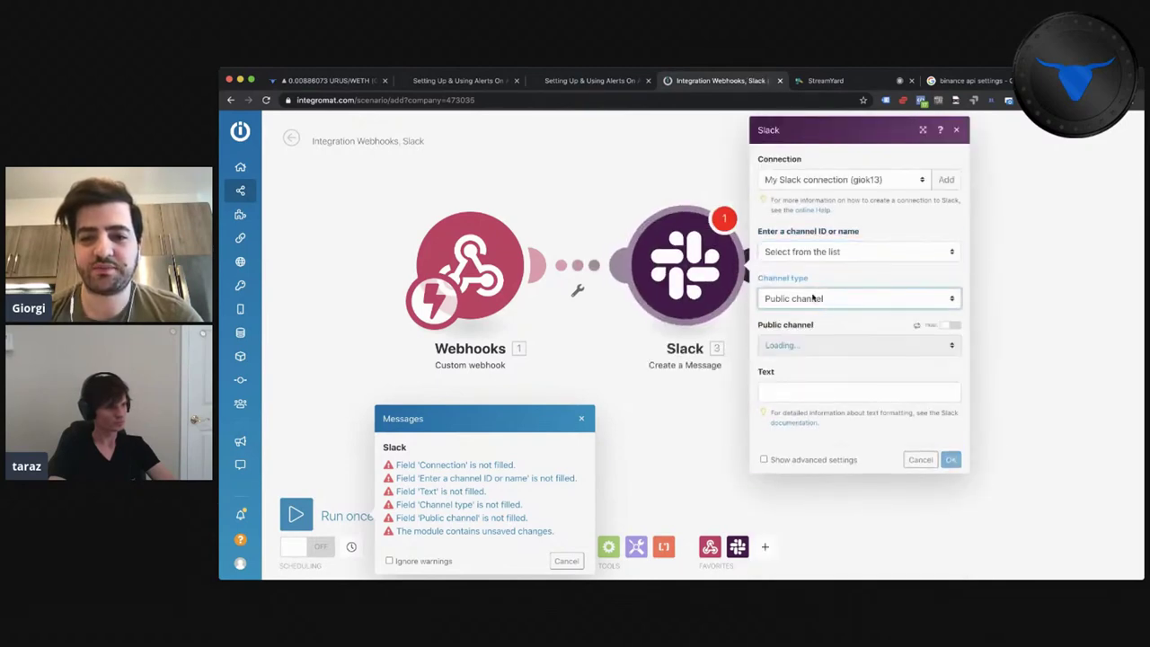
{"action": "left_click", "coordinate": [811, 349]}
- Examine the webhook fields available for the Slack message text and compare them with the Aurox alerts' webhook payload
{"action": "left_click", "coordinate": [806, 393]}
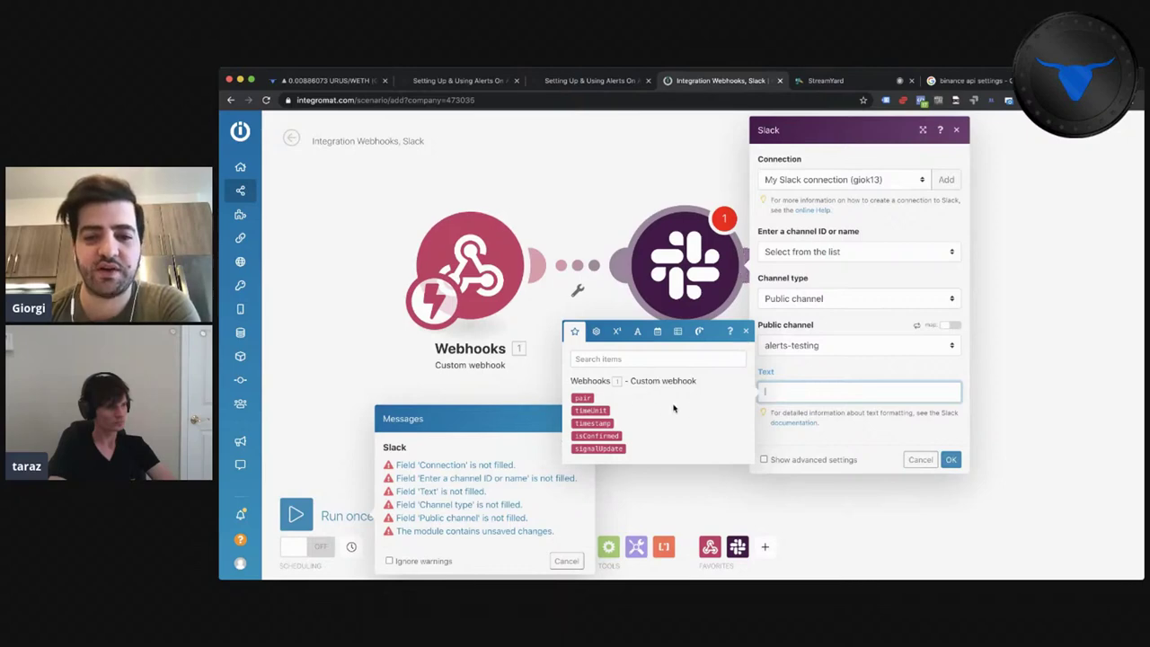
{"action": "left_click_drag", "start_coordinate": [583, 397], "coordinate": [596, 410]}
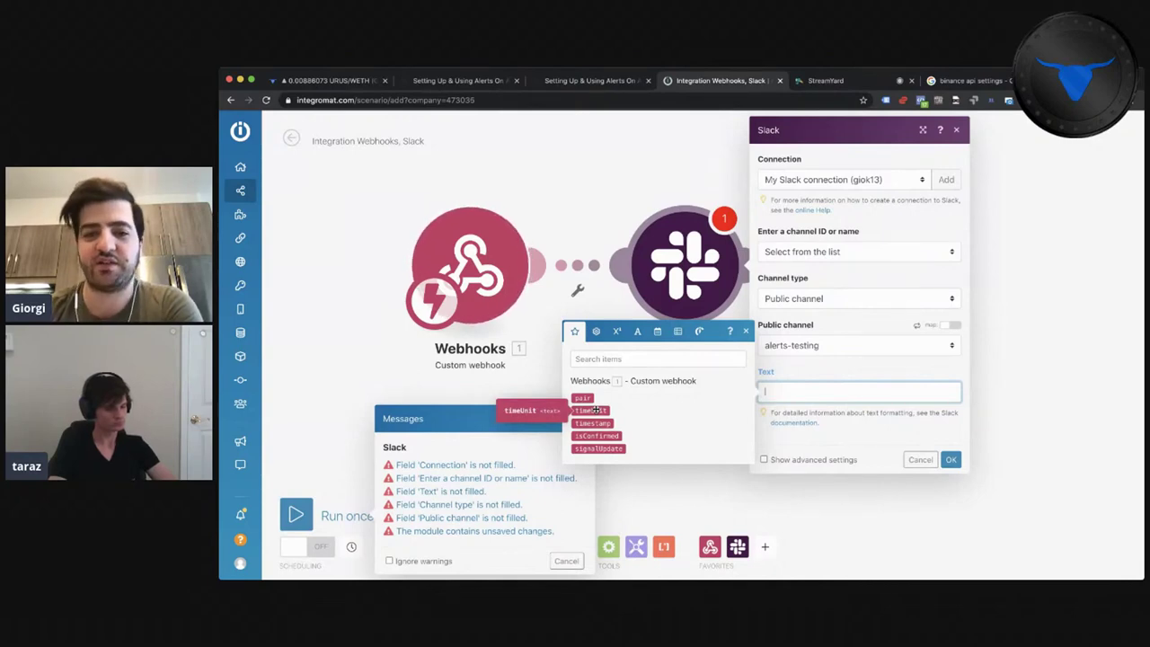
{"action": "left_click_drag", "start_coordinate": [613, 423], "coordinate": [607, 425]}
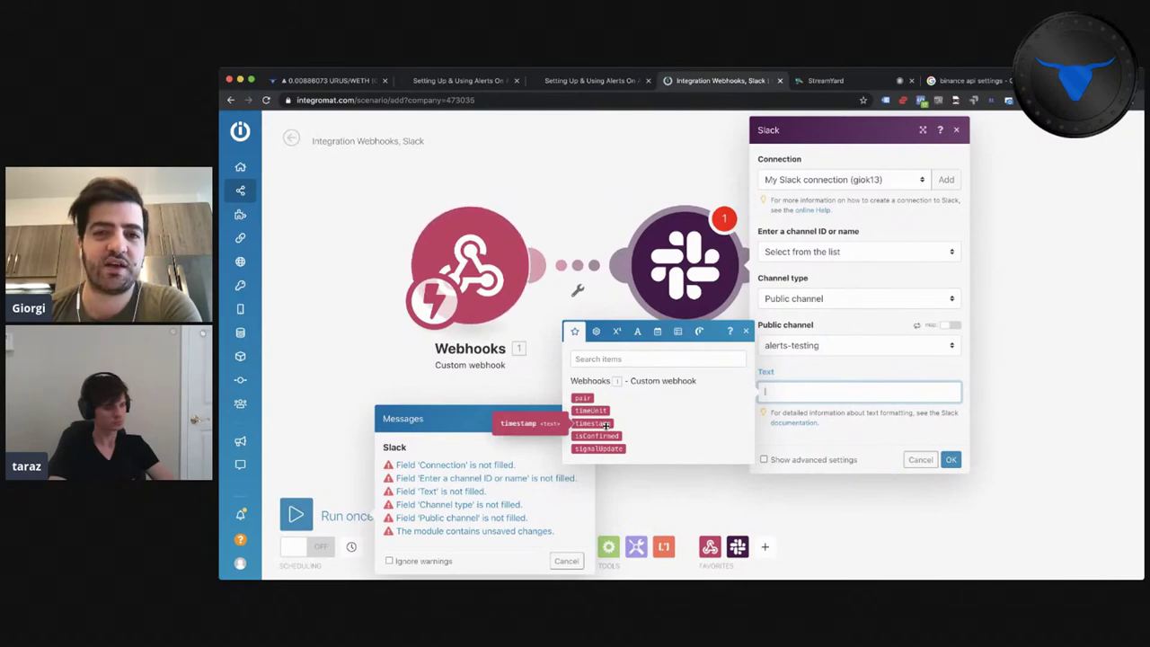
{"action": "left_click_drag", "start_coordinate": [606, 426], "coordinate": [607, 425]}
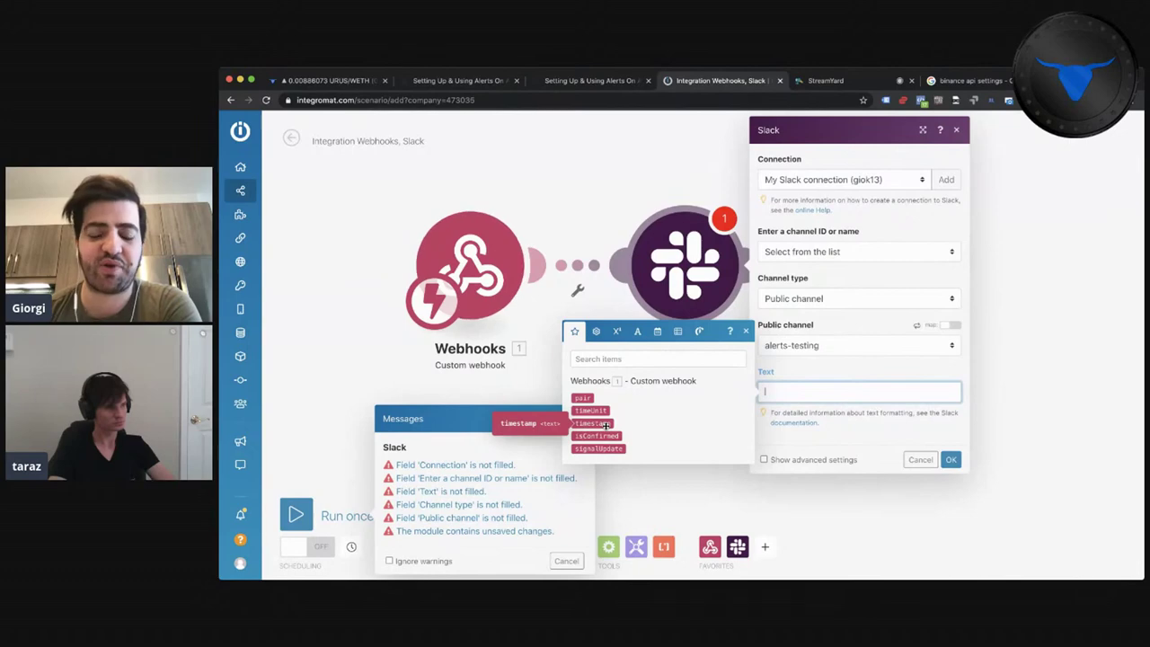
{"action": "left_click_drag", "start_coordinate": [614, 425], "coordinate": [608, 425]}
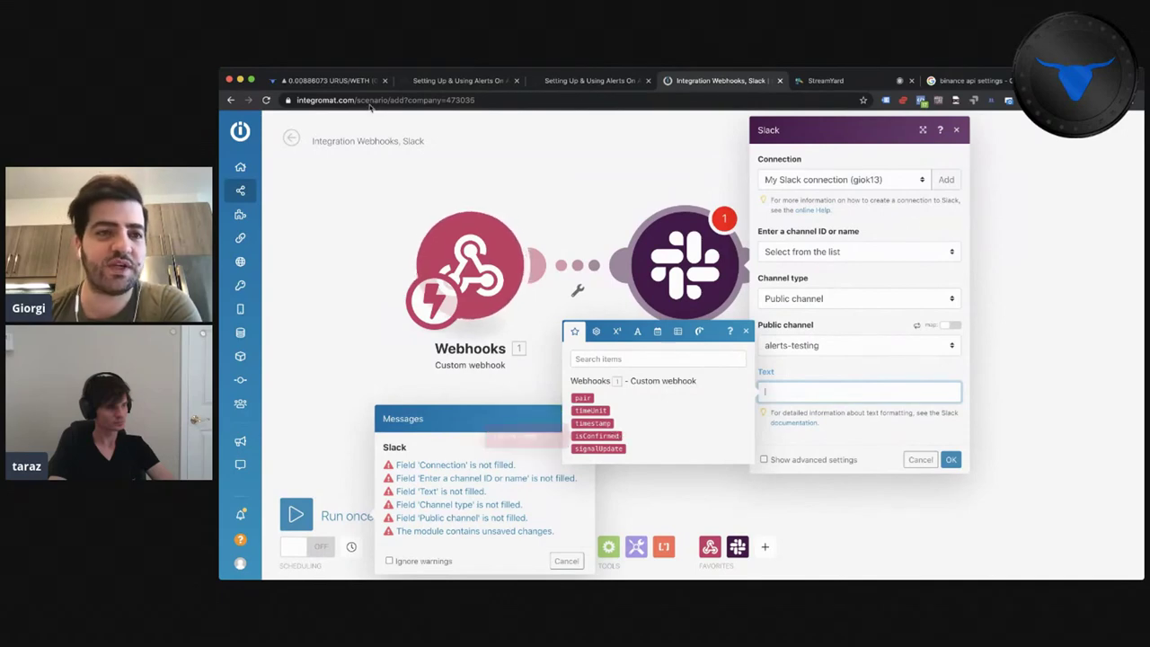
{"action": "left_click", "coordinate": [346, 80]}
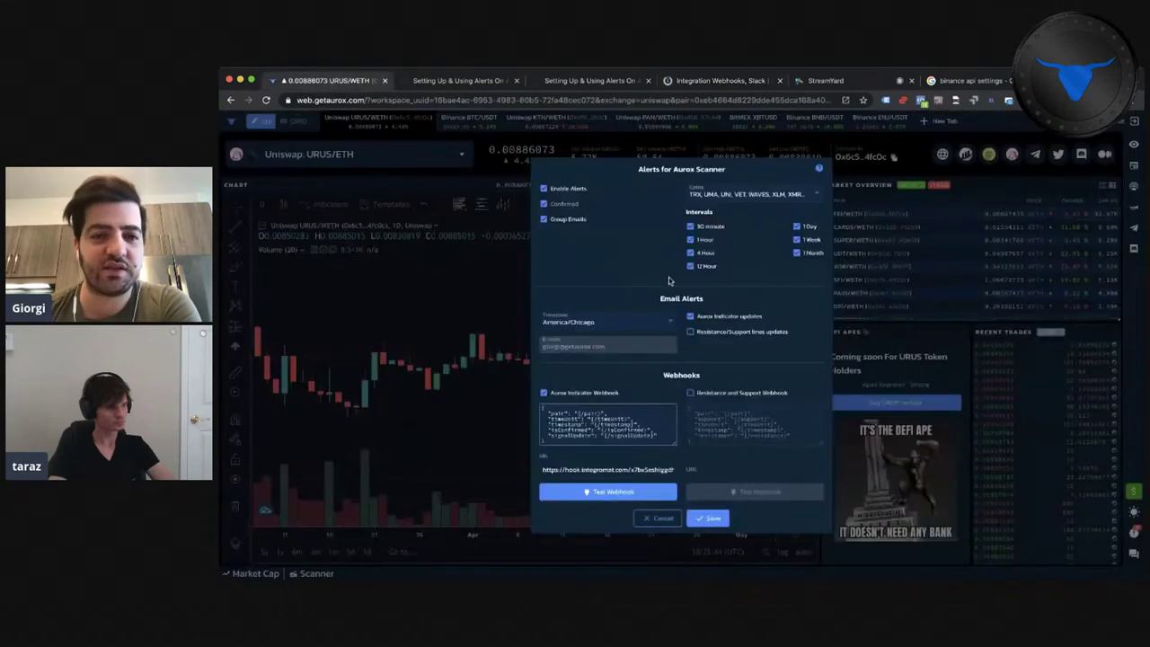
{"action": "left_click", "coordinate": [771, 87]}
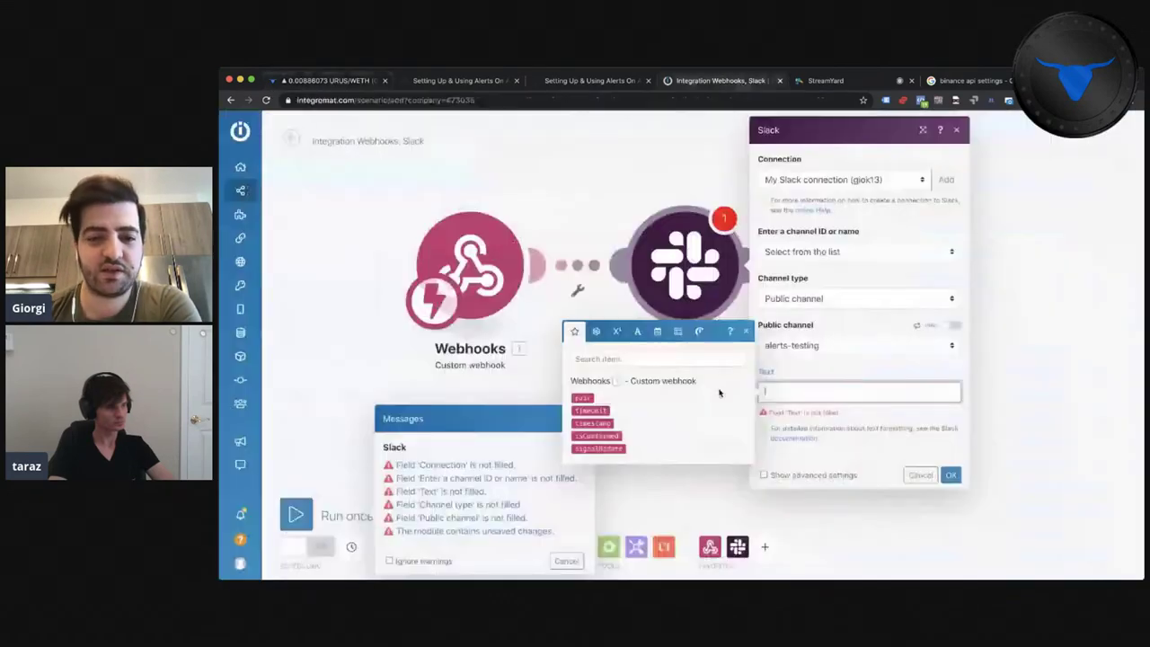
{"action": "left_click", "coordinate": [598, 447]}
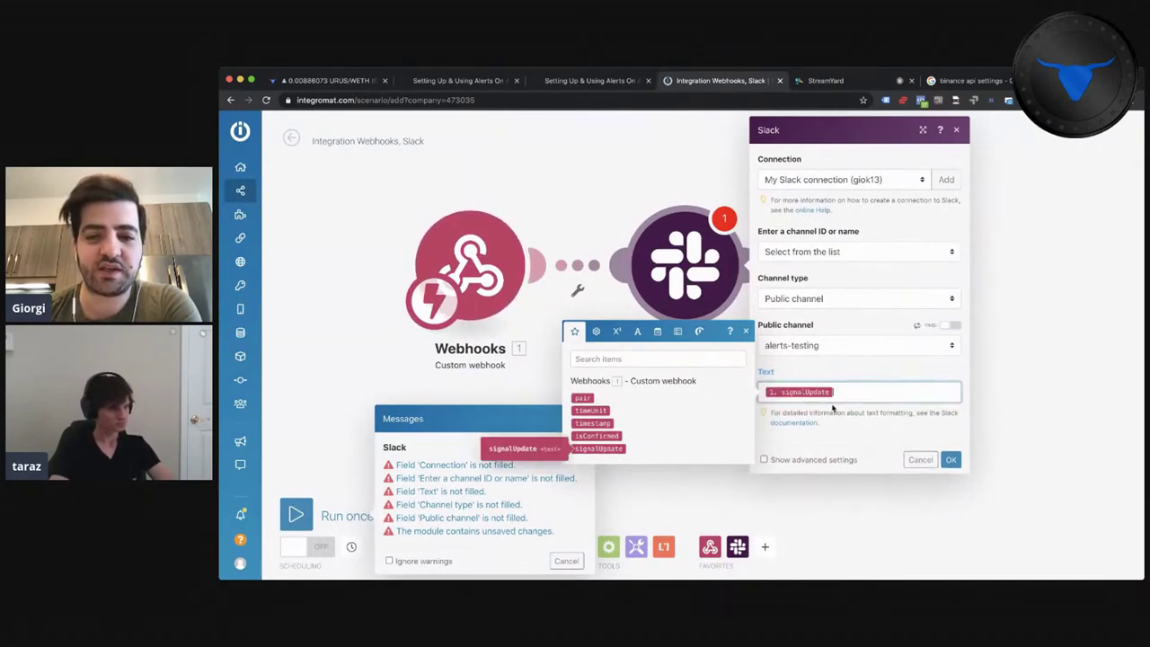
{"action": "left_click", "coordinate": [332, 84]}
{"action": "left_click", "coordinate": [688, 83]}
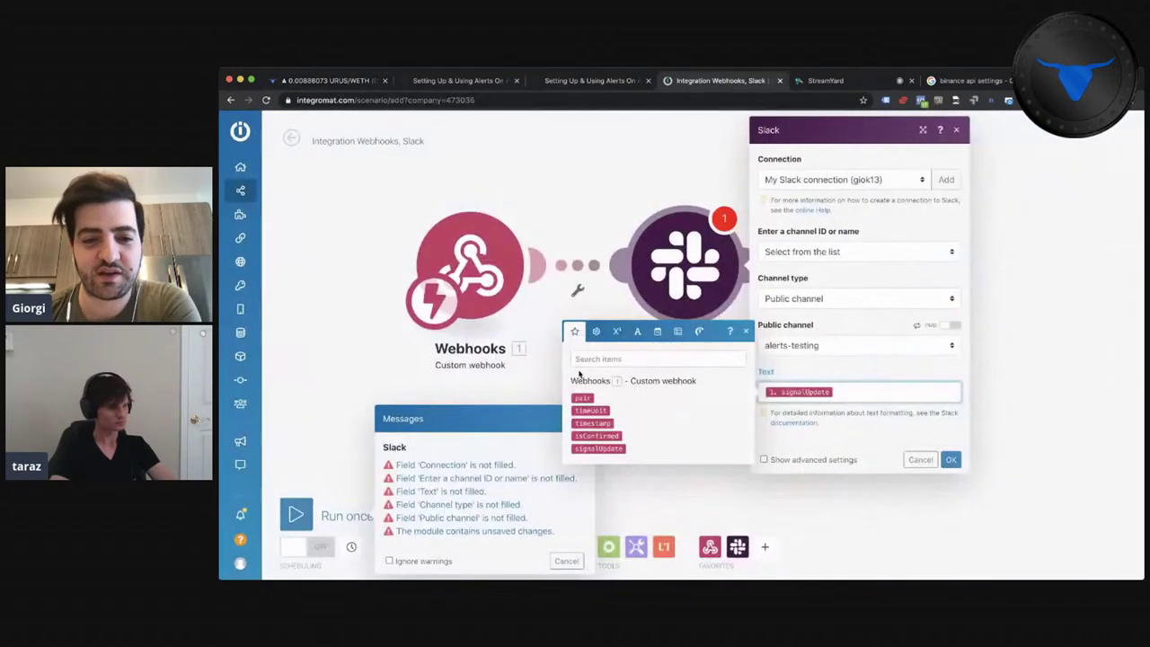
{"action": "key", "text": "BackSpace"}
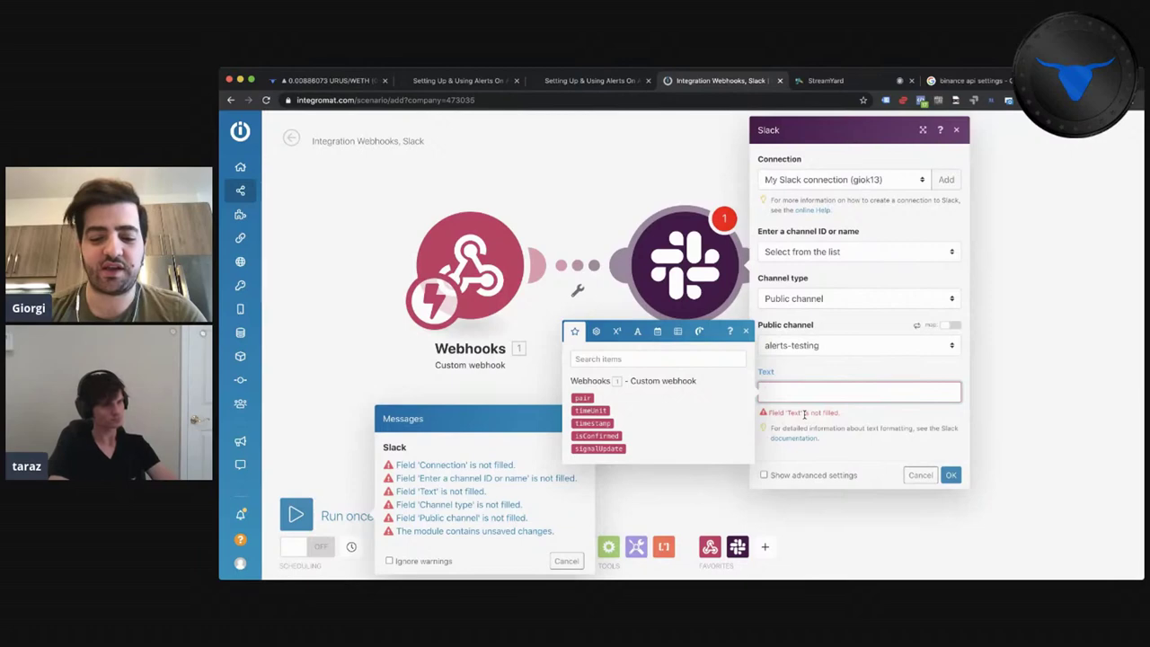
{"action": "type", "text": "1"}
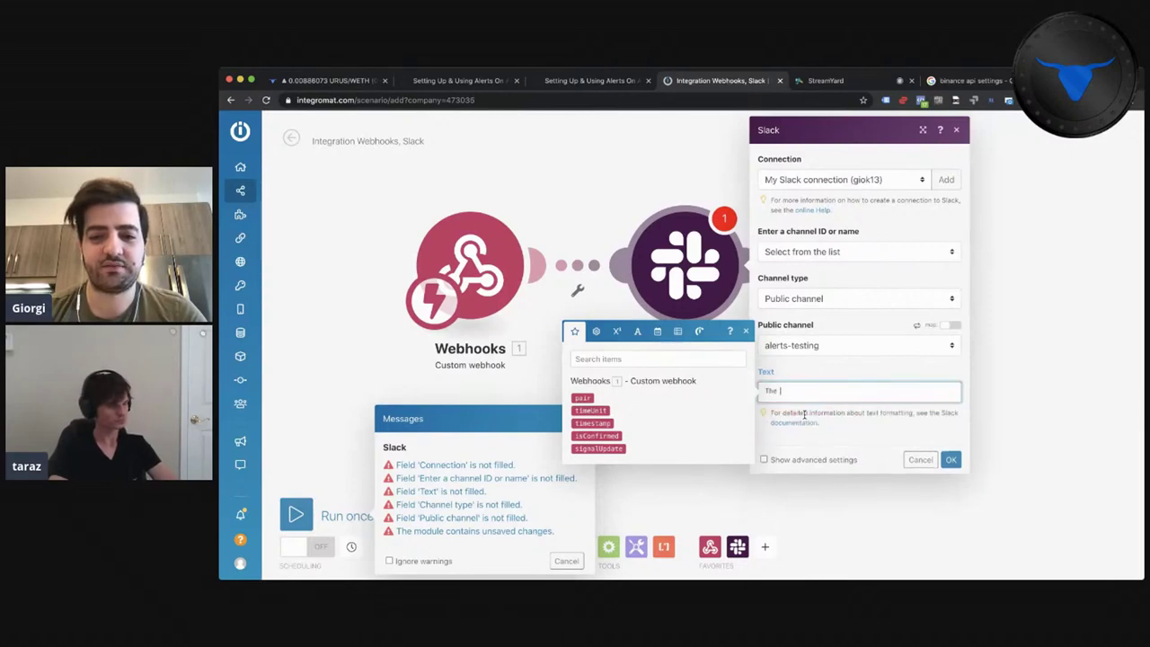
{"action": "key", "text": "BackSpace"}
{"action": "key", "text": "BackSpace"}
{"action": "key", "text": "BackSpace"}
{"action": "key", "text": "BackSpace"}
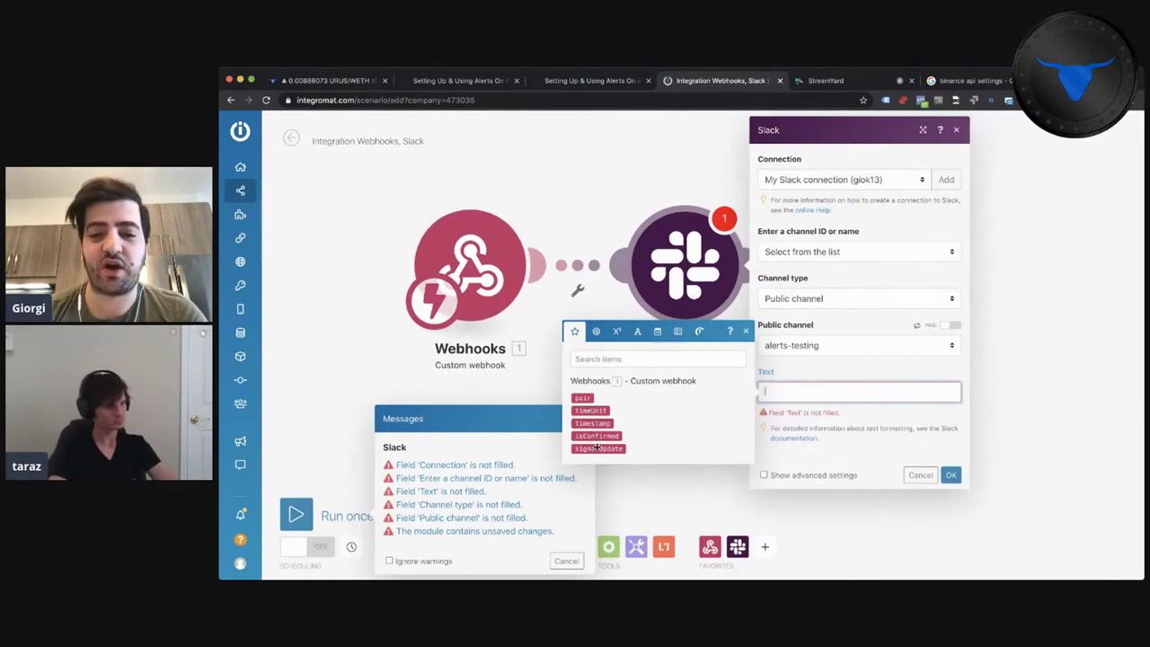
{"action": "type", "text": "T"}
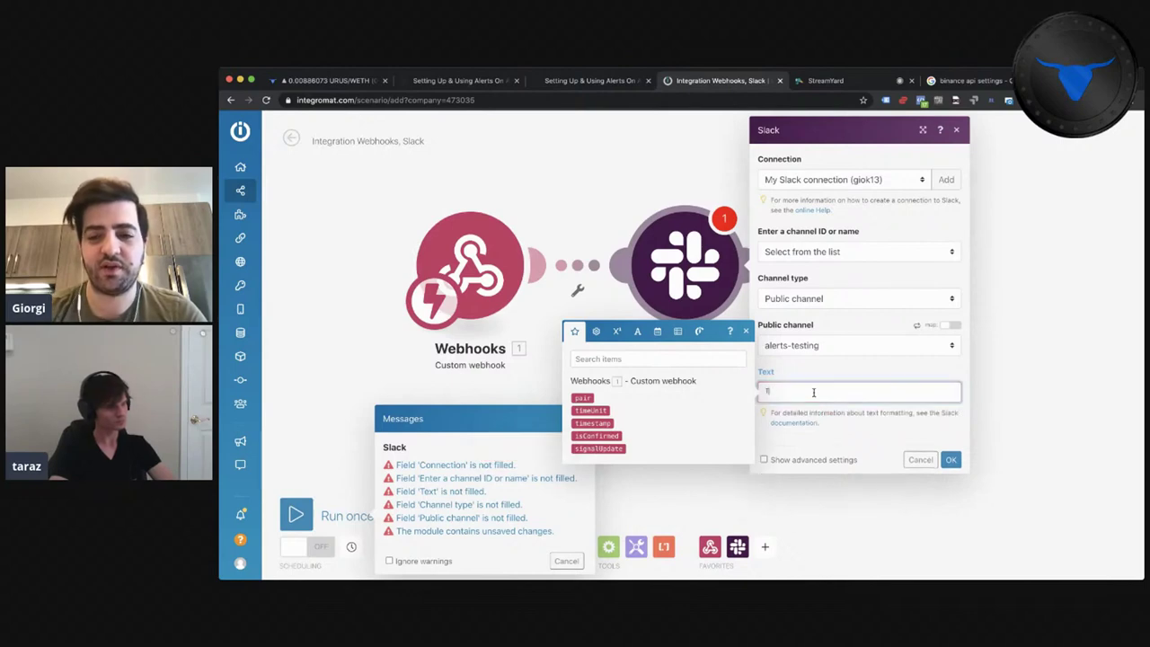
{"action": "type", "text": "h"}
{"action": "key", "text": "BackSpace"}
{"action": "key", "text": "BackSpace"}
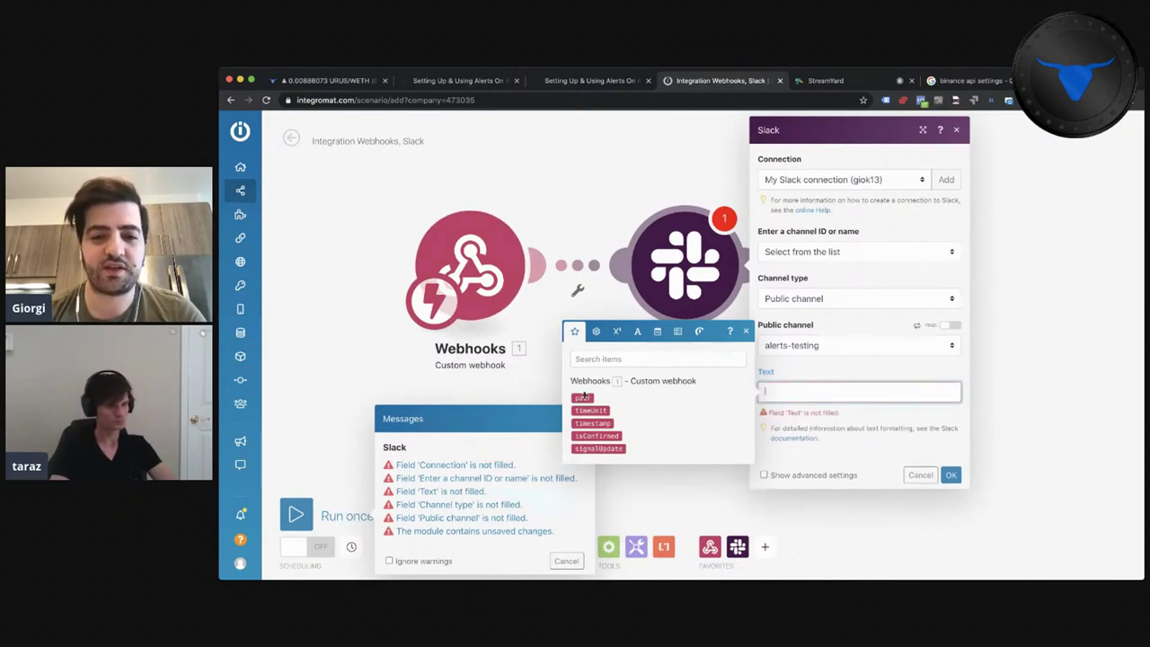
- Compose the Slack text as the pair field, "triggered a", the signalUpdate field, "on the" and the timeUnit field, and save the module
{"action": "type", "text": "1. pair"}
{"action": "type", "text": "triggered a"}
{"action": "left_click", "coordinate": [600, 448]}
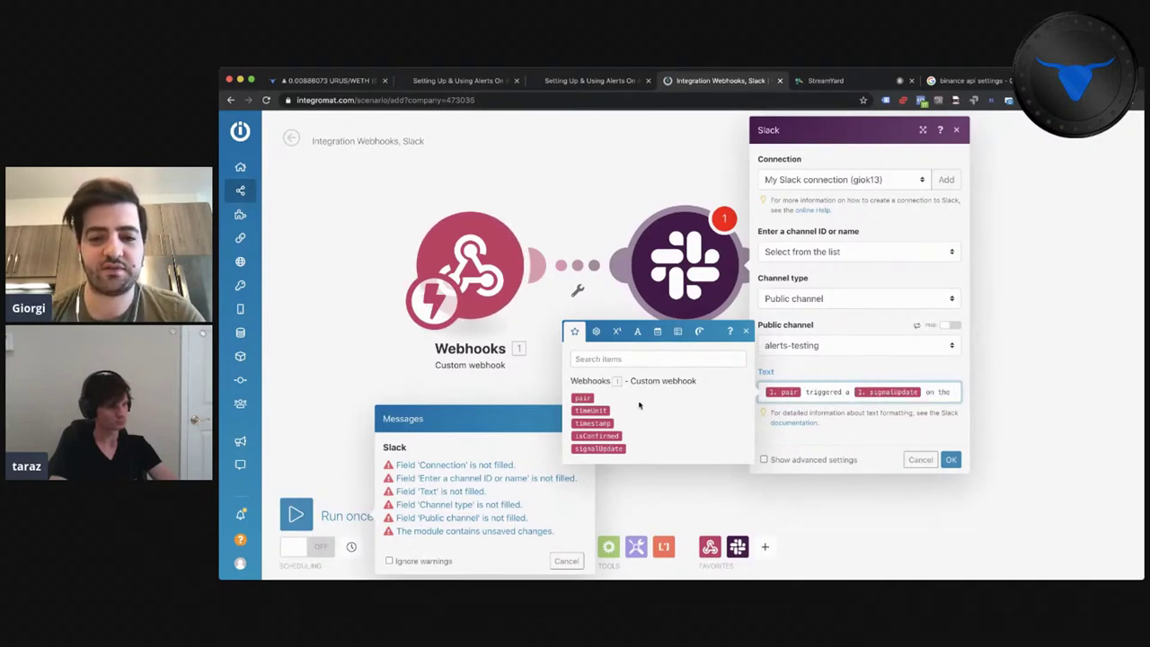
{"action": "left_click", "coordinate": [593, 410]}
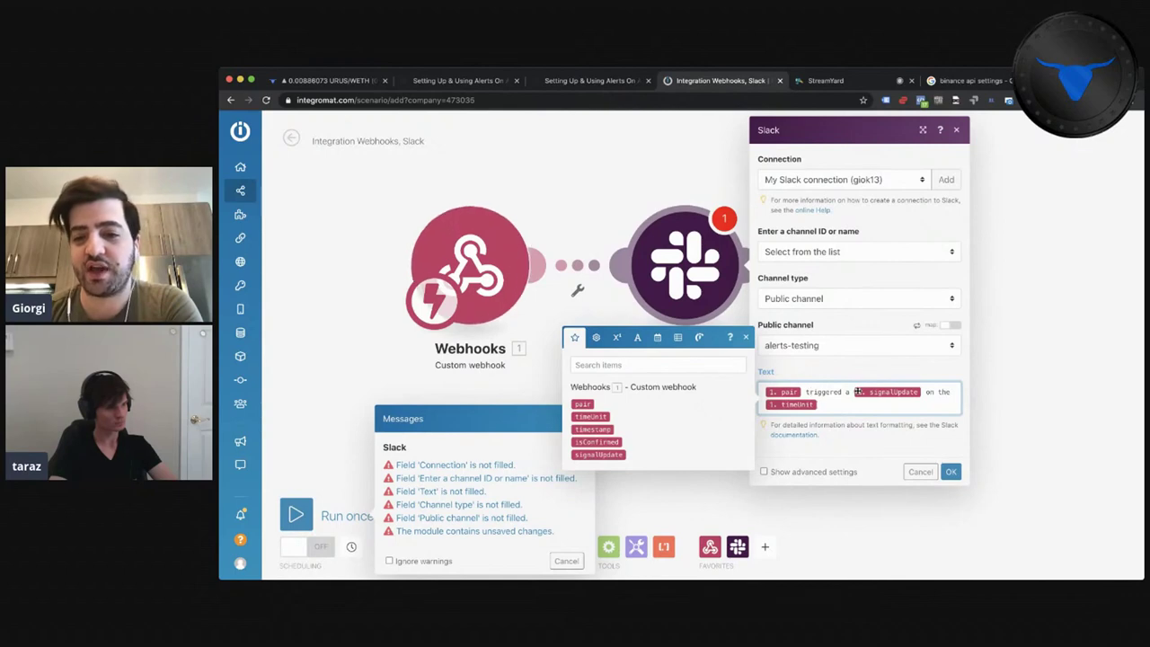
{"action": "left_click", "coordinate": [951, 472]}
{"action": "left_click", "coordinate": [585, 418]}
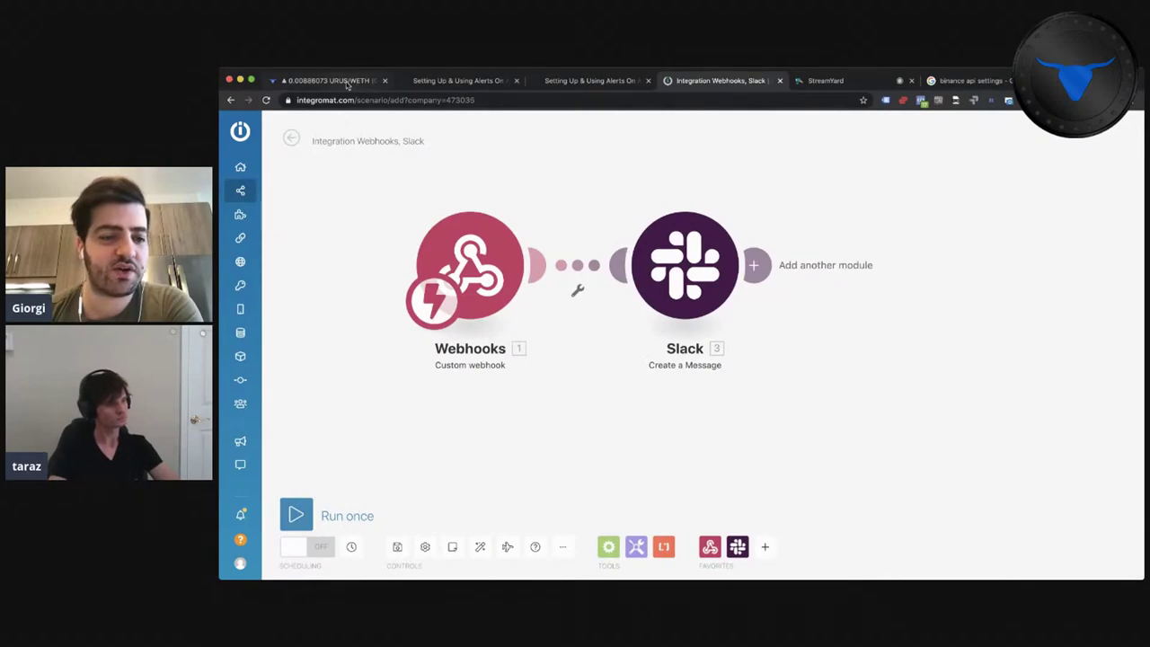
- Run the Webhooks and Slack scenario once while sending an Aurox Indicator webhook test from the Aurox alerts
{"action": "left_click", "coordinate": [347, 83]}
{"action": "left_click", "coordinate": [733, 84]}
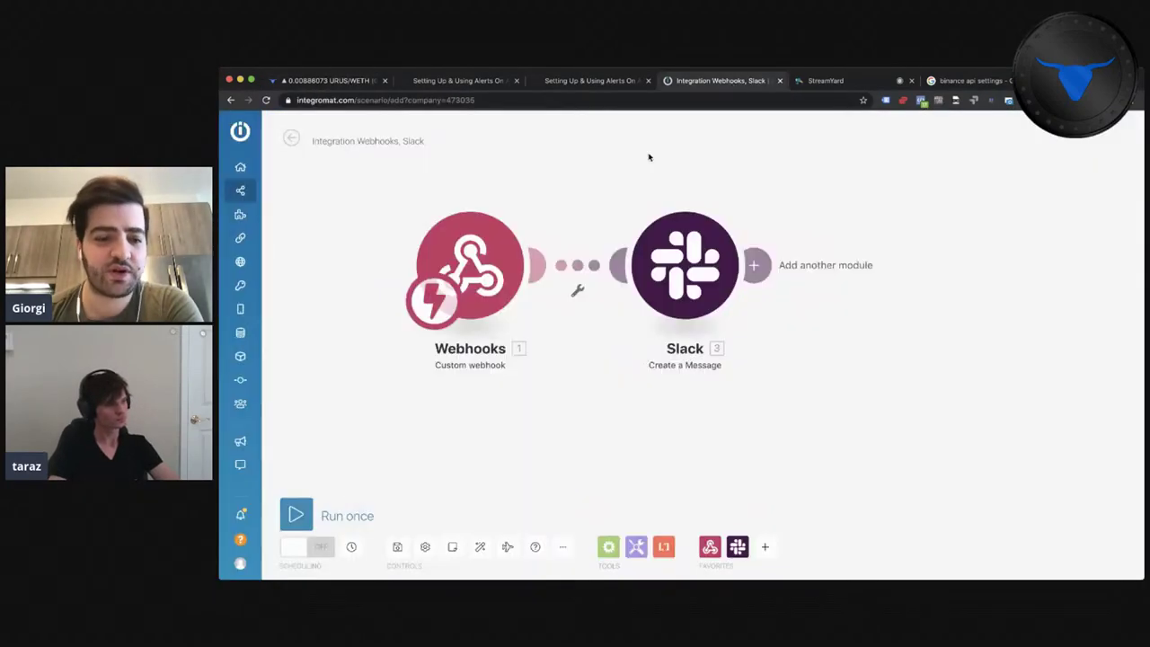
{"action": "left_click", "coordinate": [295, 515]}
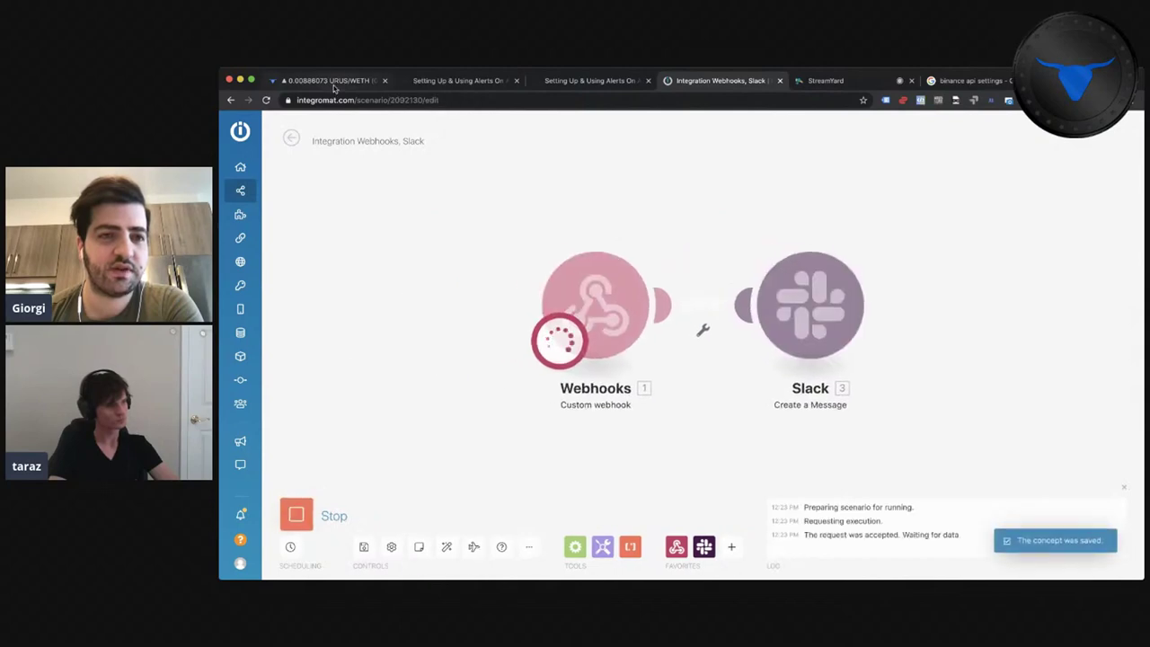
{"action": "left_click", "coordinate": [334, 83]}
{"action": "left_click", "coordinate": [618, 494]}
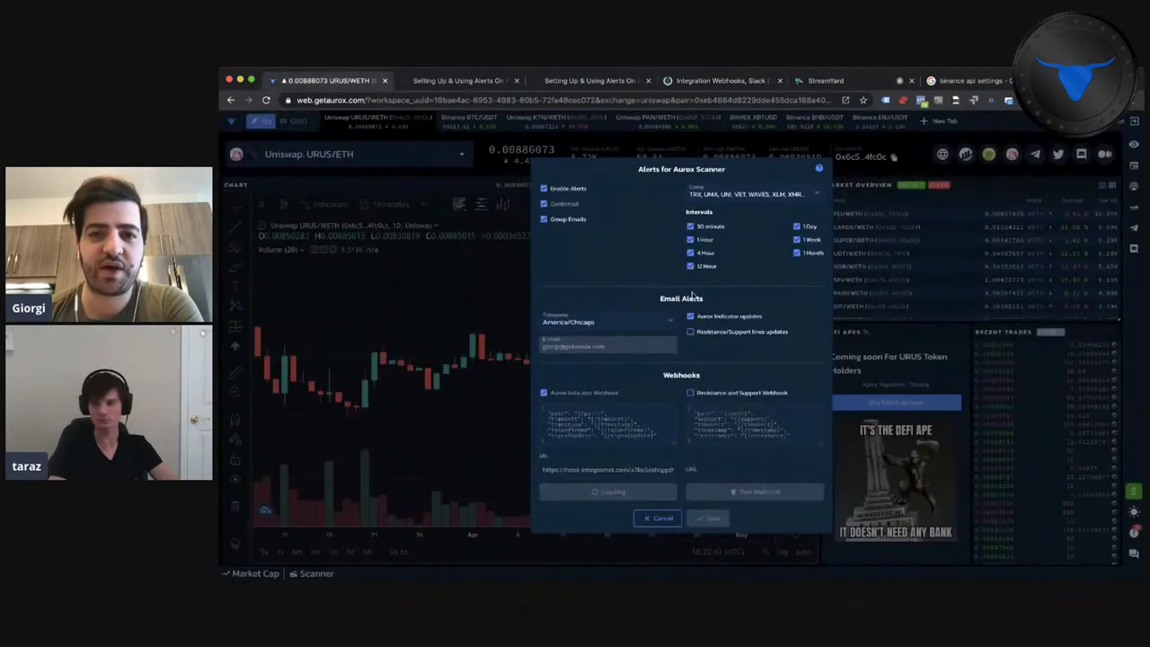
{"action": "left_click", "coordinate": [732, 81]}
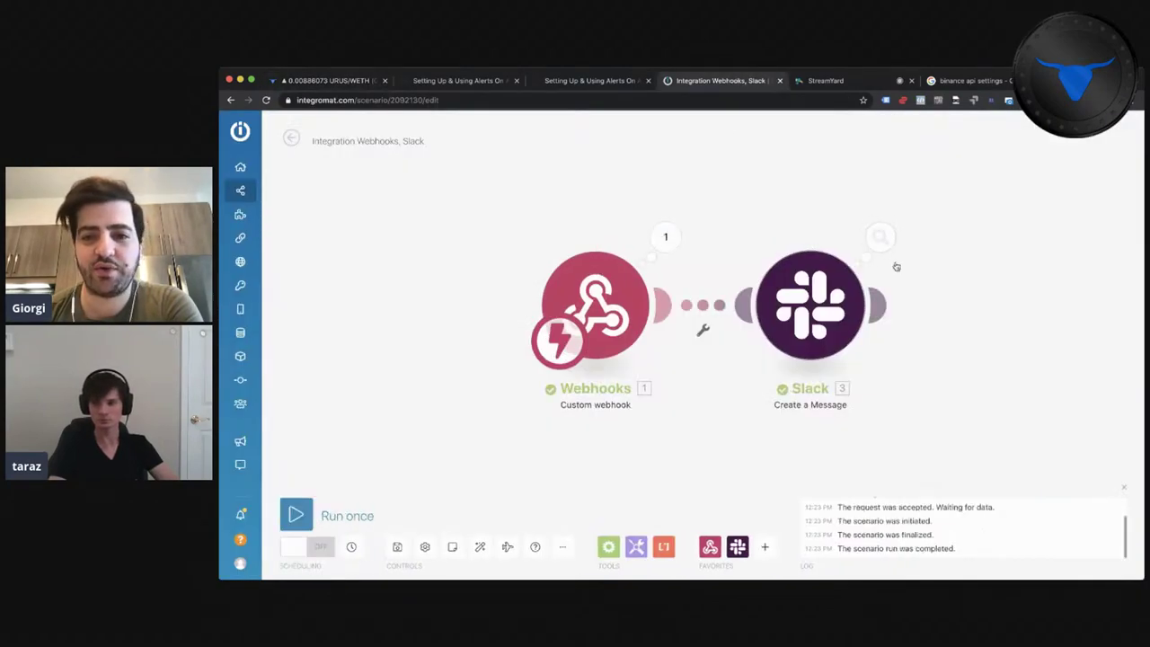
- Inspect the Slack module's execution details, checking the message text in the input of Operation 1
{"action": "left_click", "coordinate": [885, 239]}
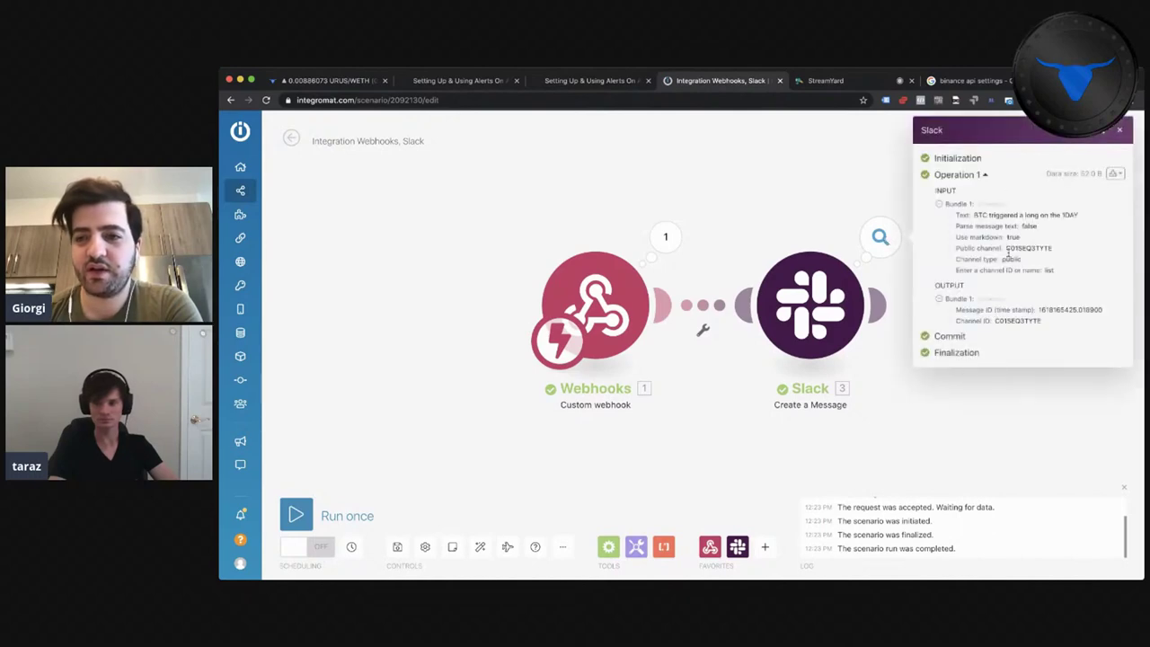
{"action": "left_click_drag", "start_coordinate": [974, 215], "coordinate": [1081, 221]}
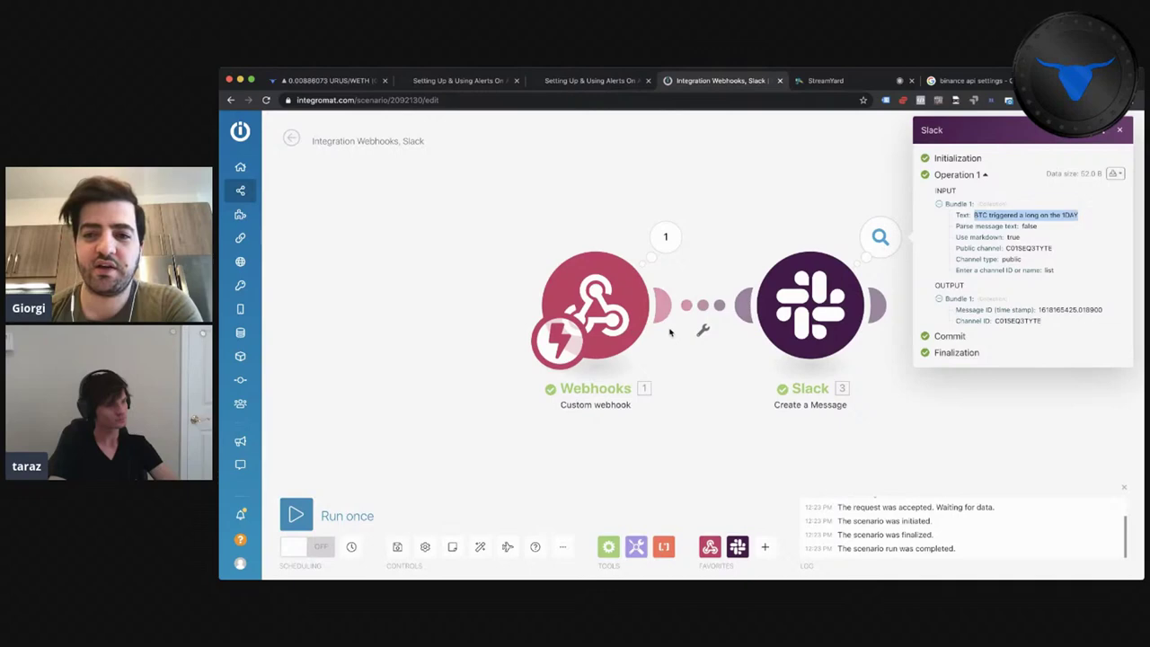
{"action": "left_click", "coordinate": [811, 238]}
- Replace the Slack module with Telegram Bot's Send a Text Message or a Reply module after the webhook
{"action": "right_click", "coordinate": [816, 287]}
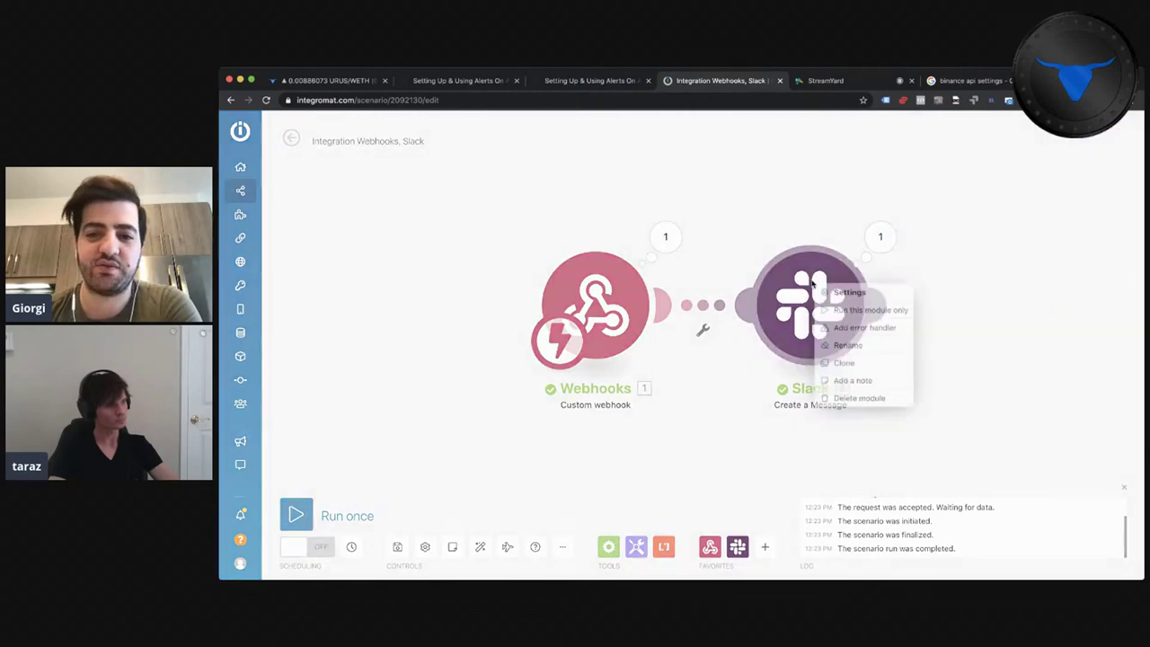
{"action": "left_click", "coordinate": [843, 397]}
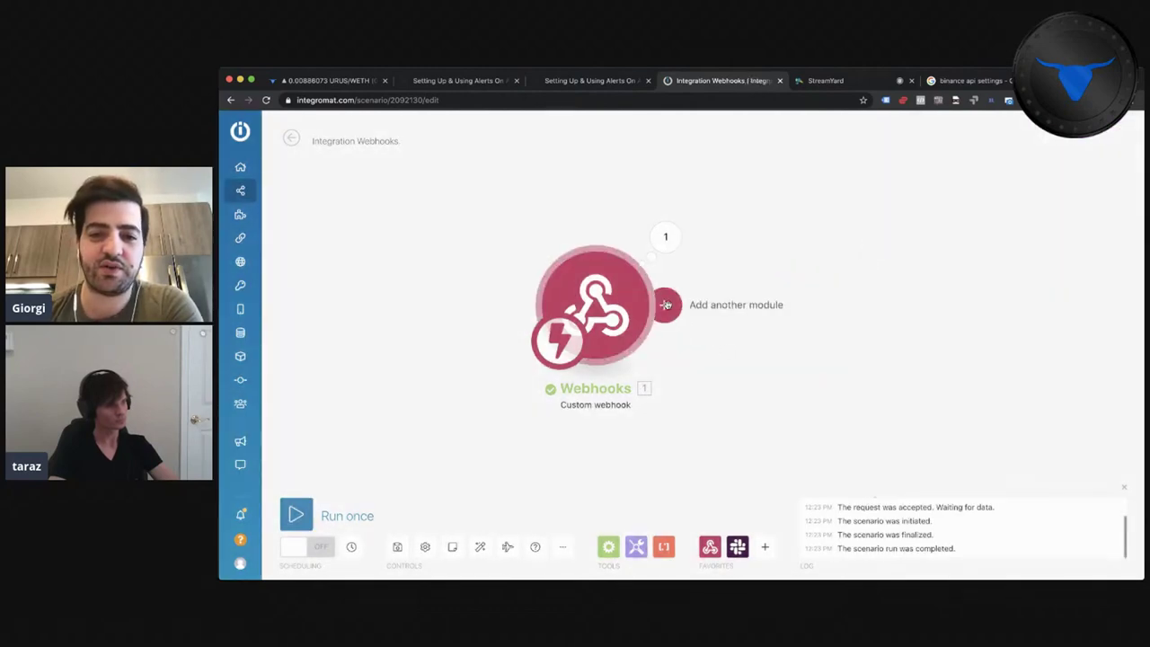
{"action": "left_click", "coordinate": [665, 305]}
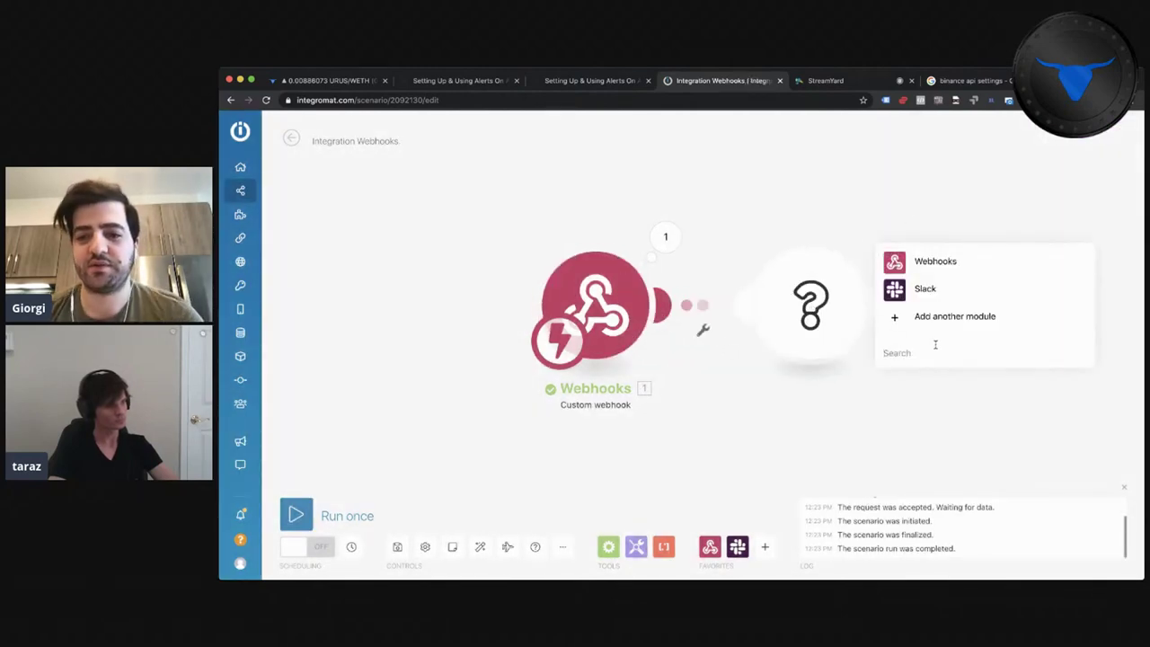
{"action": "type", "text": "telegra"}
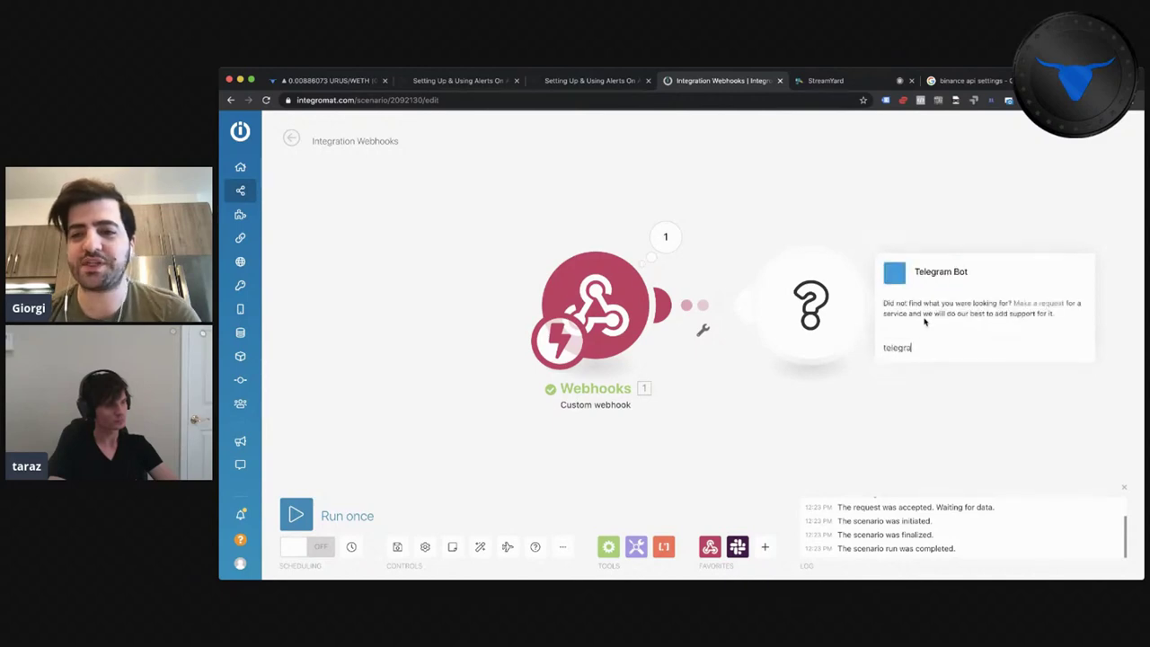
{"action": "left_click", "coordinate": [917, 279]}
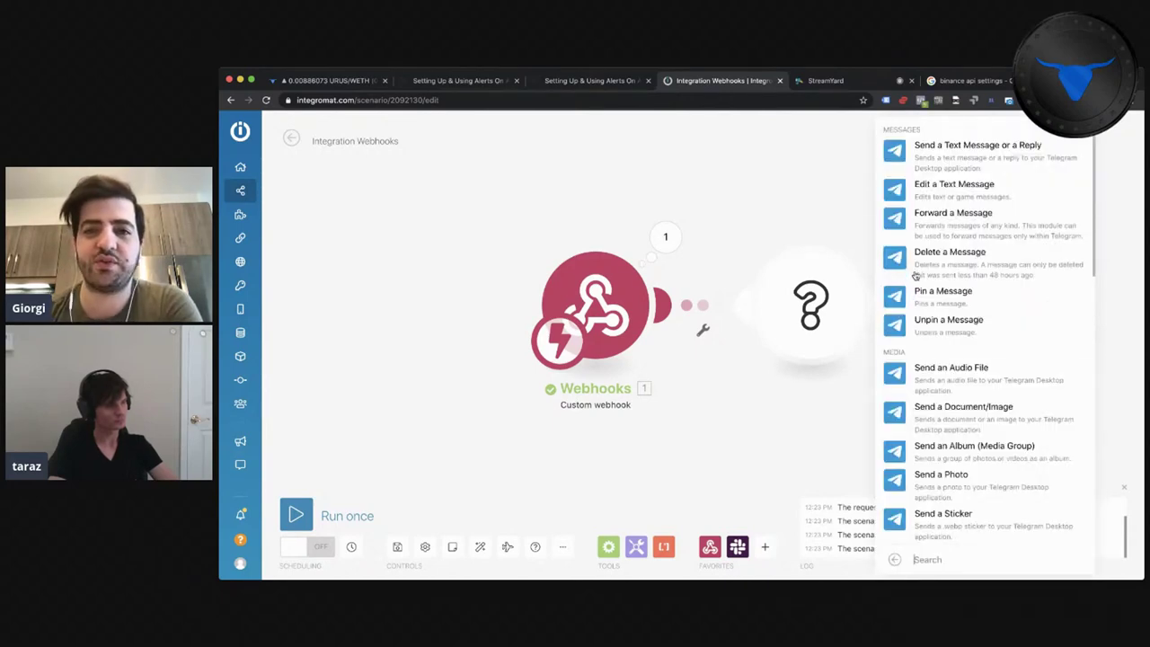
{"action": "left_click", "coordinate": [959, 155]}
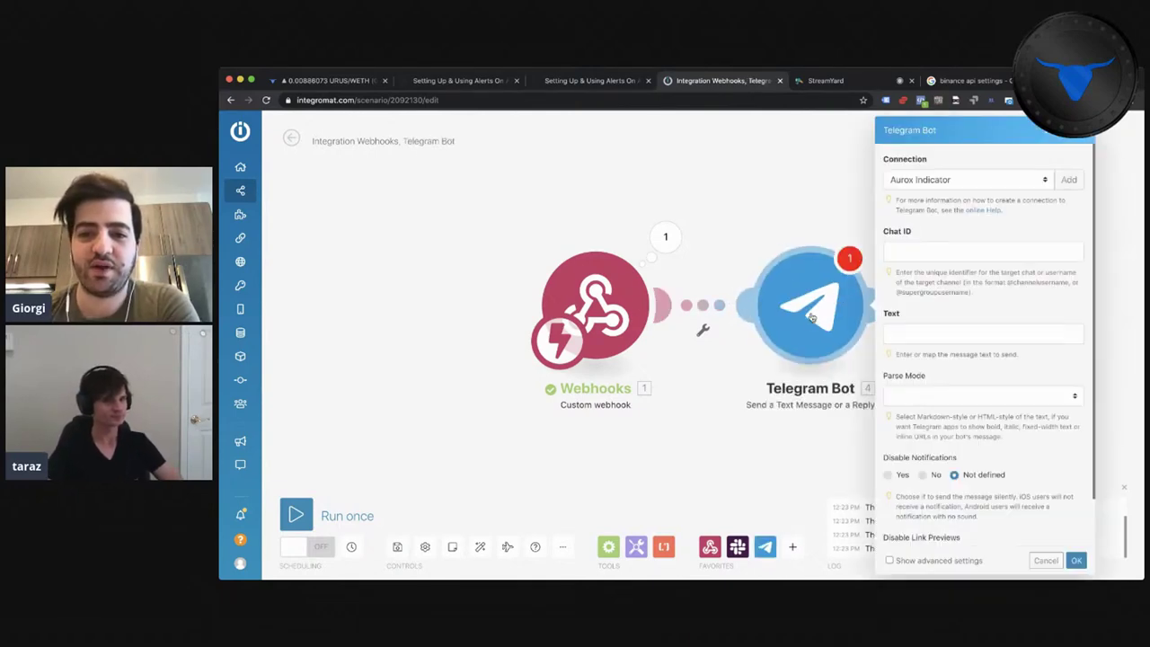
- Review the name and token fields required for a new Telegram Bot connection, and cancel its creation
{"action": "left_click", "coordinate": [1072, 180]}
{"action": "left_click", "coordinate": [838, 269]}
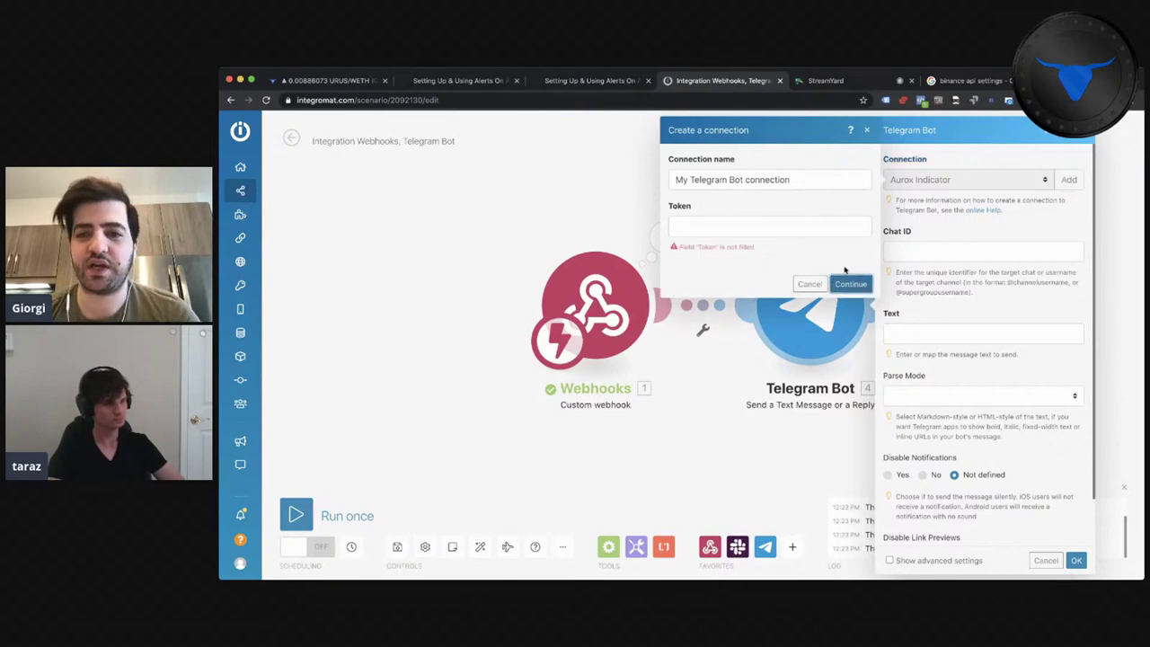
{"action": "left_click", "coordinate": [808, 220]}
{"action": "double_click", "coordinate": [690, 207]}
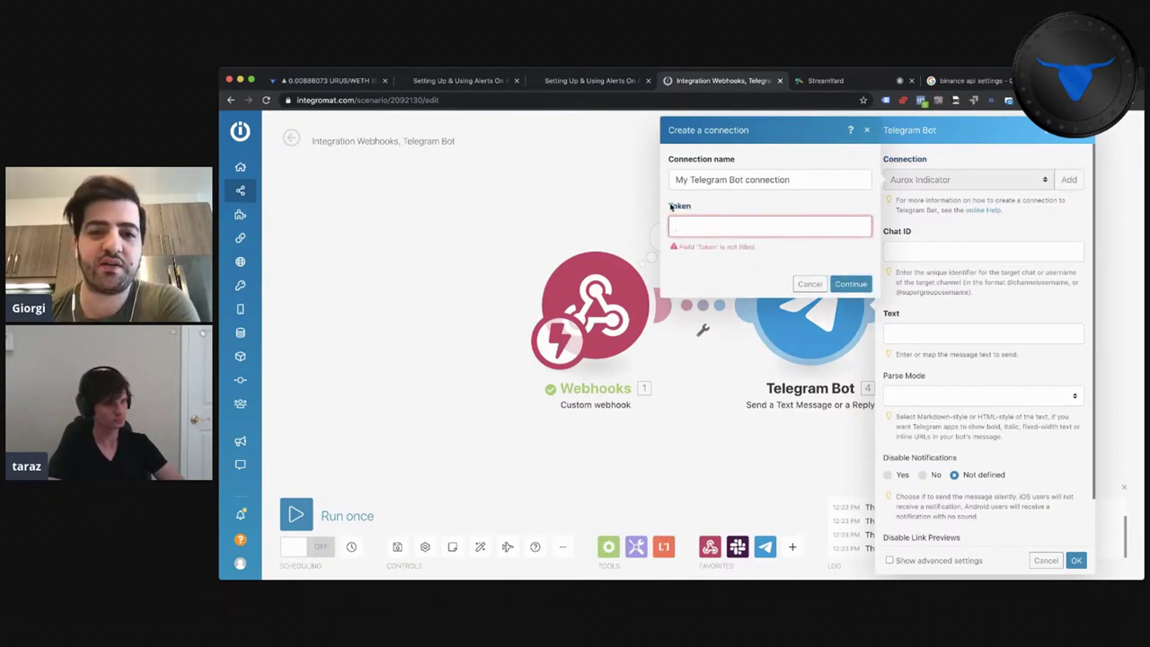
{"action": "left_click", "coordinate": [811, 284]}
- Review the Telegram Bot module's Chat ID, Text and remaining message options, and close its settings
{"action": "left_click", "coordinate": [929, 248]}
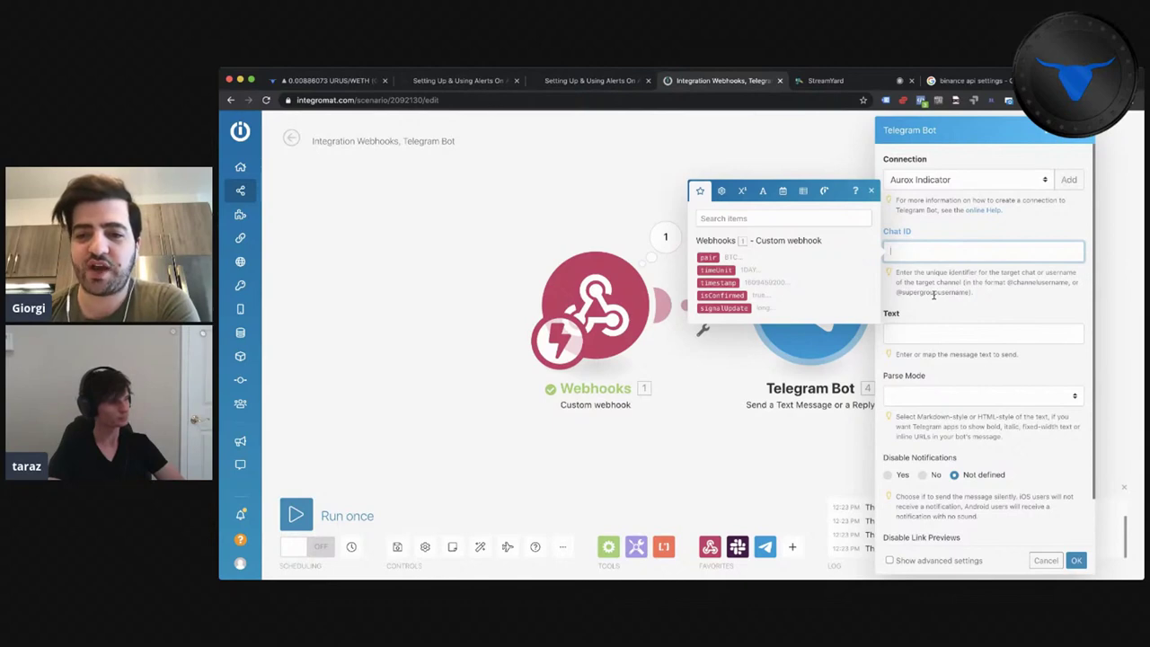
{"action": "left_click", "coordinate": [926, 336]}
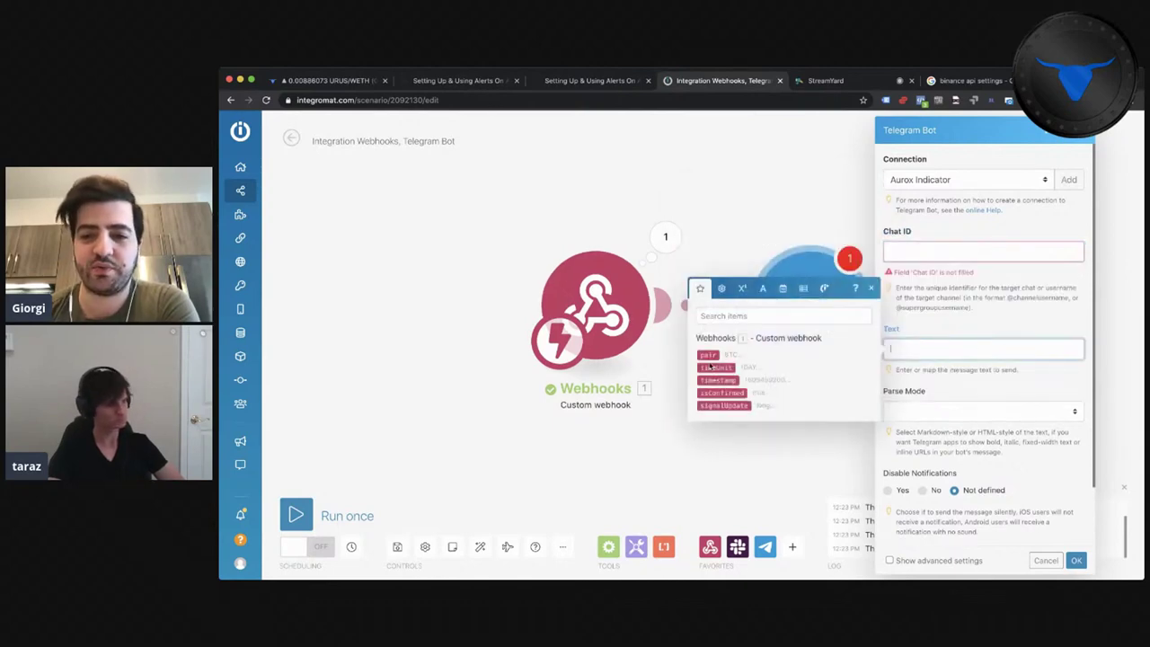
{"action": "scroll", "coordinate": [1003, 520], "scroll_direction": "down", "scroll_amount": 2}
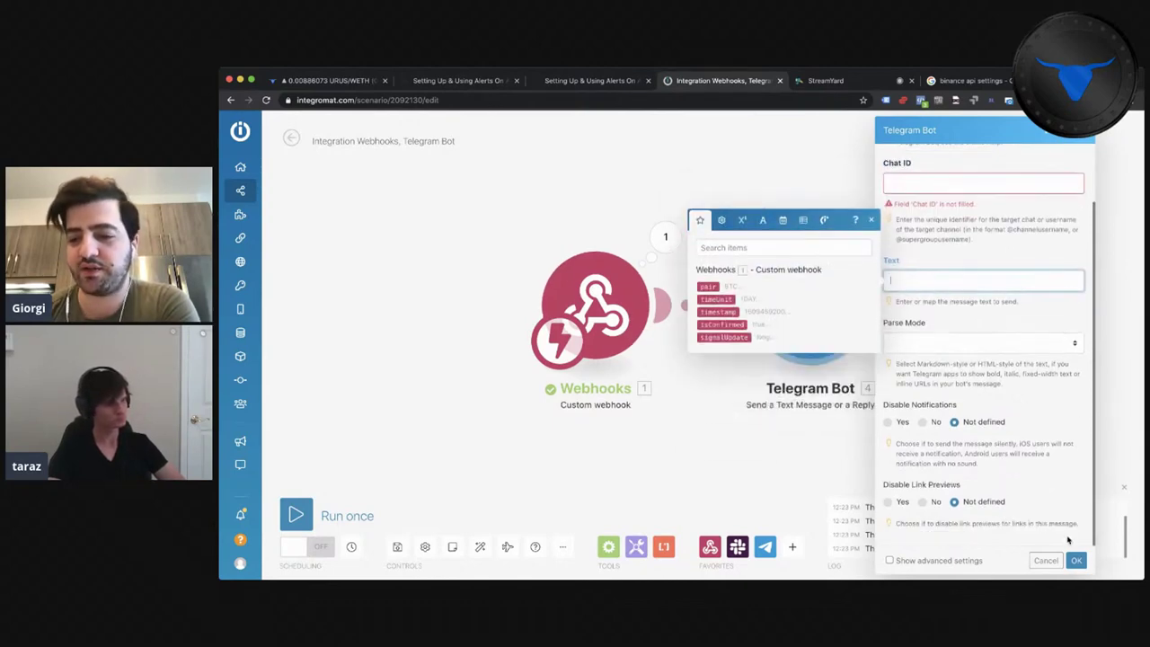
{"action": "left_click", "coordinate": [734, 477]}
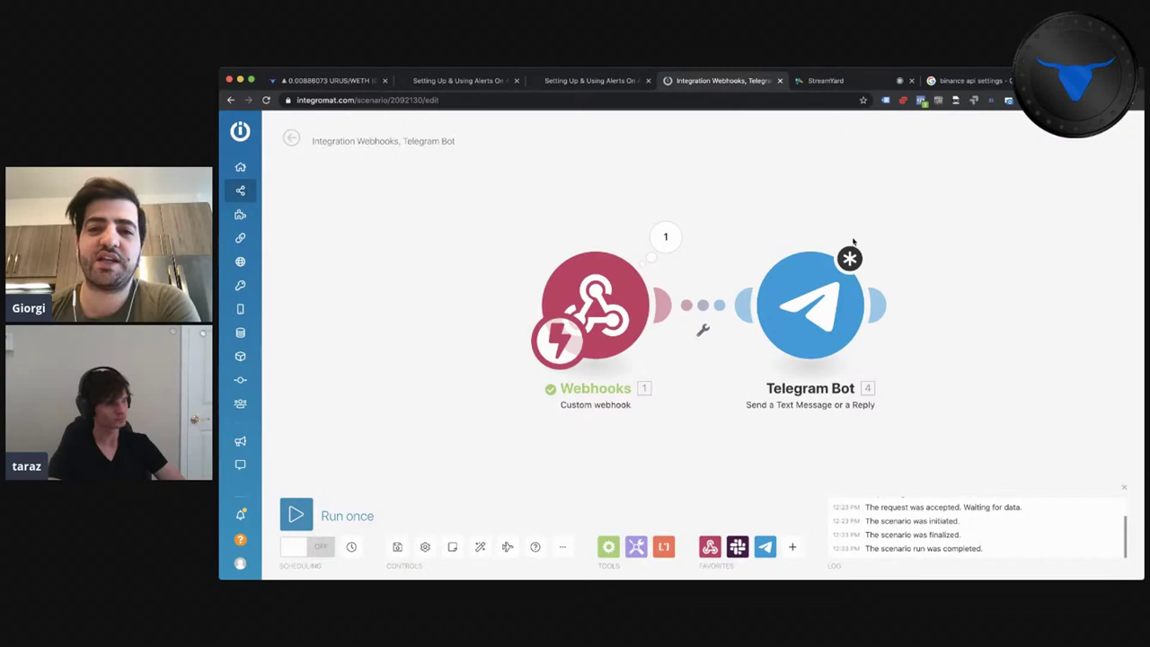
- Delete the Telegram Bot module from the scenario and check the webhook settings in the Aurox Scanner alerts
{"action": "right_click", "coordinate": [809, 297]}
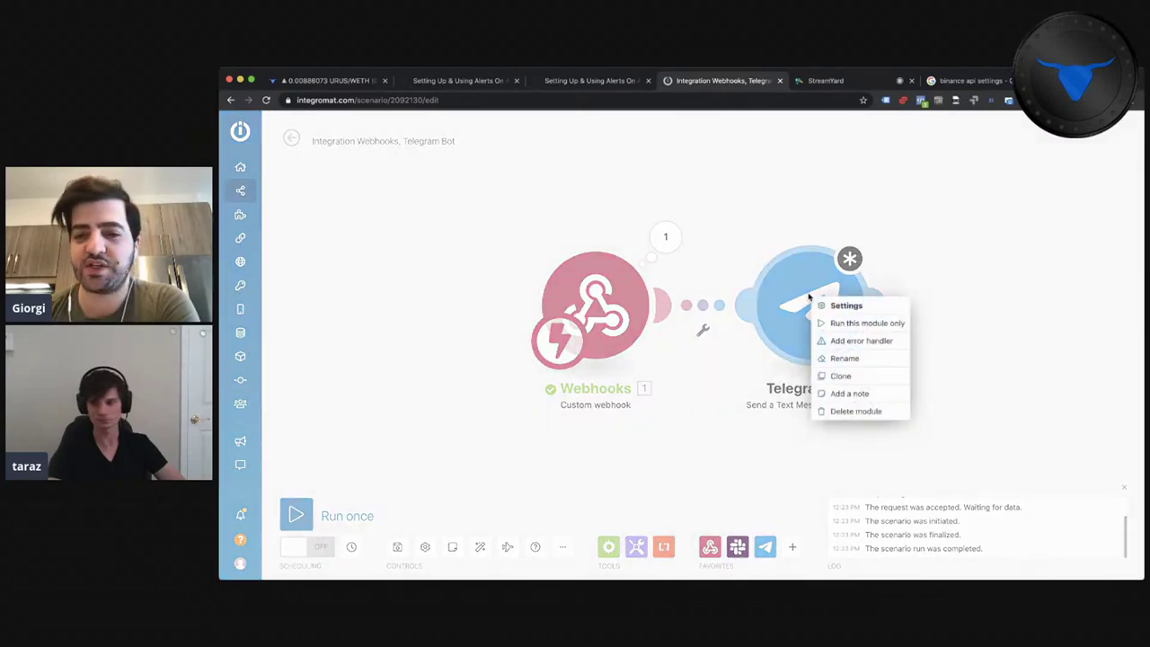
{"action": "left_click", "coordinate": [847, 411]}
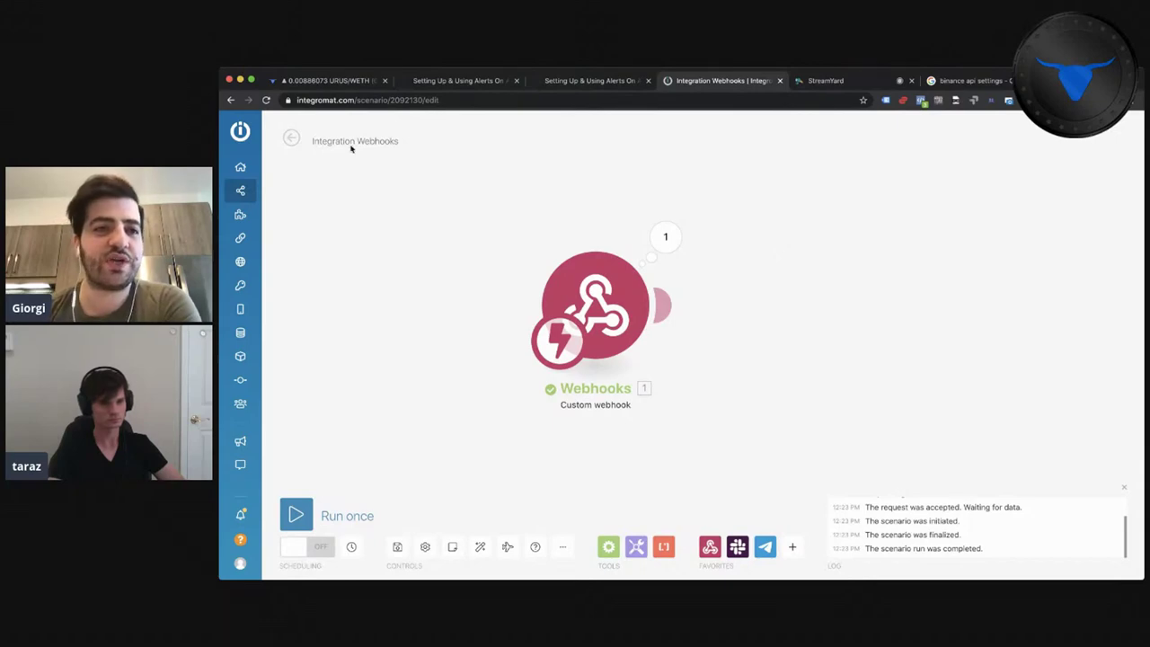
{"action": "left_click", "coordinate": [337, 87]}
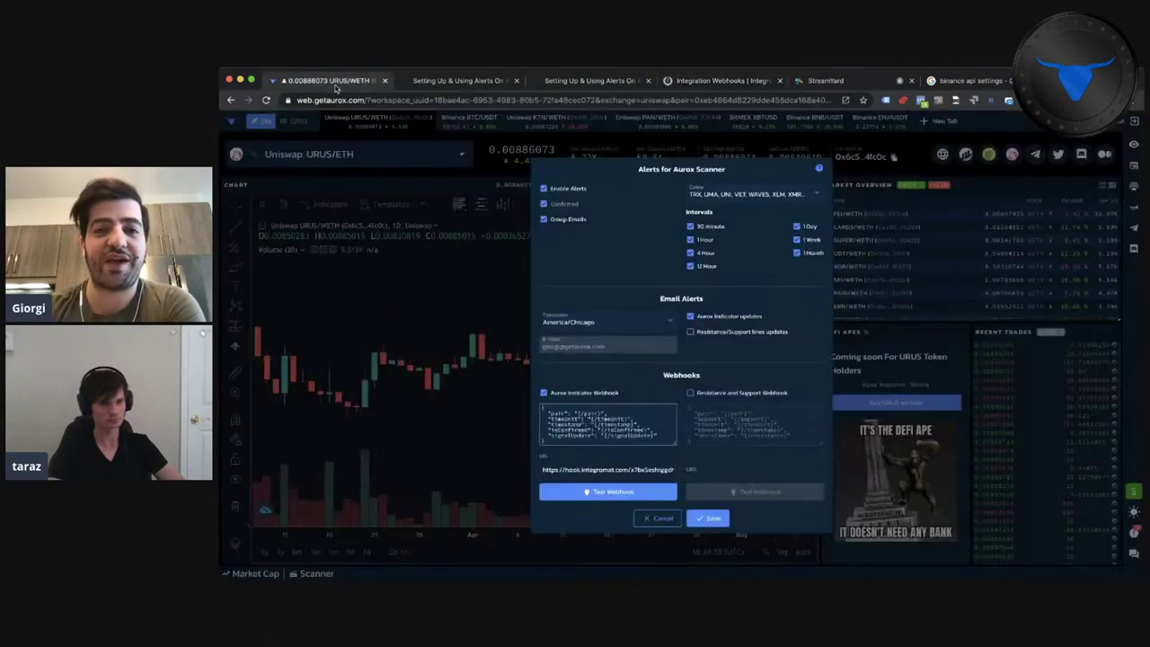
{"action": "left_click", "coordinate": [699, 87]}
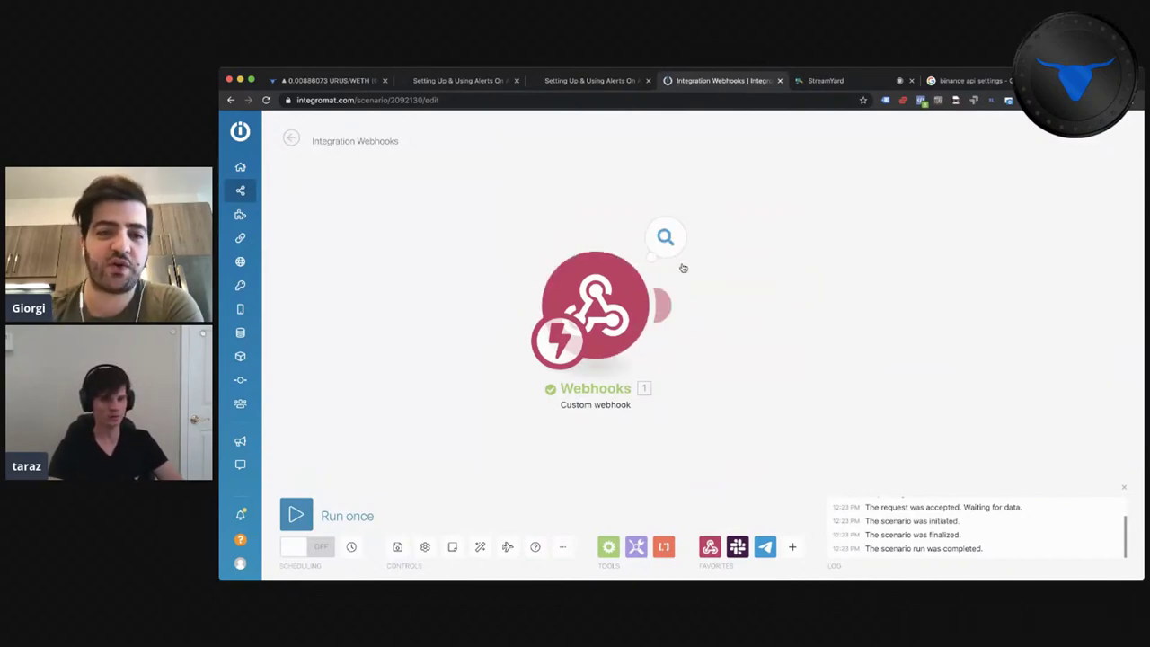
- Add an HTTP Make a request module after the custom webhook
{"action": "left_click", "coordinate": [669, 308]}
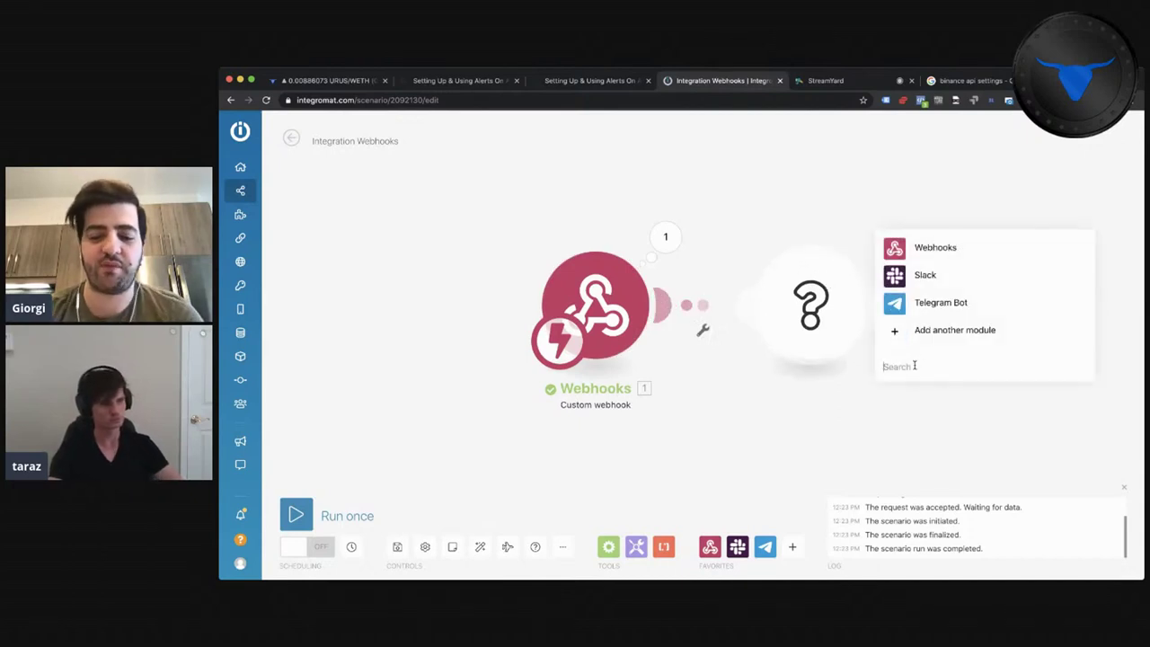
{"action": "type", "text": "http"}
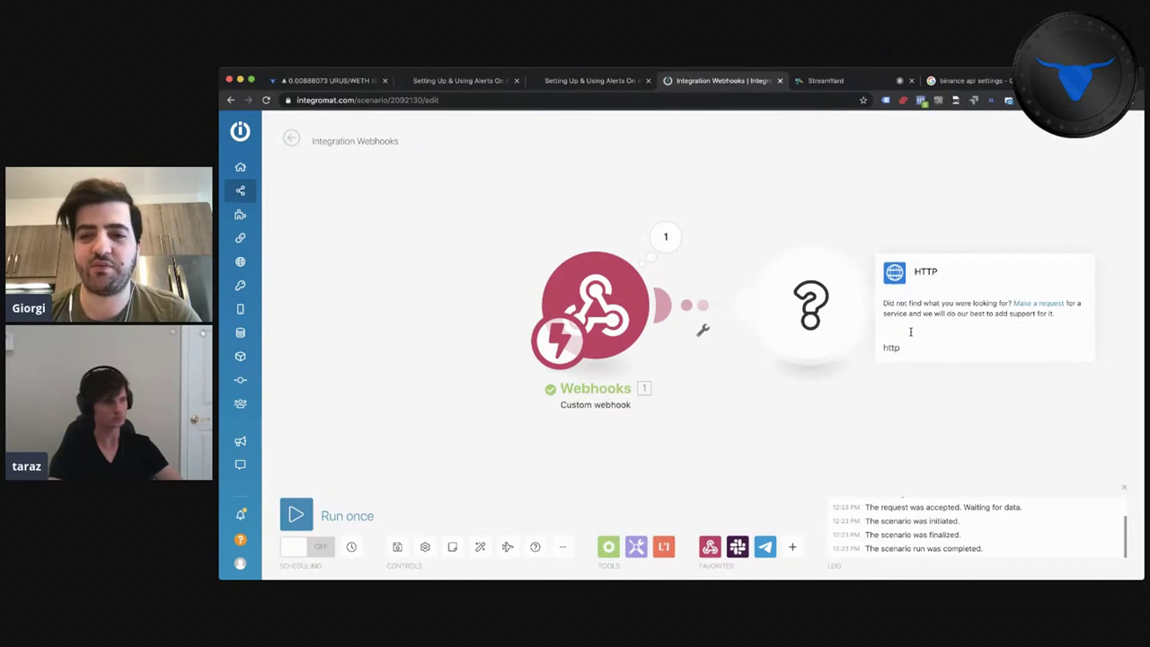
{"action": "left_click", "coordinate": [921, 273]}
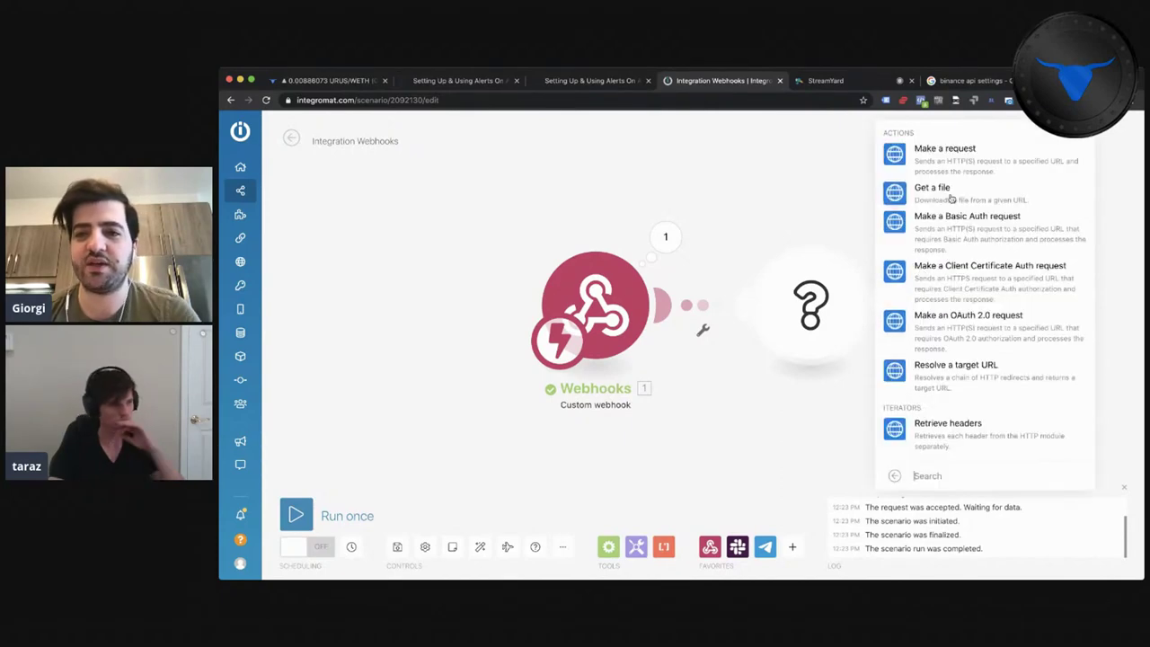
{"action": "left_click", "coordinate": [934, 160]}
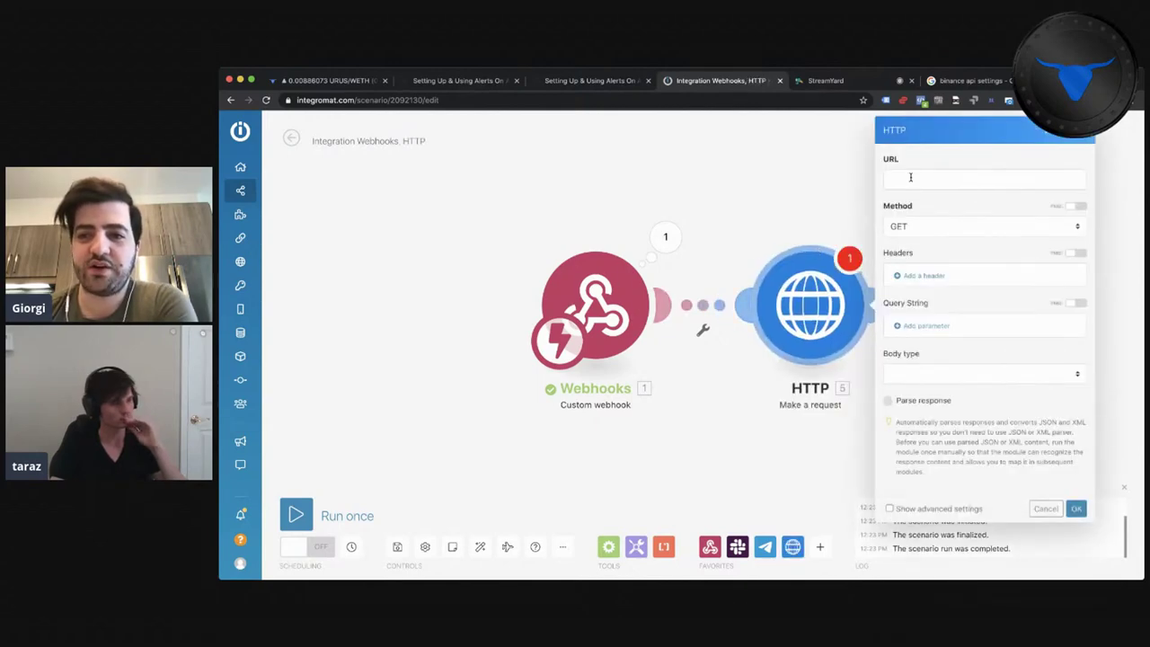
{"action": "left_click", "coordinate": [911, 178]}
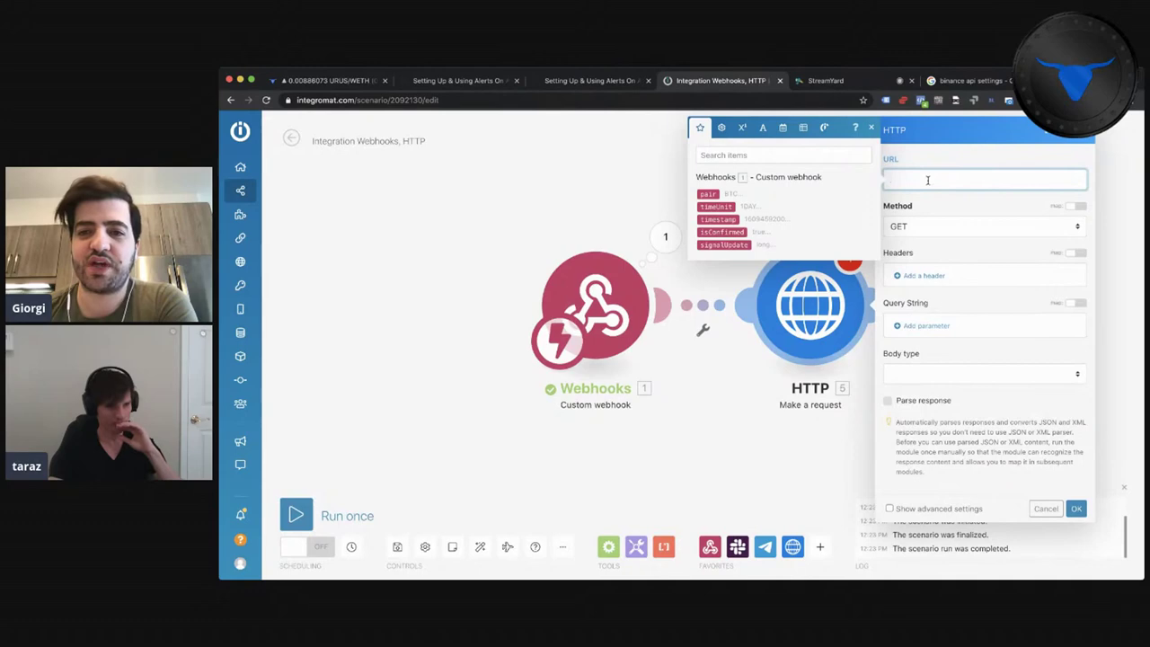
{"action": "type", "text": "https:/"}
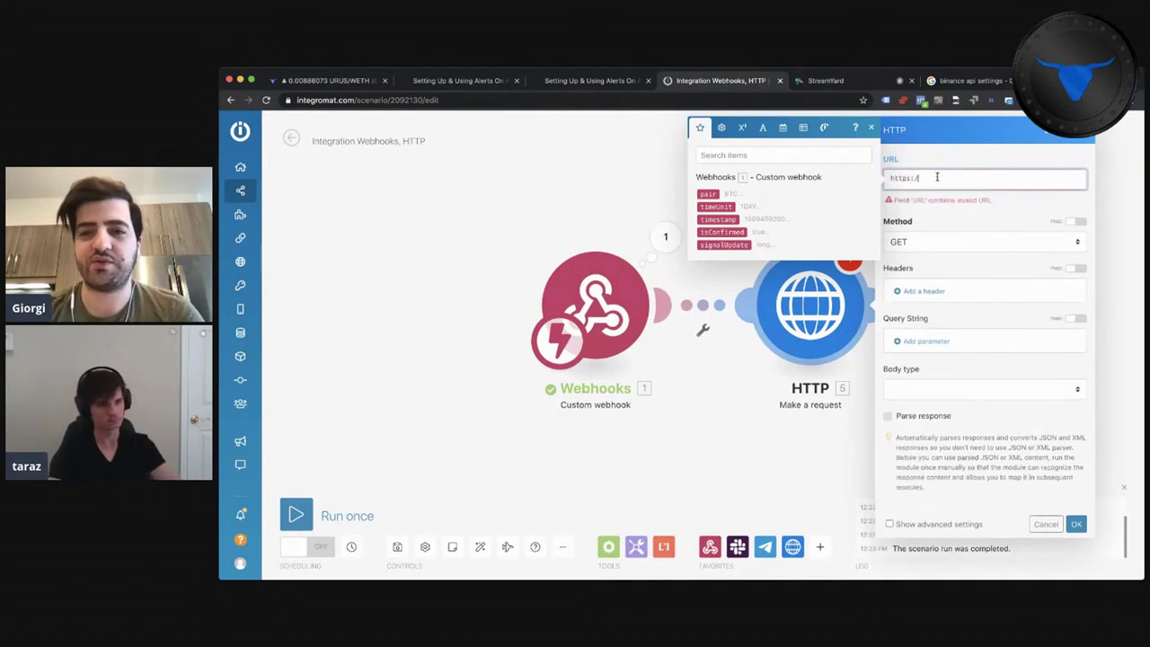
{"action": "type", "text": "/ap"}
{"action": "left_click", "coordinate": [961, 208]}
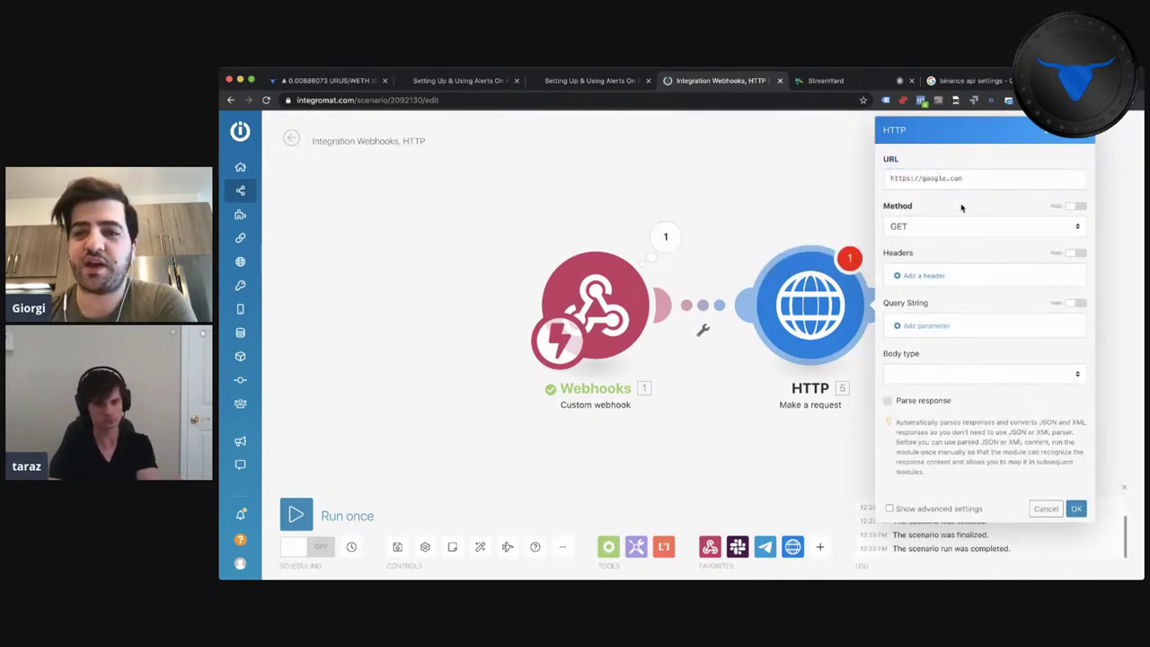
{"action": "left_click", "coordinate": [917, 178]}
{"action": "left_click", "coordinate": [961, 207]}
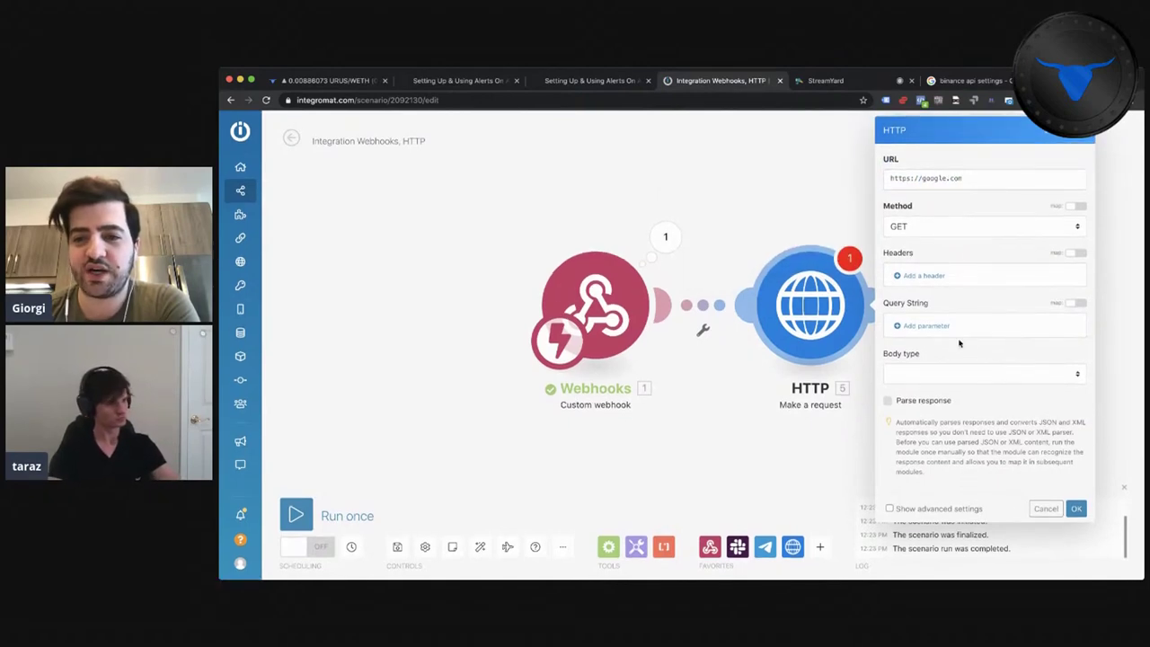
{"action": "left_click", "coordinate": [928, 328]}
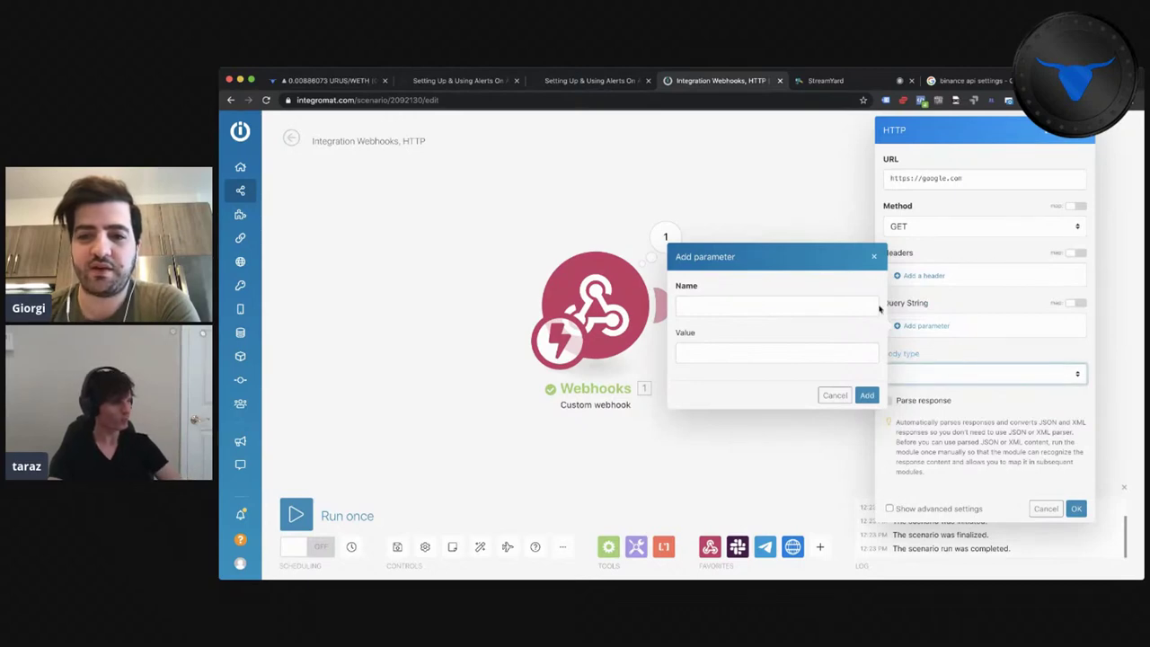
{"action": "left_click", "coordinate": [778, 305]}
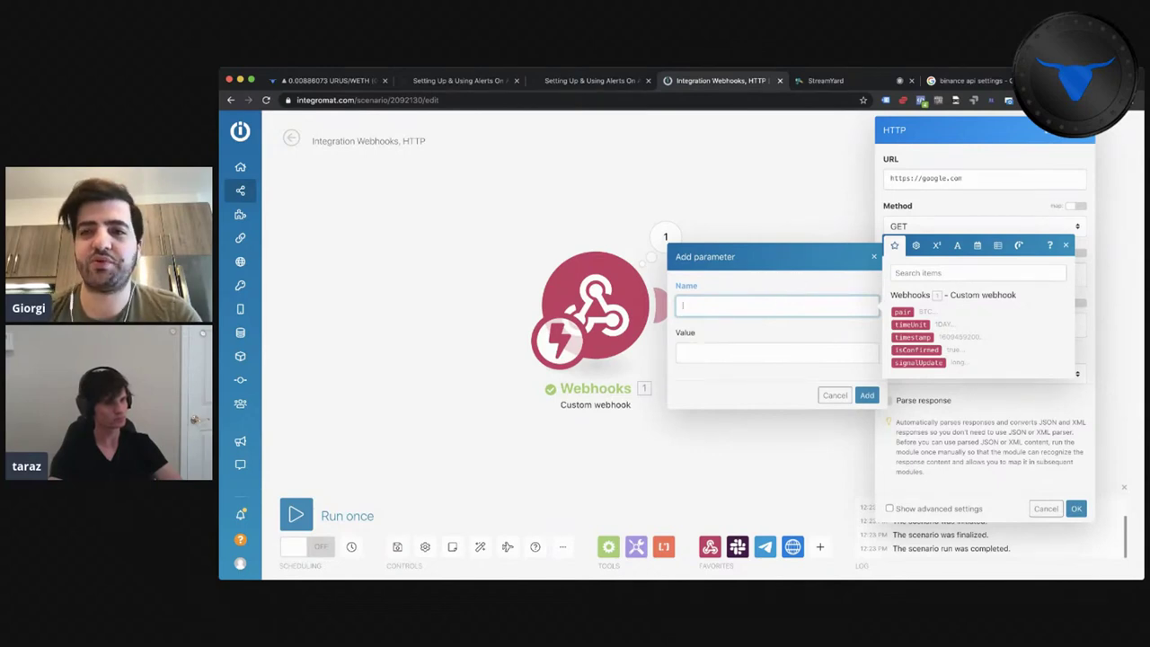
- Search Google in a new tab for "3commas tradingvirew api" and open the 3Commas TradingView article on Medium
{"action": "key", "text": "super+t"}
{"action": "type", "text": "3commas"}
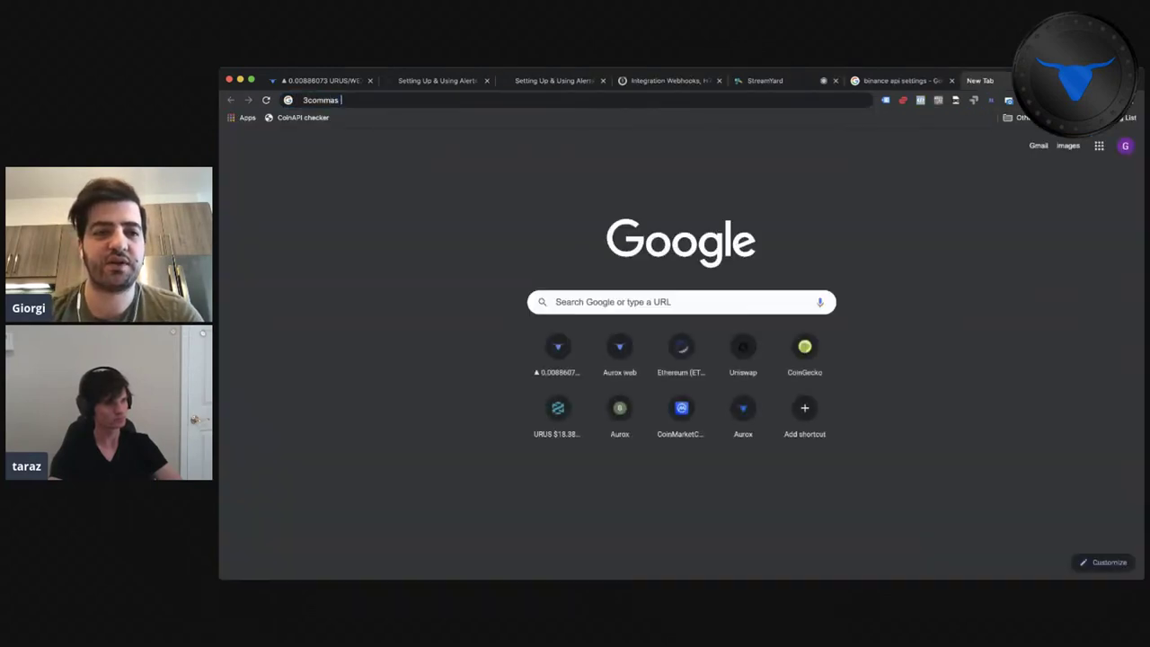
{"action": "type", "text": " trading"}
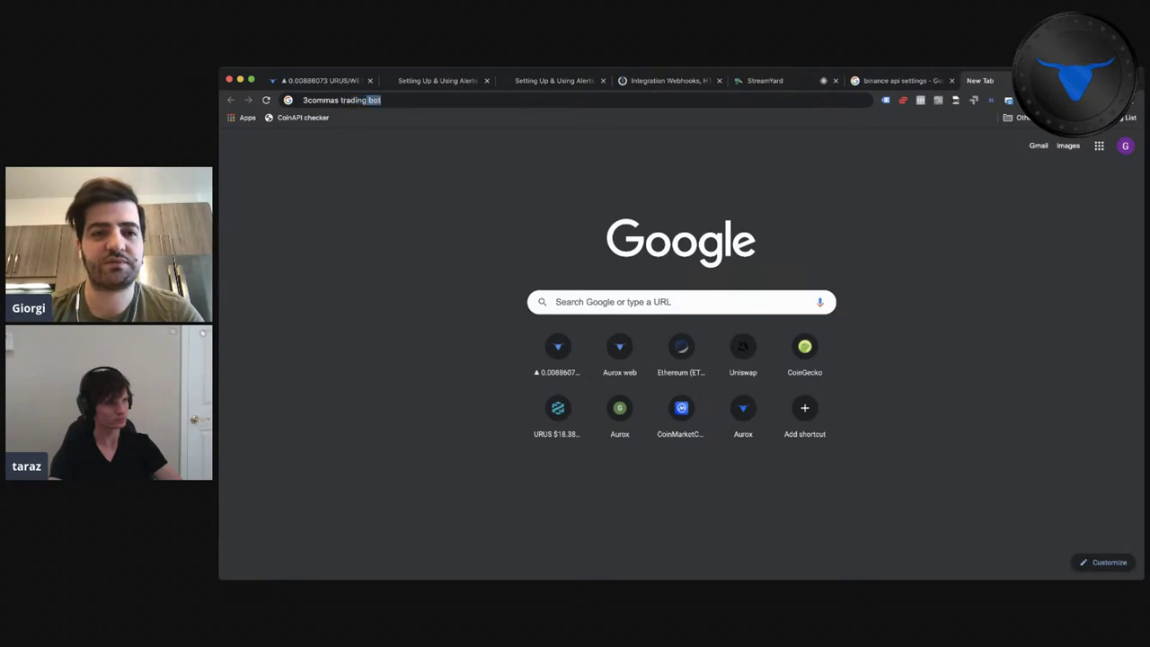
{"action": "type", "text": "virew api"}
{"action": "key", "text": "Return"}
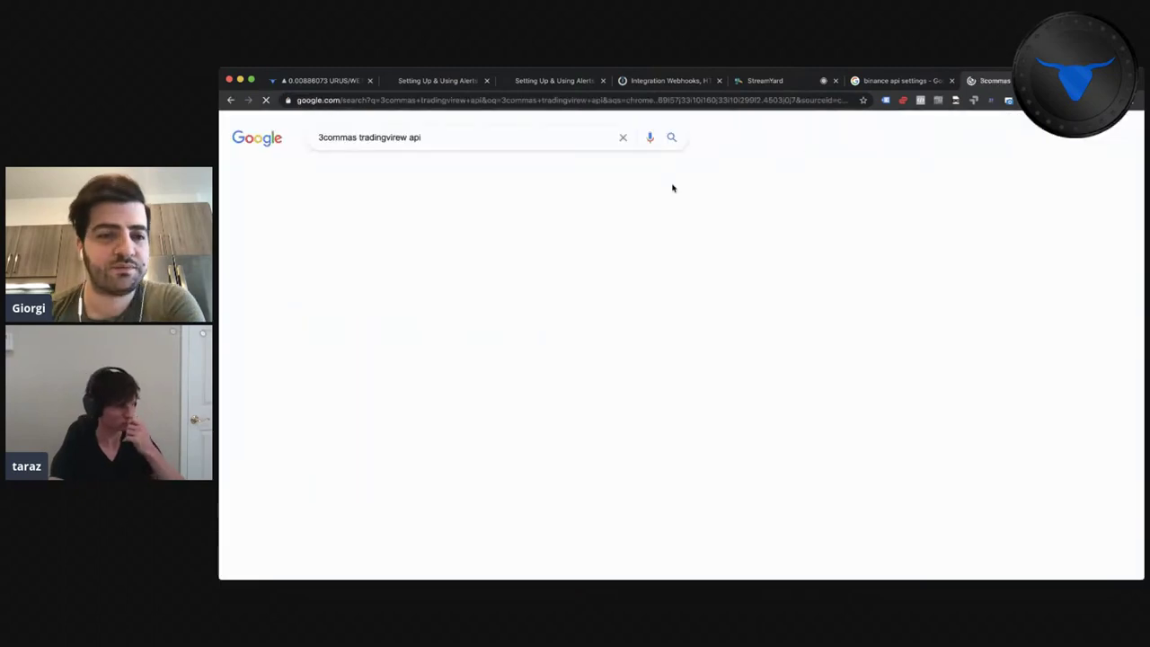
{"action": "left_click", "coordinate": [424, 273]}
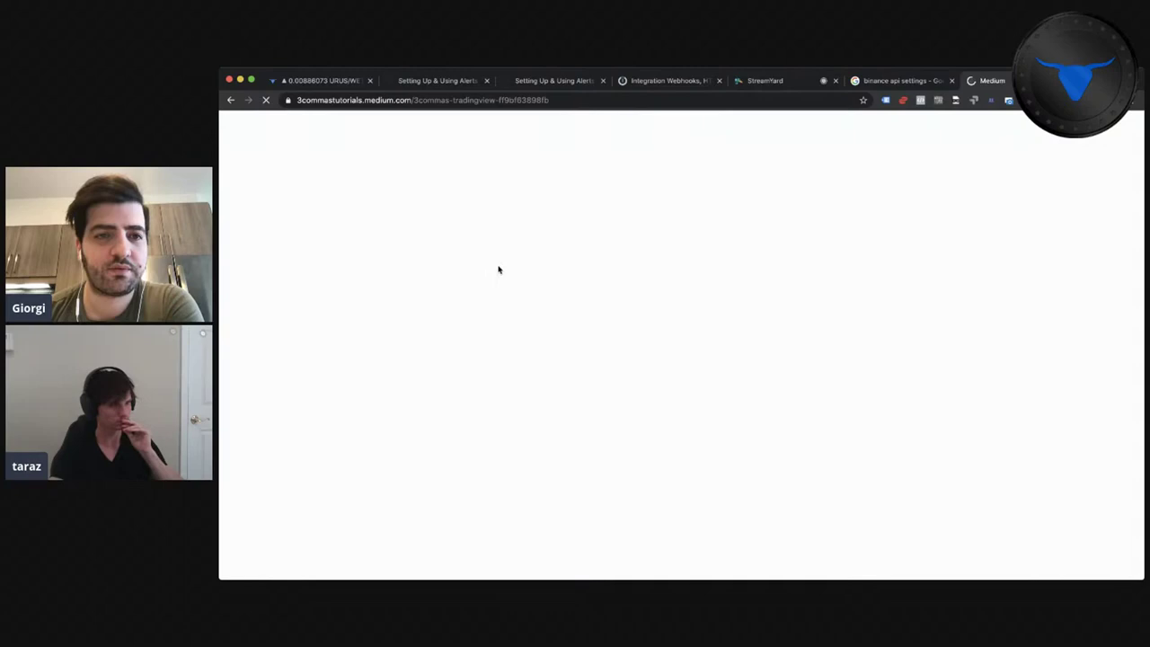
- Read the article's 3Commas and Trading View setup instructions and enlarge its illustration of the bot messages and alert form
{"action": "scroll", "coordinate": [575, 323], "scroll_direction": "down", "scroll_amount": 5}
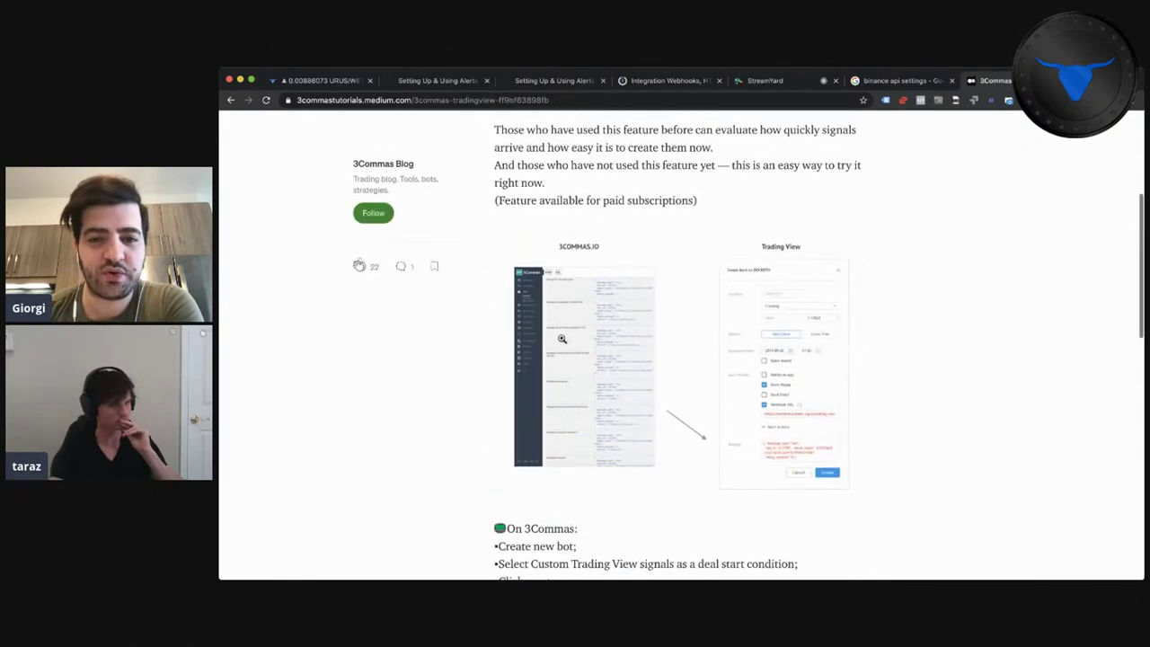
{"action": "scroll", "coordinate": [601, 285], "scroll_direction": "down", "scroll_amount": 5}
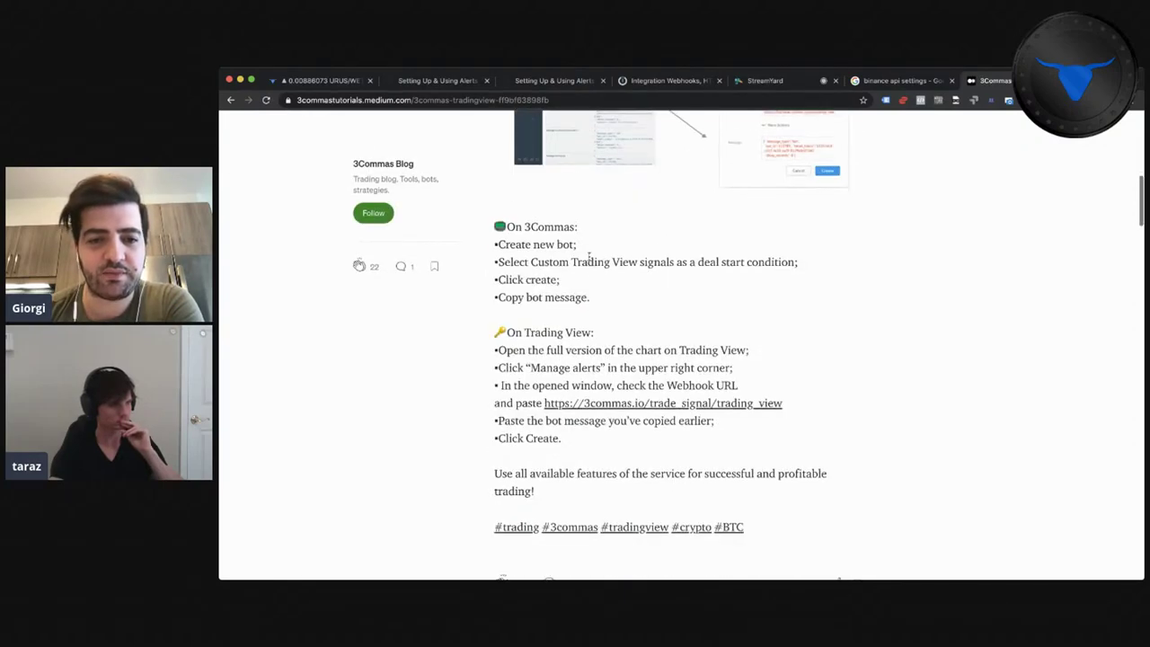
{"action": "scroll", "coordinate": [584, 261], "scroll_direction": "up", "scroll_amount": 6}
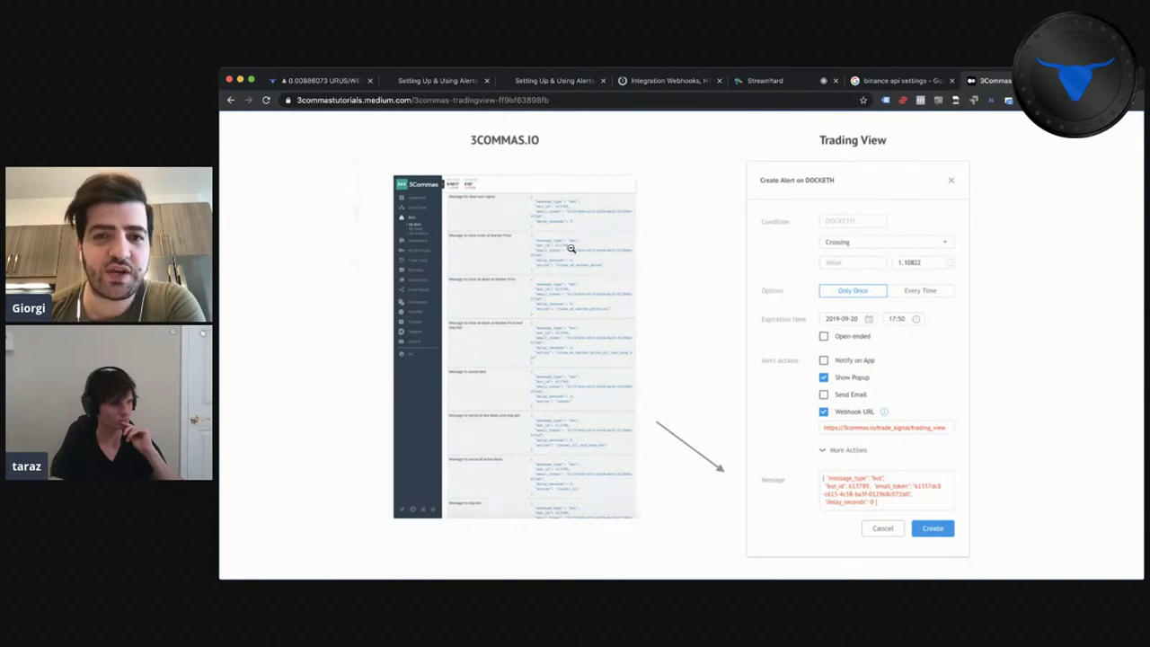
- Set the HTTP request's body type to Raw and content type to JSON (application/json), and open the request content for editing
{"action": "left_click", "coordinate": [670, 81]}
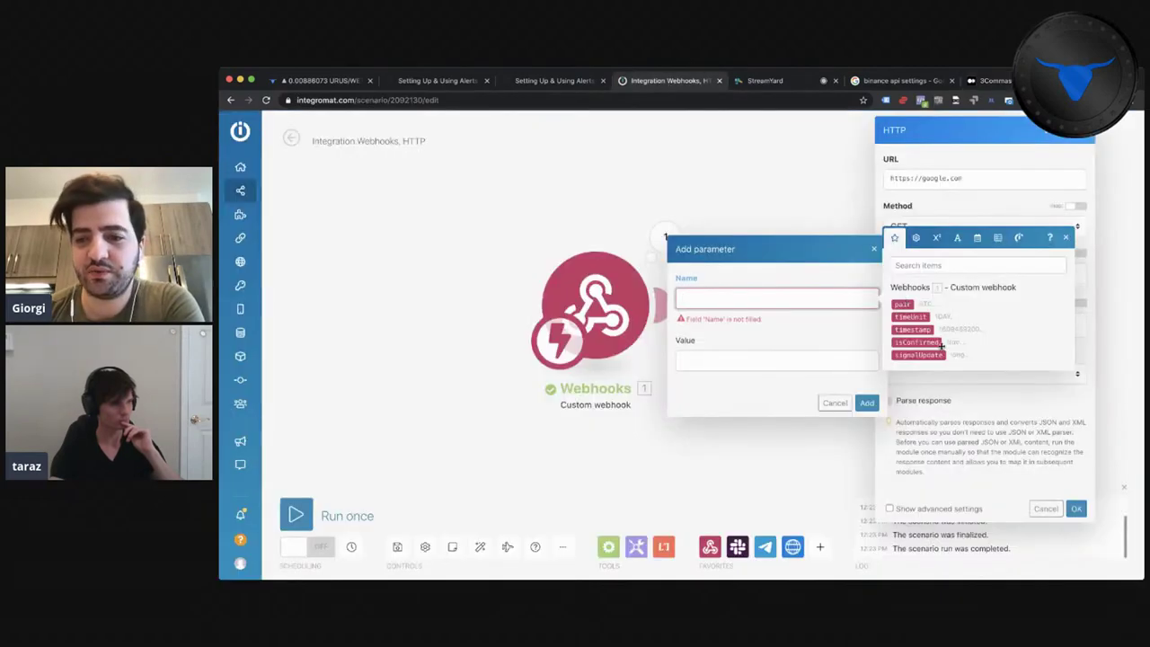
{"action": "left_click", "coordinate": [992, 376]}
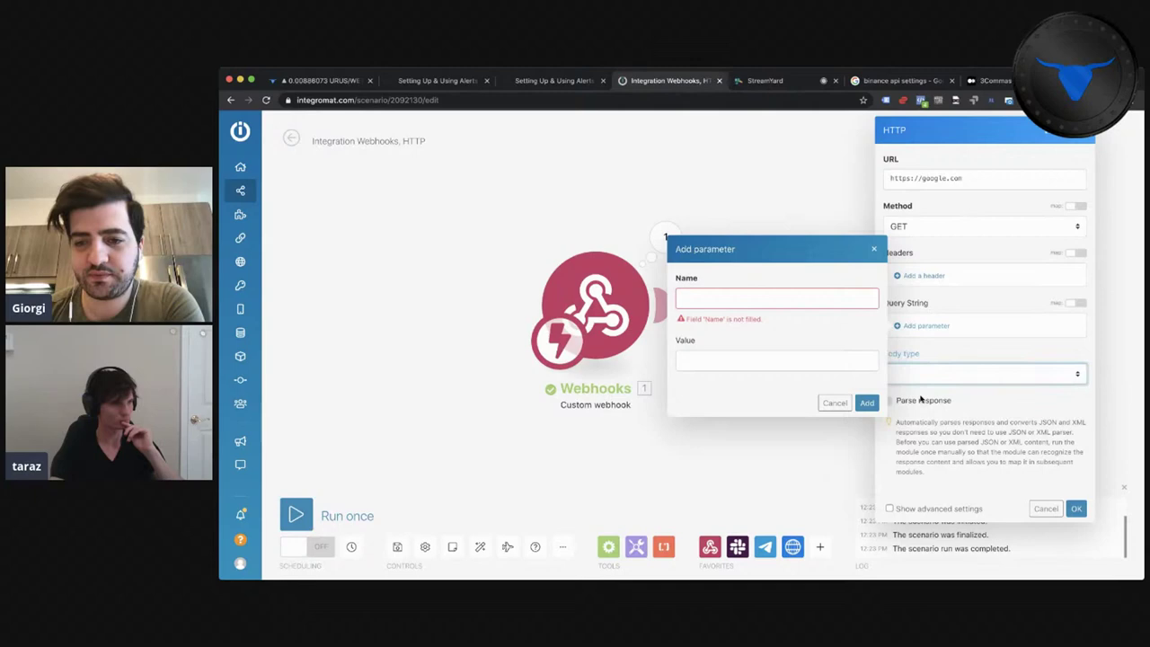
{"action": "left_click", "coordinate": [1006, 339]}
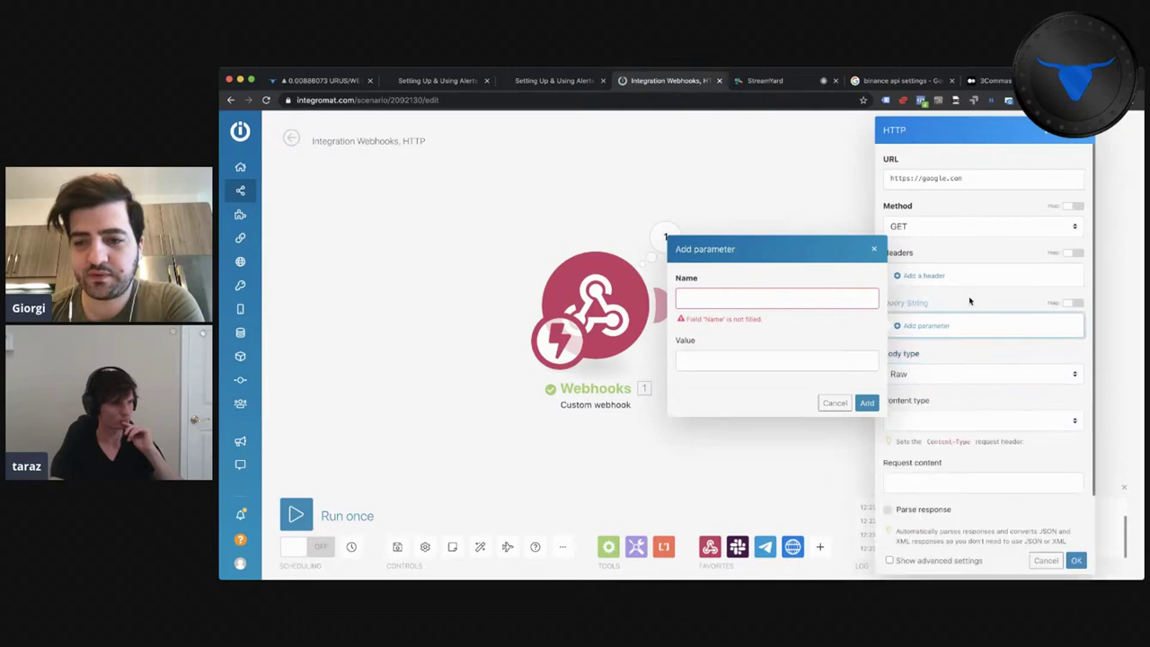
{"action": "left_click", "coordinate": [969, 425]}
{"action": "left_click", "coordinate": [951, 447]}
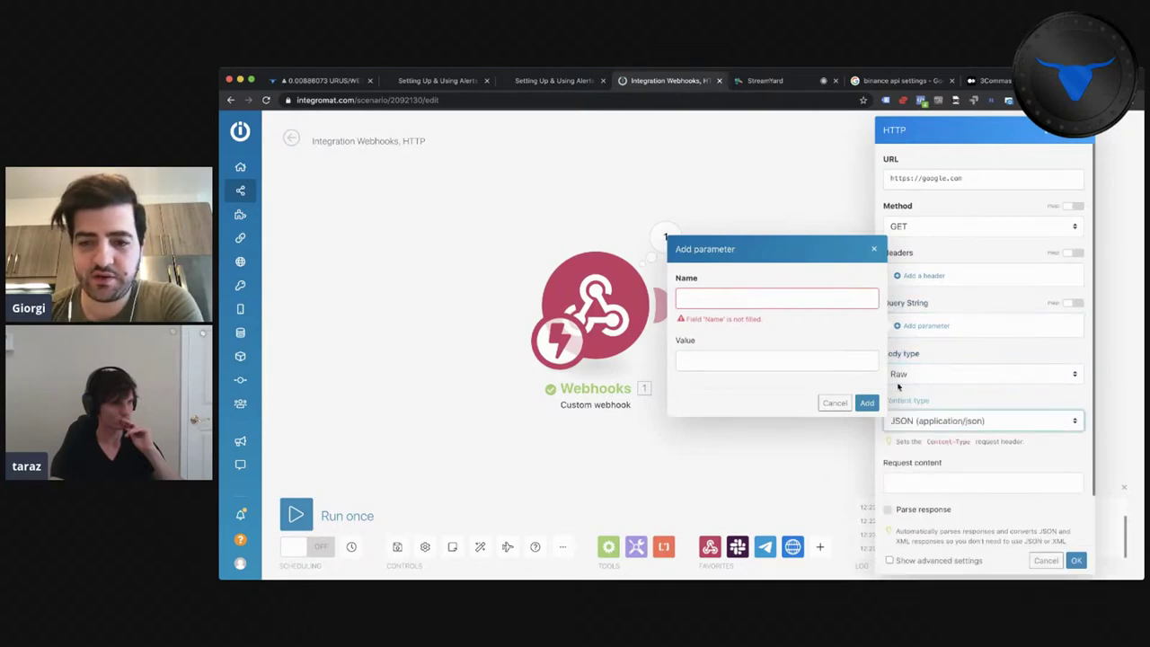
{"action": "left_click", "coordinate": [952, 475]}
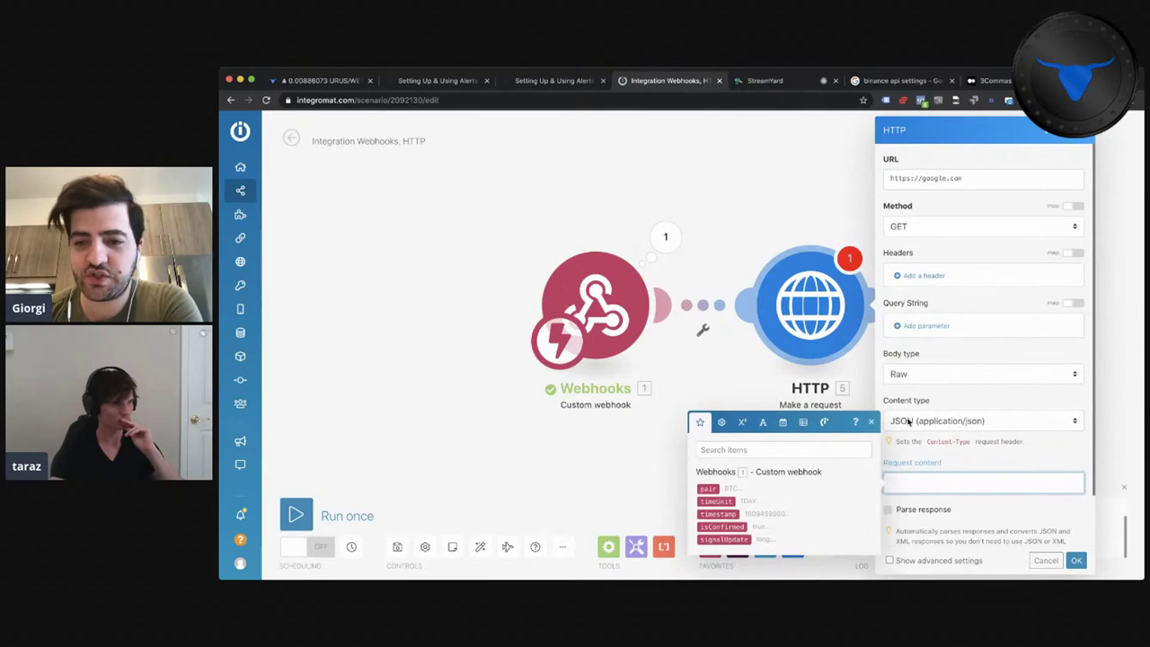
- Examine the bot message examples and the Trading View webhook alert form in the 3Commas article's illustration
{"action": "left_click", "coordinate": [998, 80]}
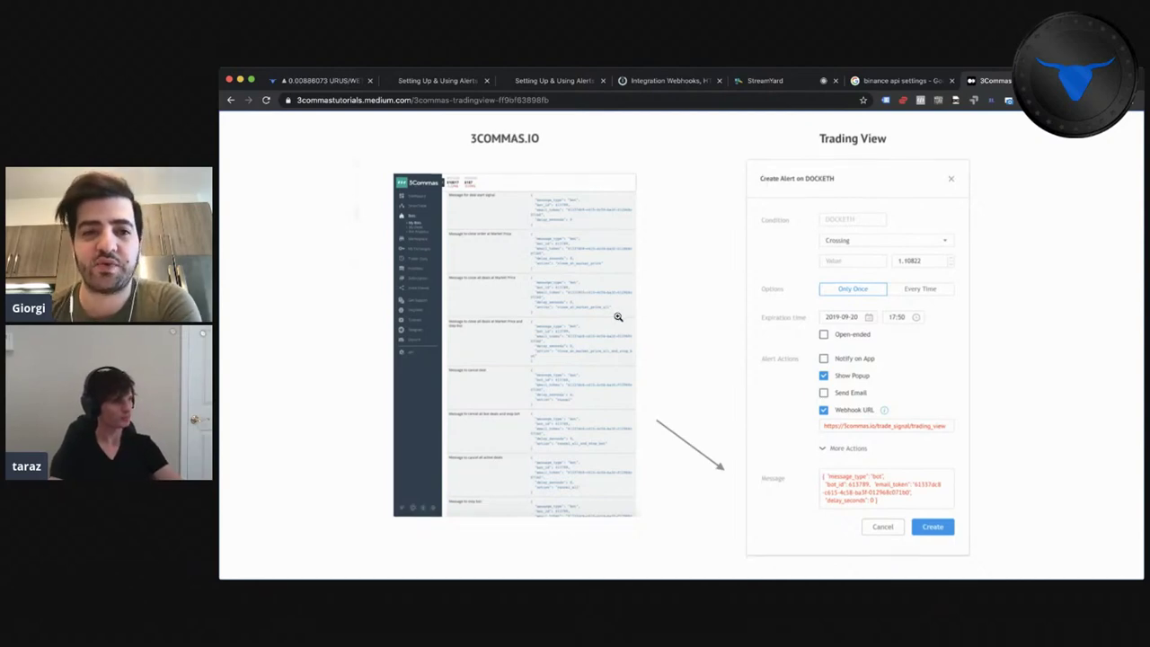
{"action": "scroll", "coordinate": [584, 298], "scroll_direction": "down", "scroll_amount": 3}
{"action": "scroll", "coordinate": [618, 319], "scroll_direction": "up", "scroll_amount": 2}
{"action": "scroll", "coordinate": [618, 319], "scroll_direction": "up", "scroll_amount": 2}
{"action": "left_click", "coordinate": [599, 291]}
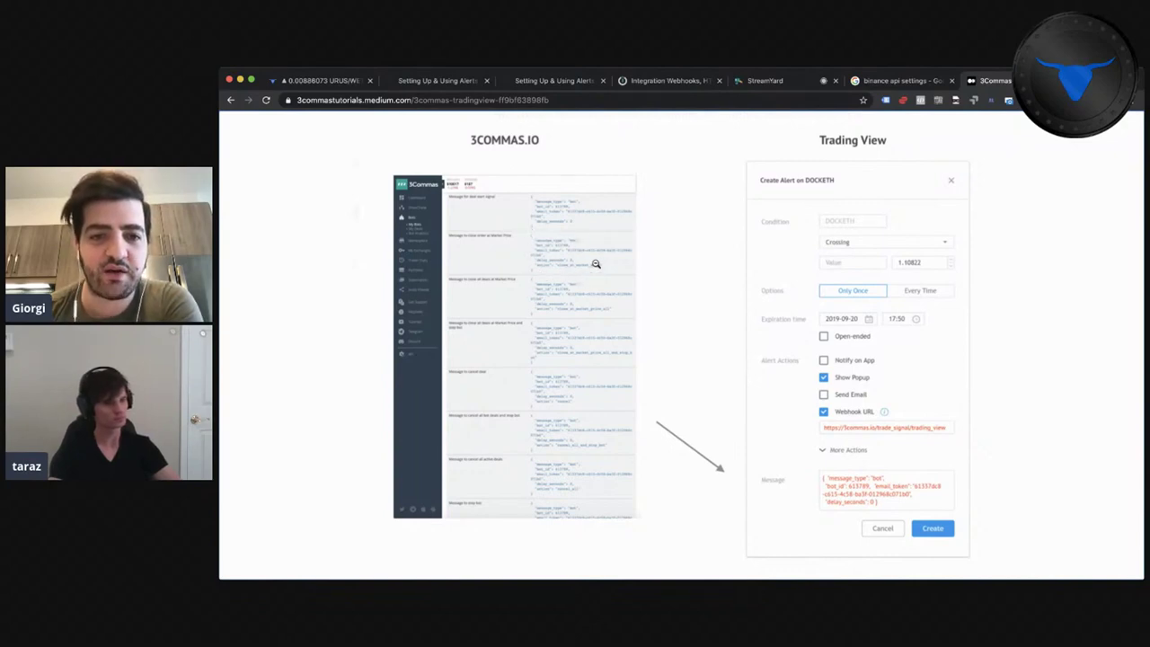
- Compare the webhook fields available for the request content with the 3Commas message format, and check the Aurox Scanner alerts article
{"action": "left_click", "coordinate": [764, 80]}
{"action": "left_click", "coordinate": [670, 80]}
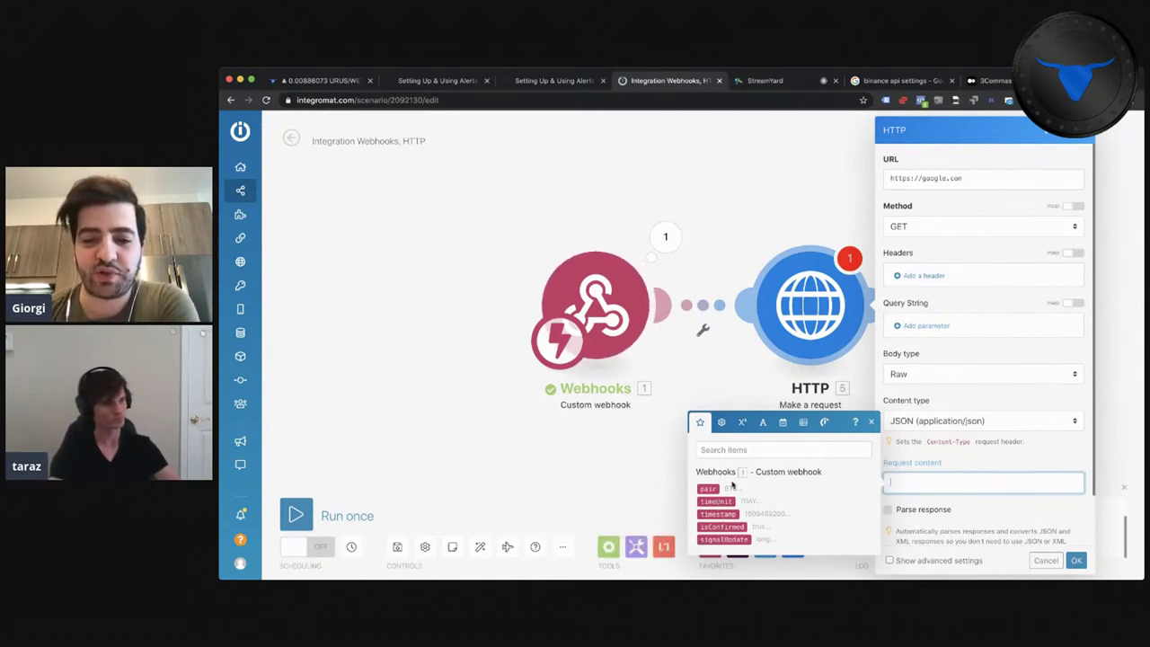
{"action": "left_click", "coordinate": [995, 81]}
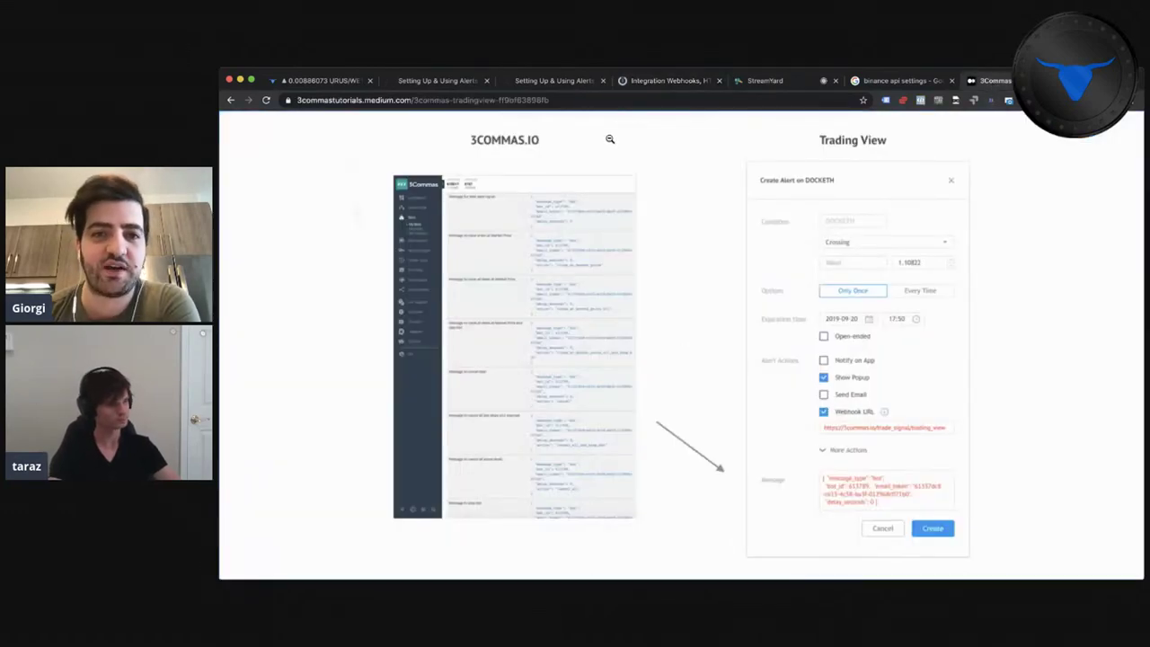
{"action": "left_click", "coordinate": [542, 84]}
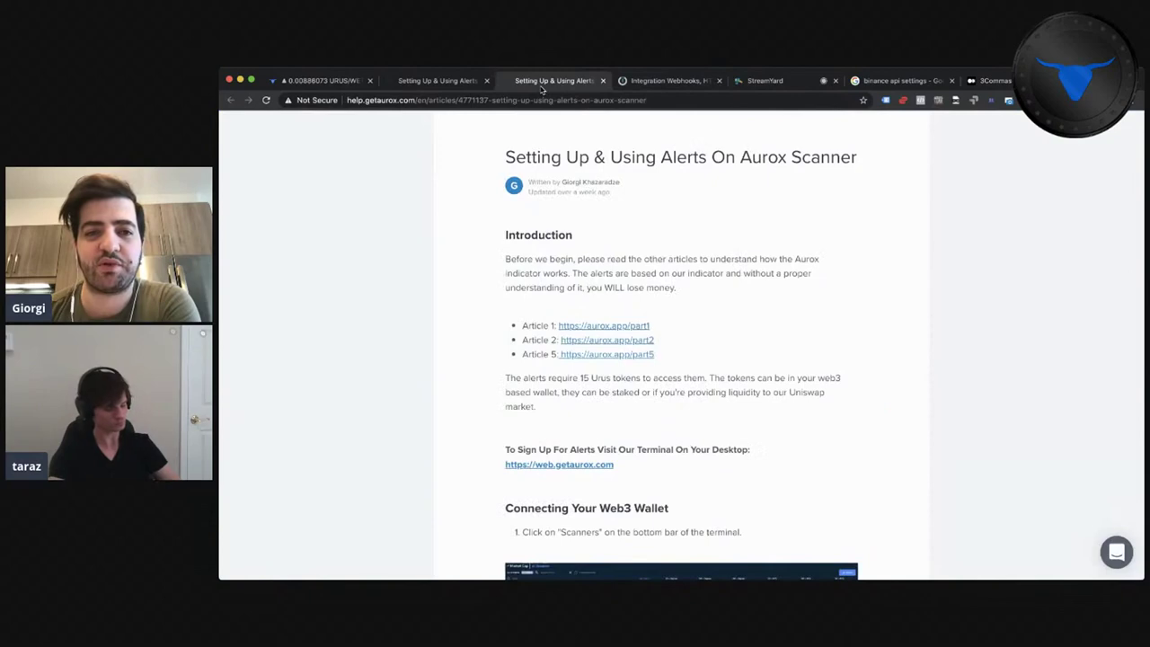
{"action": "left_click", "coordinate": [454, 81]}
- Return to the Integromat scenario and delete the HTTP module
{"action": "left_click", "coordinate": [636, 81]}
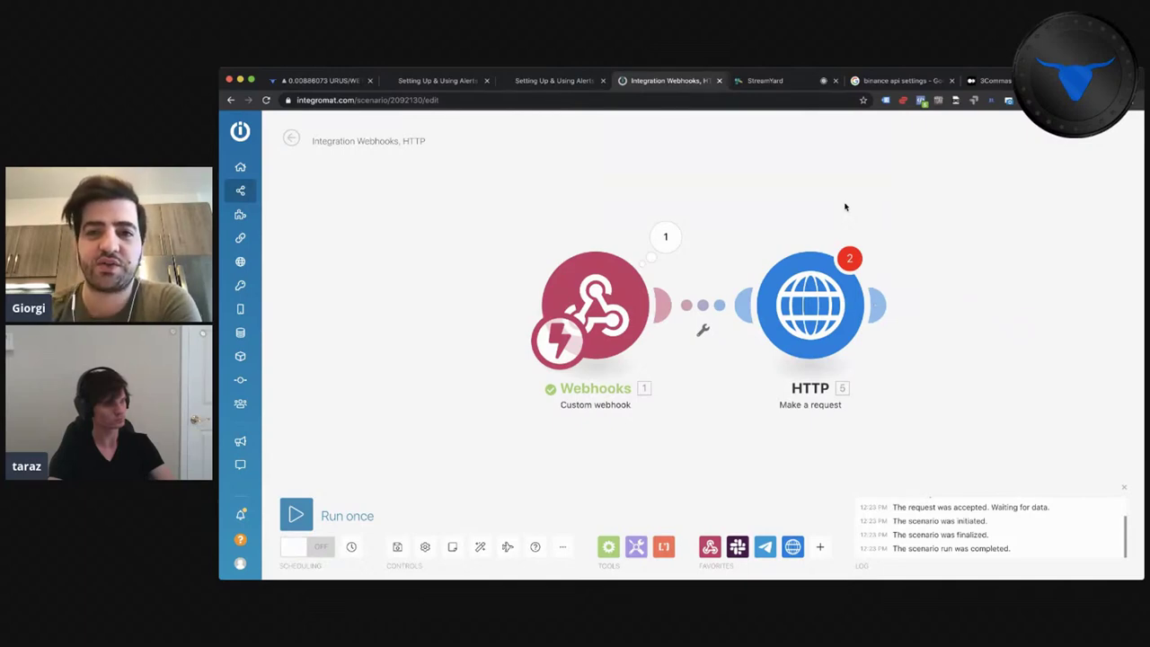
{"action": "right_click", "coordinate": [800, 292]}
{"action": "left_click", "coordinate": [832, 405]}
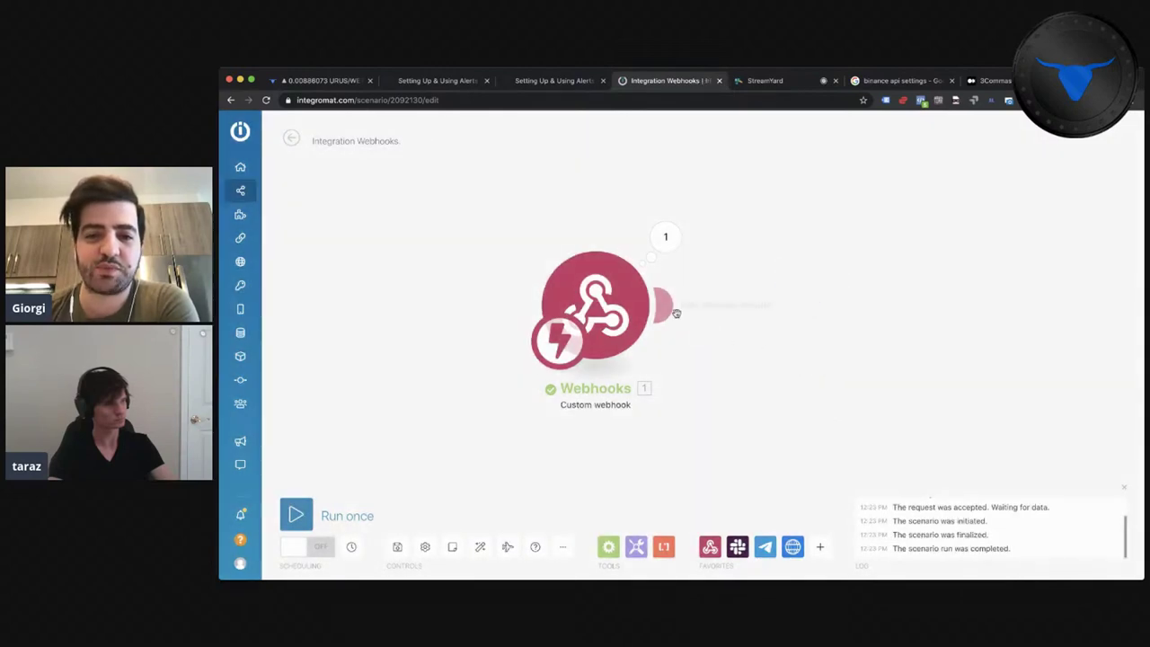
{"action": "left_click", "coordinate": [677, 313]}
{"action": "left_click", "coordinate": [702, 330]}
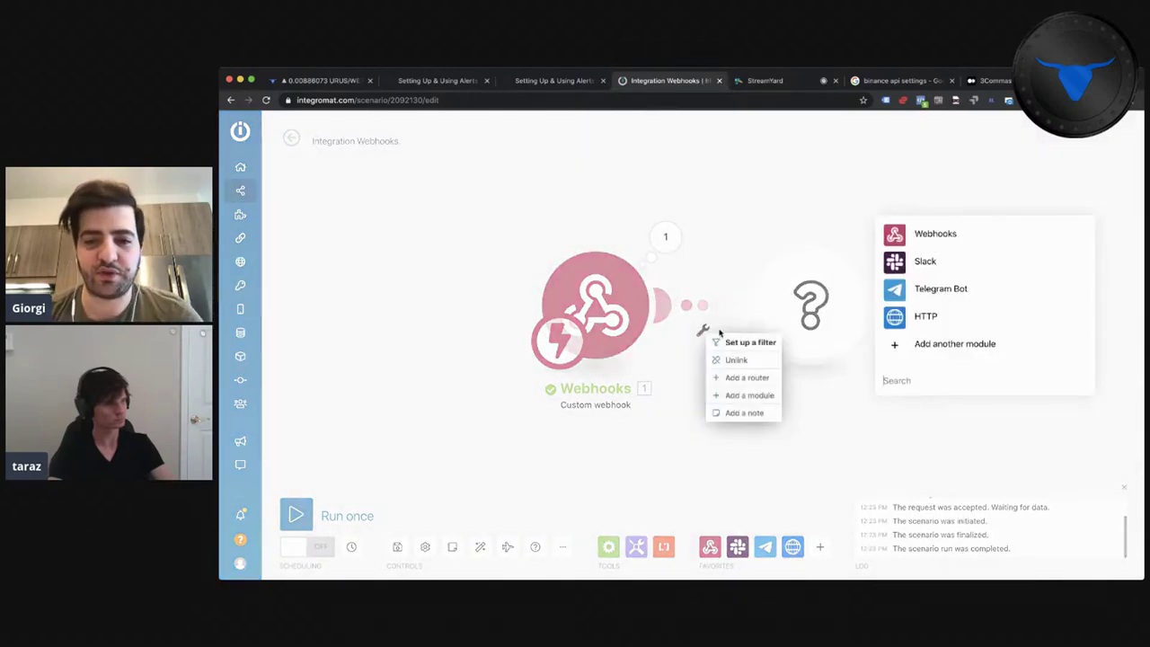
{"action": "left_click", "coordinate": [737, 342]}
{"action": "key", "text": "Escape"}
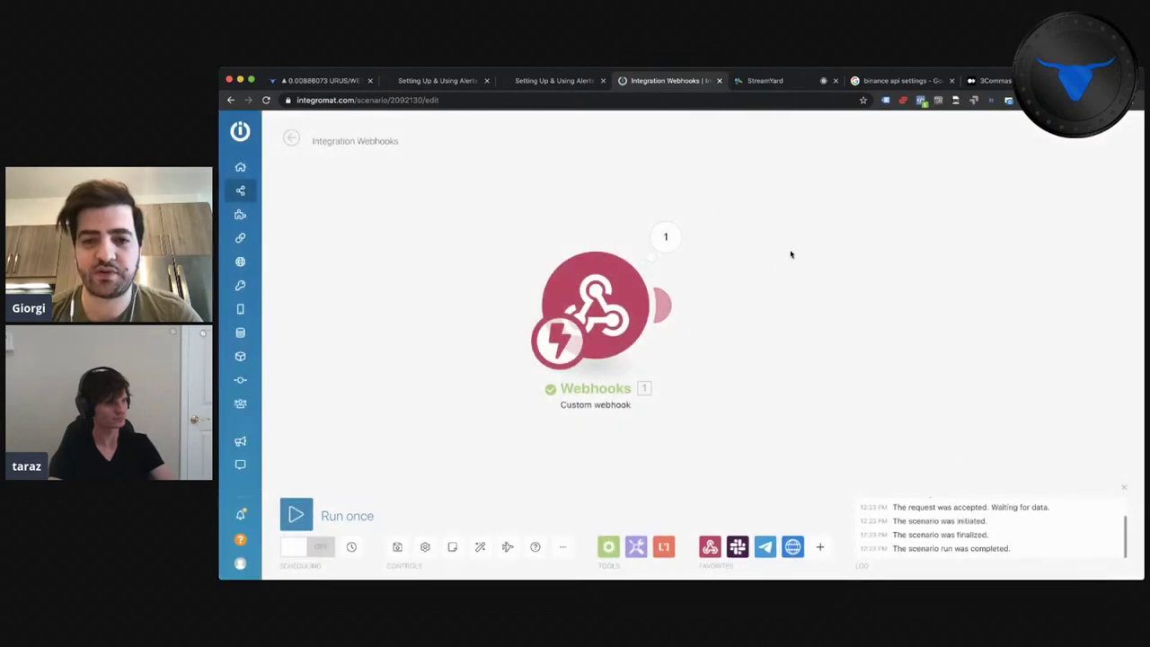
{"action": "left_click", "coordinate": [680, 298]}
{"action": "left_click", "coordinate": [702, 330]}
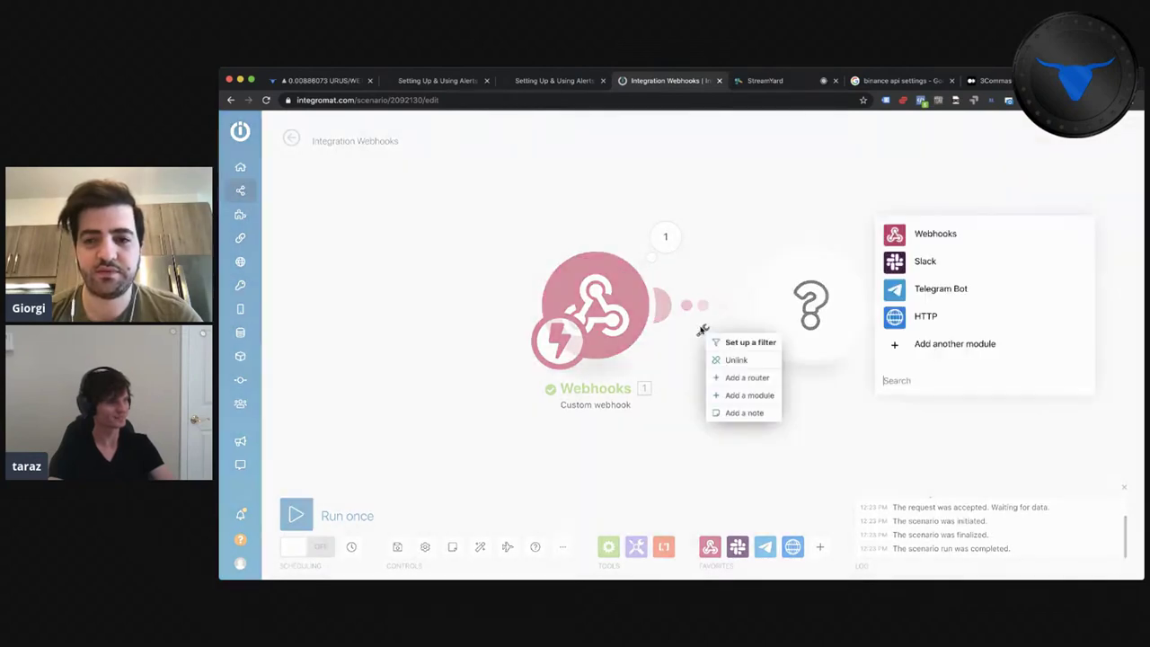
{"action": "left_click", "coordinate": [784, 356]}
{"action": "left_click", "coordinate": [703, 321]}
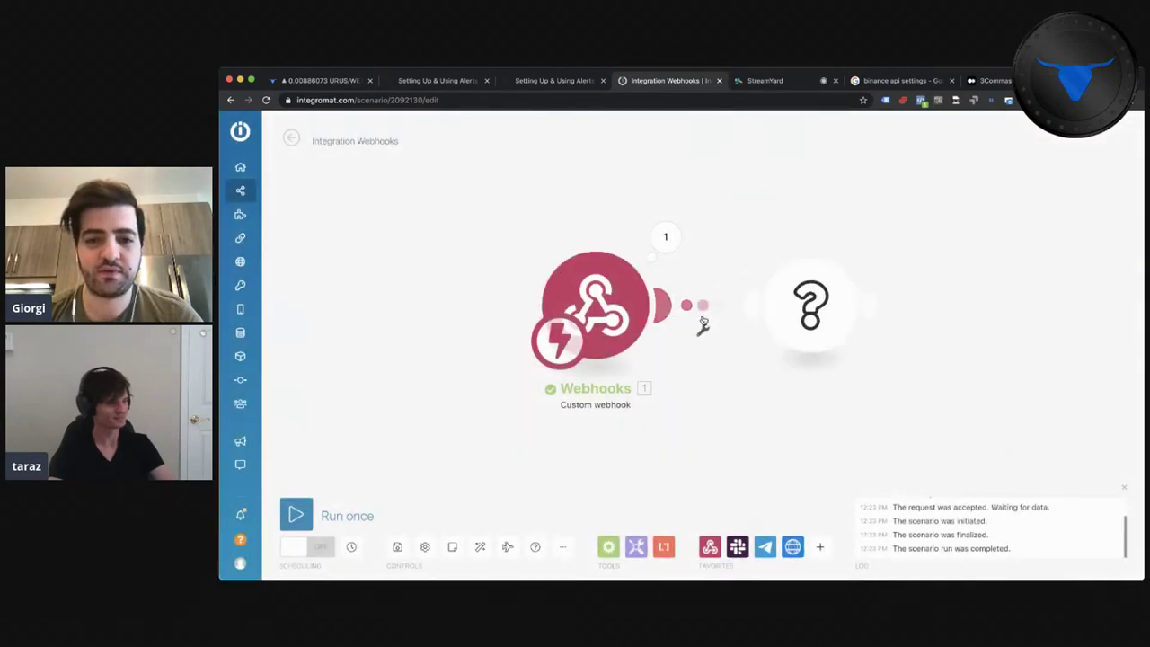
{"action": "left_click", "coordinate": [703, 326]}
{"action": "left_click", "coordinate": [723, 341]}
{"action": "key", "text": "Escape"}
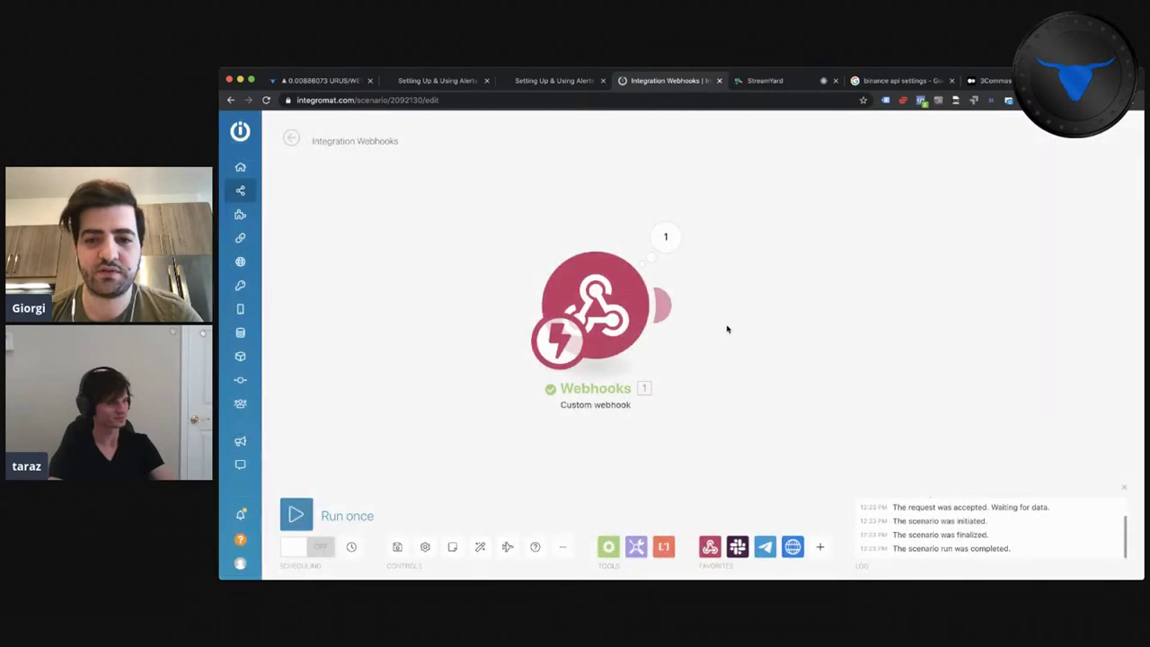
- Add an HTTP module with the Make a request action after the custom webhook
{"action": "left_click", "coordinate": [662, 305]}
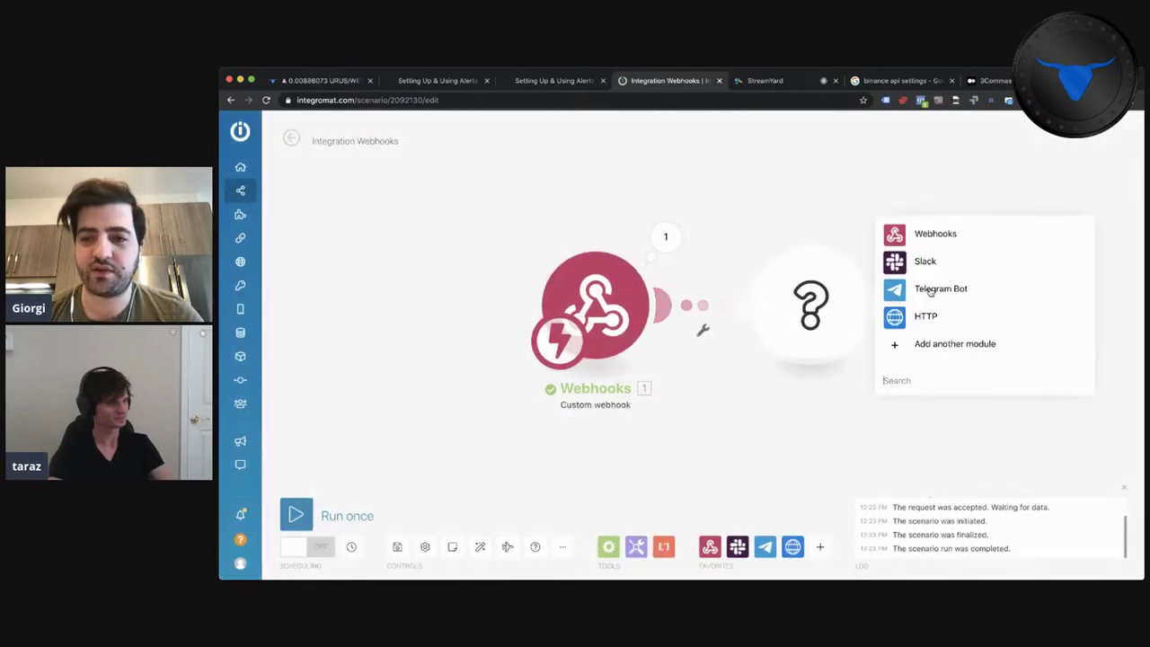
{"action": "left_click", "coordinate": [925, 316]}
{"action": "left_click", "coordinate": [942, 226]}
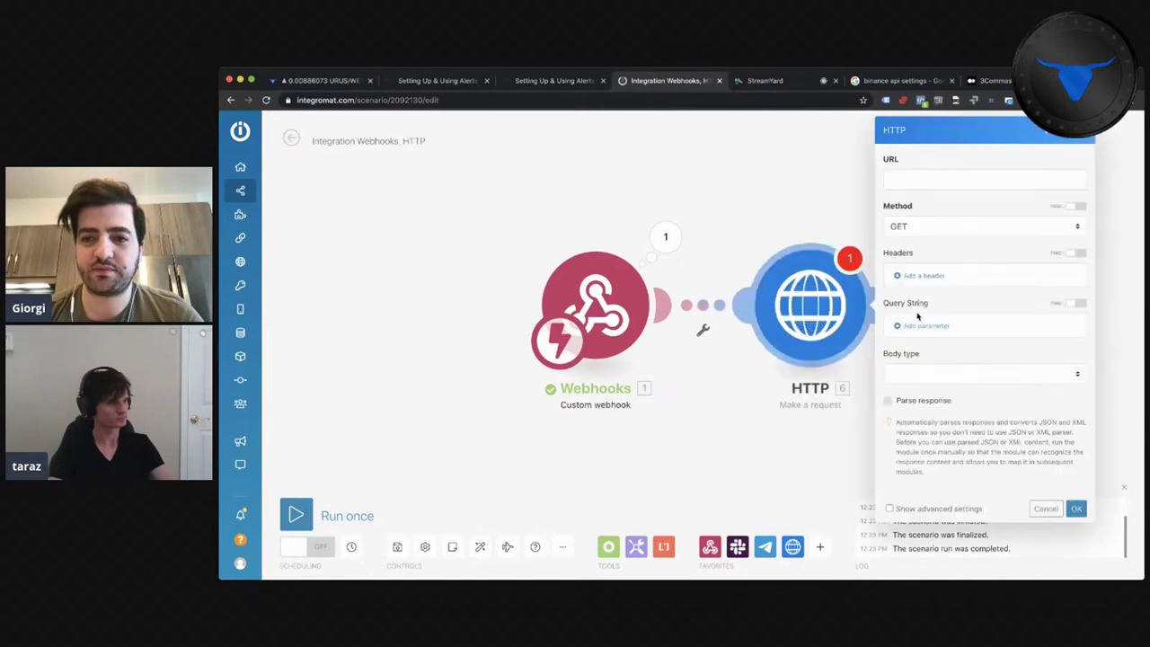
- Set up a filter labelled "buy" between the webhook and HTTP modules, with signalUpdate equal to "long"
{"action": "left_click", "coordinate": [710, 319]}
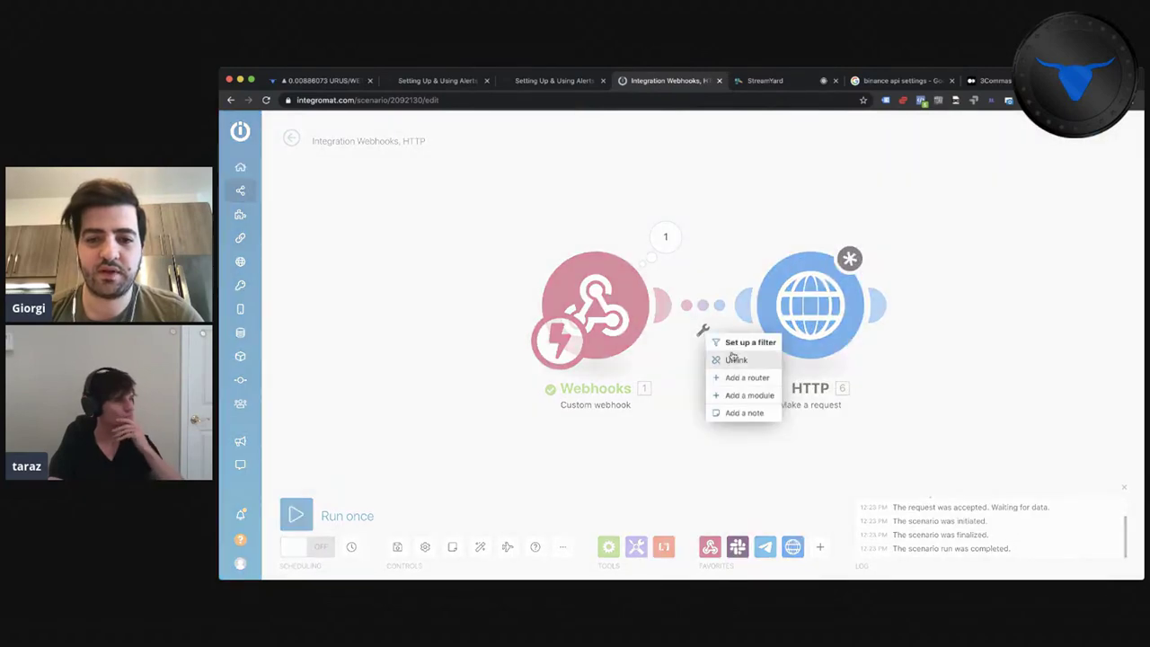
{"action": "left_click", "coordinate": [733, 347]}
{"action": "left_click", "coordinate": [802, 252]}
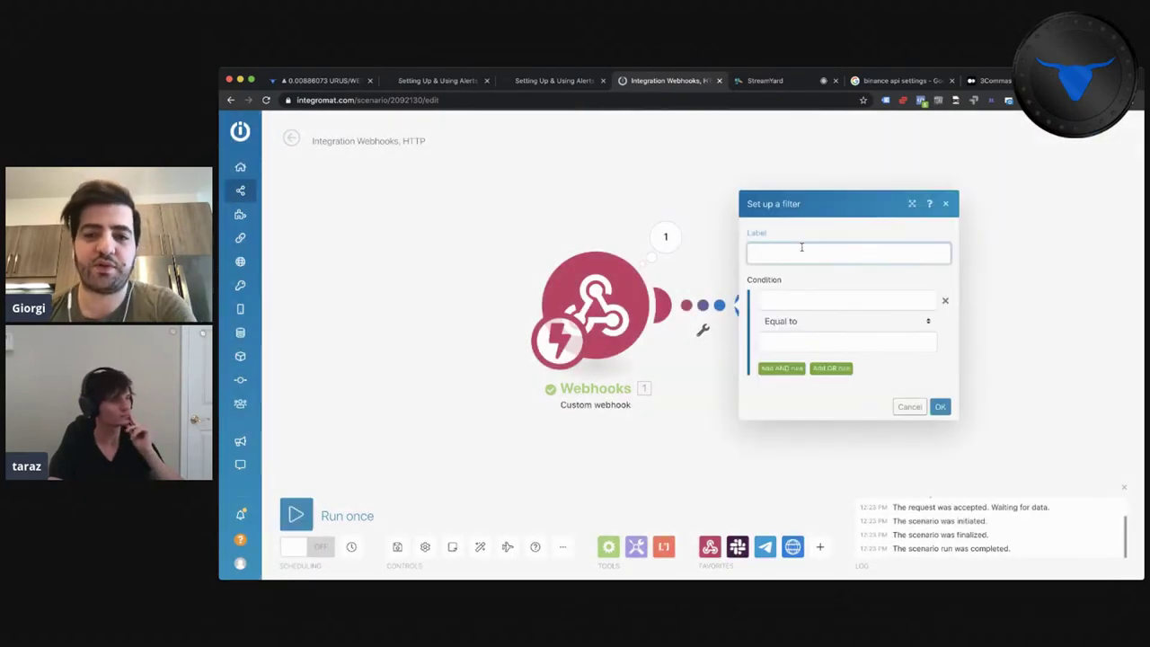
{"action": "left_click", "coordinate": [802, 302]}
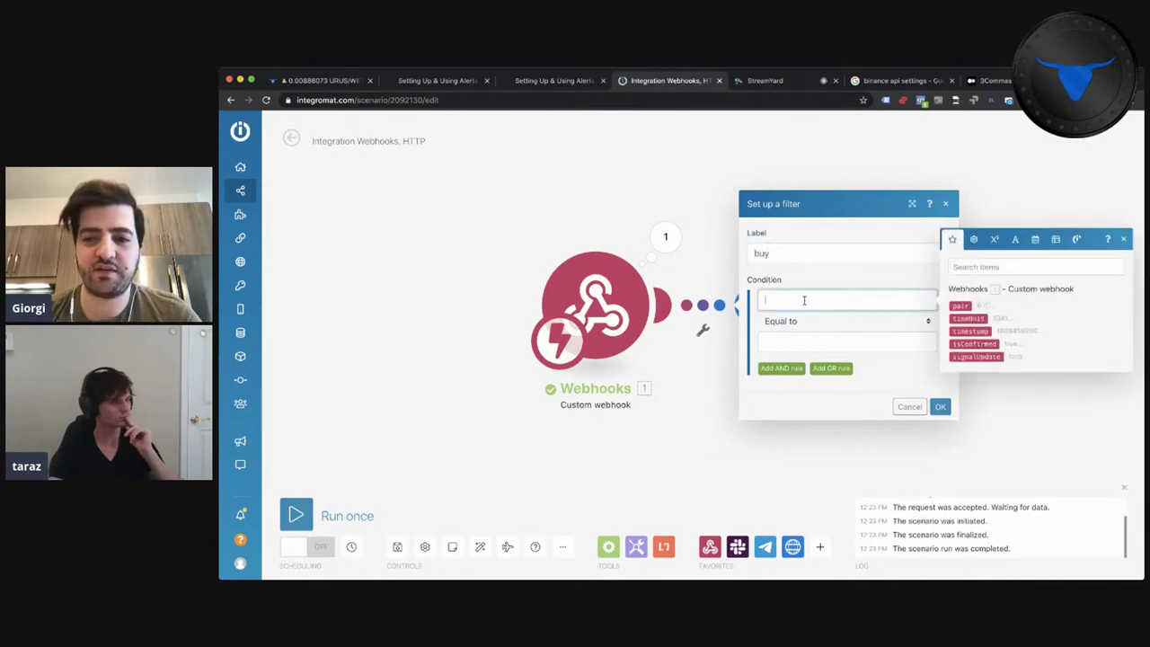
{"action": "left_click", "coordinate": [993, 357]}
{"action": "left_click", "coordinate": [831, 339]}
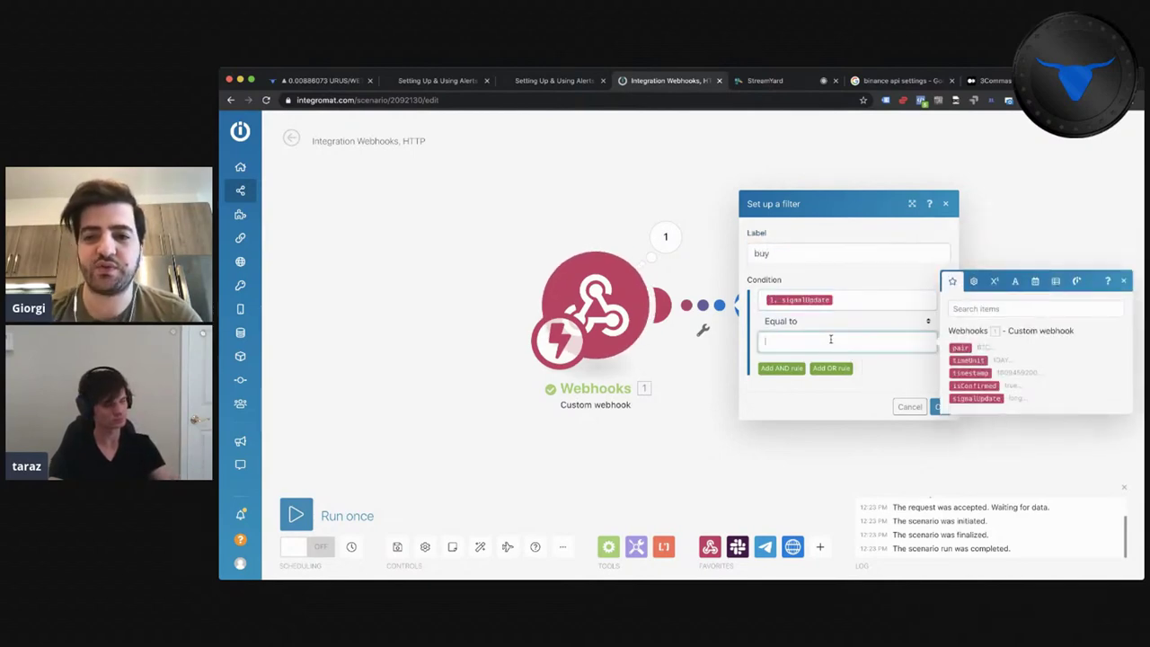
{"action": "type", "text": "long"}
{"action": "left_click", "coordinate": [936, 407]}
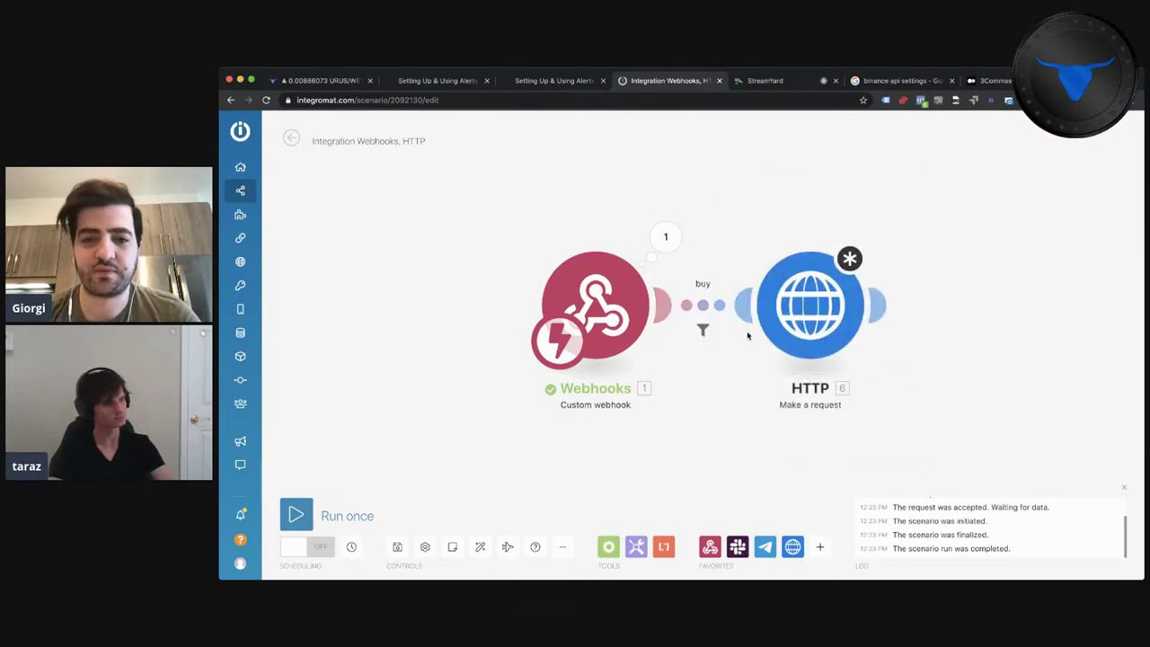
- Review the condition of the buy filter between the webhook and the HTTP request, leaving it unedited
{"action": "left_click", "coordinate": [667, 238]}
{"action": "left_click", "coordinate": [703, 329]}
{"action": "left_click", "coordinate": [702, 329]}
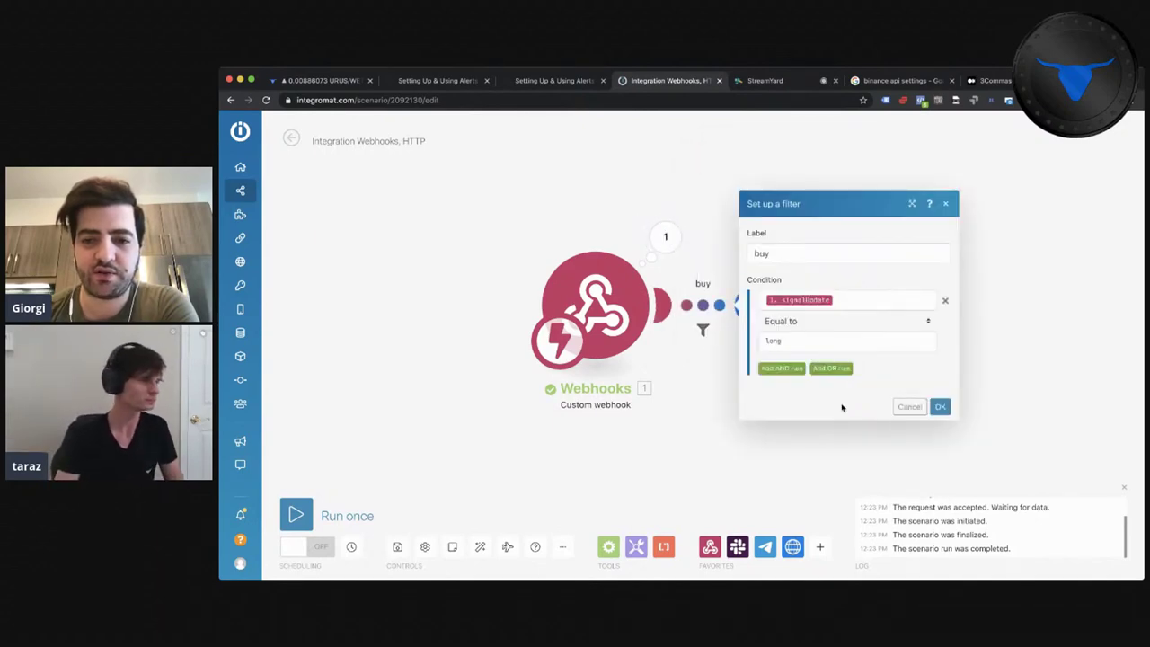
{"action": "left_click", "coordinate": [910, 406]}
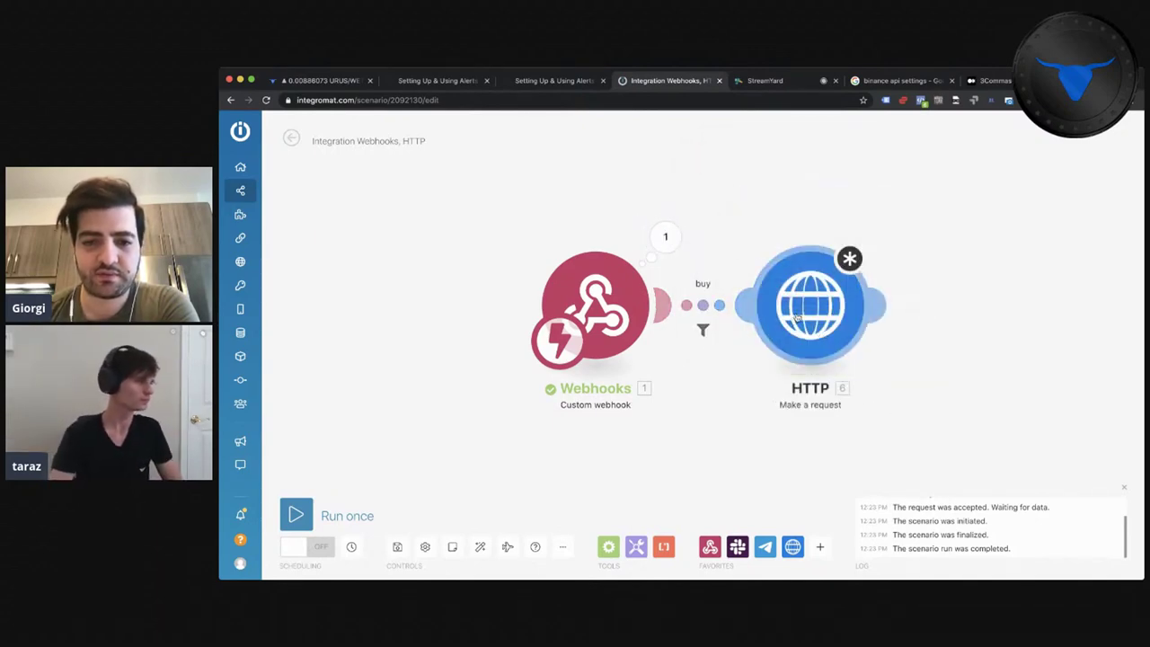
- Try to add a second HTTP Make a request module and connect it to the webhook, and delete that module
{"action": "right_click", "coordinate": [755, 176]}
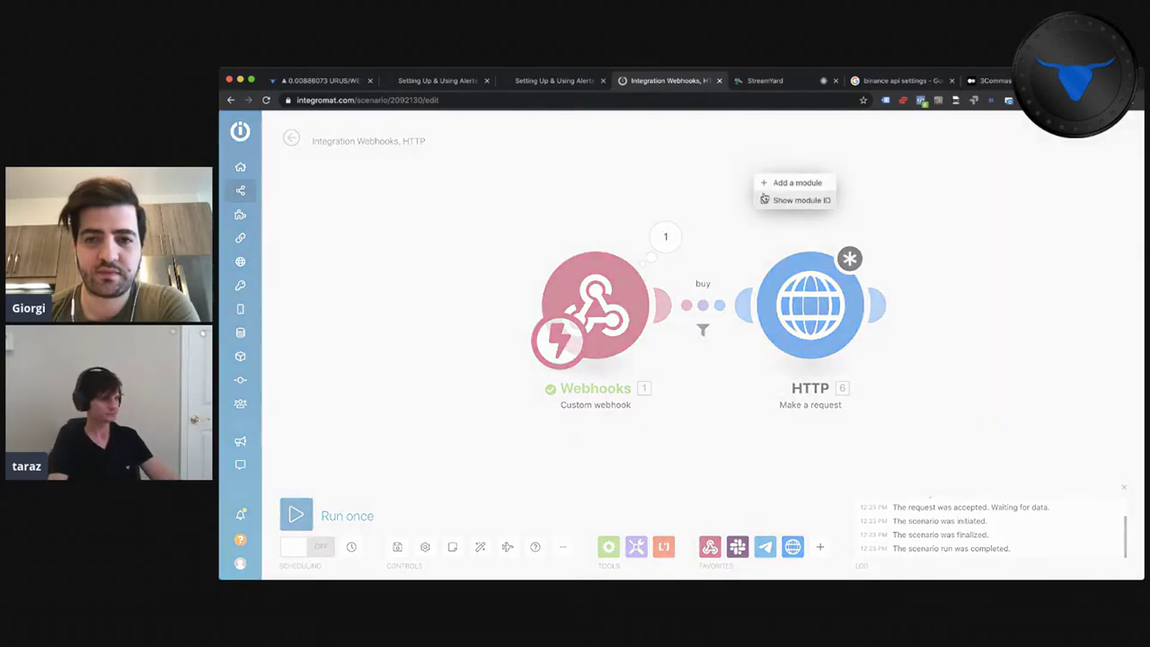
{"action": "left_click", "coordinate": [791, 182]}
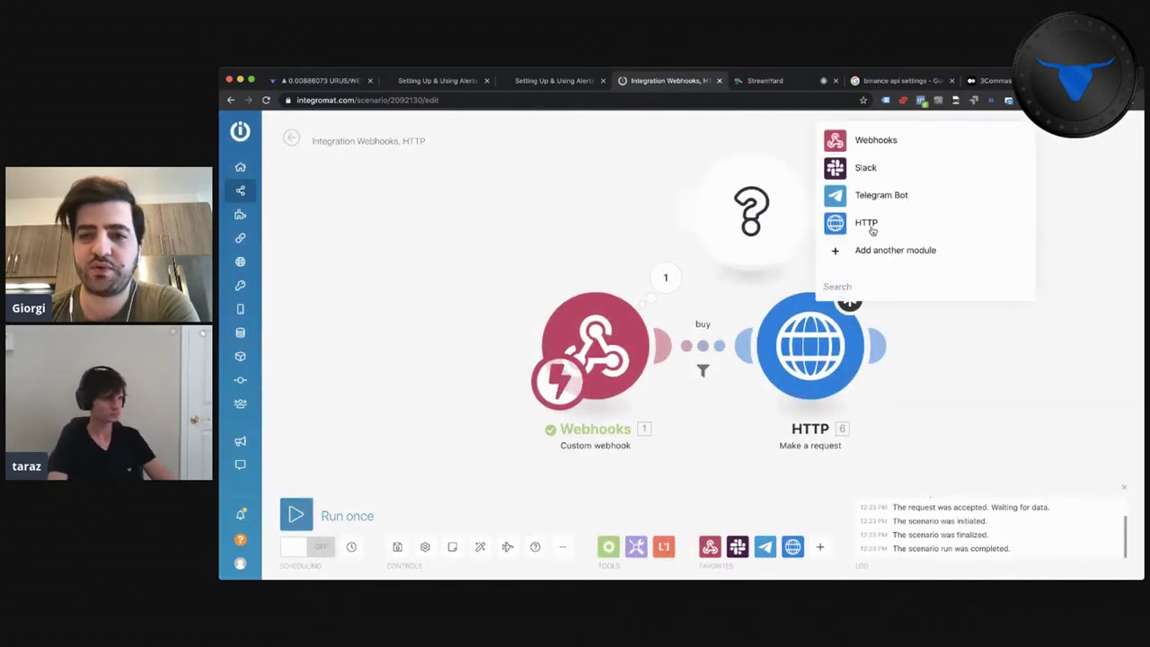
{"action": "left_click", "coordinate": [870, 230]}
{"action": "left_click", "coordinate": [897, 151]}
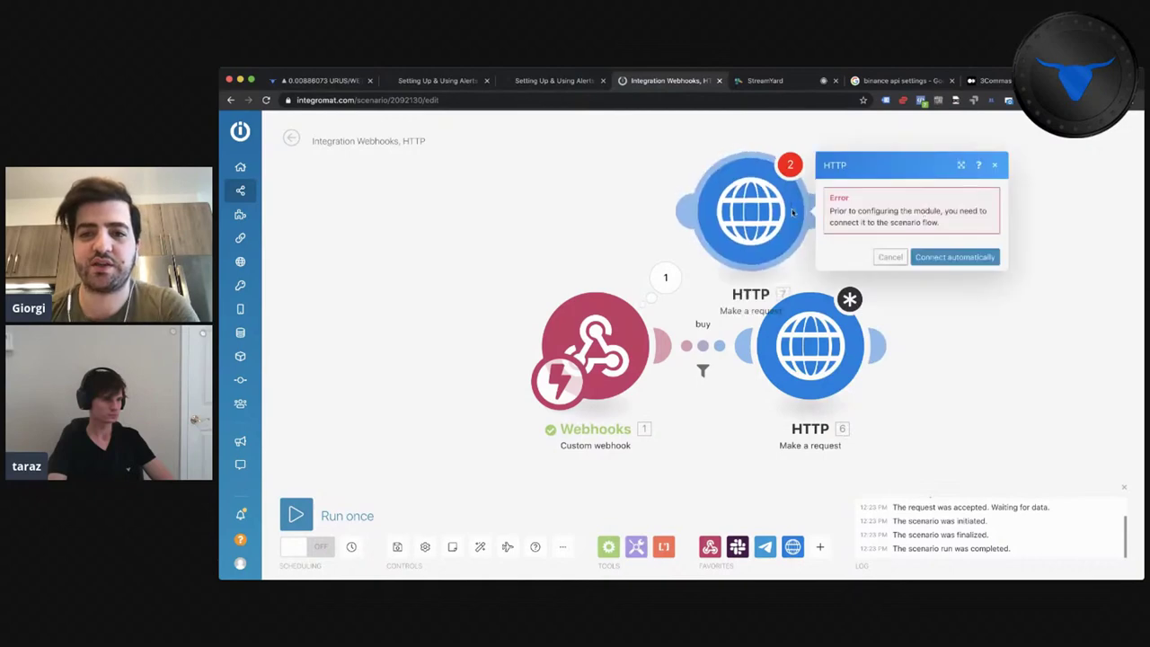
{"action": "left_click", "coordinate": [925, 259]}
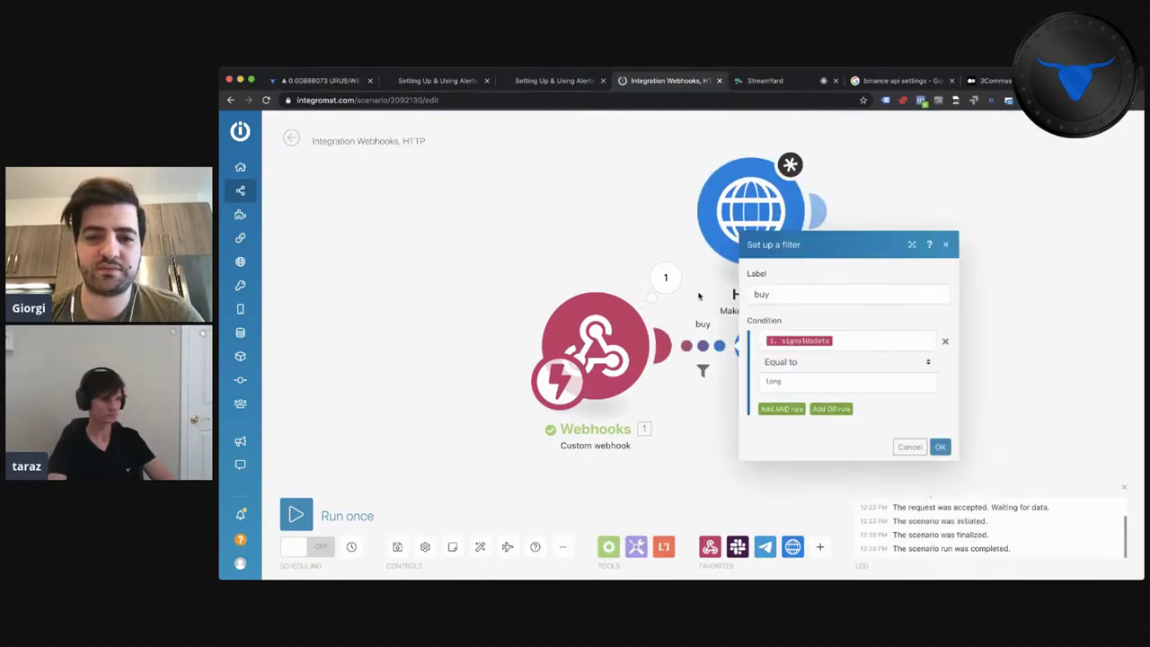
{"action": "left_click", "coordinate": [907, 445]}
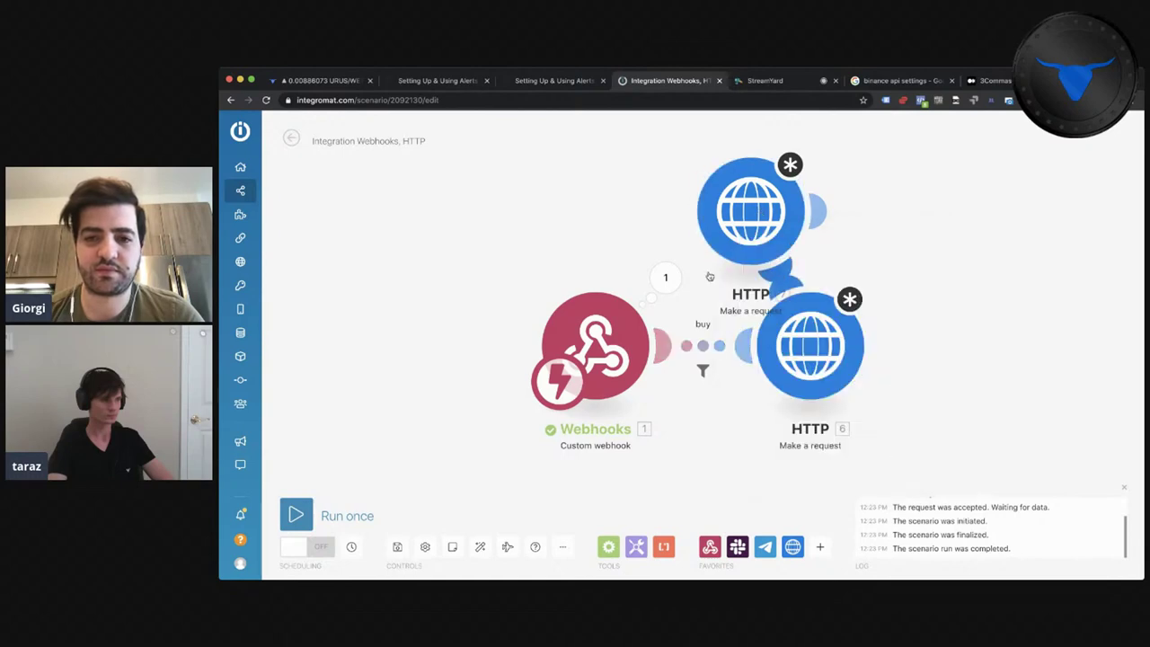
{"action": "left_click_drag", "start_coordinate": [816, 211], "coordinate": [618, 325]}
{"action": "right_click", "coordinate": [748, 241]}
{"action": "left_click", "coordinate": [790, 359]}
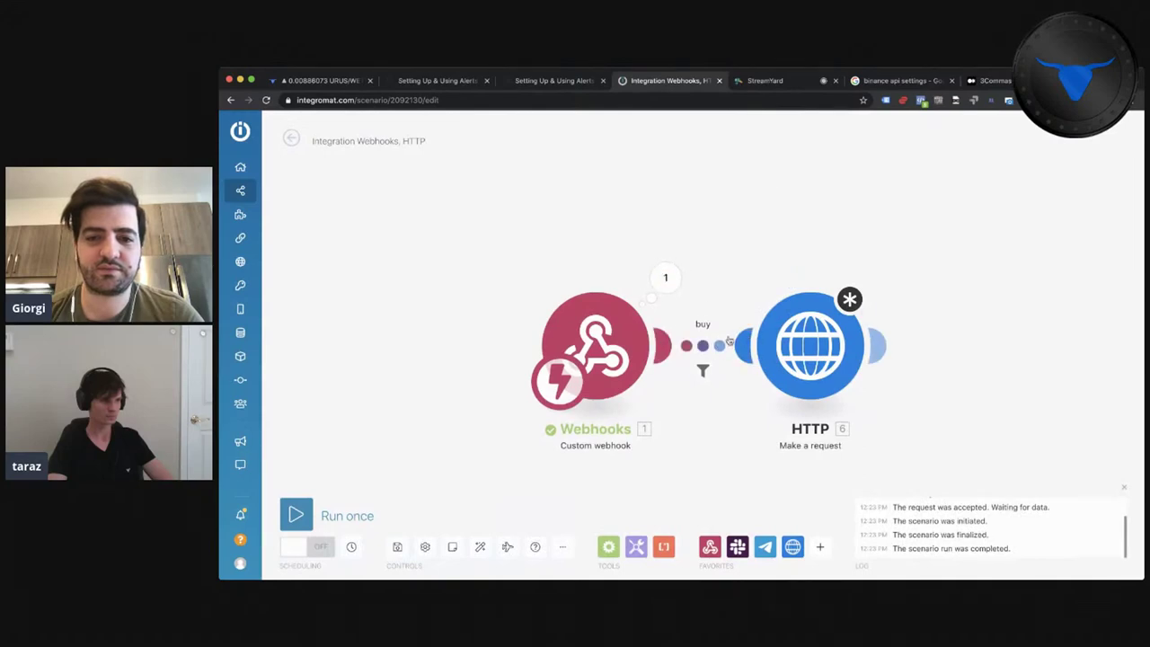
- Try to add another module beside the webhook and HTTP pair, and check the buy filter's condition
{"action": "right_click", "coordinate": [742, 239]}
{"action": "left_click", "coordinate": [766, 247]}
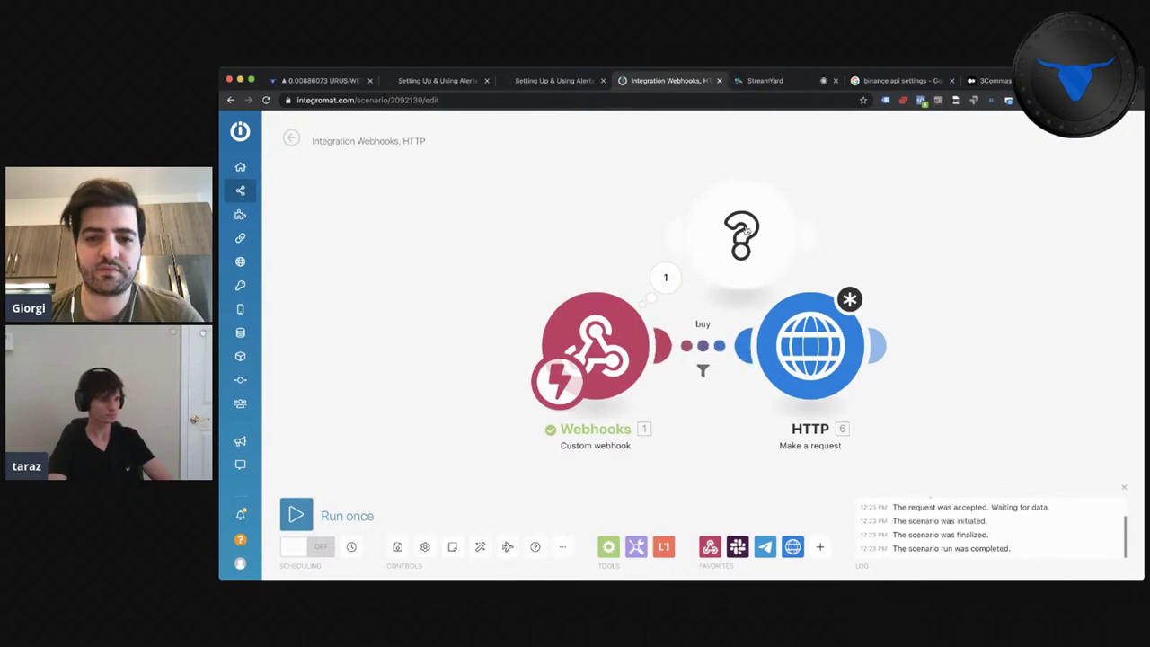
{"action": "left_click", "coordinate": [702, 370]}
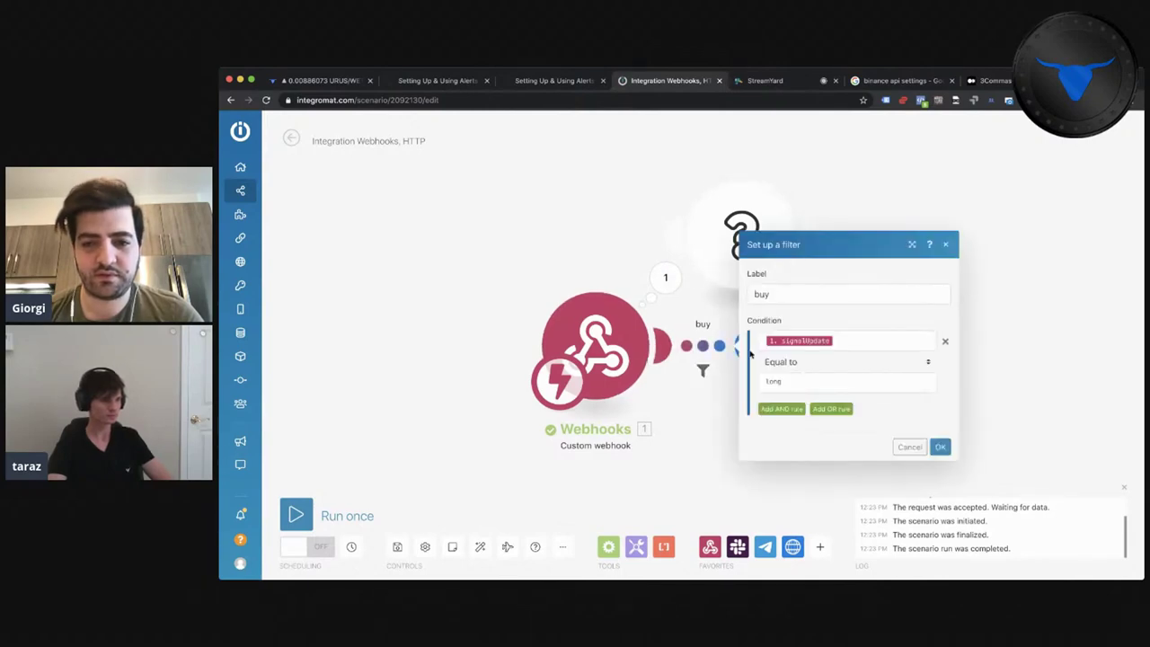
{"action": "left_click", "coordinate": [911, 447]}
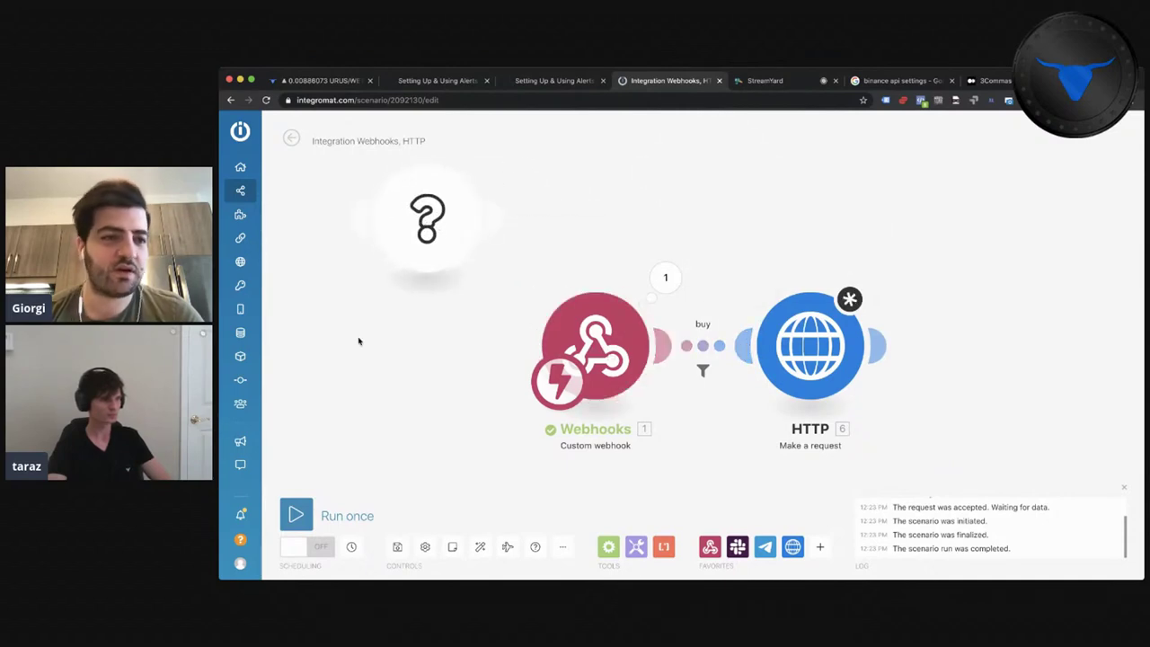
- Open the Integration Webhooks, JSON, Telegram Bot scenario from the scenario list for editing to show its router branches
{"action": "mouse_move", "coordinate": [238, 218]}
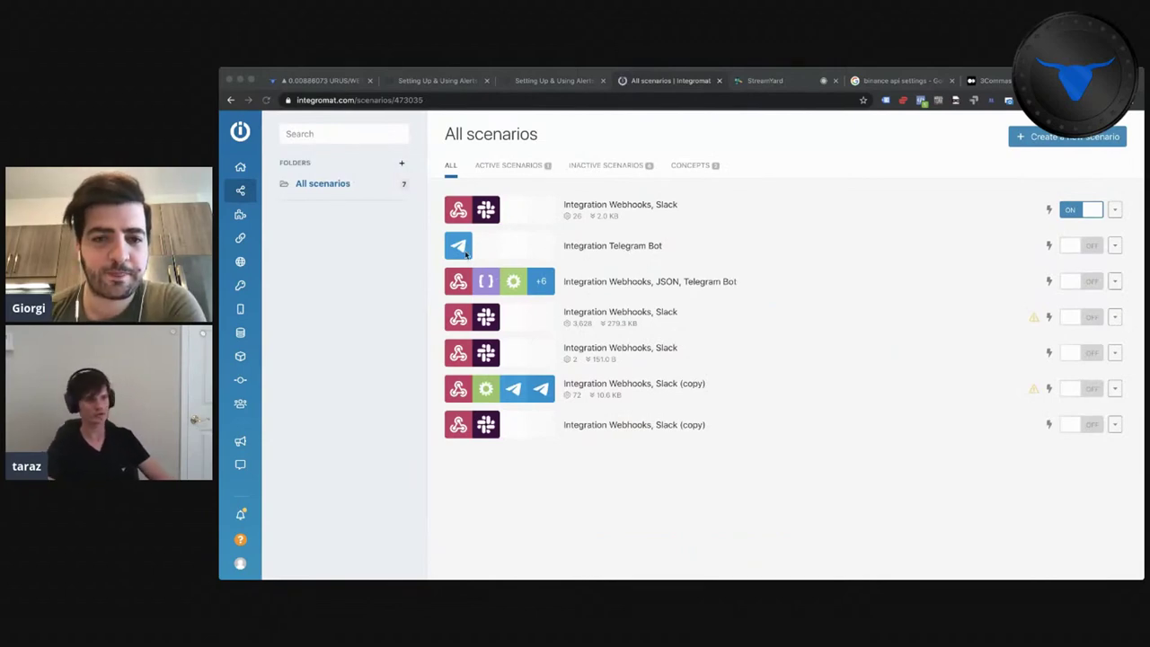
{"action": "left_click", "coordinate": [516, 281]}
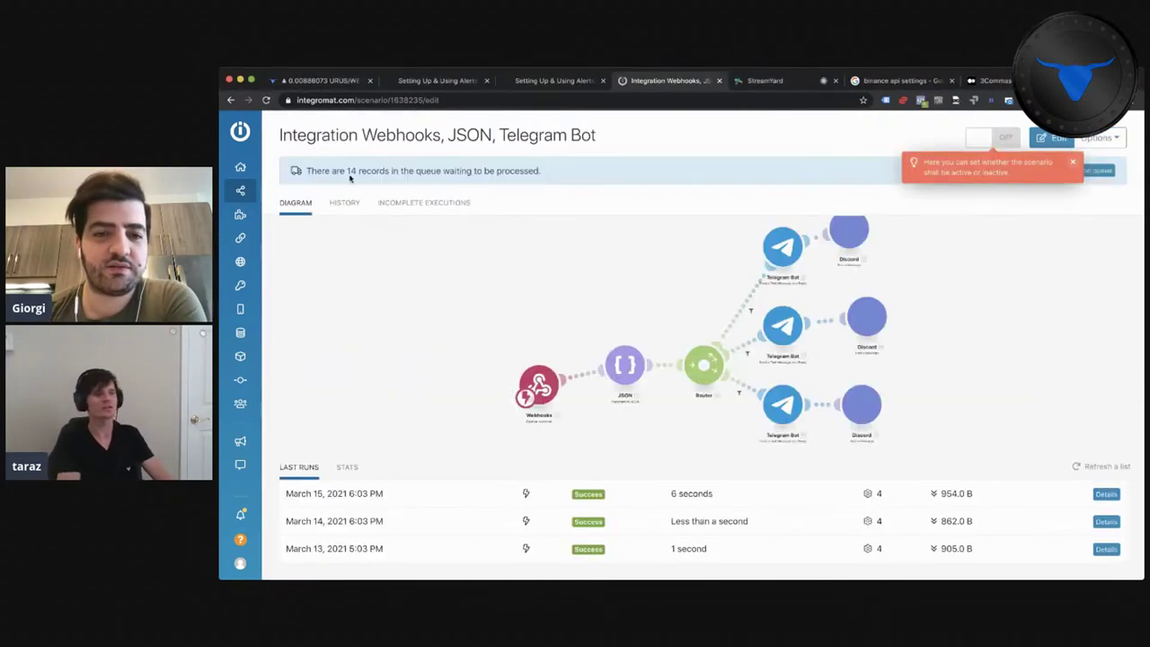
{"action": "left_click", "coordinate": [601, 314]}
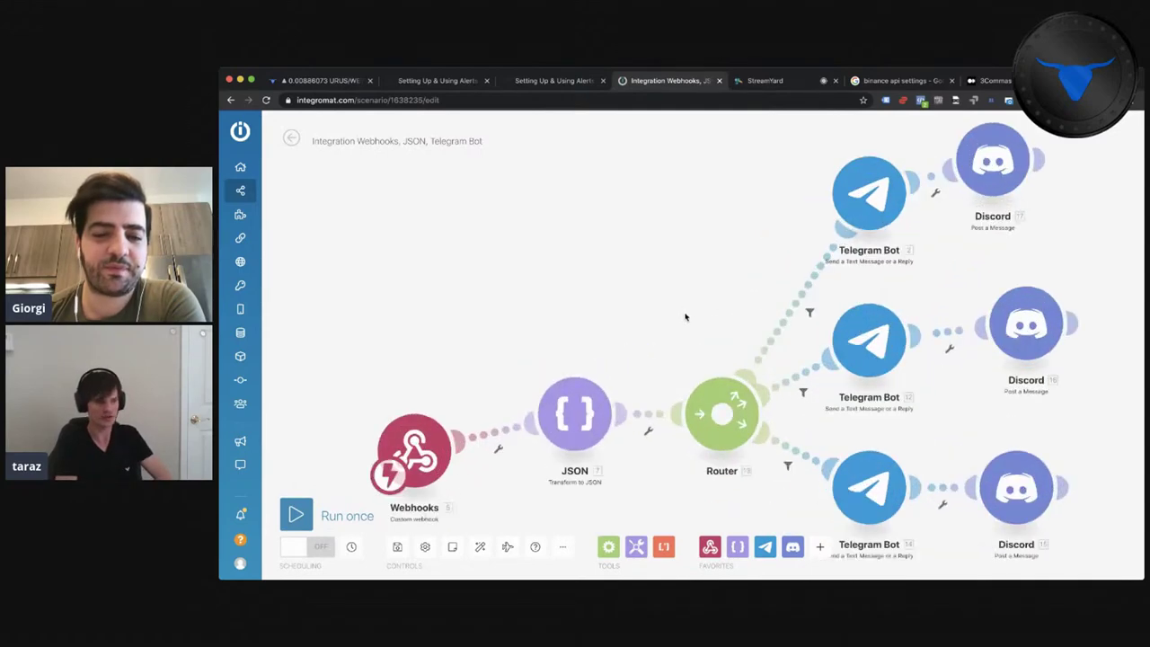
- Try adding another route to the router, and delete the empty module created at its end
{"action": "left_click", "coordinate": [712, 402]}
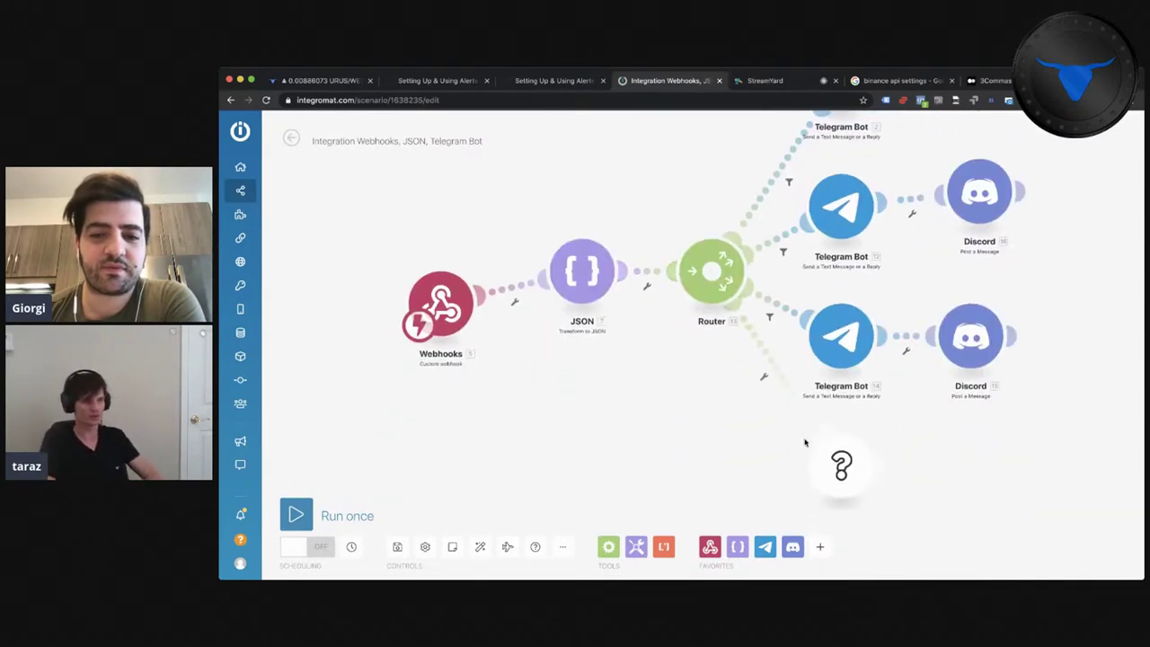
{"action": "right_click", "coordinate": [842, 461]}
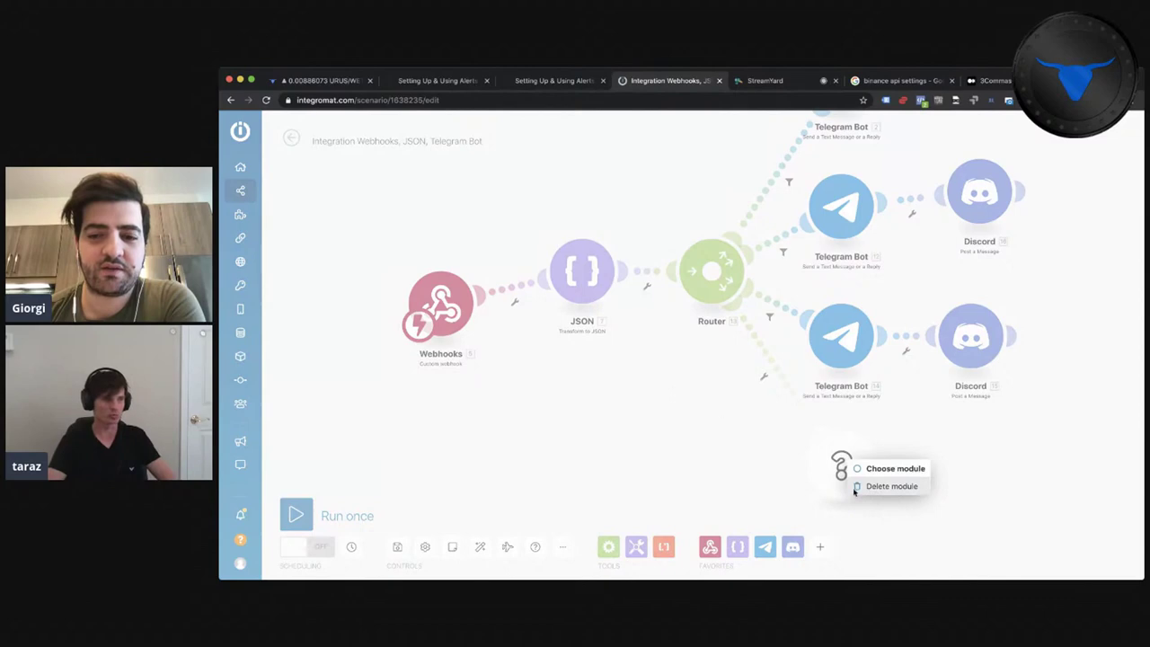
{"action": "left_click", "coordinate": [847, 493]}
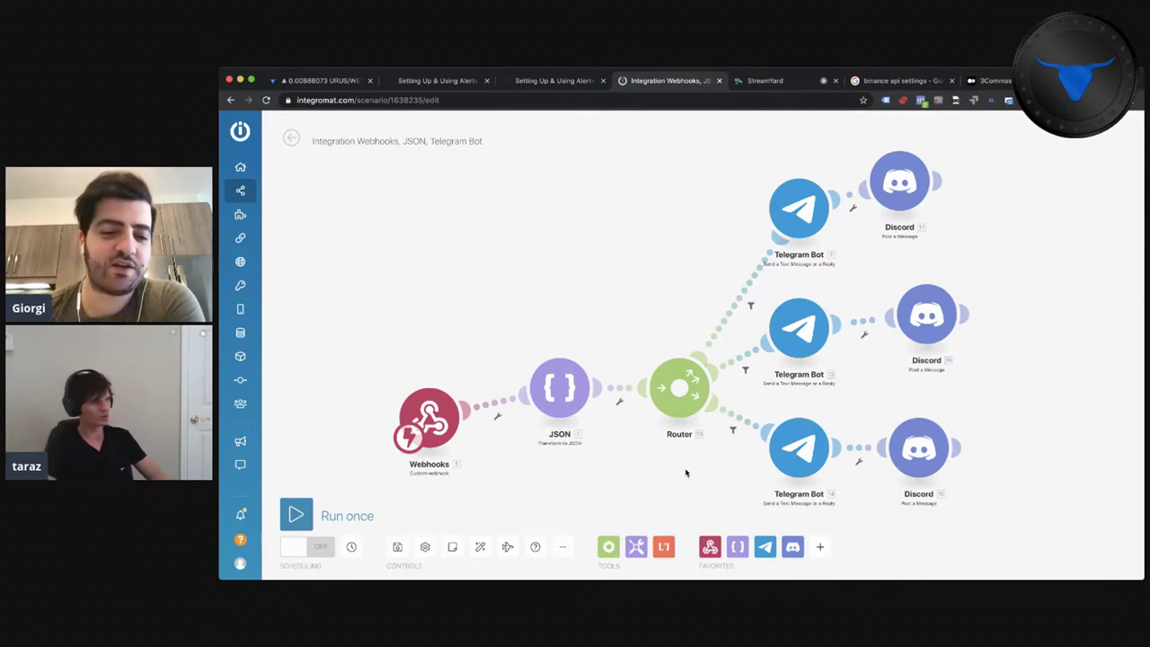
- Show the scenario's blueprint export and import options, and check the StreamYard studio before returning to the Integromat scenario
{"action": "left_click", "coordinate": [563, 544]}
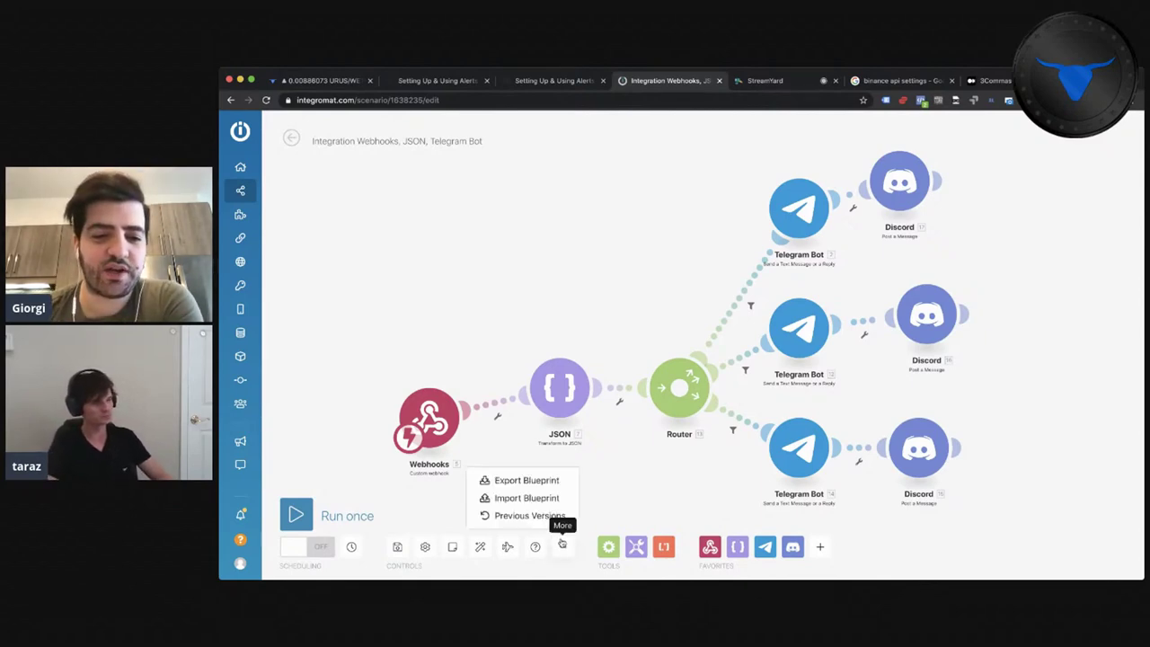
{"action": "left_click", "coordinate": [638, 488]}
{"action": "left_click", "coordinate": [772, 87]}
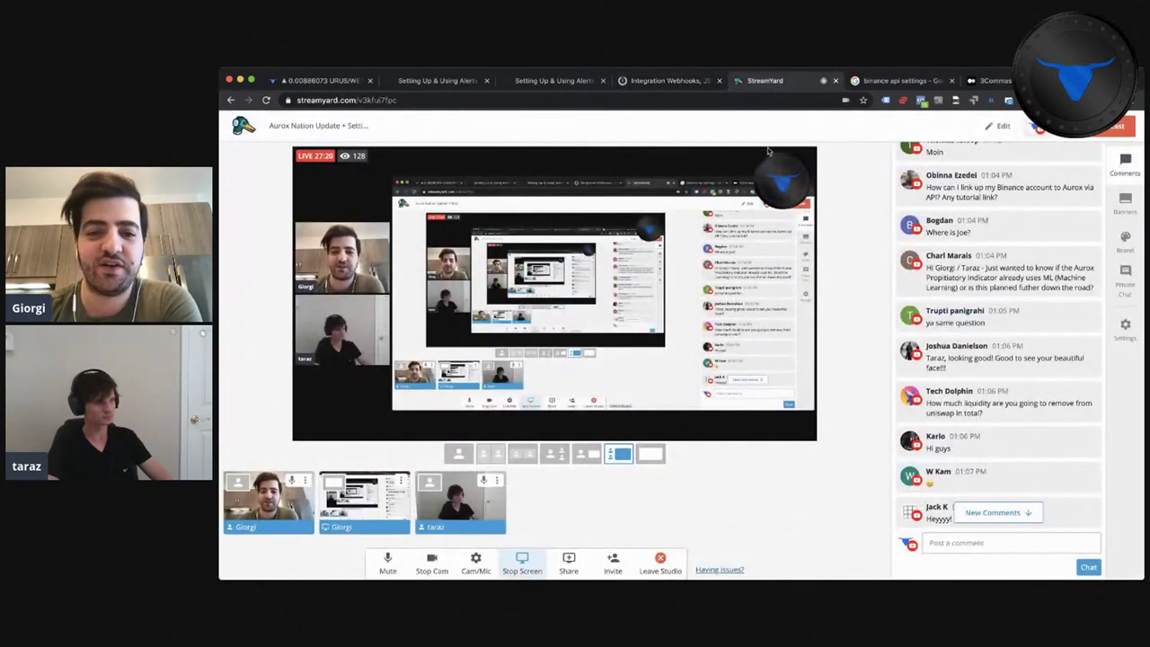
{"action": "left_click", "coordinate": [656, 83]}
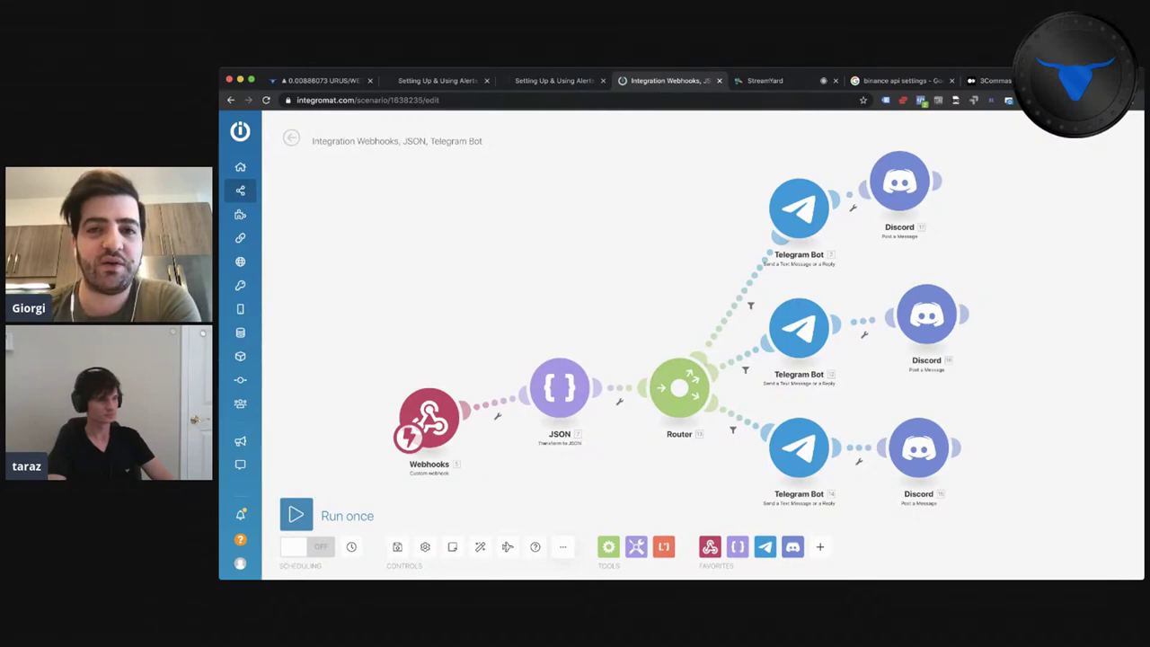
{"action": "left_click", "coordinate": [765, 81]}
{"action": "left_click", "coordinate": [665, 81]}
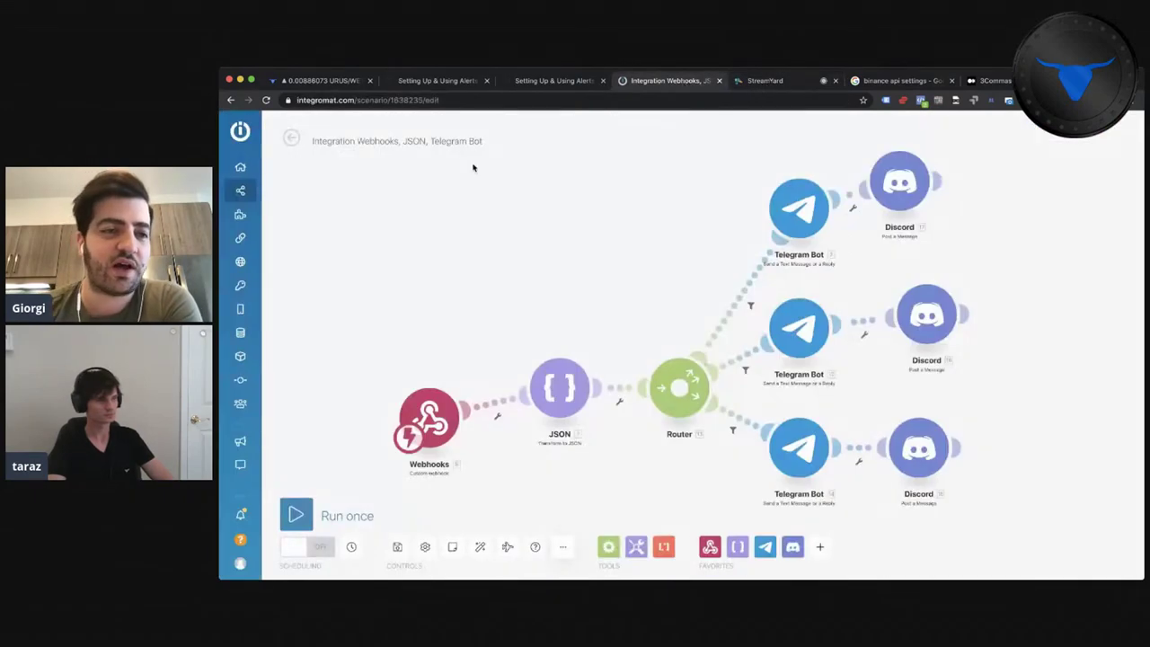
- Open the active Integration Webhooks, Slack scenario from the scenario list for editing, and return to the StreamYard studio
{"action": "left_click", "coordinate": [248, 194]}
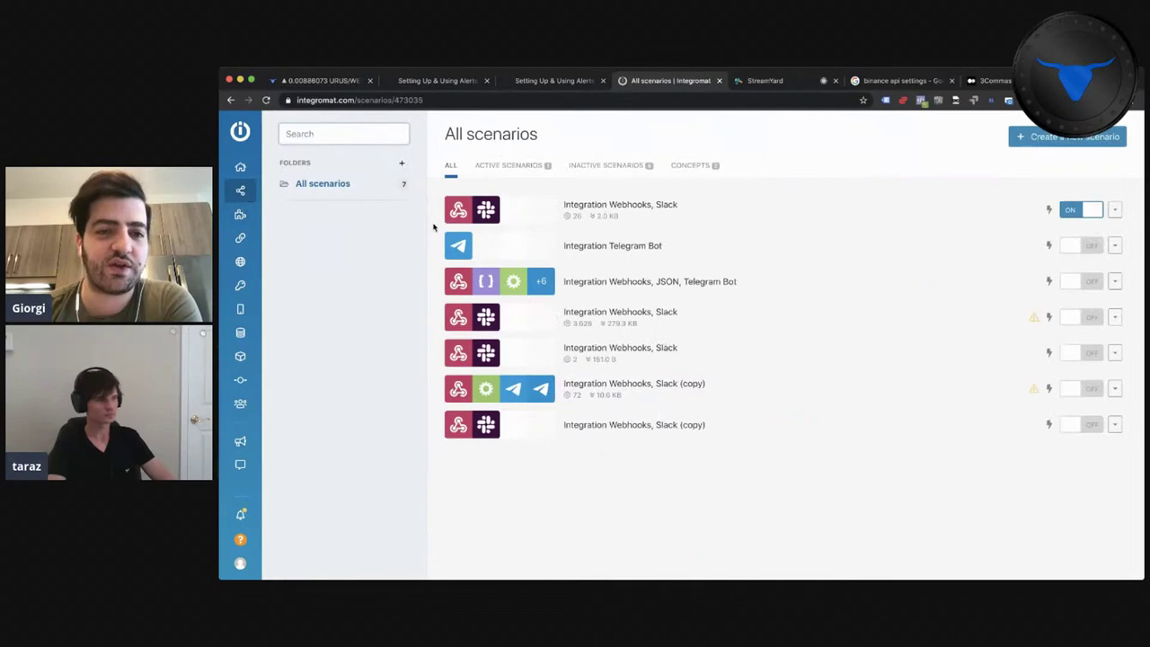
{"action": "left_click", "coordinate": [519, 209]}
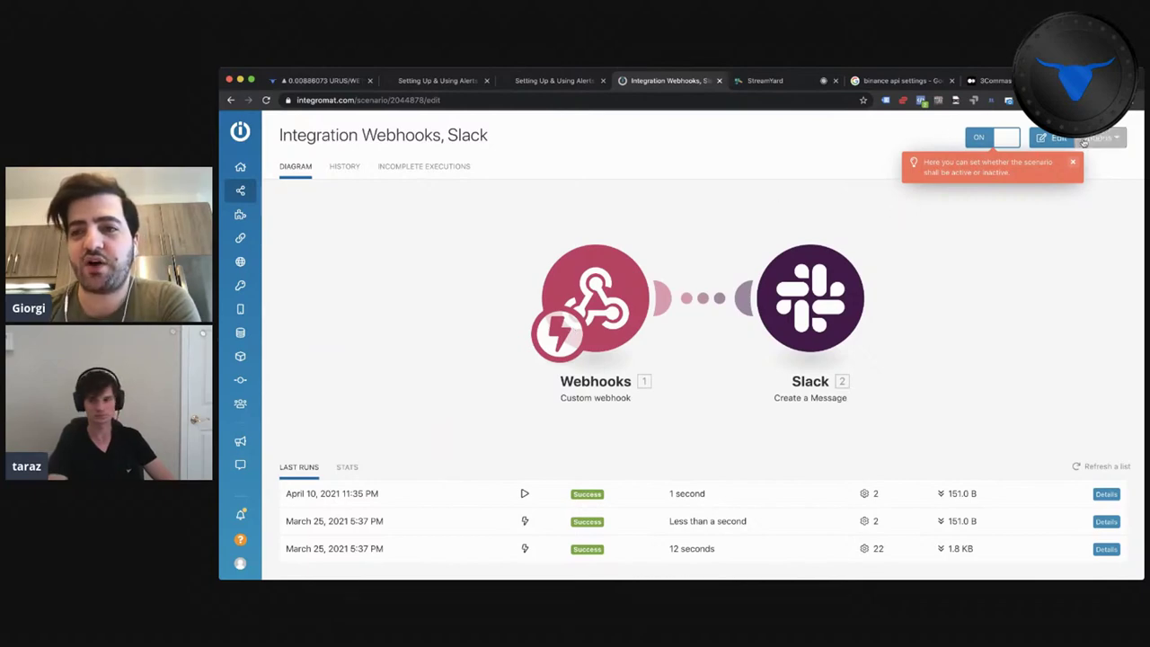
{"action": "left_click", "coordinate": [1052, 138]}
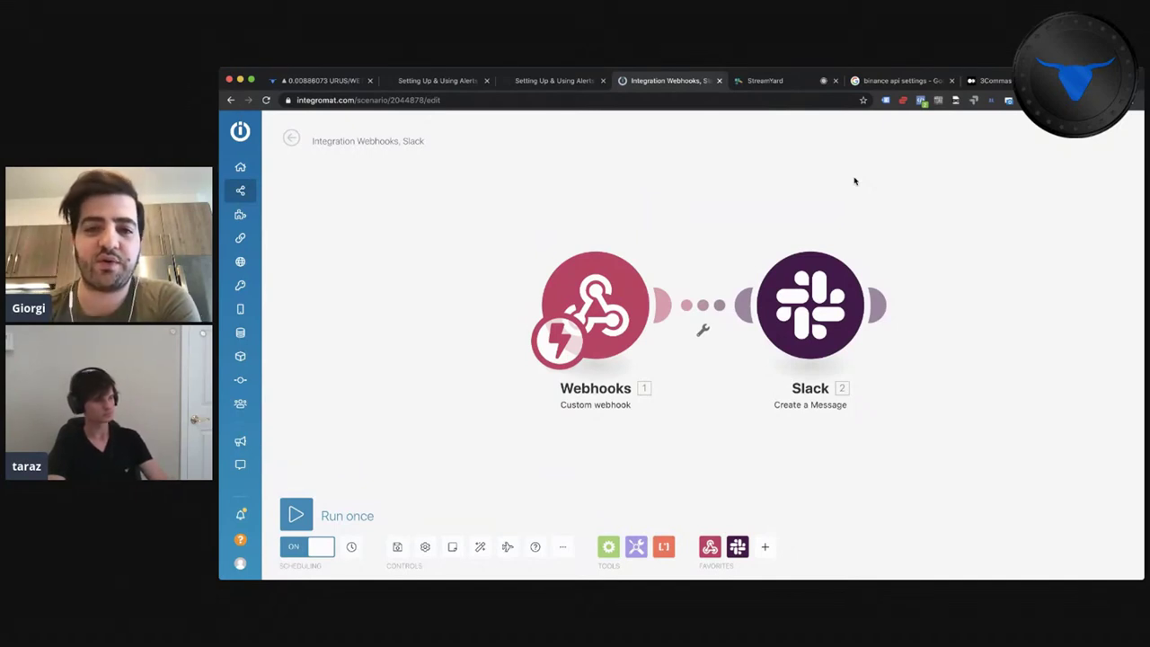
{"action": "left_click", "coordinate": [781, 85]}
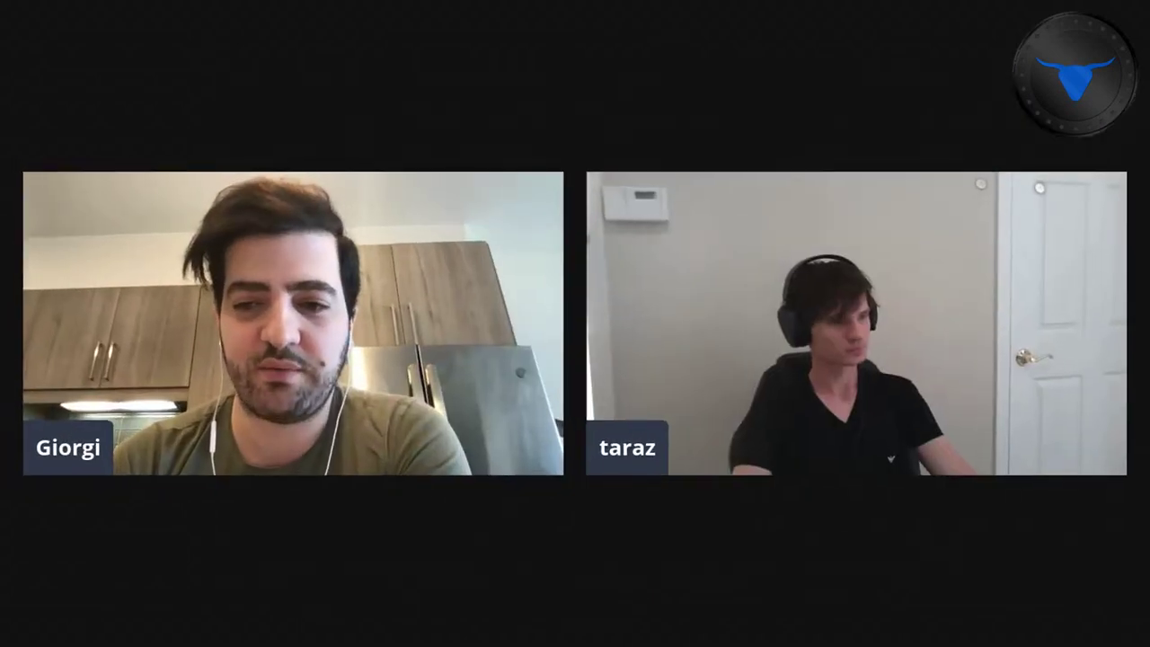
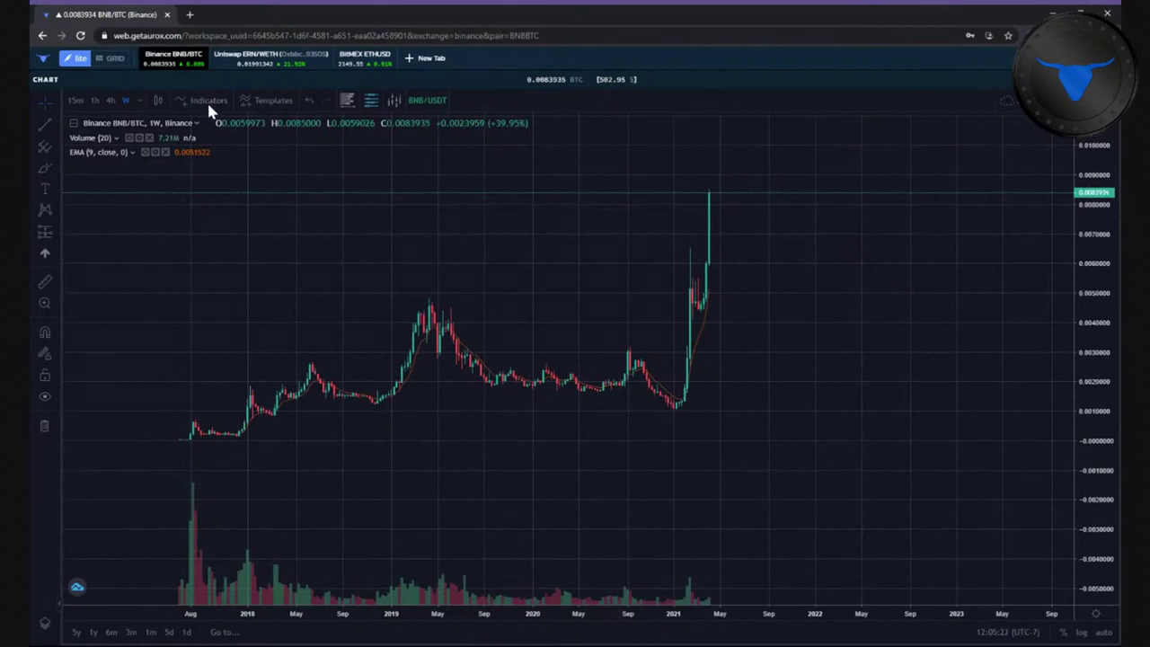
- Add the Aurox Indicator to the weekly Binance BNB/BTC chart and fit its long and short arrows across the full price history
{"action": "left_click", "coordinate": [204, 98]}
{"action": "left_click", "coordinate": [465, 162]}
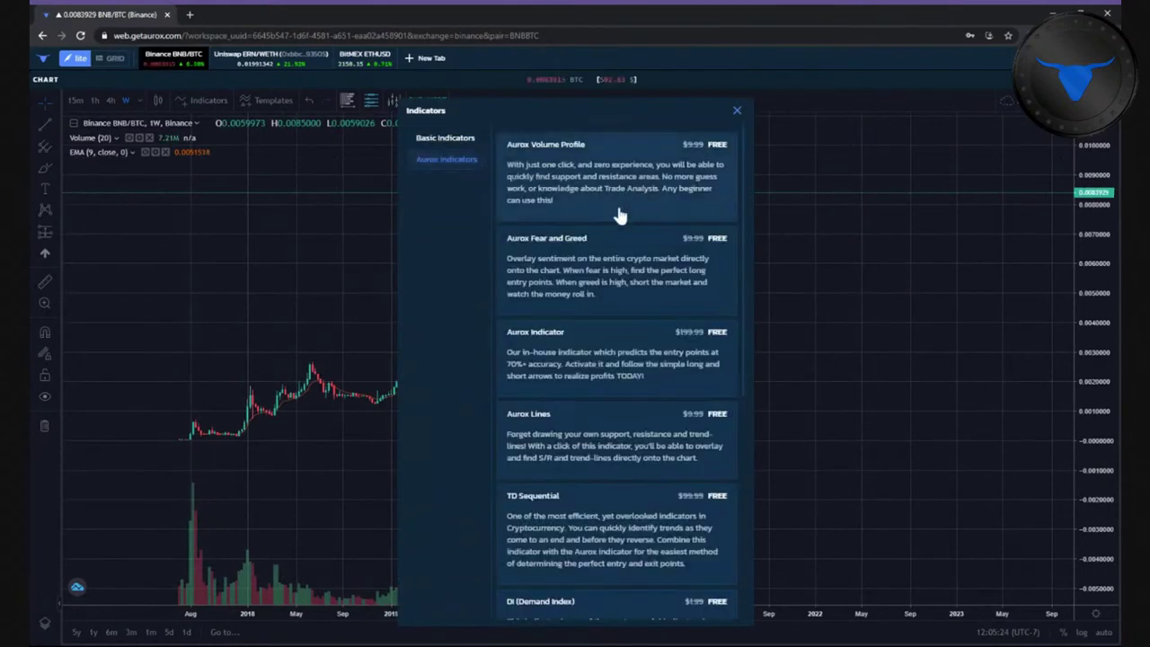
{"action": "left_click", "coordinate": [616, 363]}
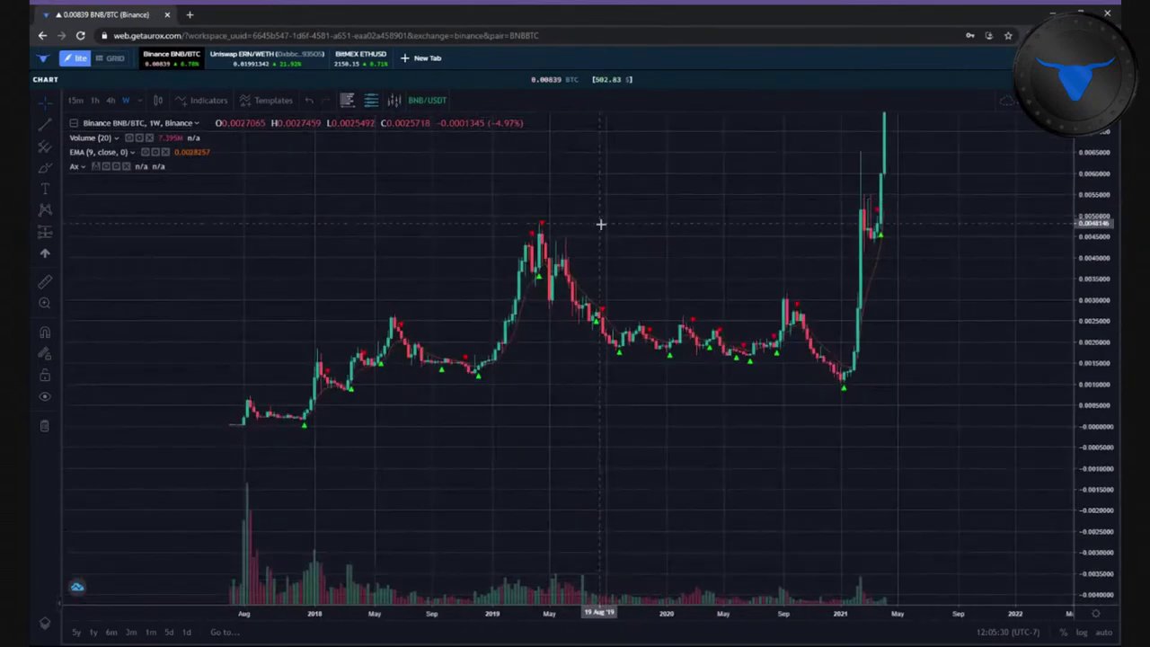
{"action": "scroll", "coordinate": [601, 224], "scroll_direction": "down", "scroll_amount": 2}
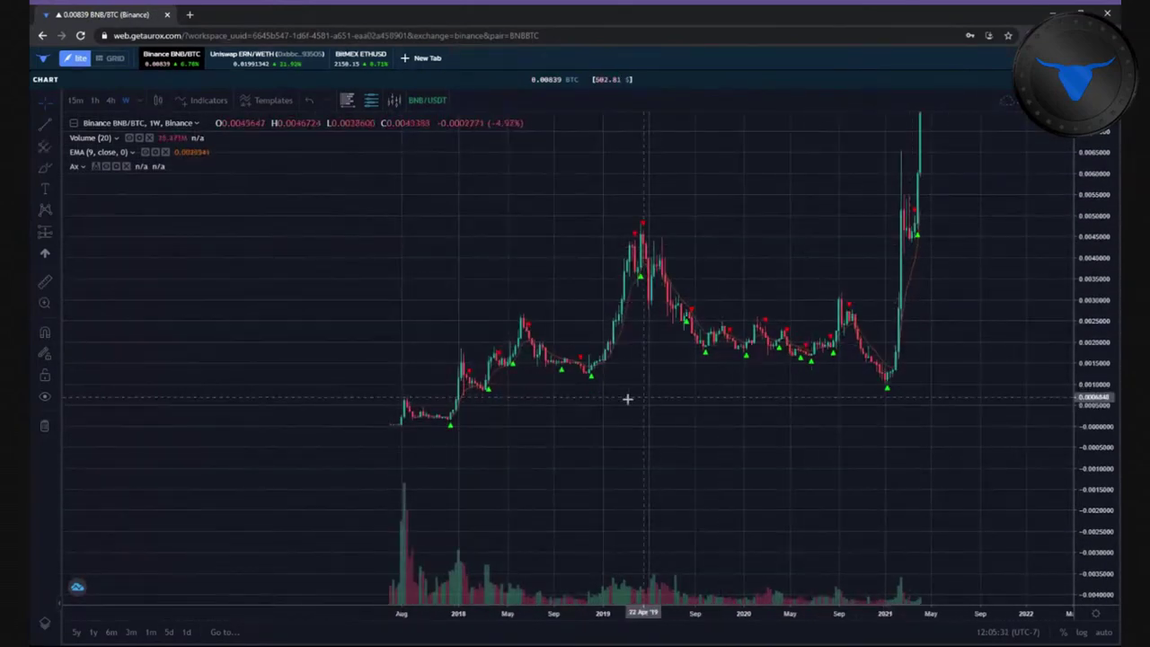
{"action": "scroll", "coordinate": [626, 393], "scroll_direction": "right", "scroll_amount": 2}
{"action": "left_click_drag", "start_coordinate": [1076, 287], "coordinate": [1063, 429]}
{"action": "left_click_drag", "start_coordinate": [925, 427], "coordinate": [866, 428]}
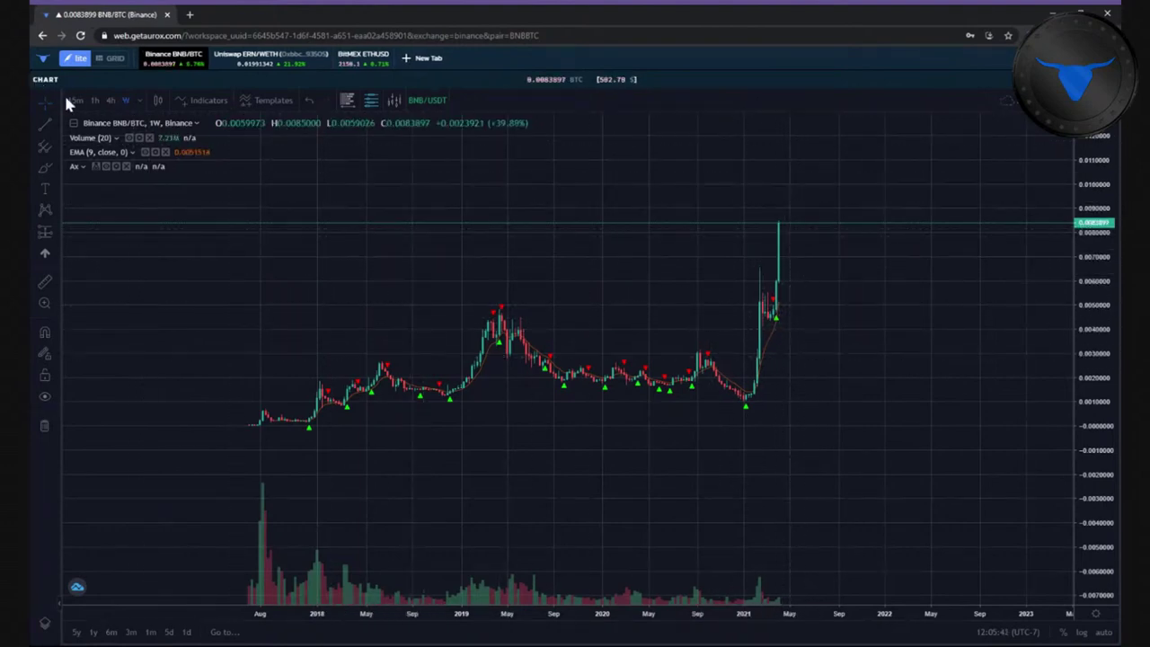
- Set the BNB/BTC chart interval to 1 day and inspect the Aurox Indicator arrows around the 2021 rally
{"action": "left_click", "coordinate": [133, 99]}
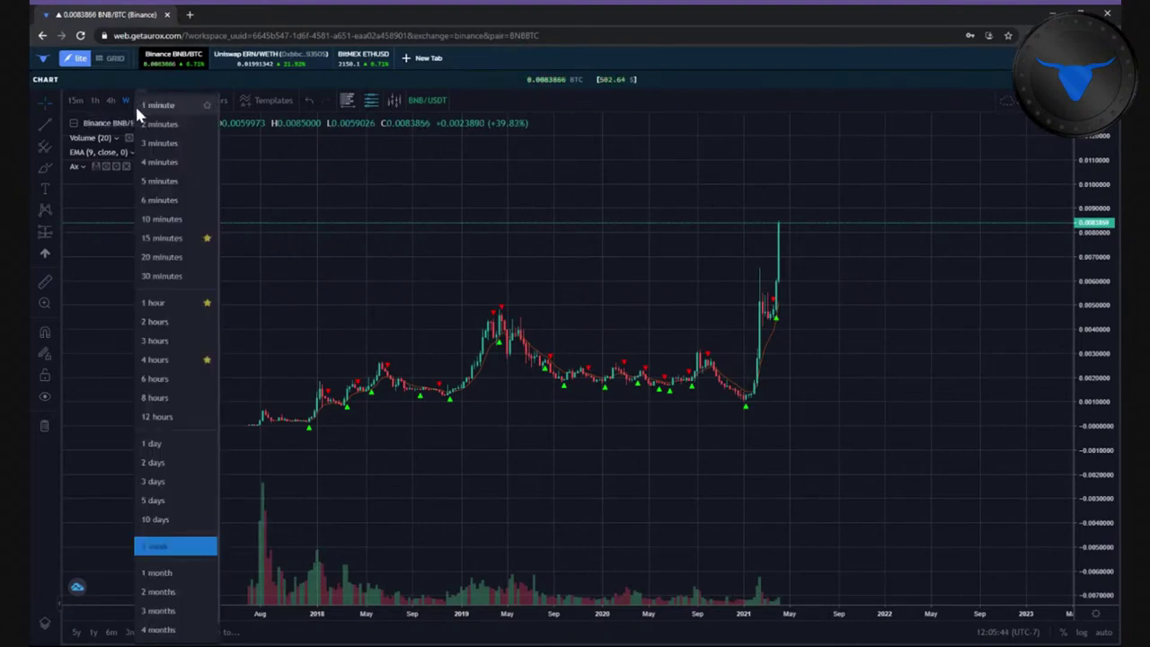
{"action": "left_click", "coordinate": [159, 449]}
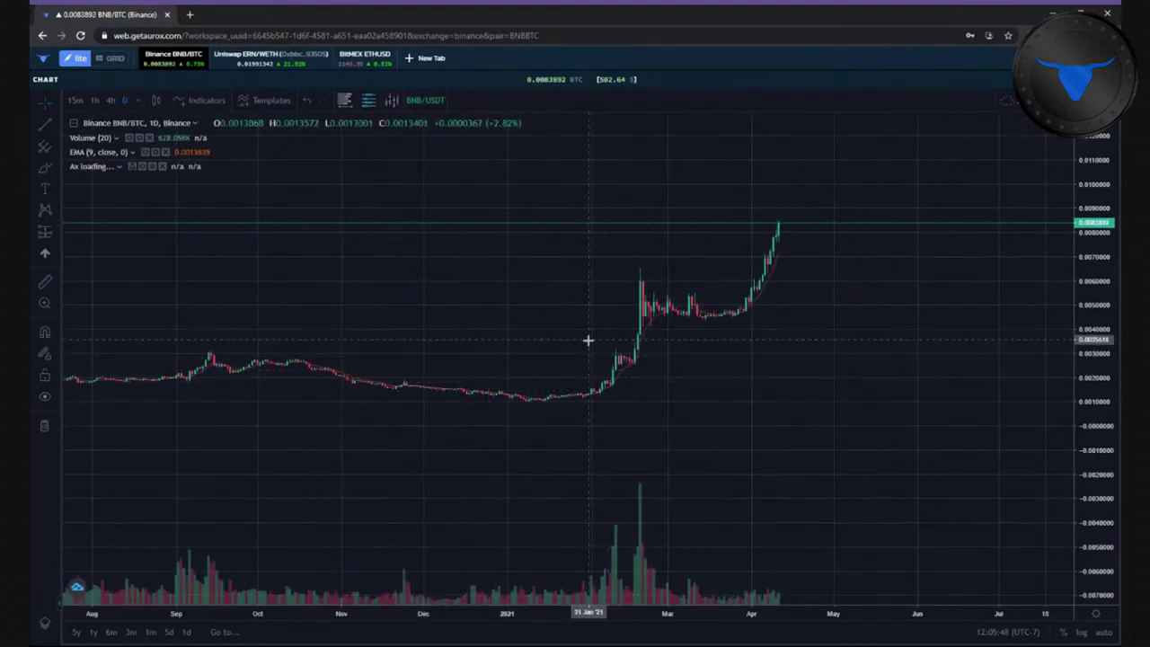
{"action": "left_click_drag", "start_coordinate": [650, 411], "coordinate": [703, 428]}
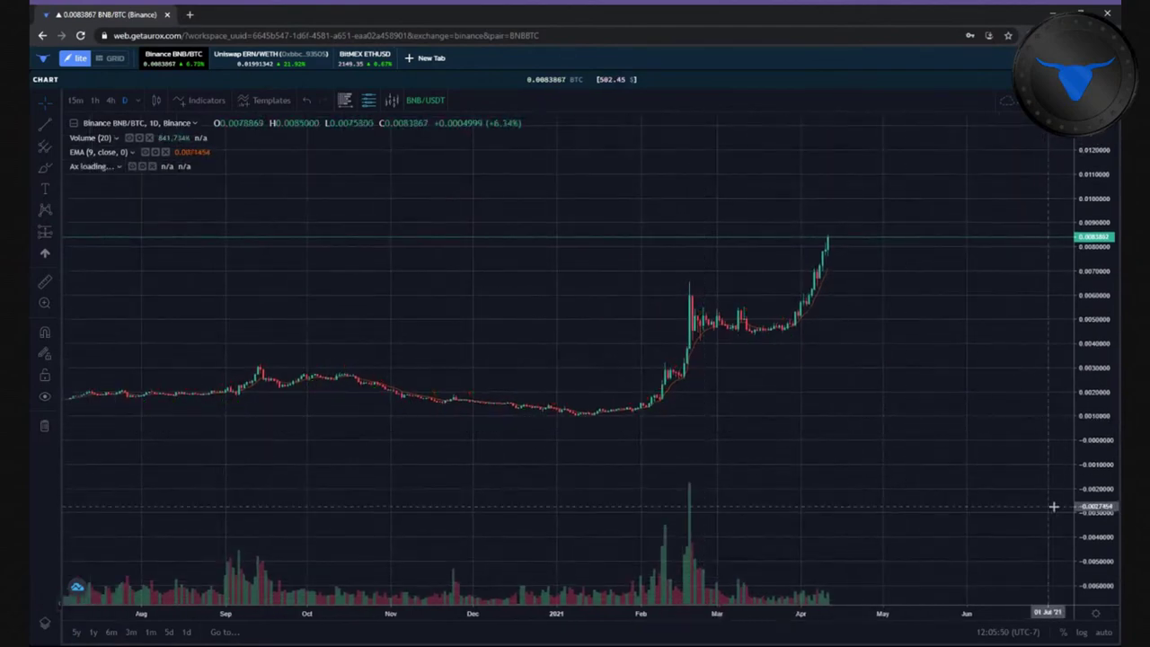
{"action": "scroll", "coordinate": [1054, 507], "scroll_direction": "up", "scroll_amount": 6}
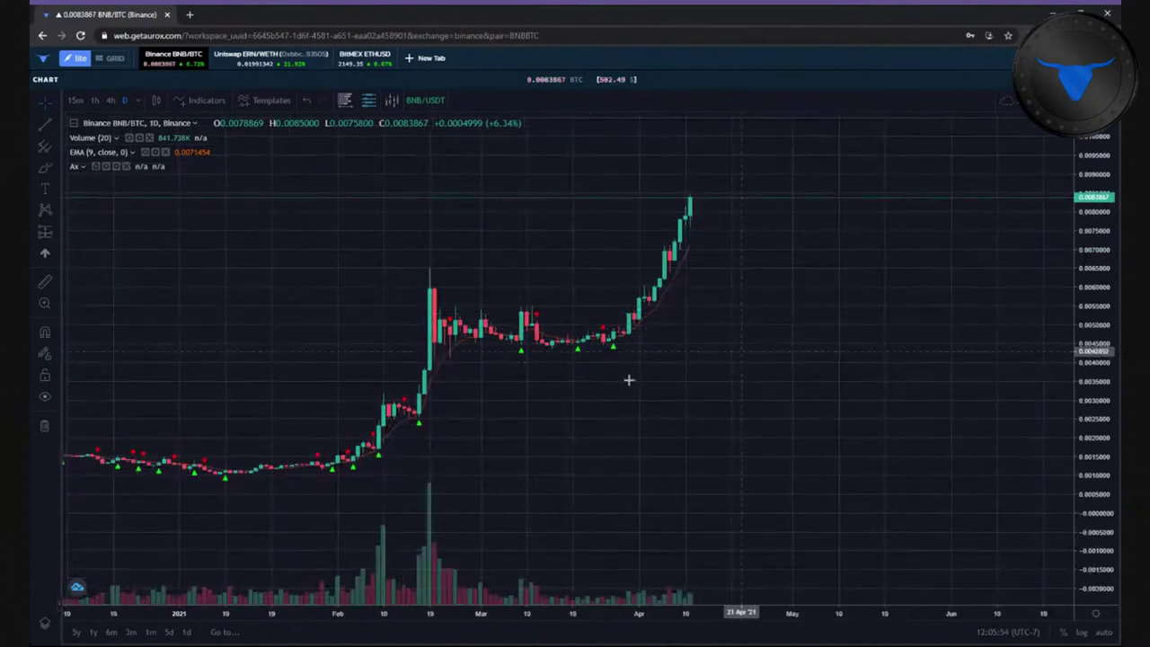
{"action": "scroll", "coordinate": [629, 380], "scroll_direction": "down", "scroll_amount": 4}
- Switch the chart pair to BNB/USDT and rescale it to fit the price history
{"action": "left_click", "coordinate": [405, 100]}
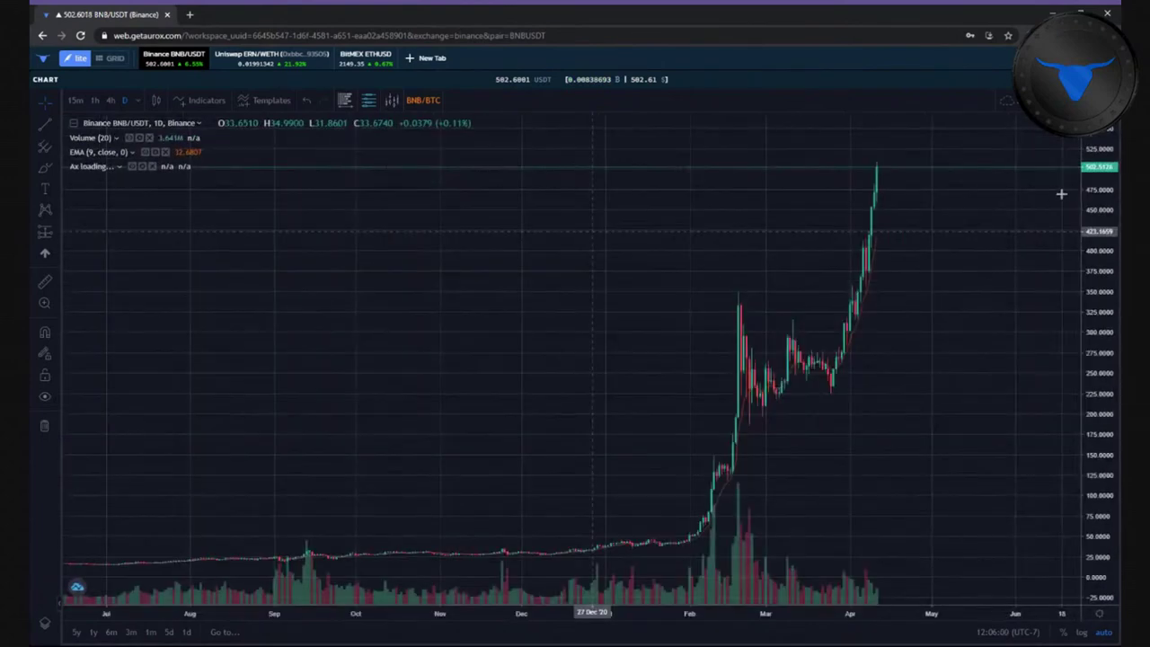
{"action": "left_click_drag", "start_coordinate": [1091, 179], "coordinate": [592, 357]}
{"action": "scroll", "coordinate": [593, 356], "scroll_direction": "down", "scroll_amount": 5}
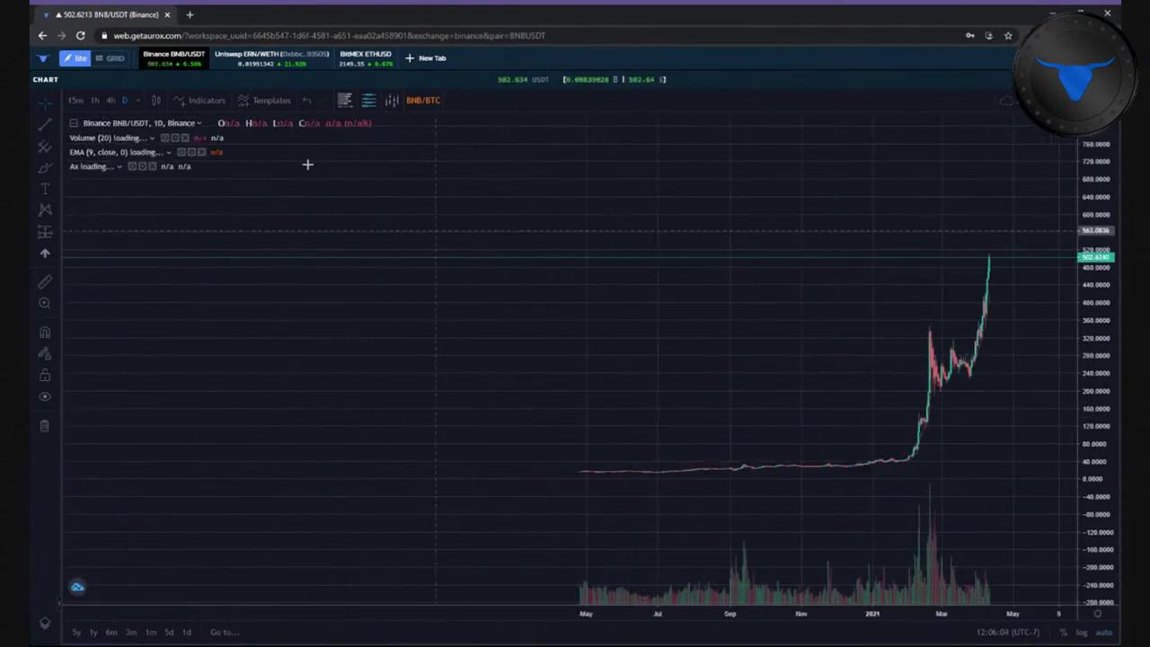
- Set the BNB/USDT chart interval to 1 week and remove the Aurox Indicator from the chart
{"action": "left_click", "coordinate": [134, 95]}
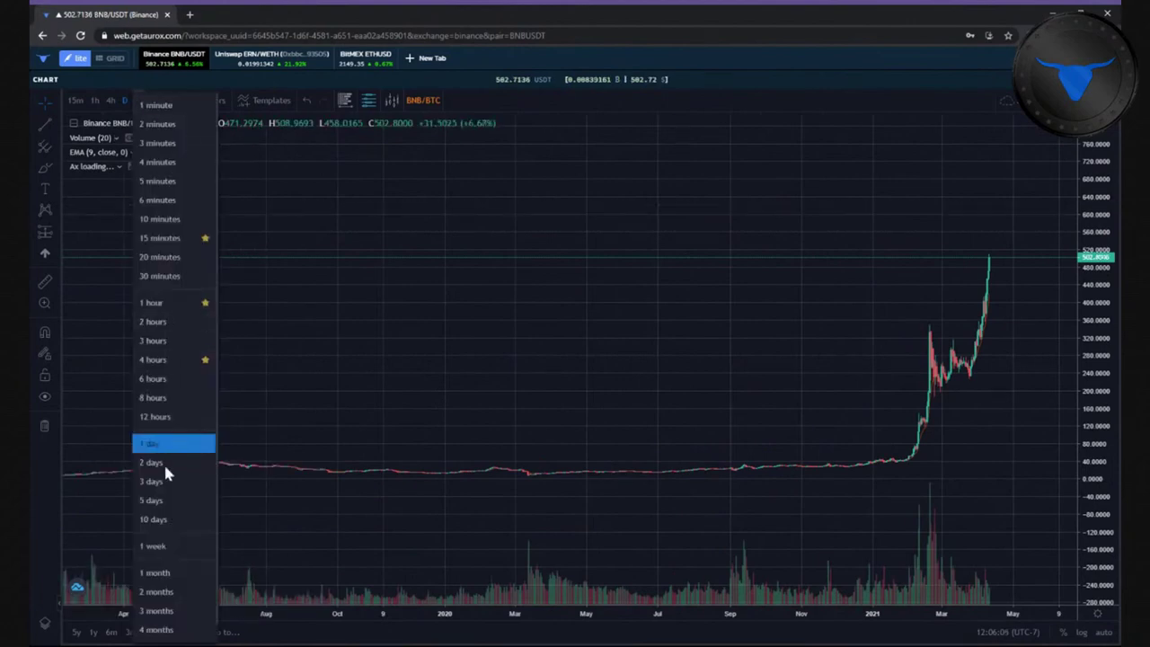
{"action": "left_click", "coordinate": [161, 542]}
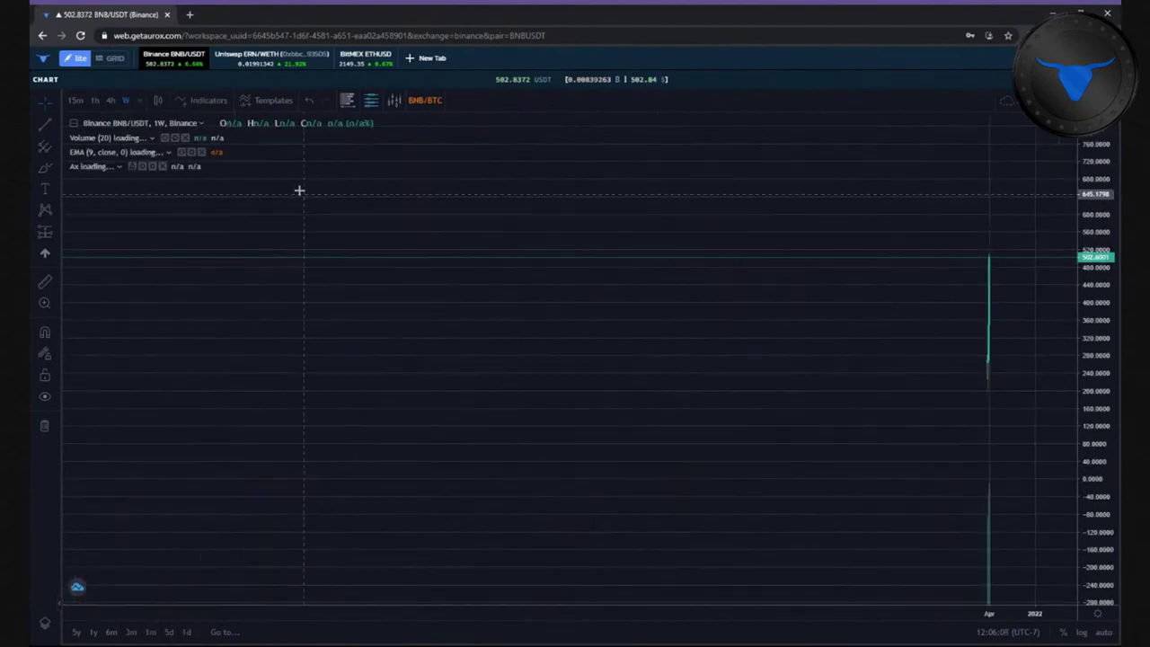
{"action": "scroll", "coordinate": [519, 347], "scroll_direction": "up", "scroll_amount": 5}
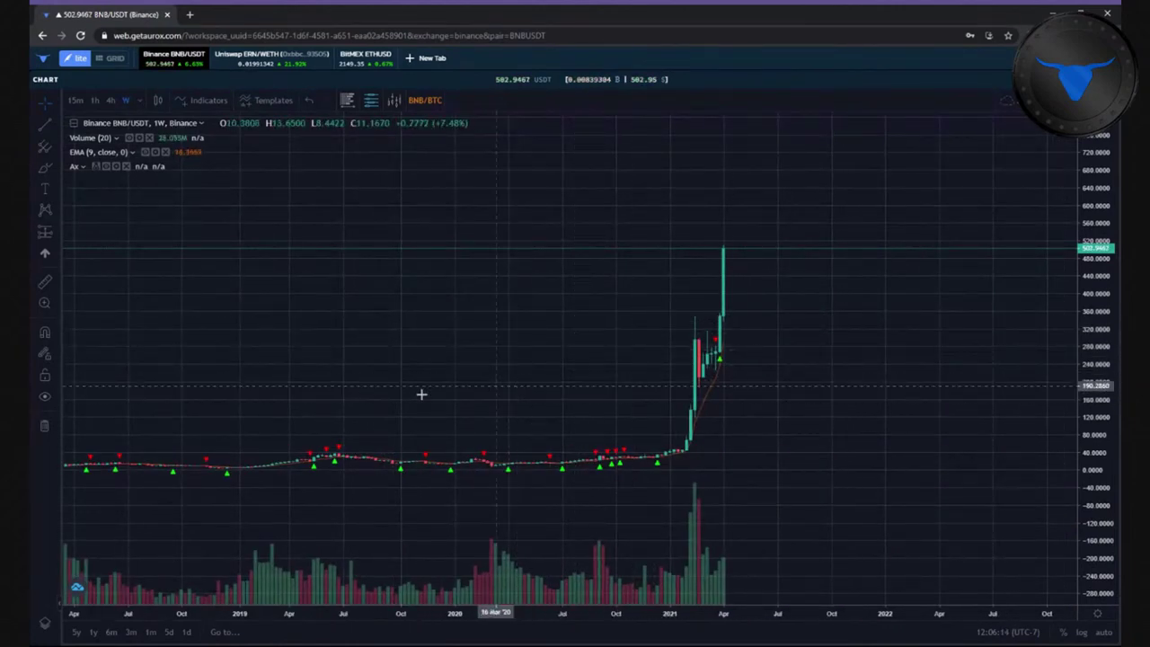
{"action": "left_click_drag", "start_coordinate": [422, 393], "coordinate": [513, 360]}
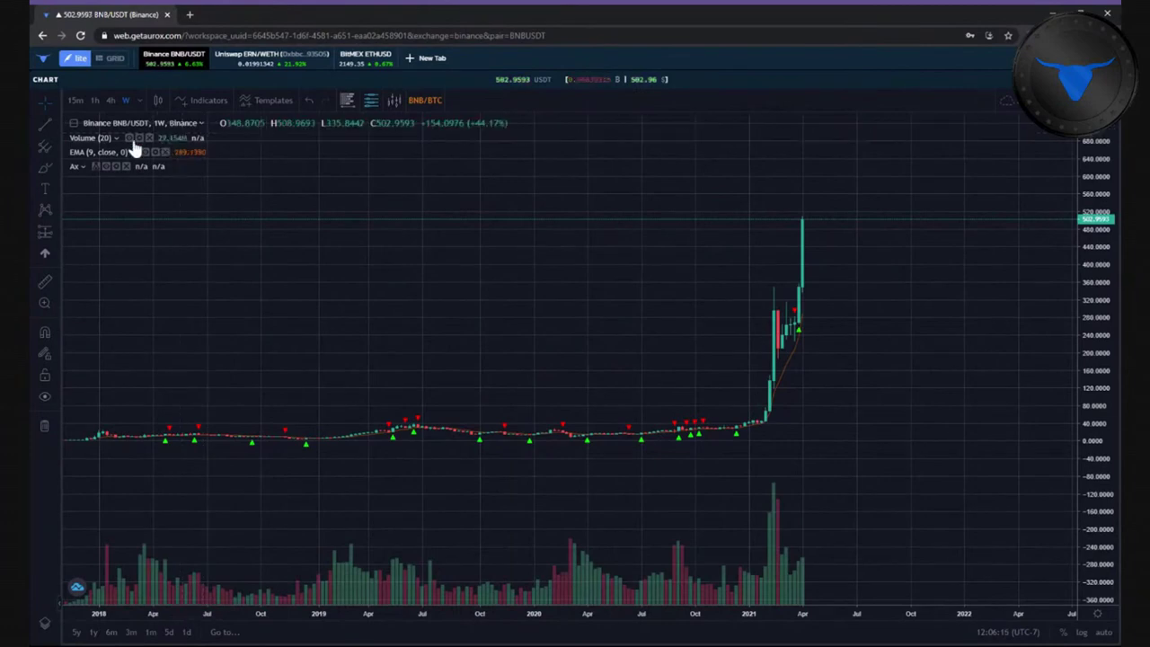
{"action": "left_click", "coordinate": [126, 167]}
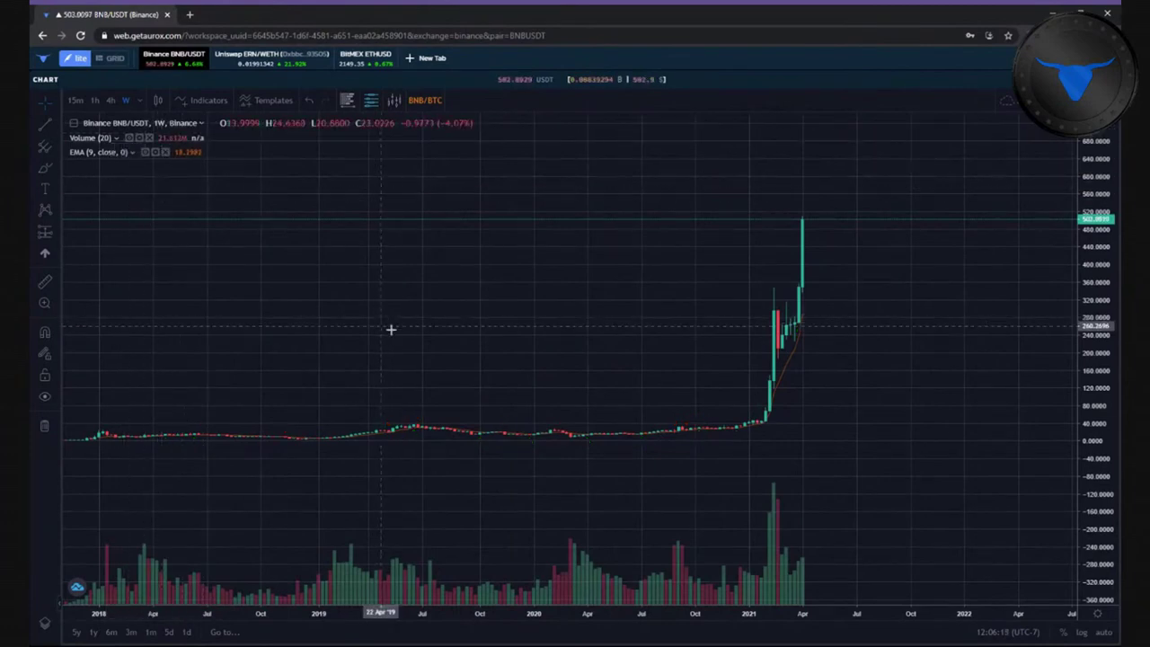
- Examine the weekly BNB/USDT candles, comparing the 2021 rally with the price history back to 2018
{"action": "scroll", "coordinate": [531, 411], "scroll_direction": "up", "scroll_amount": 2}
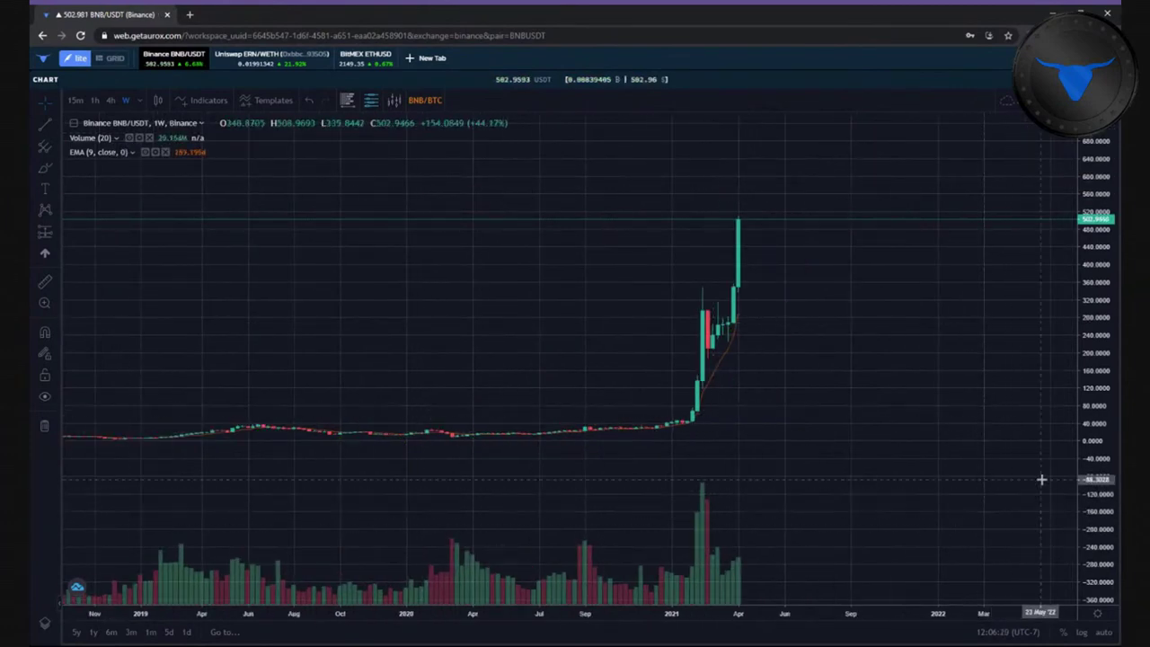
{"action": "left_click_drag", "start_coordinate": [1112, 480], "coordinate": [1066, 459]}
{"action": "scroll", "coordinate": [752, 471], "scroll_direction": "down", "scroll_amount": 3}
{"action": "left_click_drag", "start_coordinate": [751, 472], "coordinate": [847, 475]}
{"action": "scroll", "coordinate": [764, 459], "scroll_direction": "up", "scroll_amount": 3}
{"action": "mouse_move", "coordinate": [689, 444]}
{"action": "left_mouse_down"}
{"action": "mouse_move", "coordinate": [650, 414]}
{"action": "mouse_move", "coordinate": [671, 439]}
{"action": "left_mouse_up"}
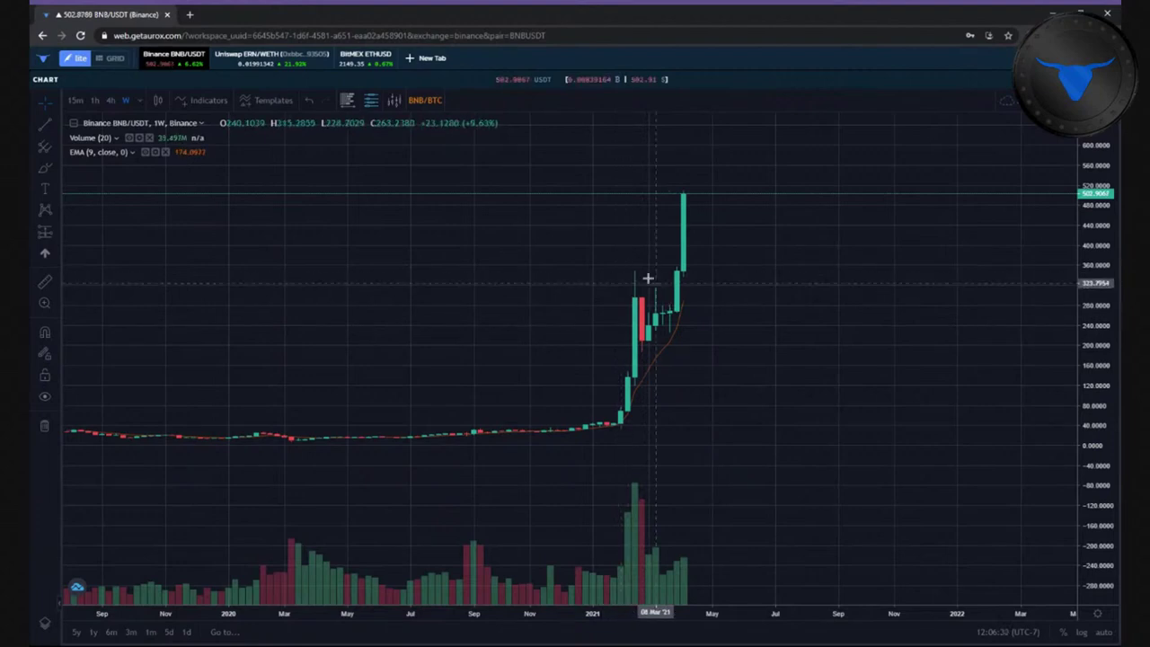
{"action": "scroll", "coordinate": [498, 329], "scroll_direction": "down", "scroll_amount": 6}
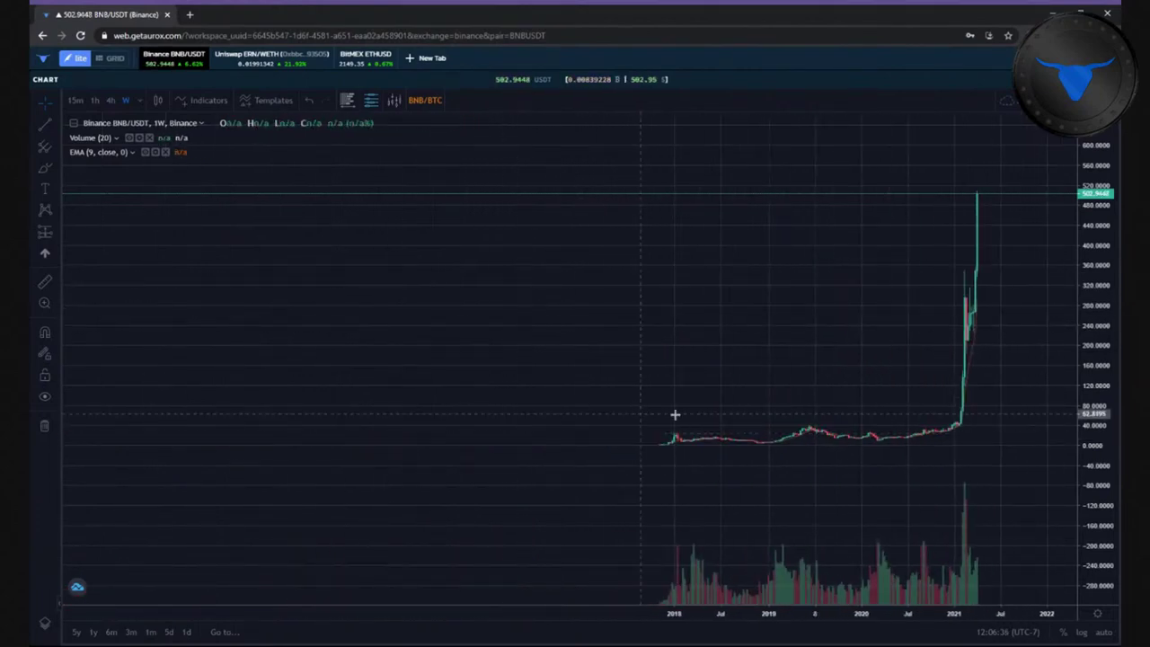
{"action": "scroll", "coordinate": [799, 360], "scroll_direction": "up", "scroll_amount": 5}
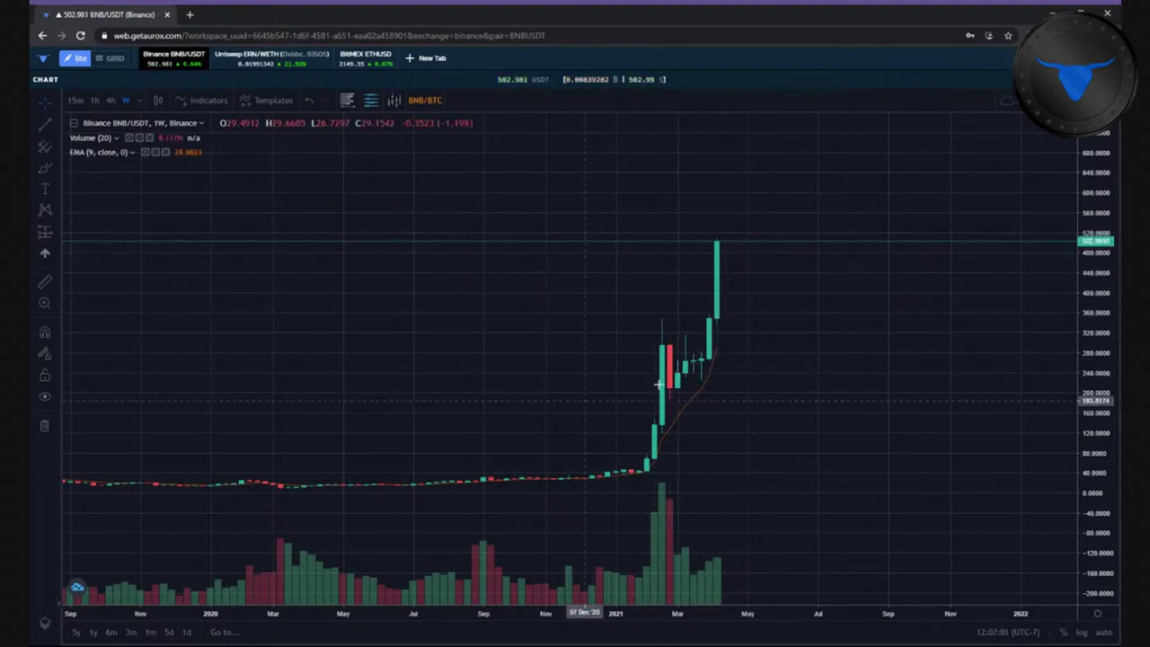
- Set the BNB/USDT chart interval to 1 day and rescale the chart around the 2021 rally
{"action": "left_click", "coordinate": [144, 100]}
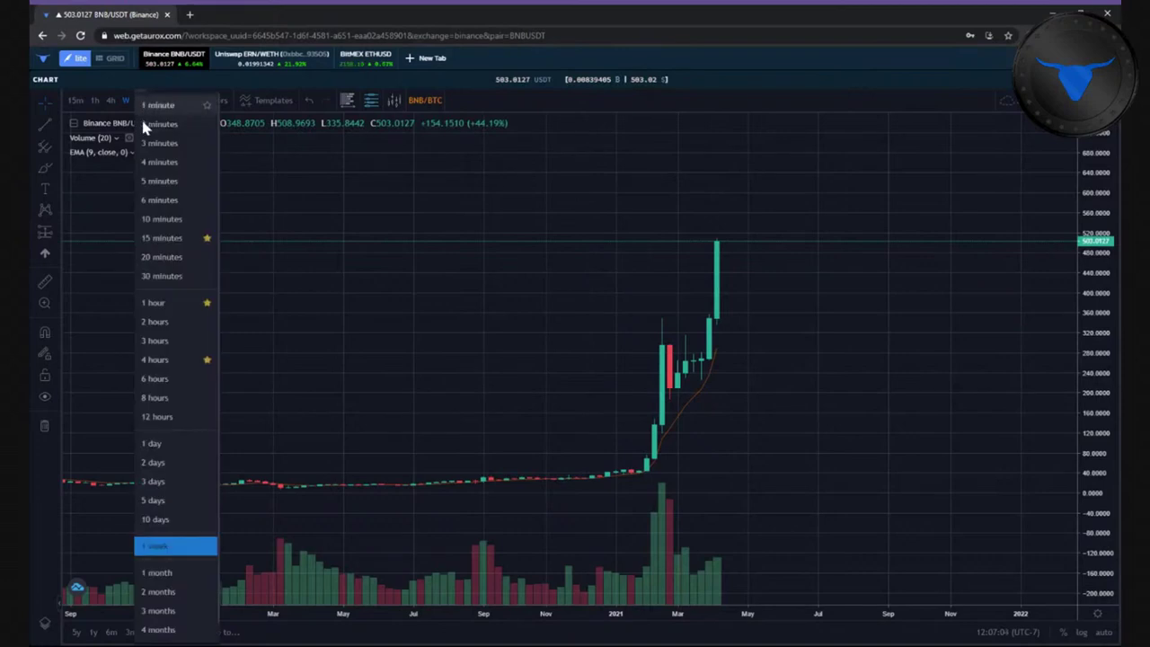
{"action": "left_click", "coordinate": [162, 436]}
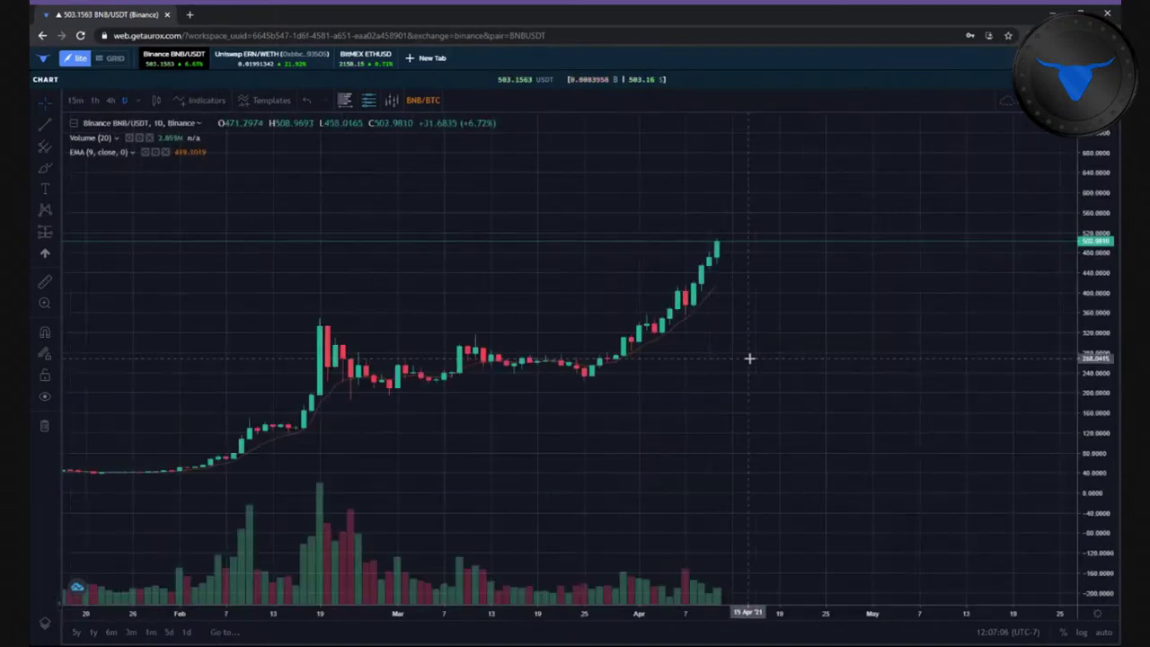
{"action": "left_click_drag", "start_coordinate": [1083, 449], "coordinate": [1079, 416]}
{"action": "left_click_drag", "start_coordinate": [935, 414], "coordinate": [914, 348]}
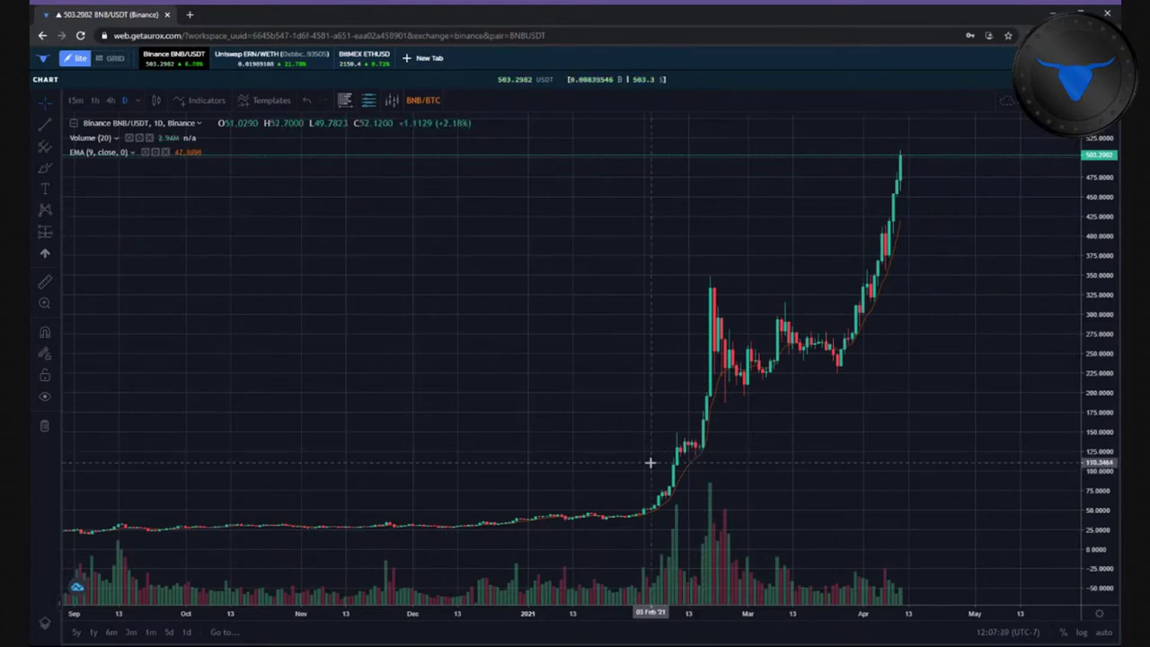
- Examine the daily BNB/USDT candles from the February 2021 breakout and peak through the April 2021 rise
{"action": "scroll", "coordinate": [710, 504], "scroll_direction": "right", "scroll_amount": 2}
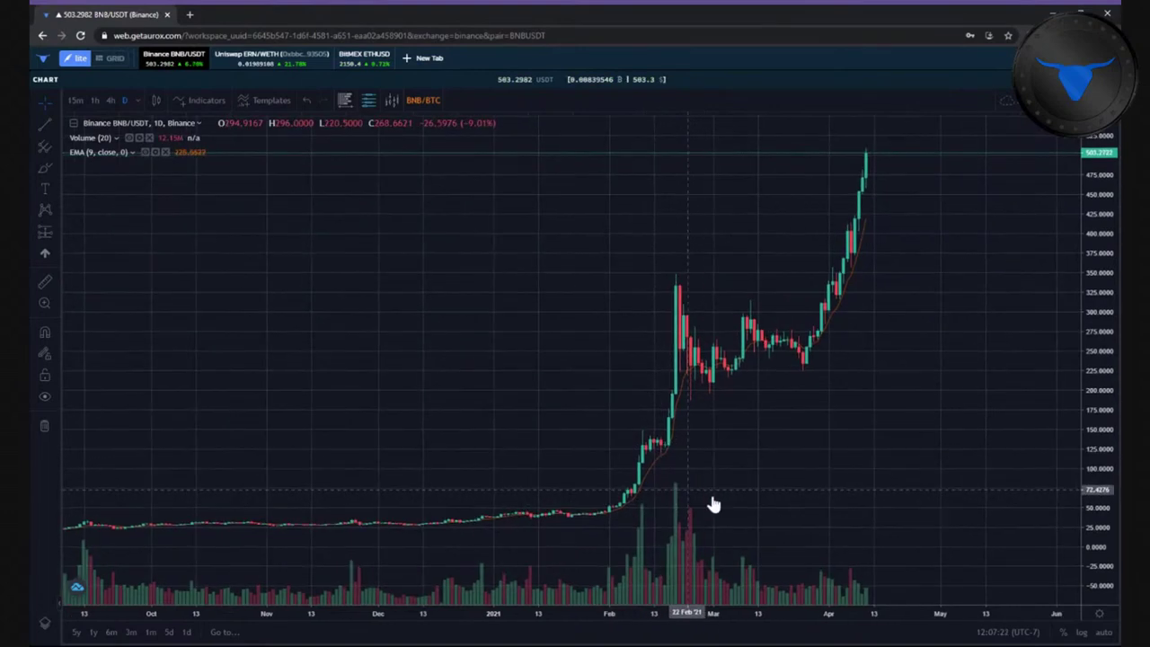
{"action": "scroll", "coordinate": [924, 457], "scroll_direction": "up", "scroll_amount": 2}
{"action": "scroll", "coordinate": [925, 457], "scroll_direction": "right", "scroll_amount": 2}
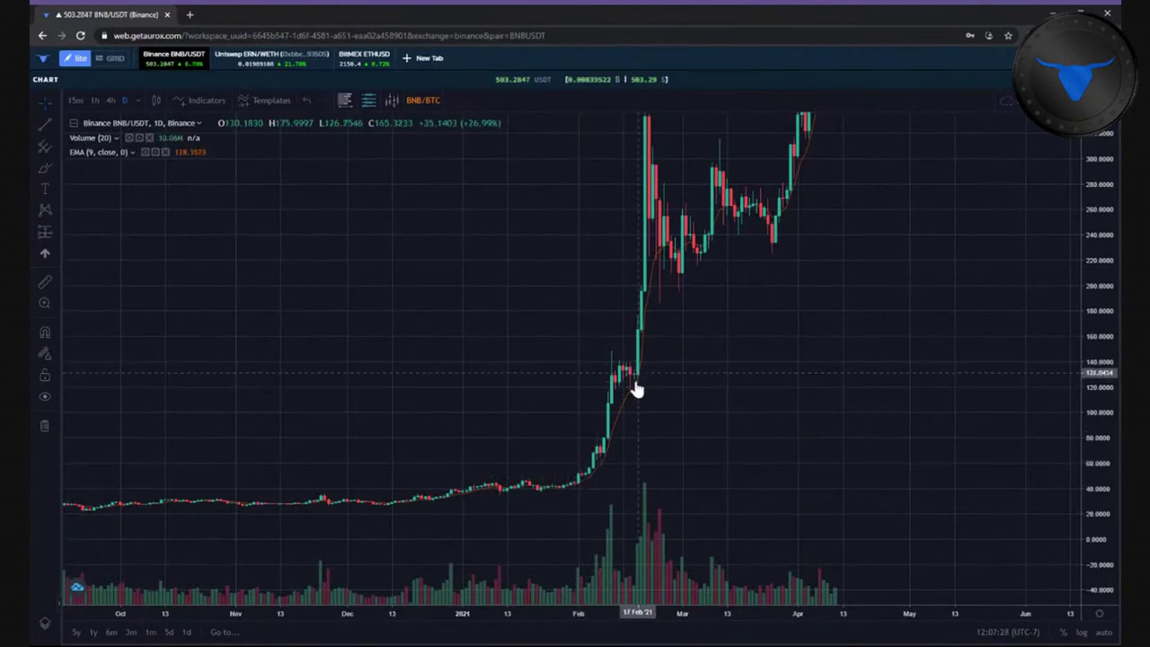
{"action": "scroll", "coordinate": [761, 375], "scroll_direction": "right", "scroll_amount": 1}
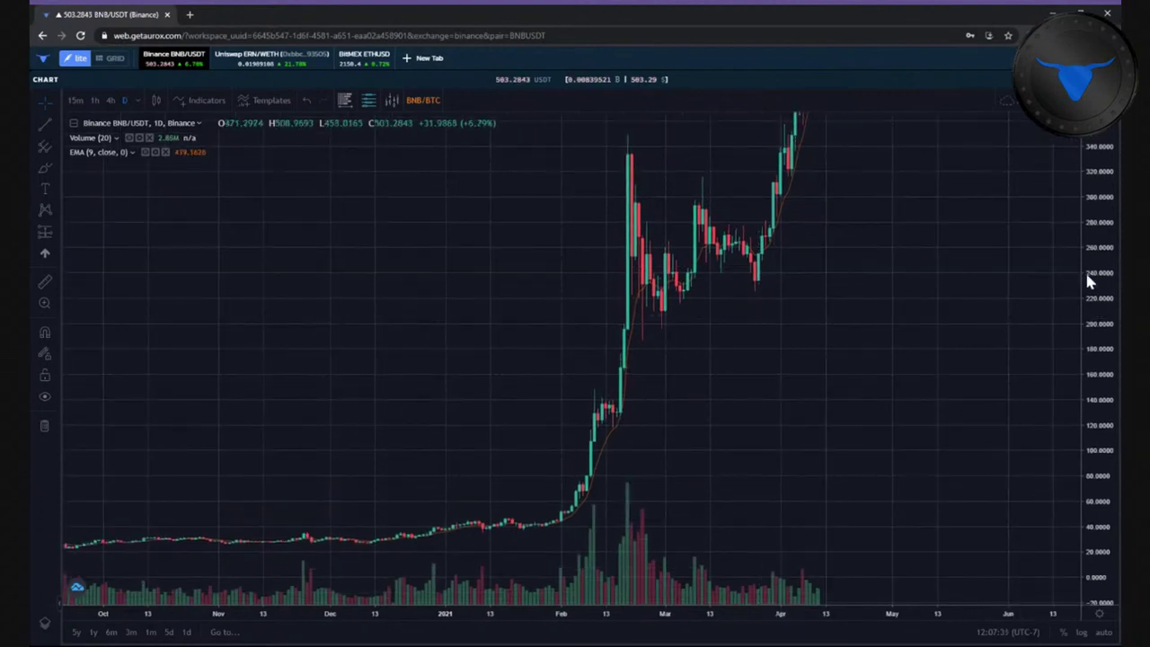
{"action": "left_click_drag", "start_coordinate": [1088, 277], "coordinate": [1087, 290]}
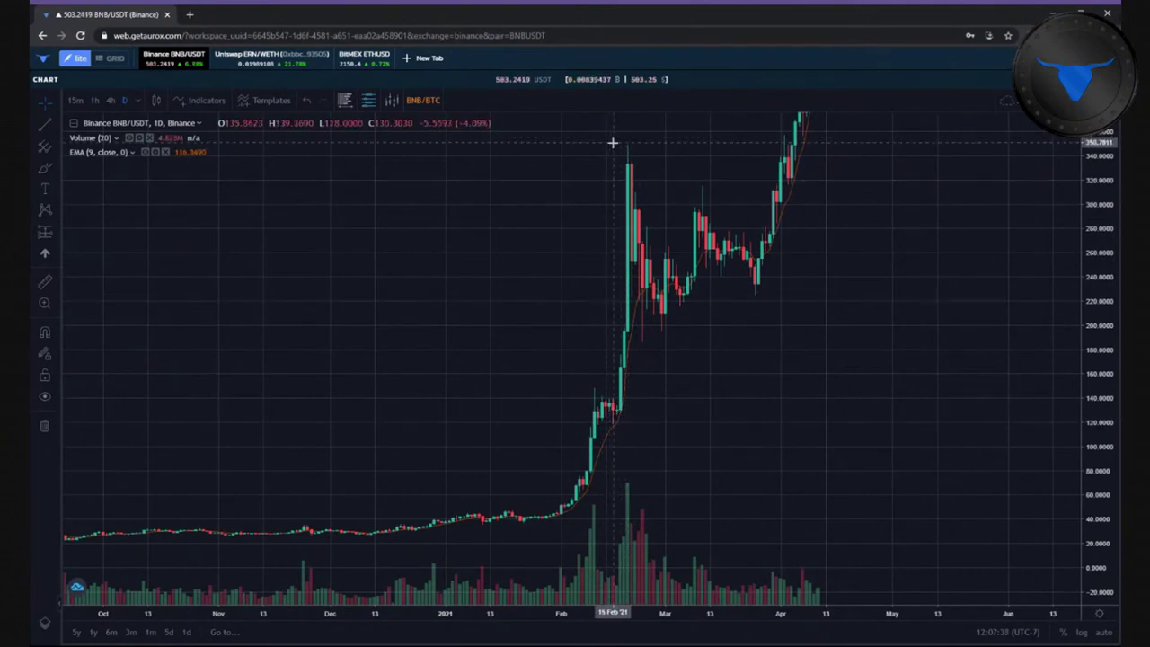
{"action": "scroll", "coordinate": [657, 393], "scroll_direction": "up", "scroll_amount": 3}
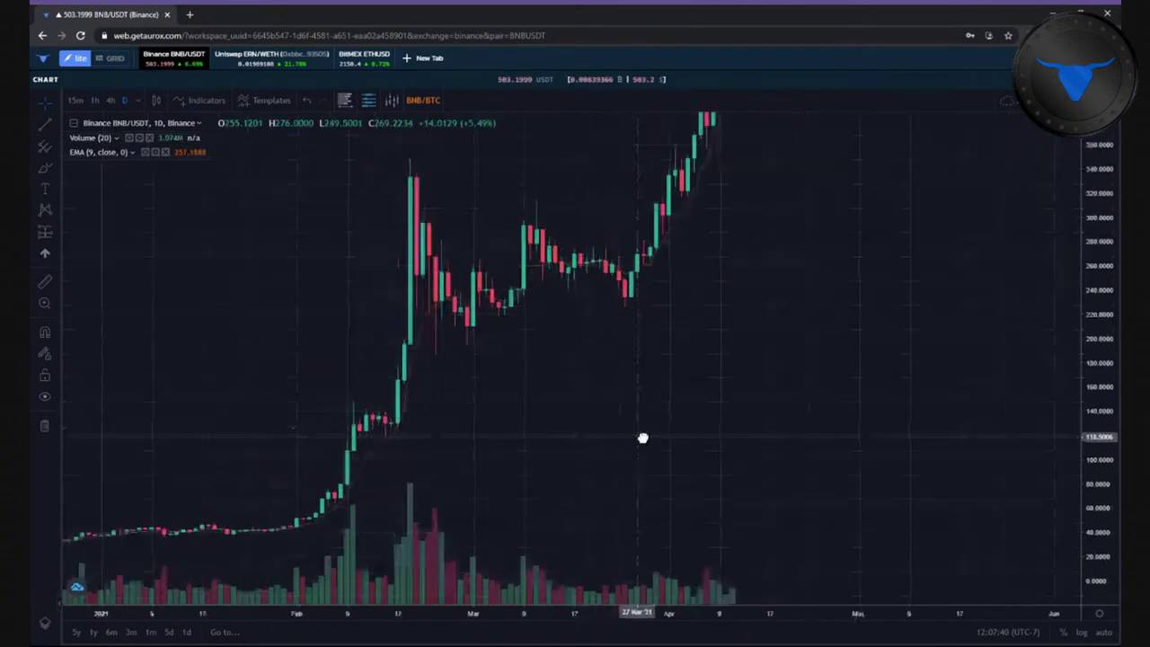
{"action": "scroll", "coordinate": [662, 467], "scroll_direction": "left", "scroll_amount": 5}
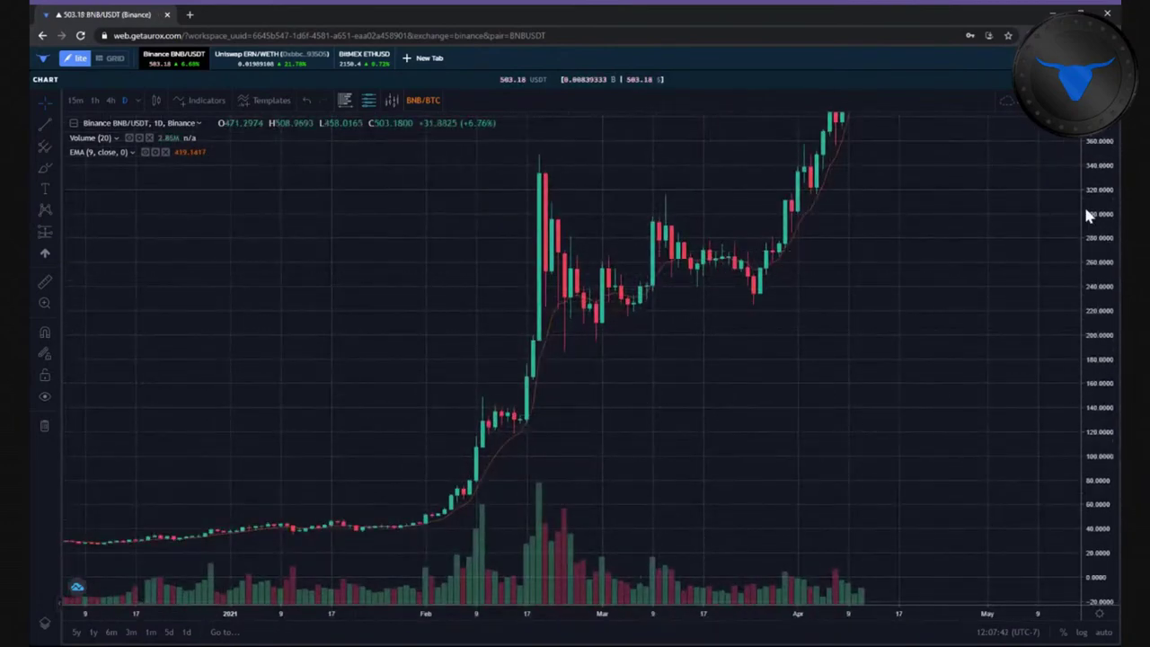
{"action": "left_click_drag", "start_coordinate": [1087, 215], "coordinate": [1073, 334]}
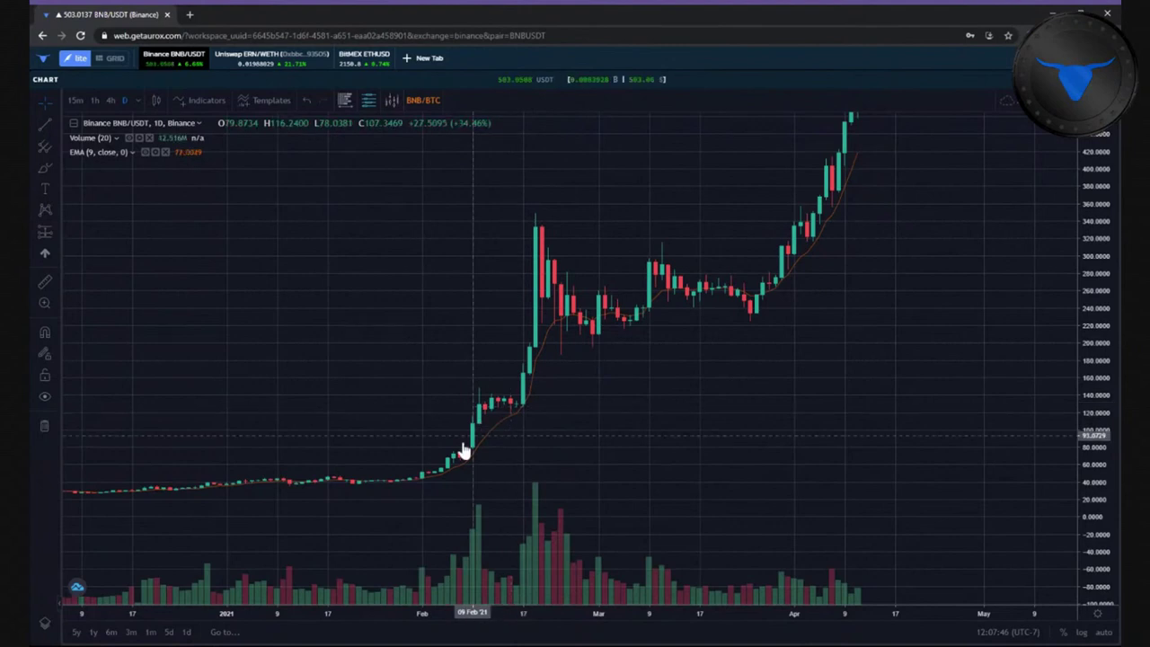
- Measure the BNB/USDT rise from 1 February 2021 to the 19 February 2021 peak with Price Range, and remove the measurement
{"action": "left_click", "coordinate": [54, 228]}
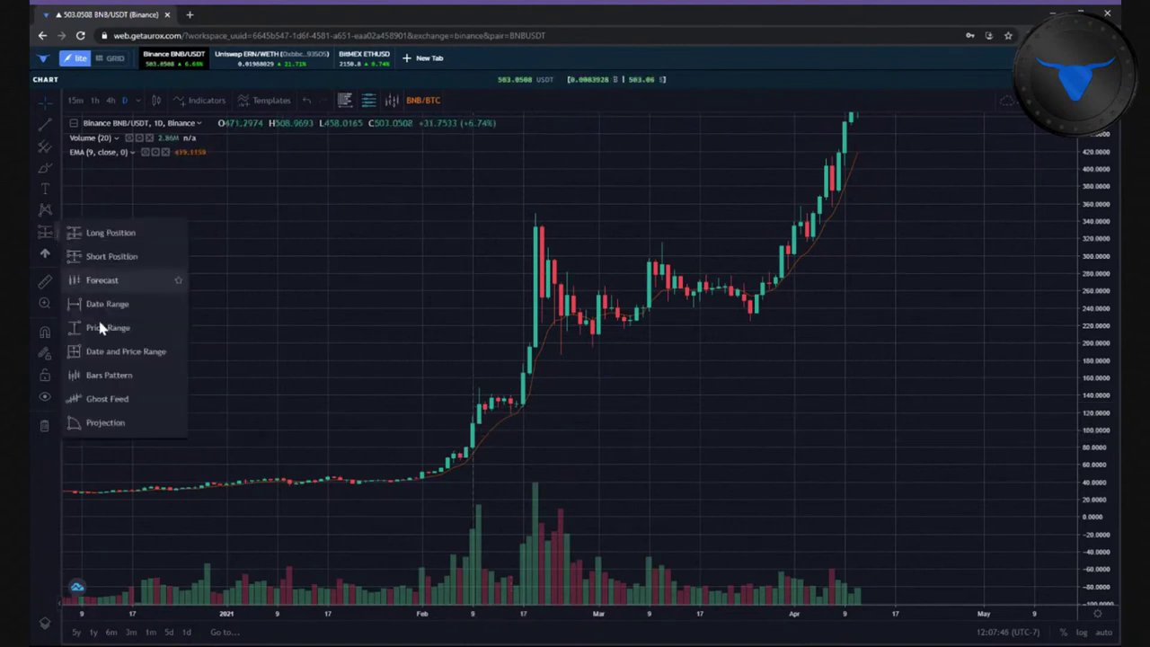
{"action": "left_click", "coordinate": [64, 329]}
{"action": "left_click", "coordinate": [421, 479]}
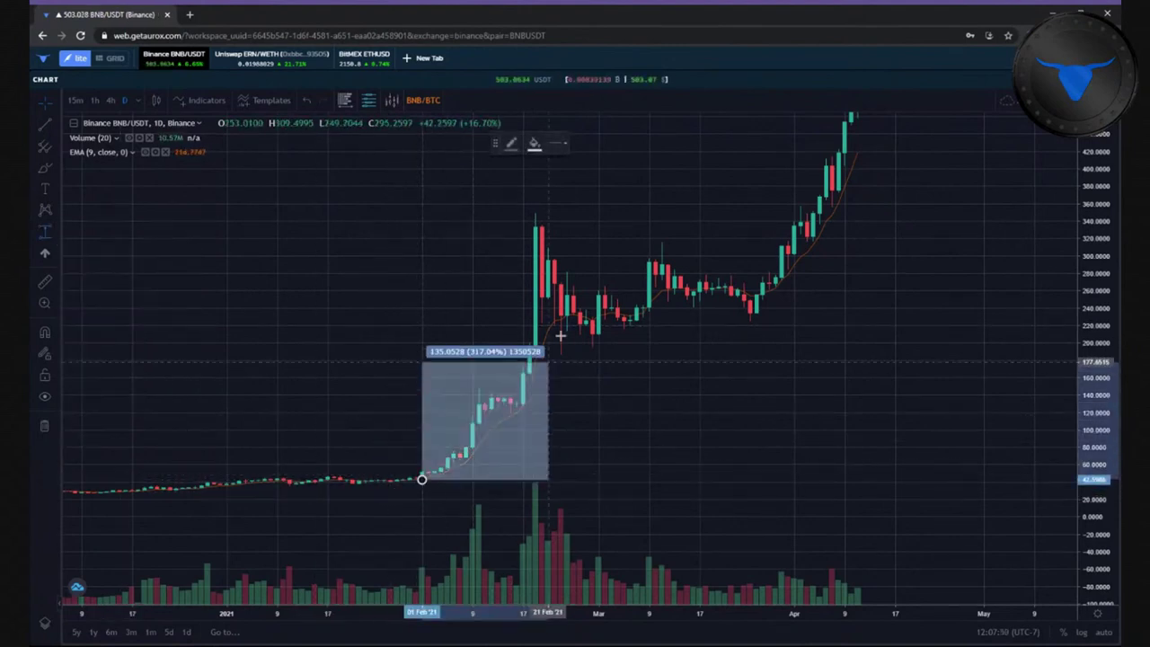
{"action": "left_click", "coordinate": [567, 213]}
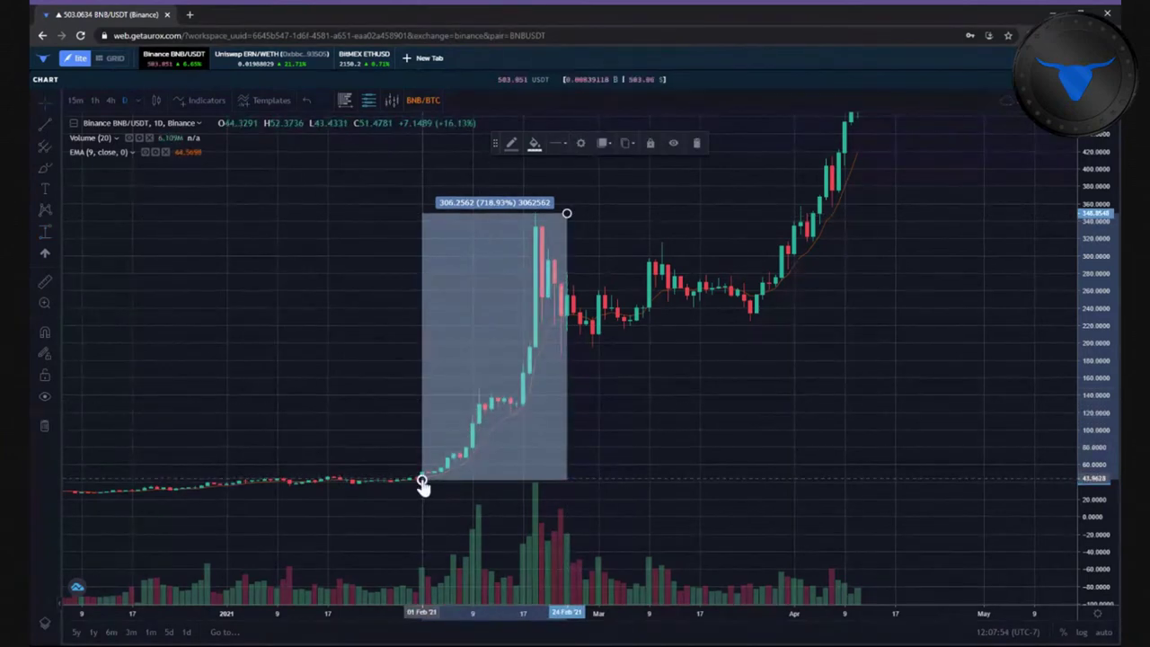
{"action": "left_click_drag", "start_coordinate": [566, 217], "coordinate": [536, 210]}
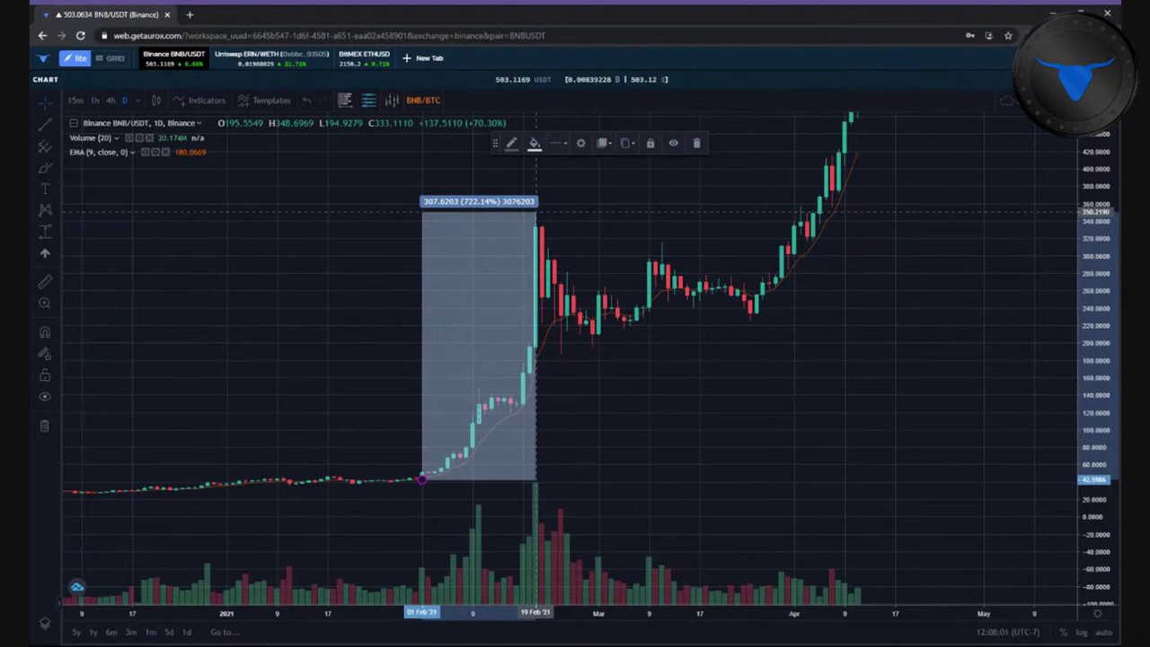
{"action": "right_click", "coordinate": [537, 216]}
{"action": "left_click", "coordinate": [583, 356]}
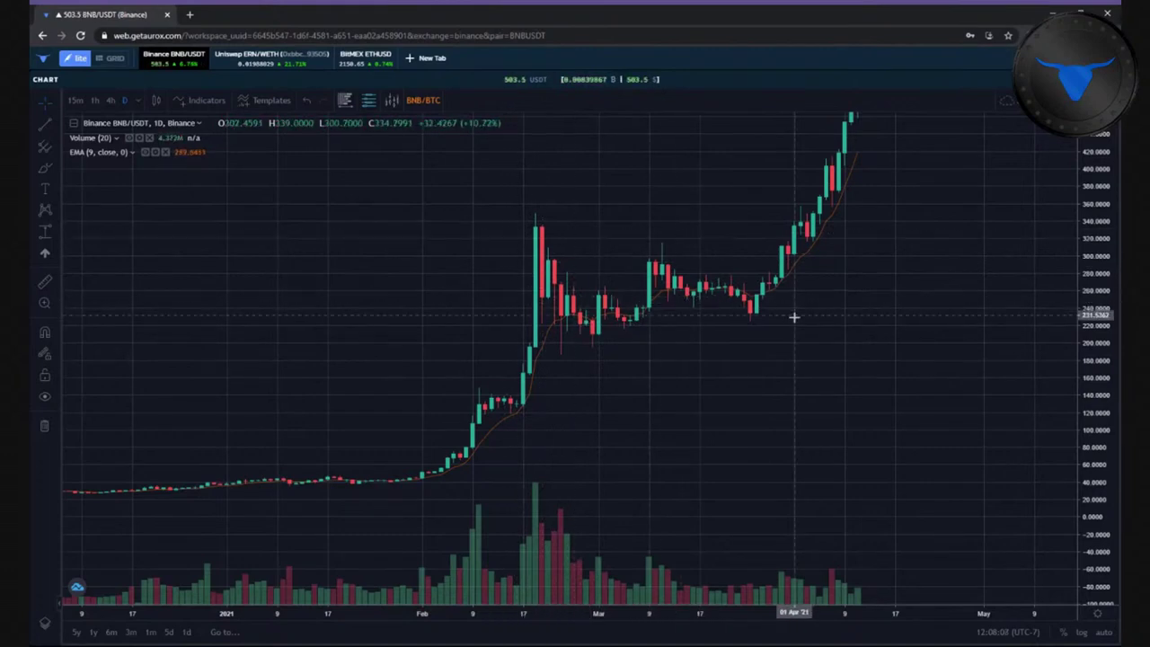
- Sketch a rising brush stroke from the March 2021 high toward about 430 USDT, and delete the stroke
{"action": "left_click_drag", "start_coordinate": [746, 346], "coordinate": [696, 362]}
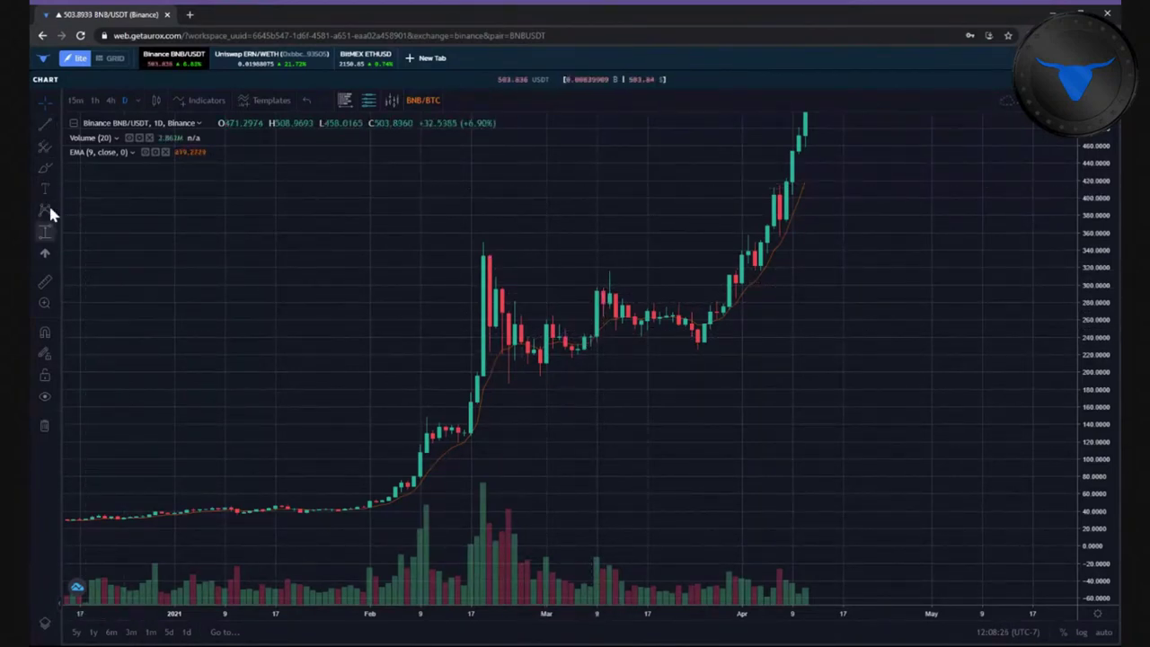
{"action": "left_click", "coordinate": [45, 169]}
{"action": "left_click_drag", "start_coordinate": [609, 288], "coordinate": [677, 166]}
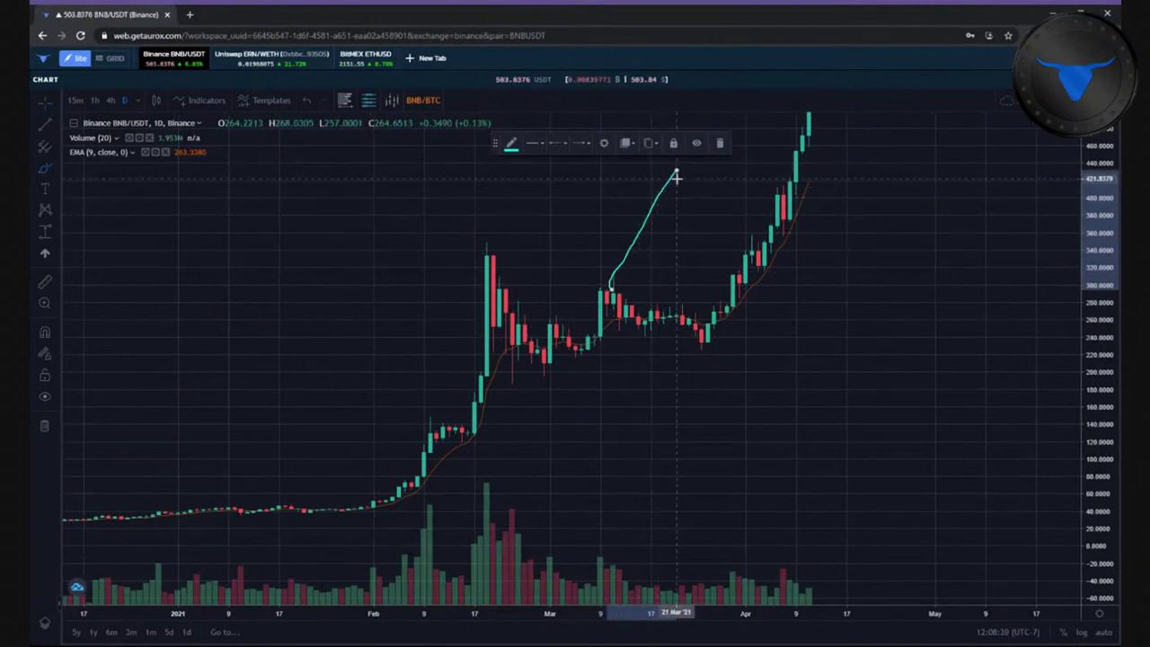
{"action": "left_click", "coordinate": [720, 143]}
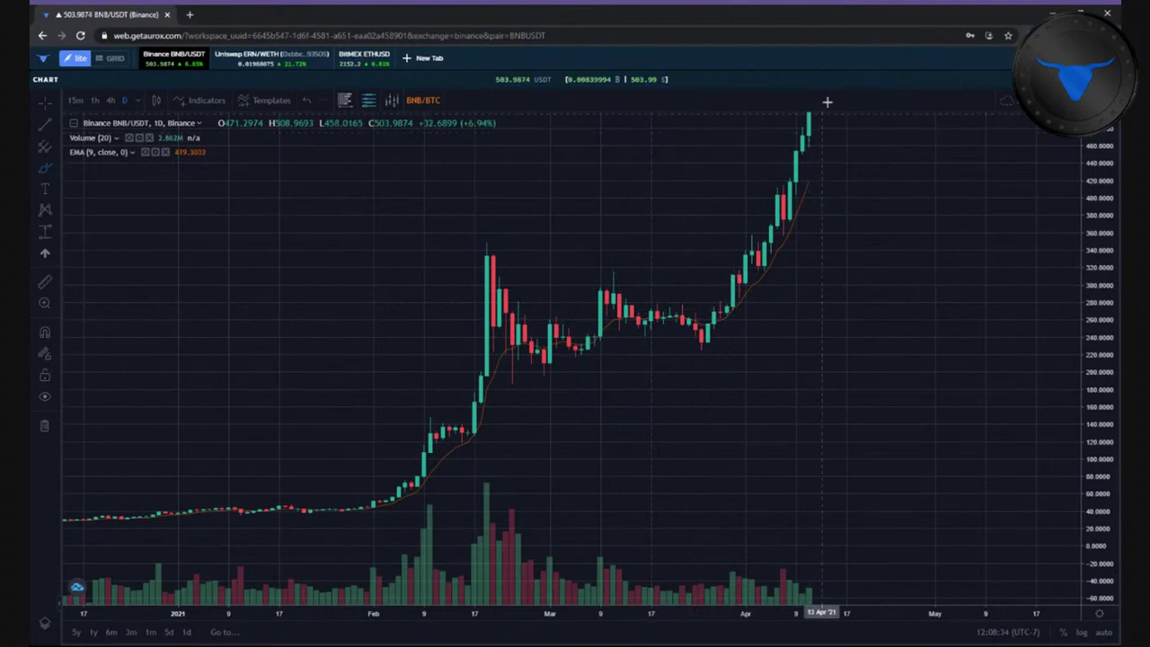
- Rescale the BNB/USDT price axis to show the full April rise, and examine the daily candles back to mid-2020
{"action": "left_click_drag", "start_coordinate": [1089, 189], "coordinate": [1077, 310]}
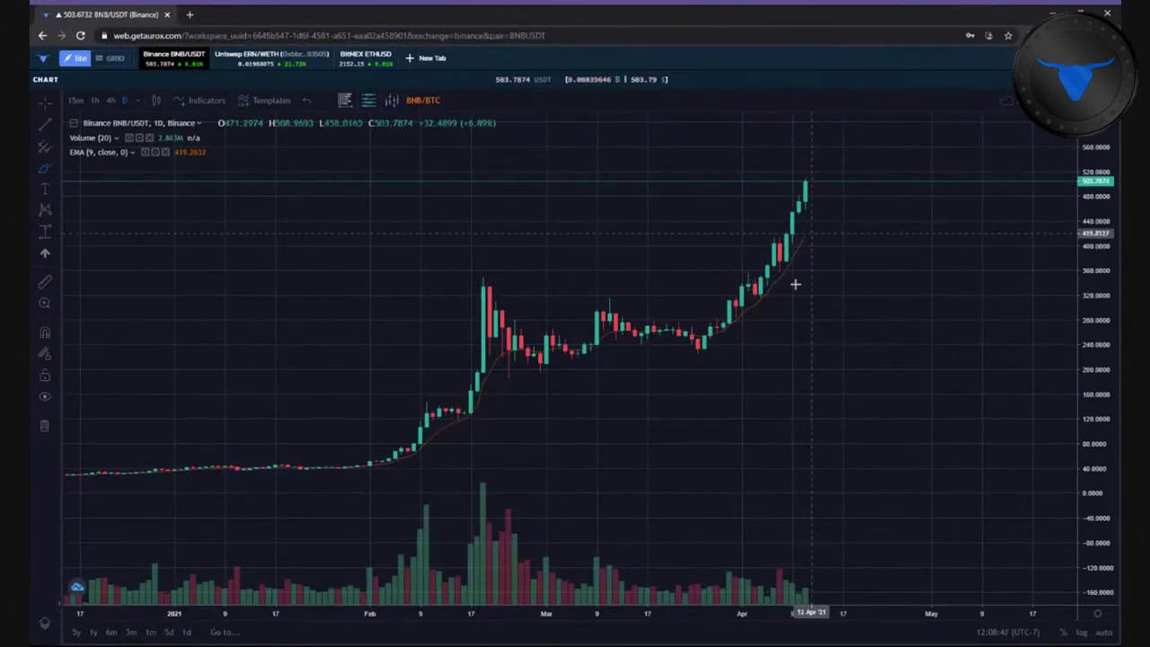
{"action": "left_click_drag", "start_coordinate": [1091, 211], "coordinate": [771, 251]}
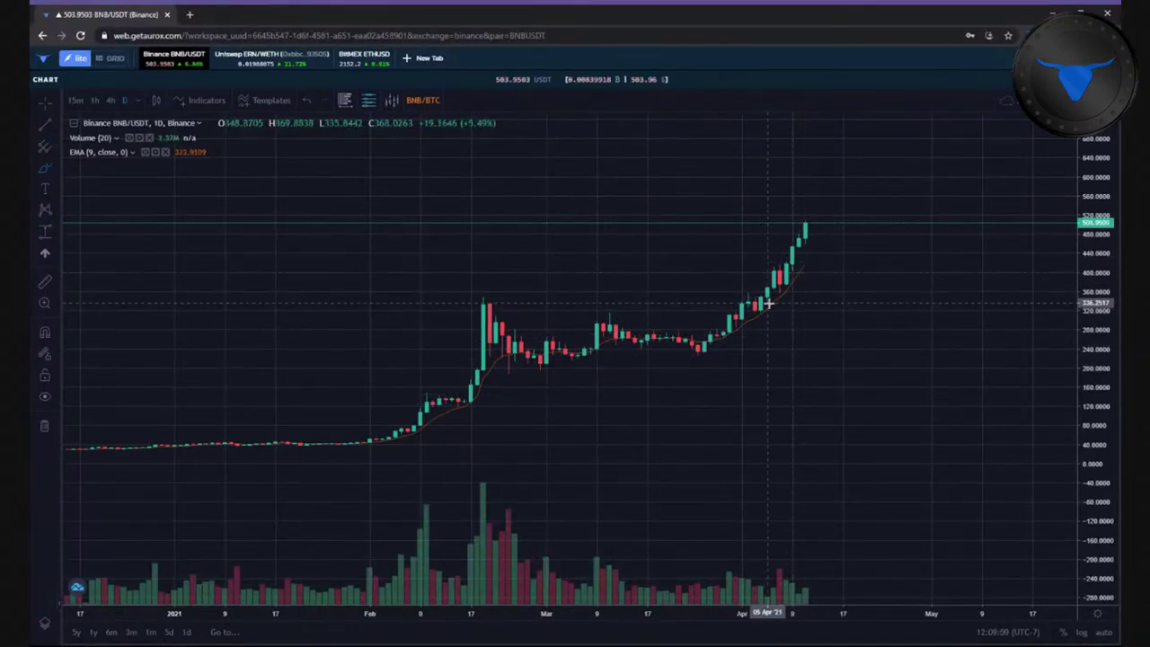
{"action": "scroll", "coordinate": [745, 313], "scroll_direction": "up", "scroll_amount": 3}
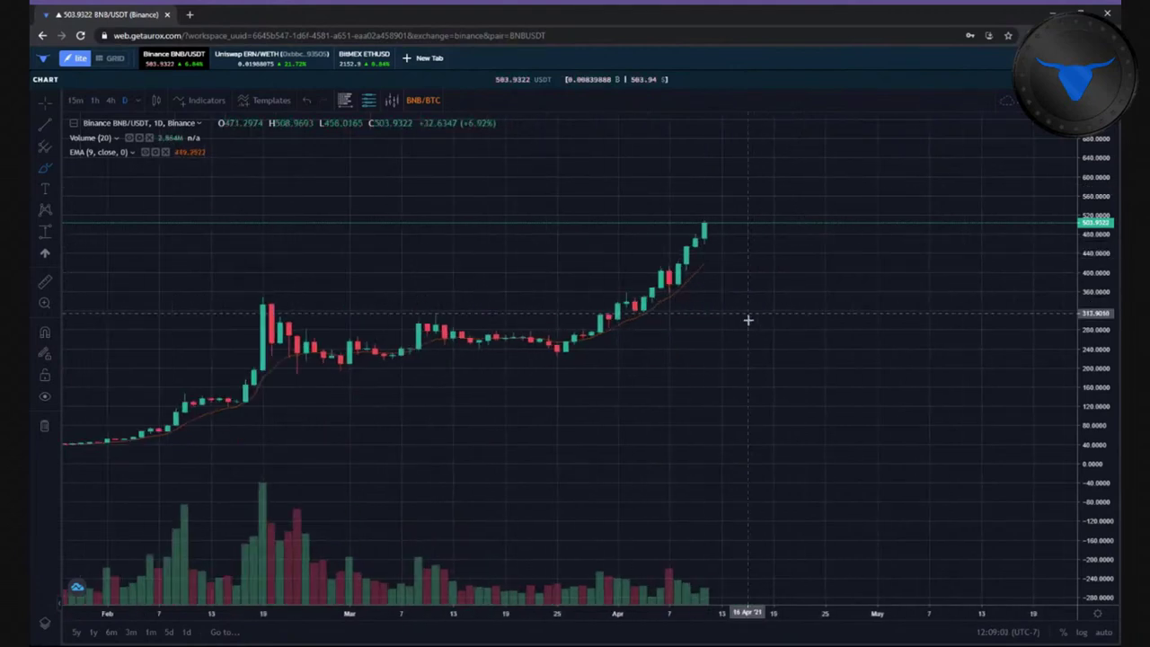
{"action": "scroll", "coordinate": [826, 273], "scroll_direction": "down", "scroll_amount": 3}
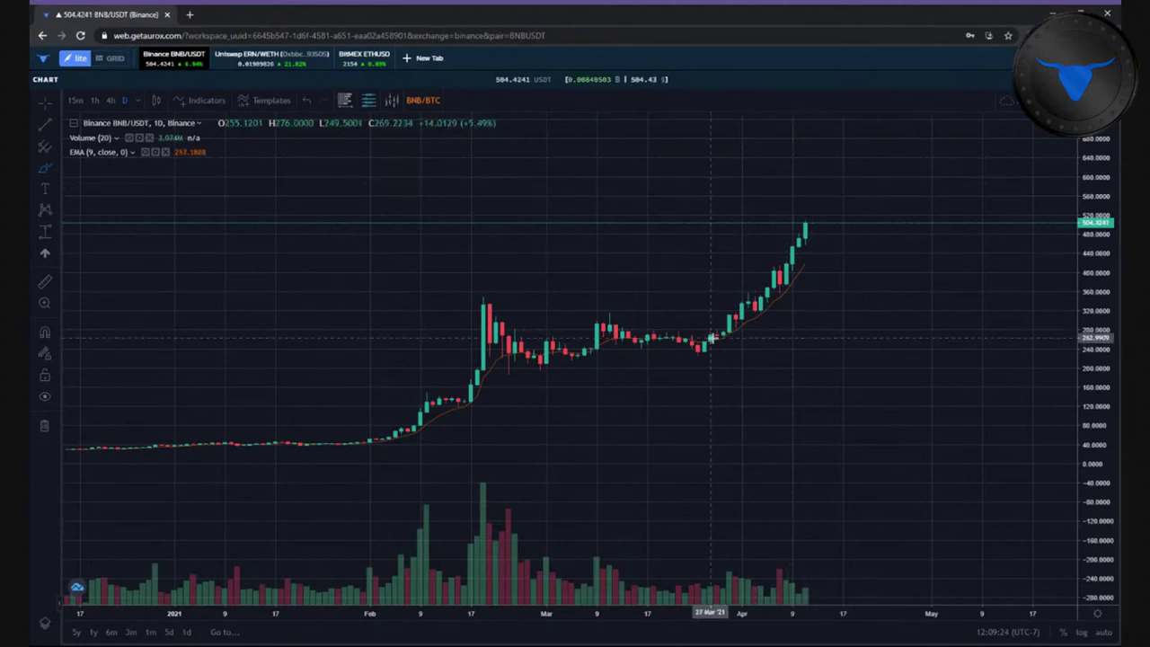
{"action": "scroll", "coordinate": [688, 334], "scroll_direction": "down", "scroll_amount": 5}
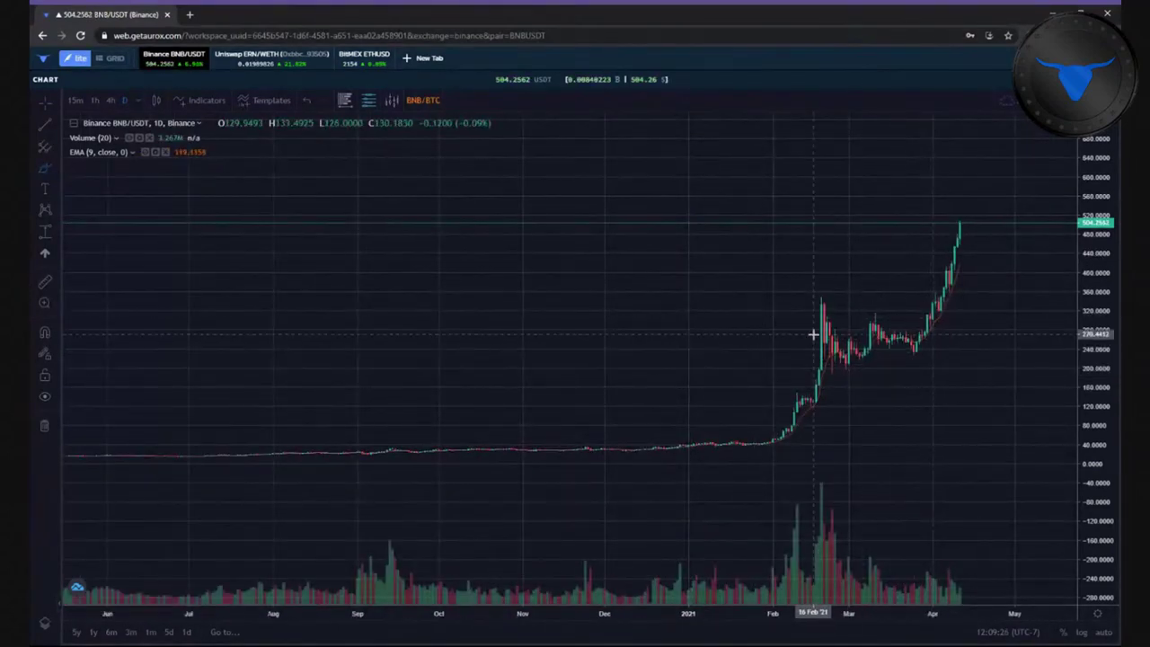
{"action": "left_click_drag", "start_coordinate": [941, 357], "coordinate": [699, 416]}
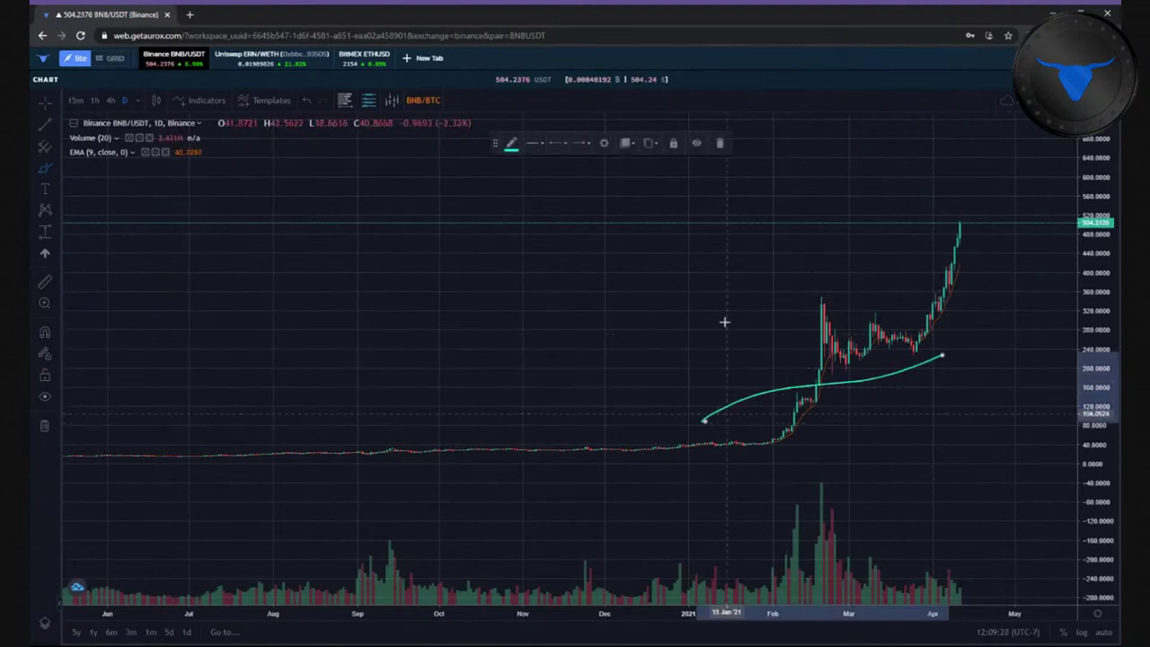
{"action": "left_click", "coordinate": [718, 143]}
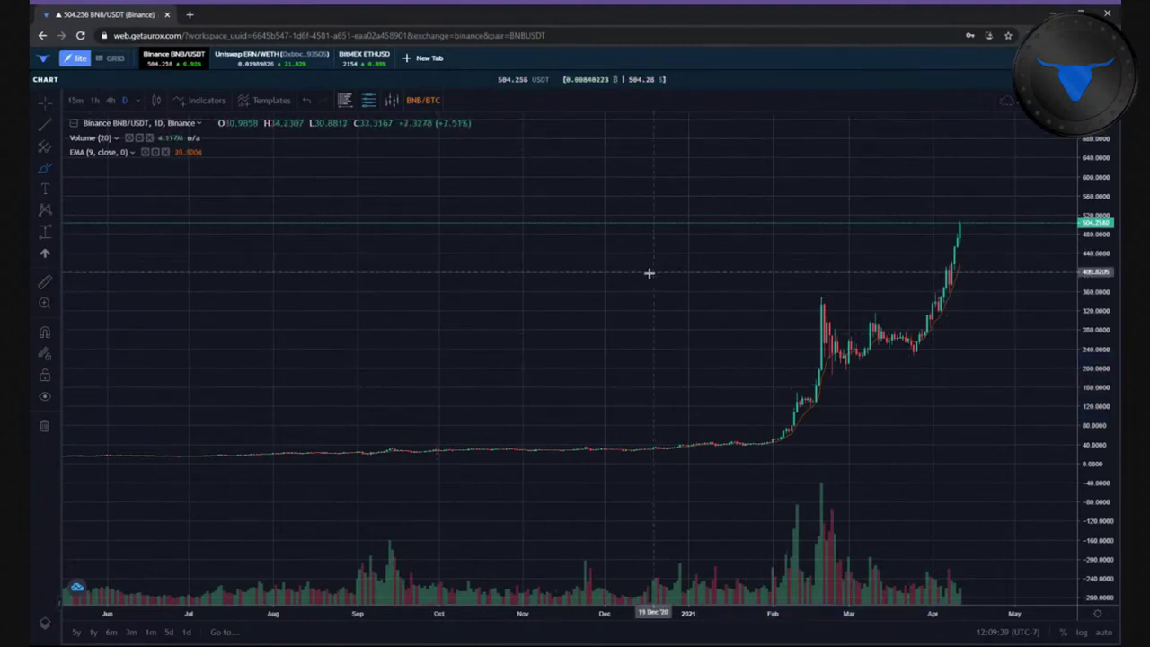
- Brush a projected sideways path from the April 2021 peak to late July, with a mid-June dip to about 400 USDT
{"action": "left_click_drag", "start_coordinate": [657, 267], "coordinate": [380, 339]}
{"action": "left_click_drag", "start_coordinate": [704, 337], "coordinate": [635, 324]}
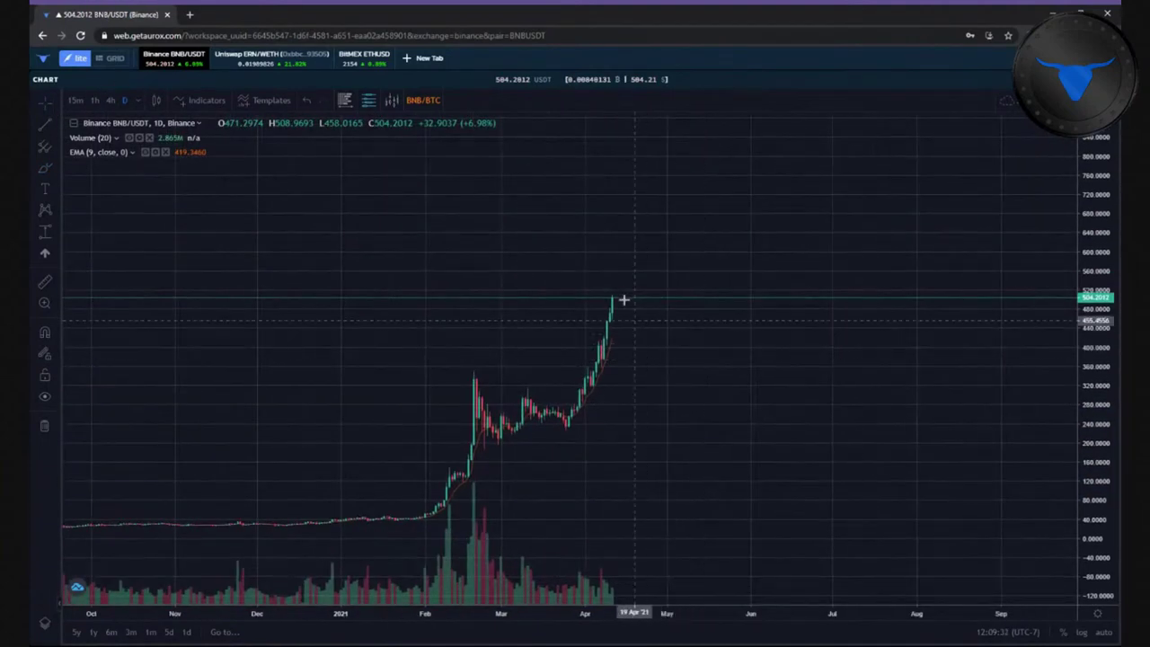
{"action": "left_click", "coordinate": [44, 167]}
{"action": "mouse_move", "coordinate": [615, 300]}
{"action": "left_mouse_down"}
{"action": "mouse_move", "coordinate": [624, 311]}
{"action": "mouse_move", "coordinate": [731, 301]}
{"action": "mouse_move", "coordinate": [816, 344]}
{"action": "mouse_move", "coordinate": [889, 305]}
{"action": "left_mouse_up"}
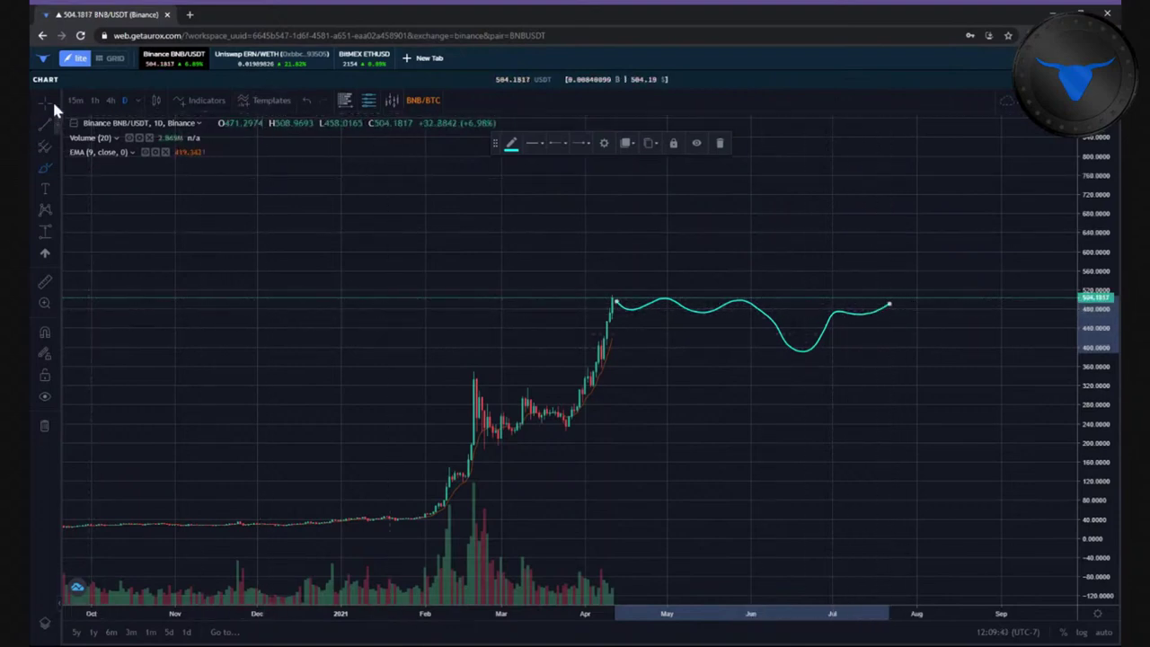
- Draw an arrow from the end of the projected path, about 502 USDT on 25 July 2021, to about 785 USDT on 27 August
{"action": "scroll", "coordinate": [459, 293], "scroll_direction": "right", "scroll_amount": 5}
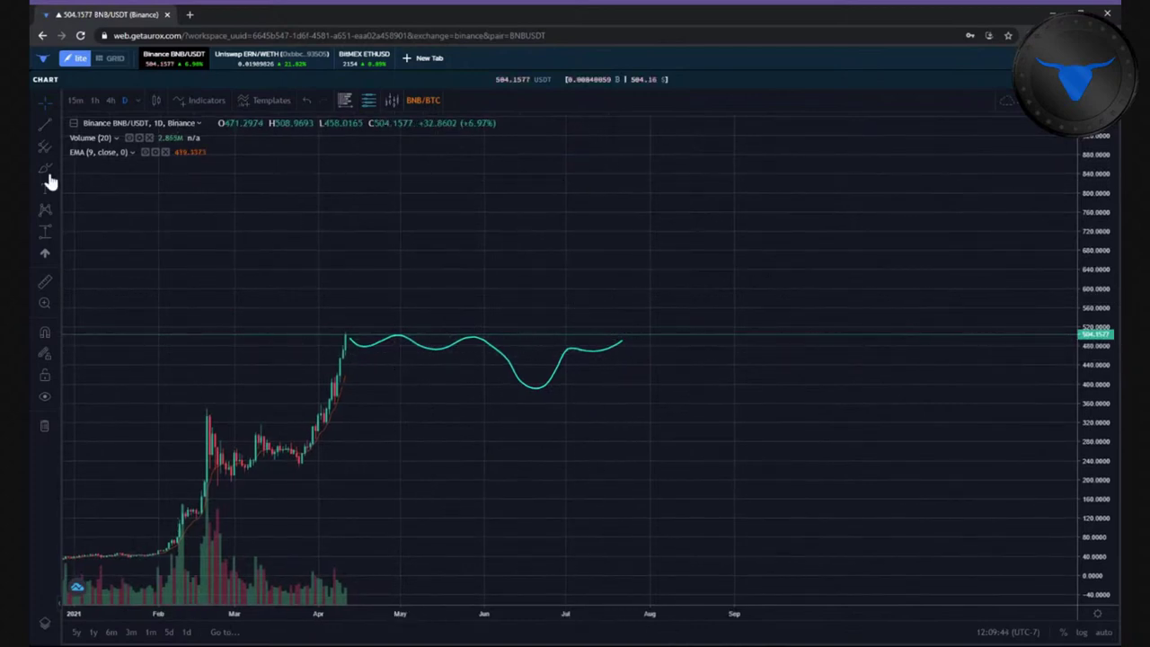
{"action": "left_click", "coordinate": [57, 121]}
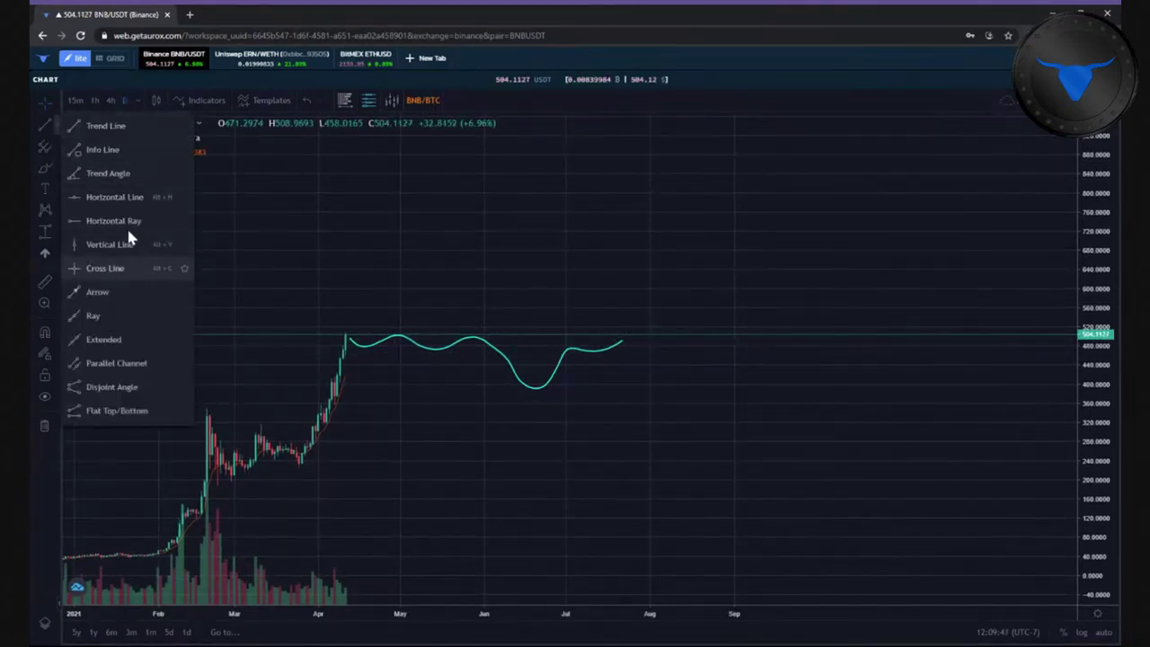
{"action": "left_click", "coordinate": [96, 290]}
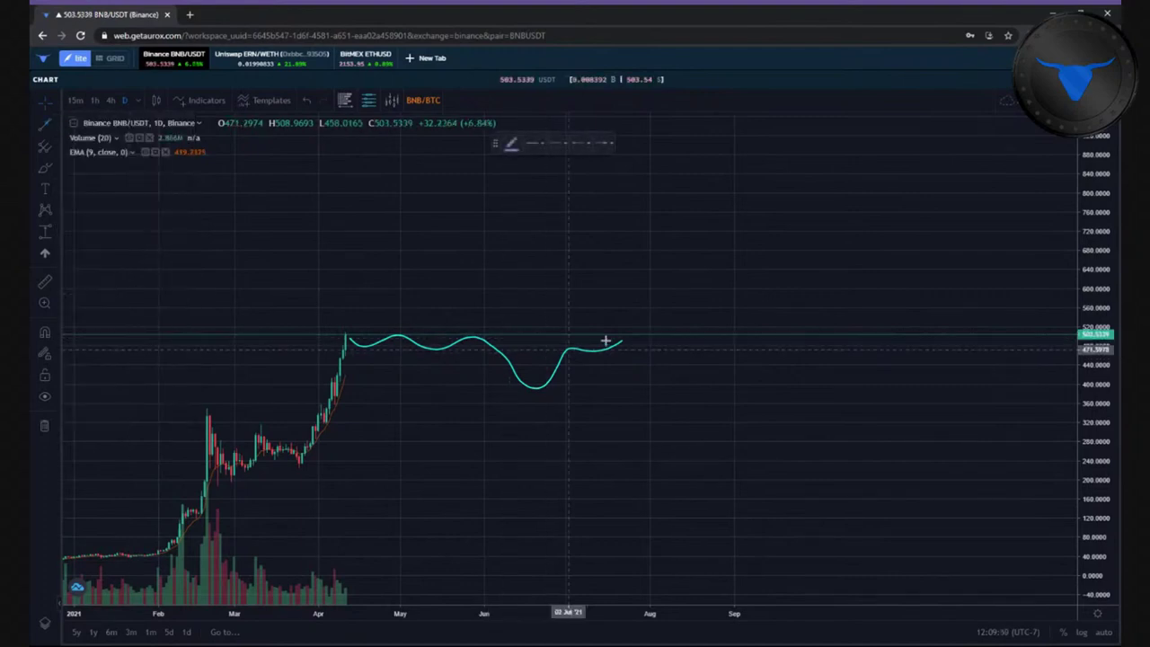
{"action": "left_click", "coordinate": [634, 335]}
{"action": "left_click", "coordinate": [724, 201]}
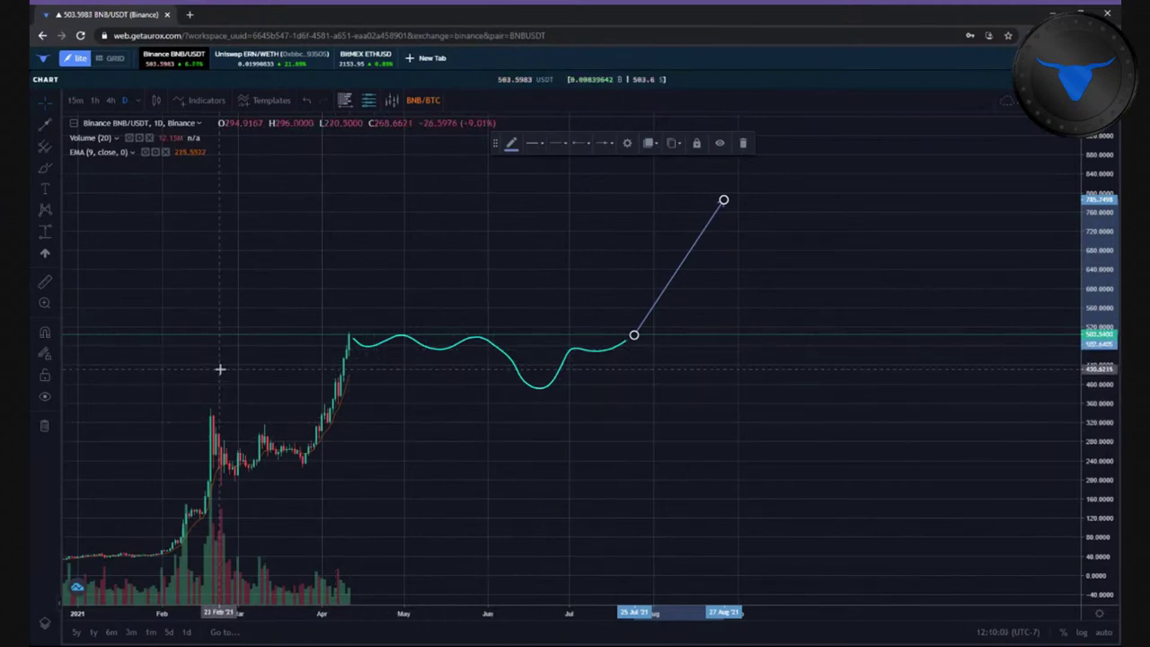
{"action": "left_click", "coordinate": [100, 316]}
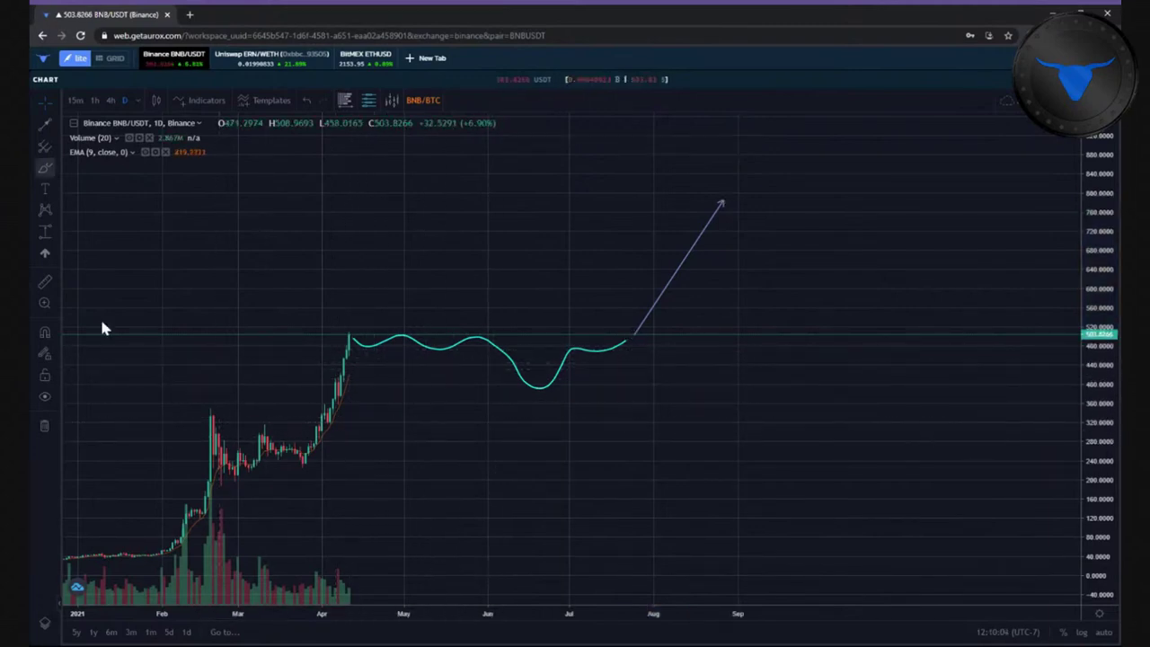
- Draw a Fib Retracement from about 223 USDT on 21 March 2021 to about 507.6 USDT, extending to 20 June
{"action": "left_click_drag", "start_coordinate": [151, 356], "coordinate": [291, 259]}
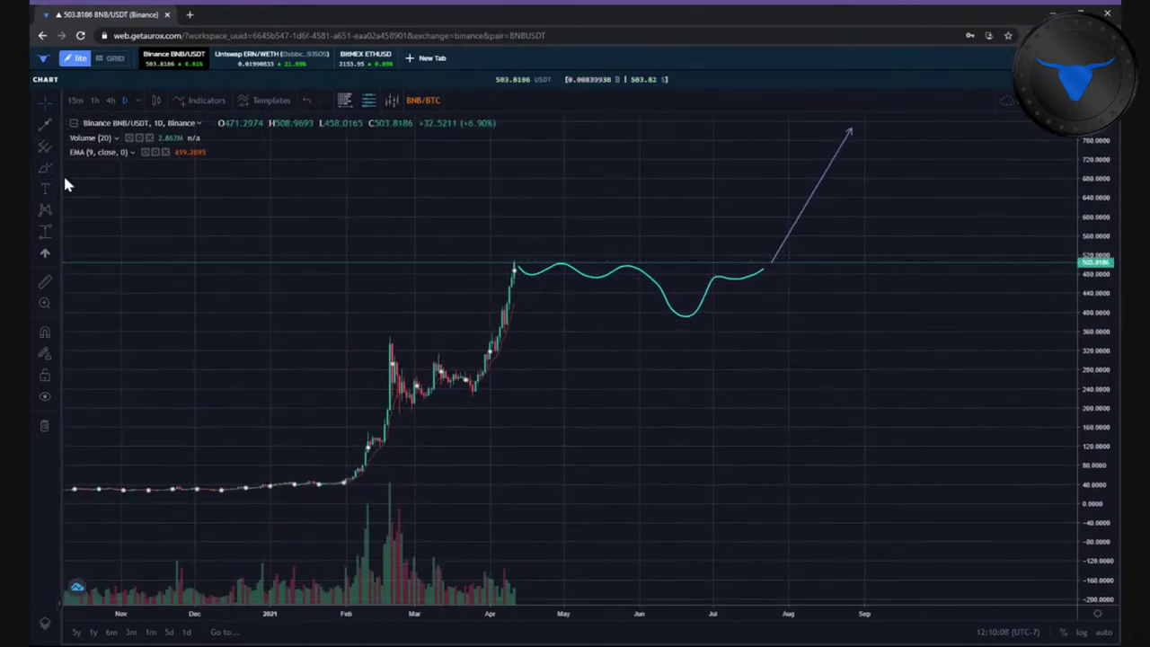
{"action": "left_click", "coordinate": [58, 146]}
{"action": "left_click", "coordinate": [115, 361]}
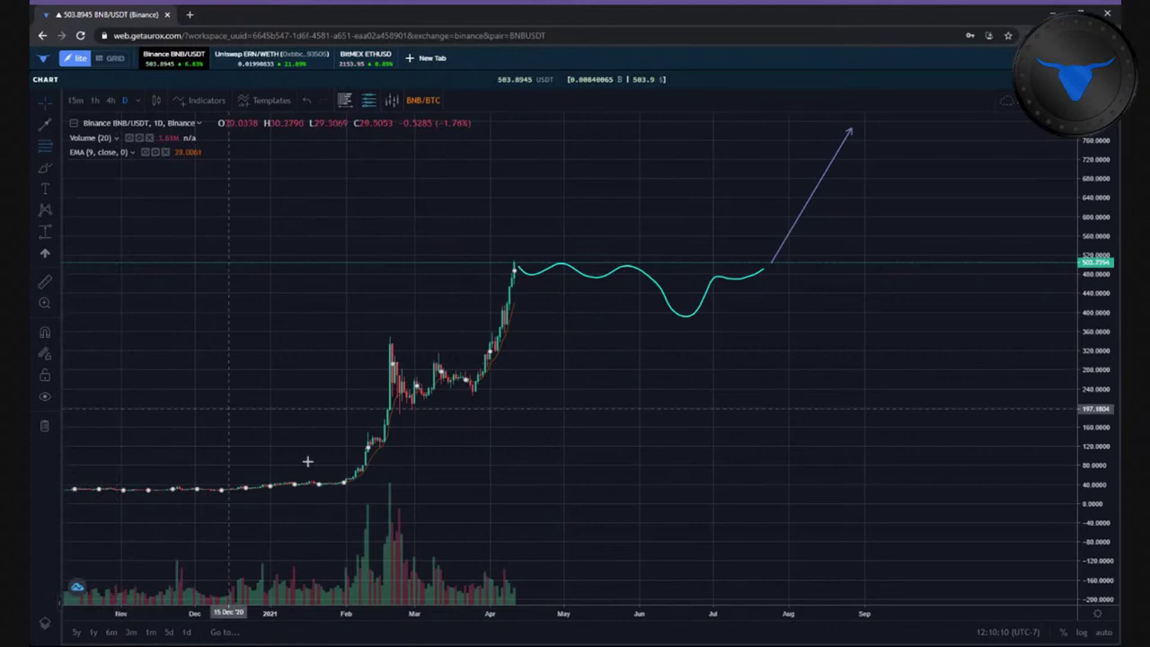
{"action": "left_click", "coordinate": [463, 396]}
{"action": "left_click", "coordinate": [671, 262]}
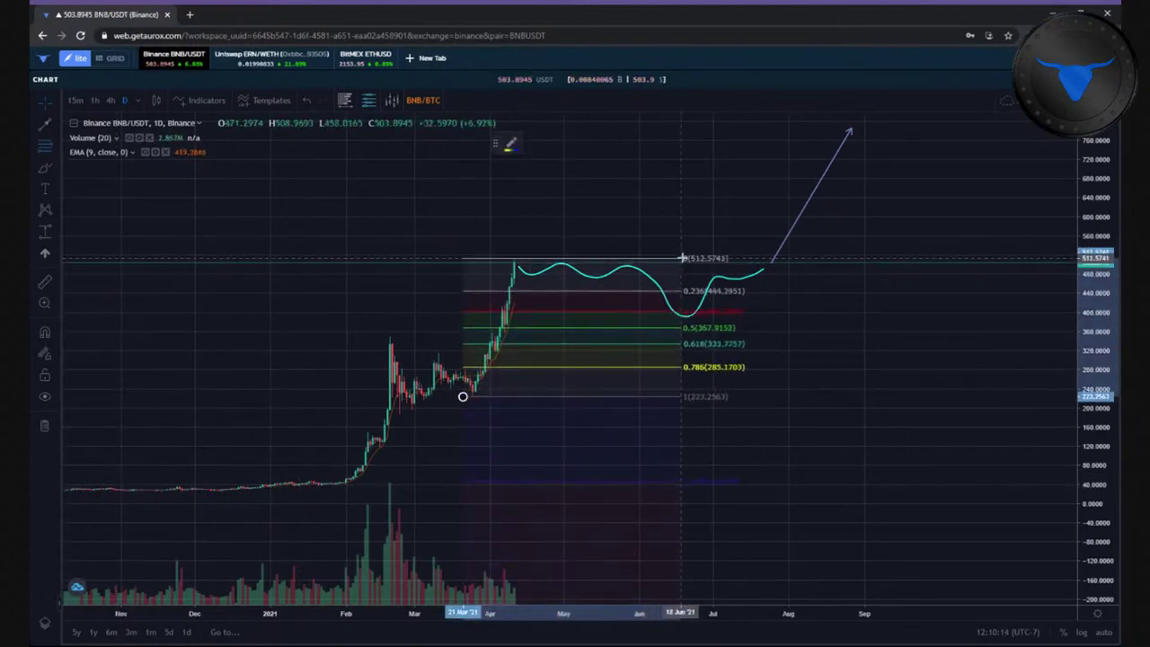
{"action": "left_click", "coordinate": [685, 261]}
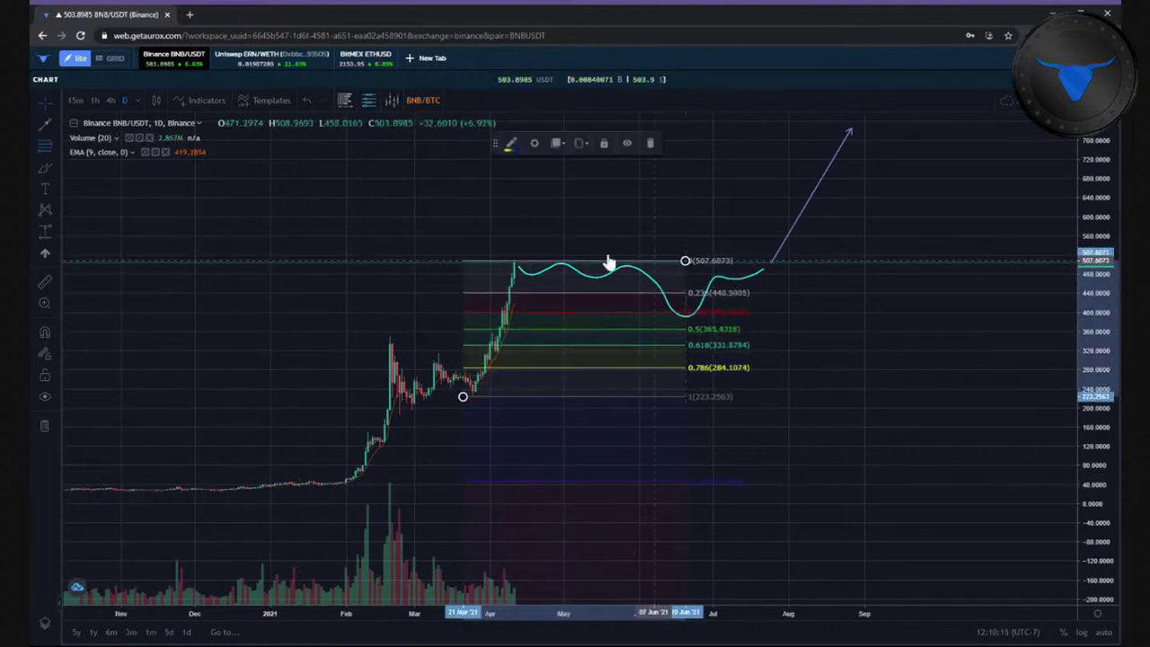
- Draw a green rectangle between the 0.618 and 0.786 retracement levels, from 20 April to 23 May 2021
{"action": "left_click", "coordinate": [53, 162]}
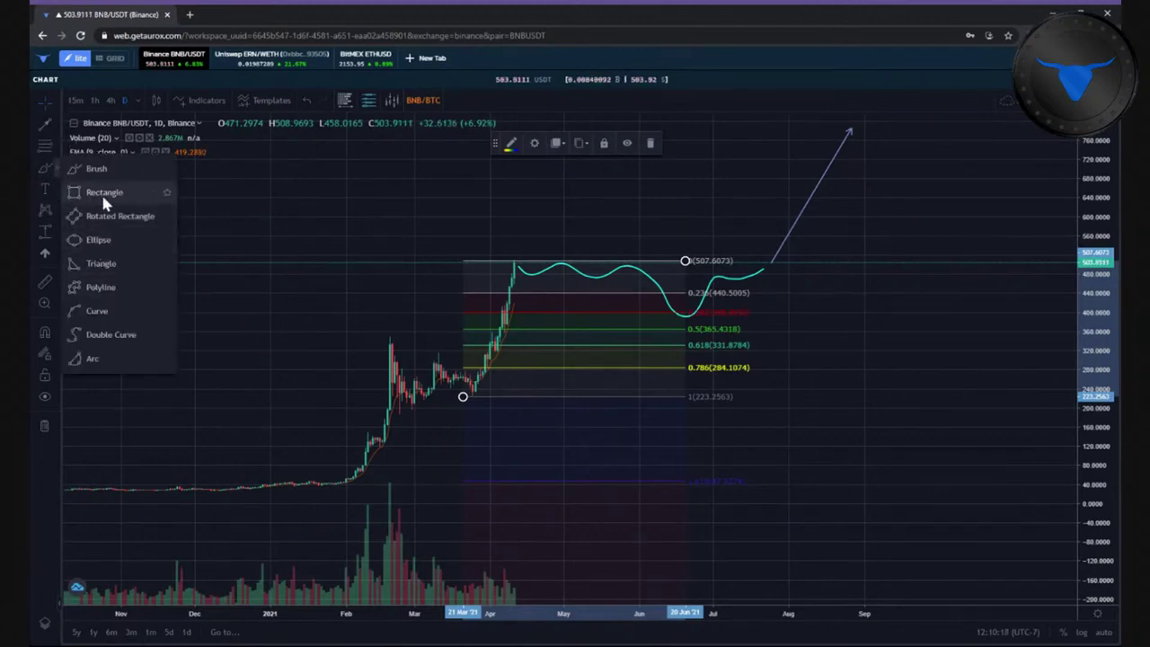
{"action": "left_click", "coordinate": [101, 193]}
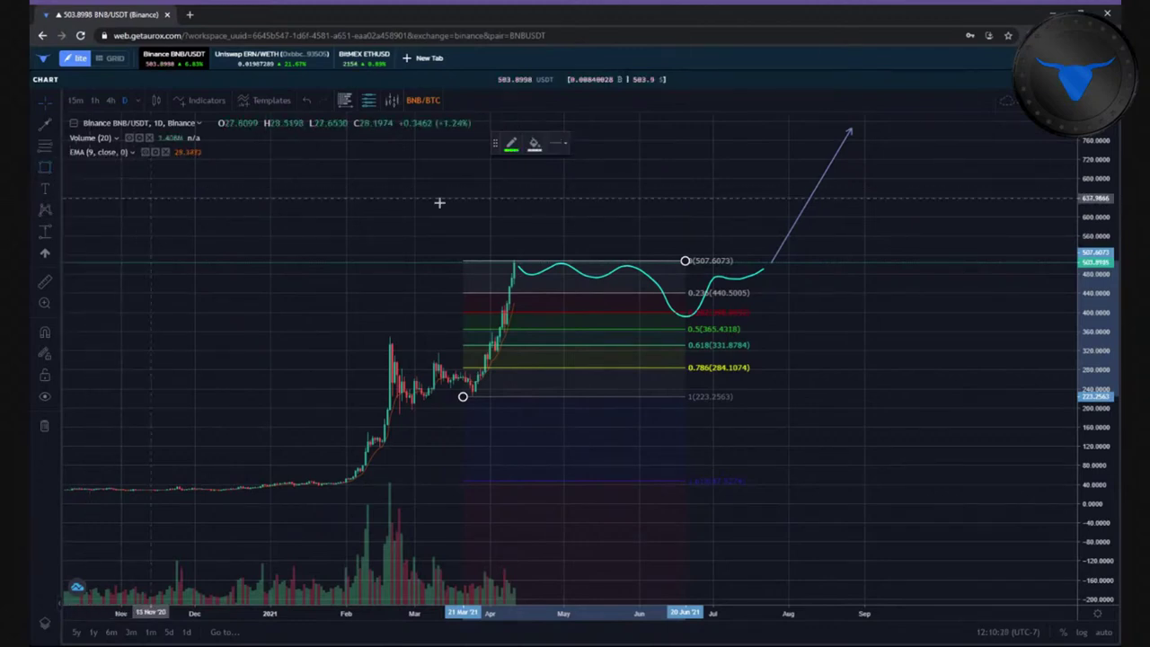
{"action": "left_click", "coordinate": [536, 144]}
{"action": "left_click", "coordinate": [574, 178]}
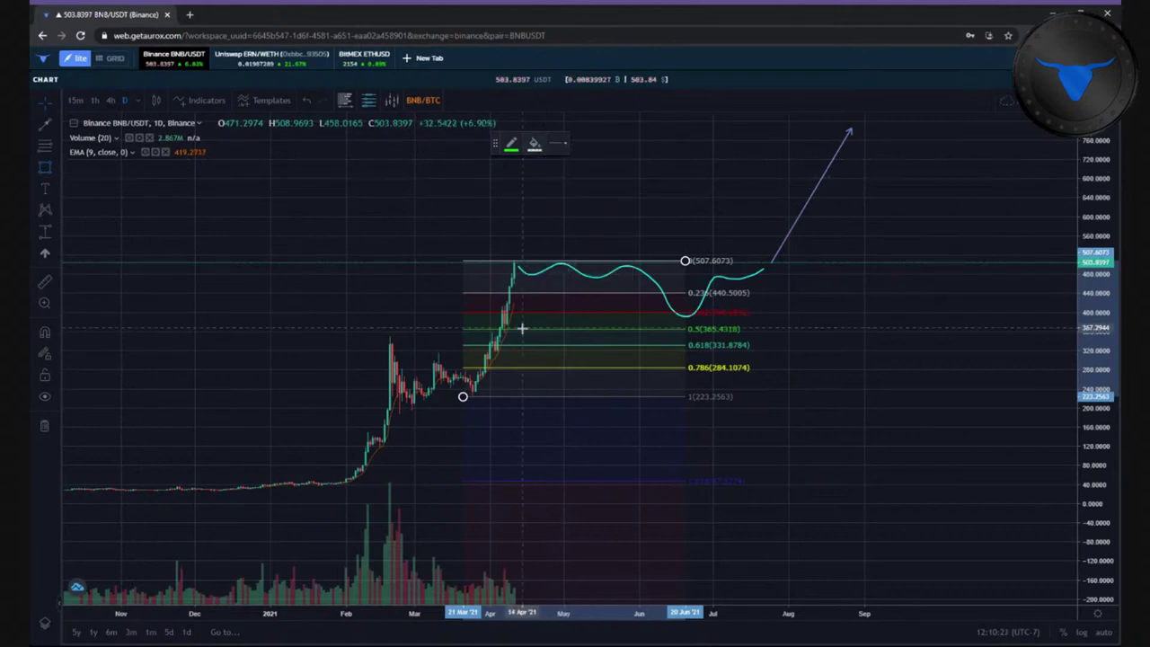
{"action": "mouse_move", "coordinate": [535, 347]}
{"action": "left_mouse_down"}
{"action": "mouse_move", "coordinate": [602, 375]}
{"action": "mouse_move", "coordinate": [615, 369]}
{"action": "left_mouse_up"}
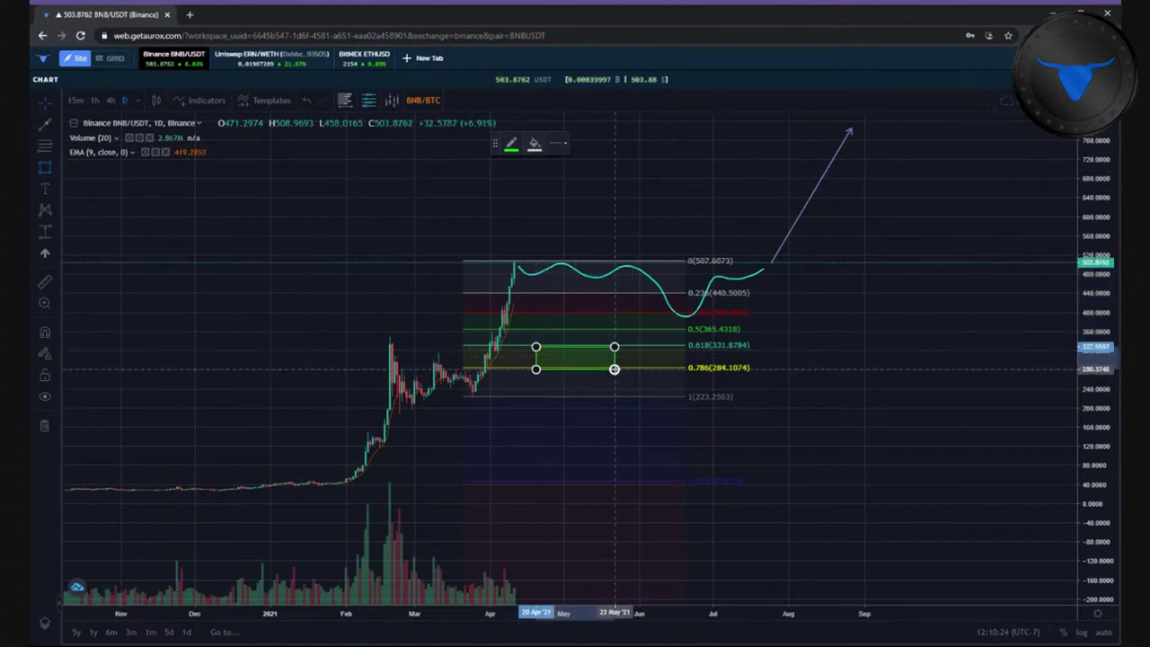
- Move the retracement's starting anchor to about 34.5 USDT on 14 January 2021, before the February breakout
{"action": "mouse_move", "coordinate": [463, 396]}
{"action": "left_mouse_down"}
{"action": "mouse_move", "coordinate": [392, 395]}
{"action": "mouse_move", "coordinate": [480, 389]}
{"action": "left_mouse_up"}
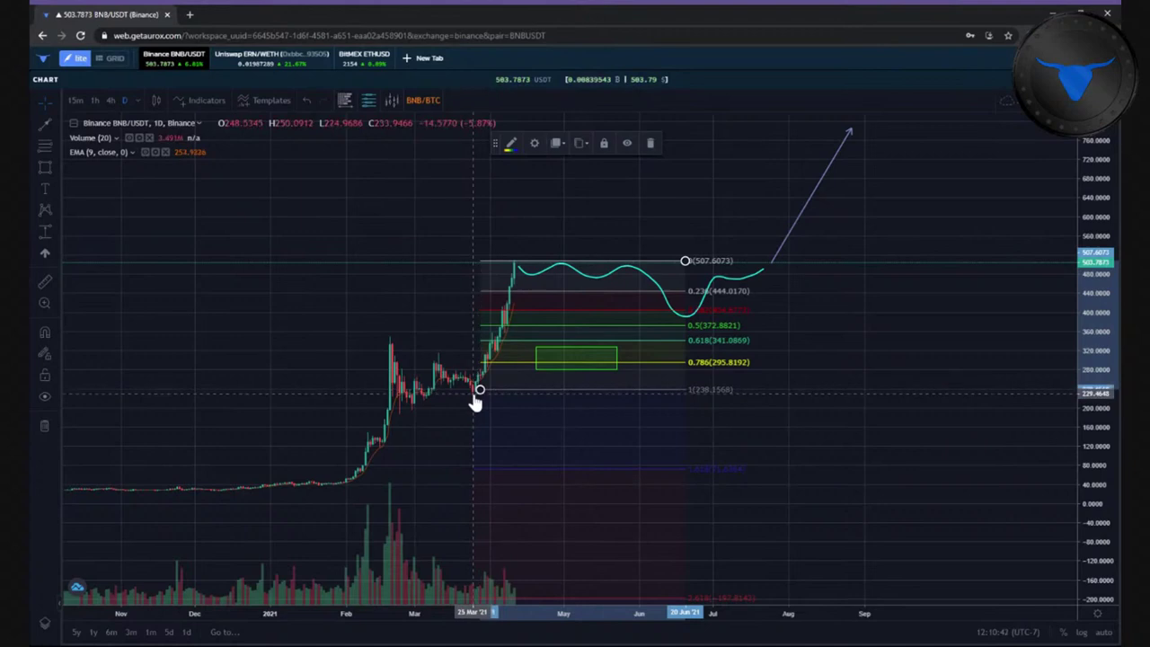
{"action": "left_click_drag", "start_coordinate": [479, 392], "coordinate": [302, 486]}
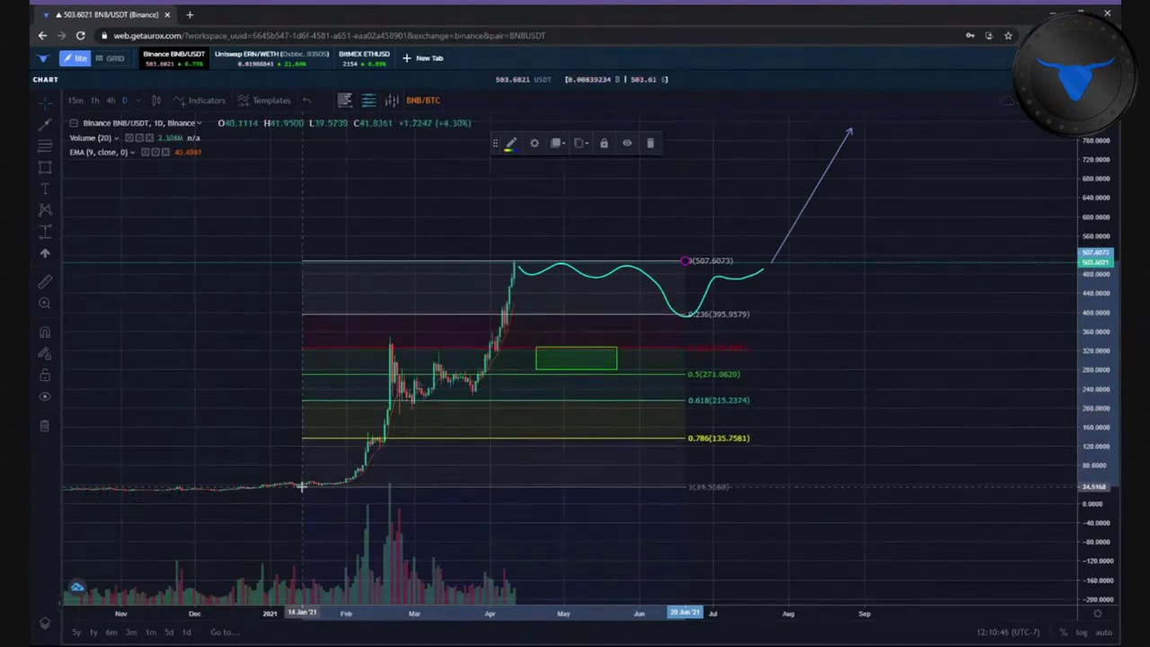
{"action": "left_click_drag", "start_coordinate": [741, 447], "coordinate": [888, 447]}
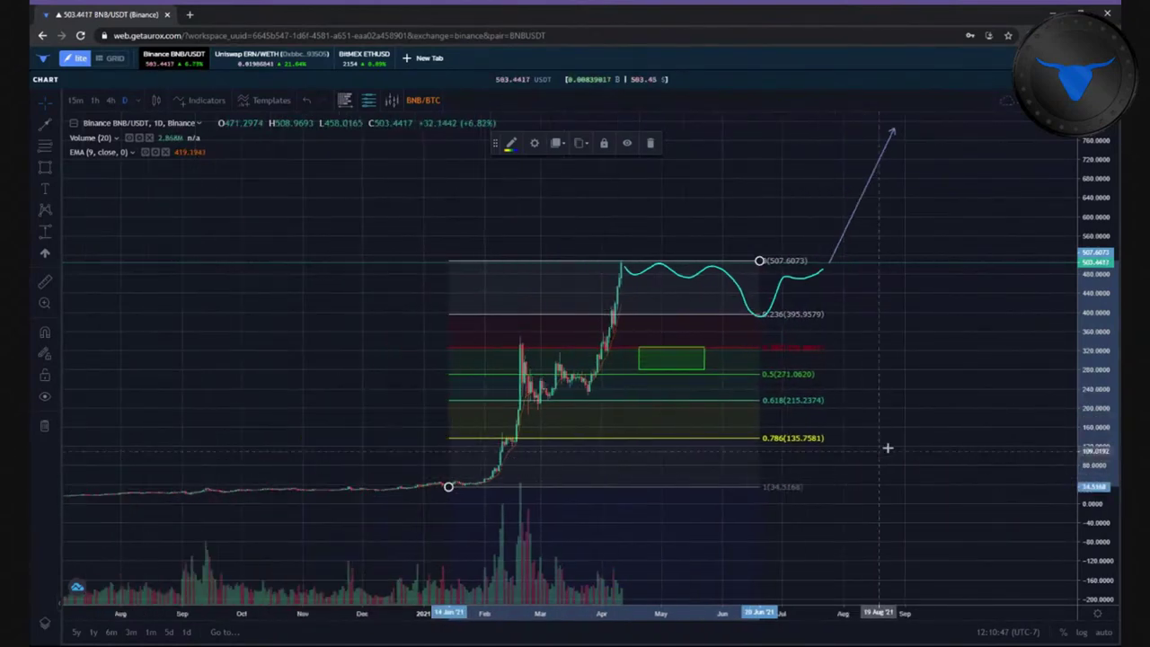
{"action": "left_click", "coordinate": [956, 437]}
- Draw a second green rectangle between the new 0.618 and 0.786 levels, from 26 April to about 18 June 2021
{"action": "left_click", "coordinate": [40, 172]}
{"action": "left_click_drag", "start_coordinate": [650, 399], "coordinate": [756, 436]}
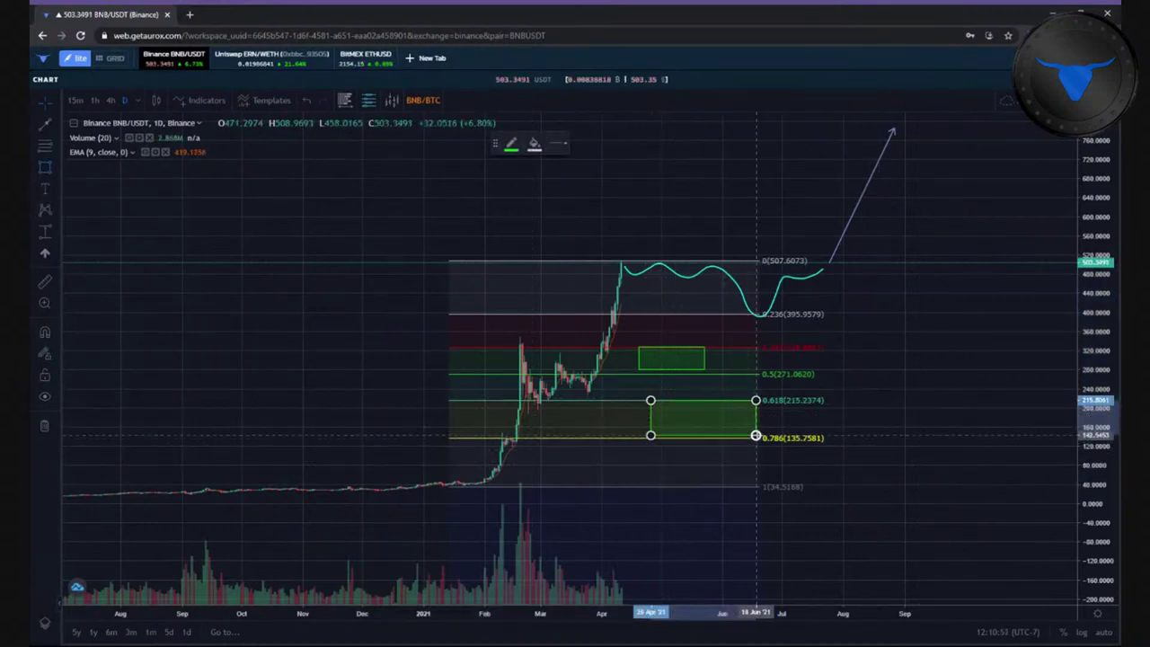
{"action": "left_click", "coordinate": [885, 446]}
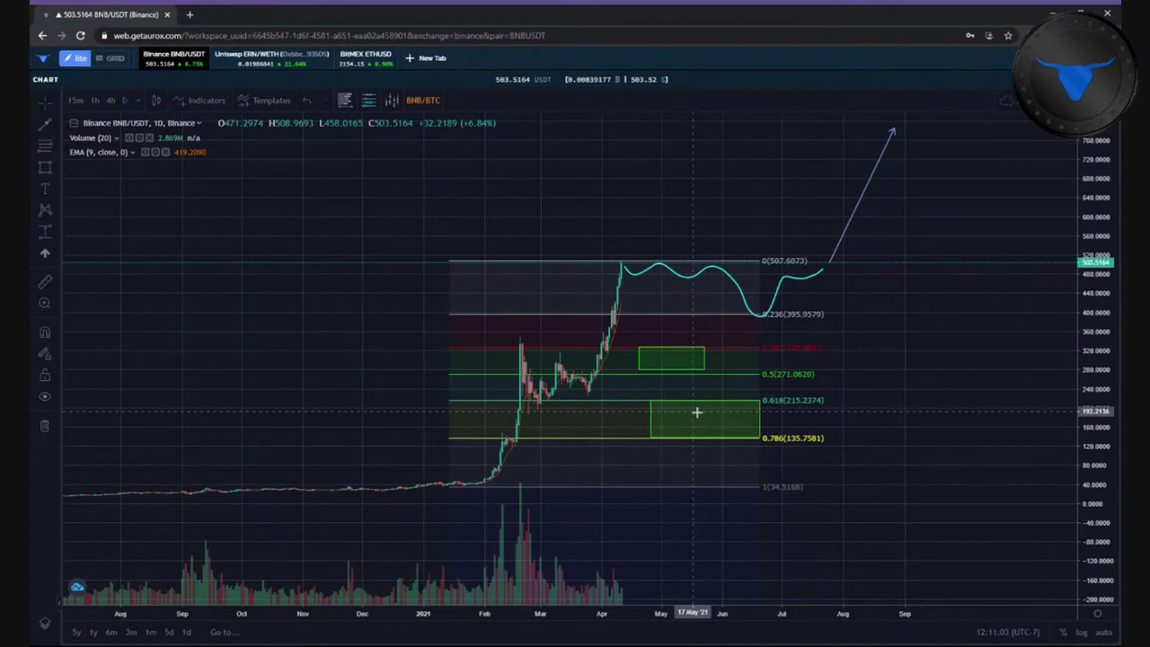
{"action": "left_click", "coordinate": [674, 356]}
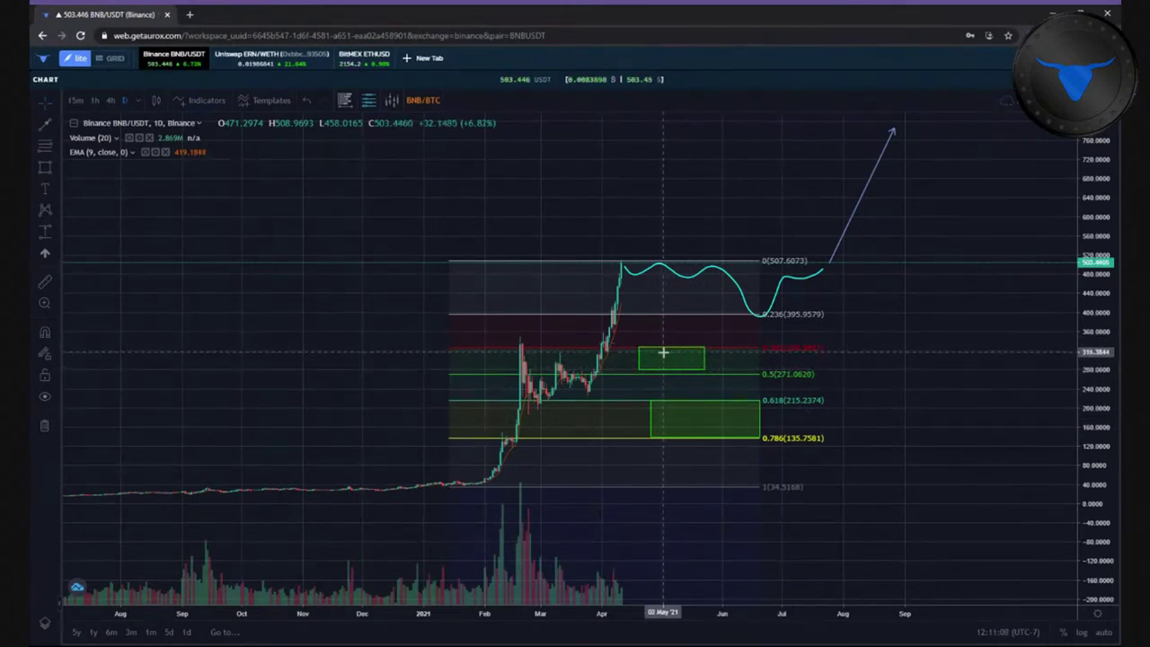
{"action": "left_click", "coordinate": [684, 408]}
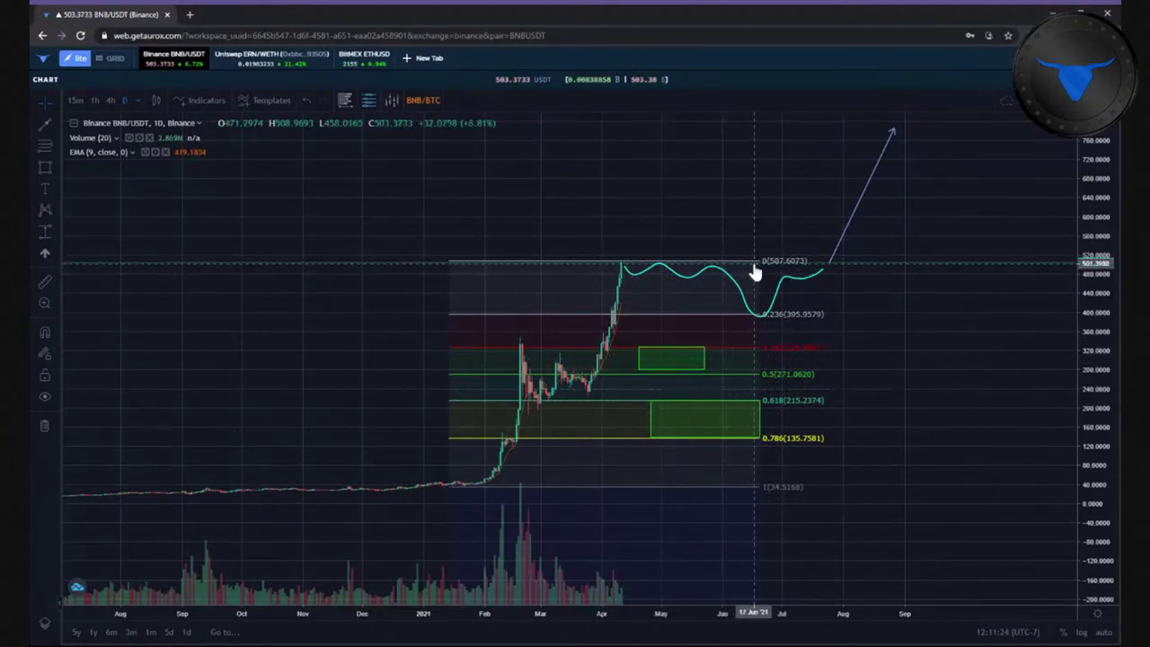
- Stretch the retracement's upper anchor to about 681 USDT on 7 July 2021, and remove the retracement from the chart
{"action": "left_click_drag", "start_coordinate": [759, 263], "coordinate": [793, 177]}
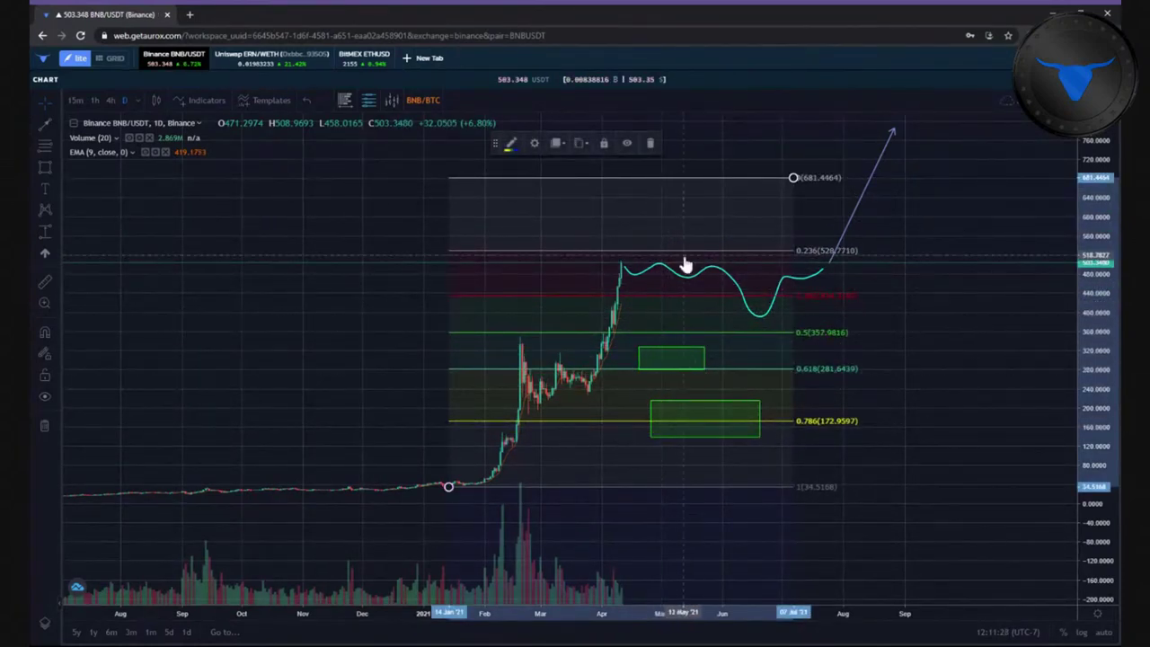
{"action": "left_click", "coordinate": [650, 145]}
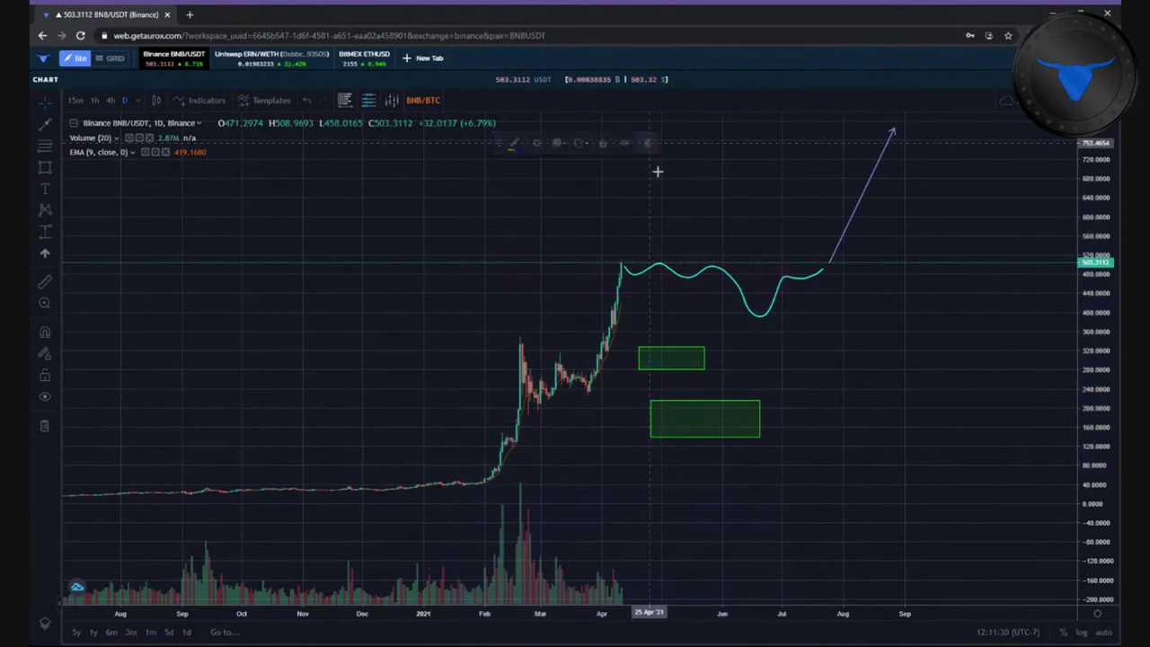
- Move the lower green rectangle's bottom-right corner to about 134 USDT on 19 June 2021
{"action": "left_click", "coordinate": [757, 440]}
{"action": "right_click", "coordinate": [757, 440]}
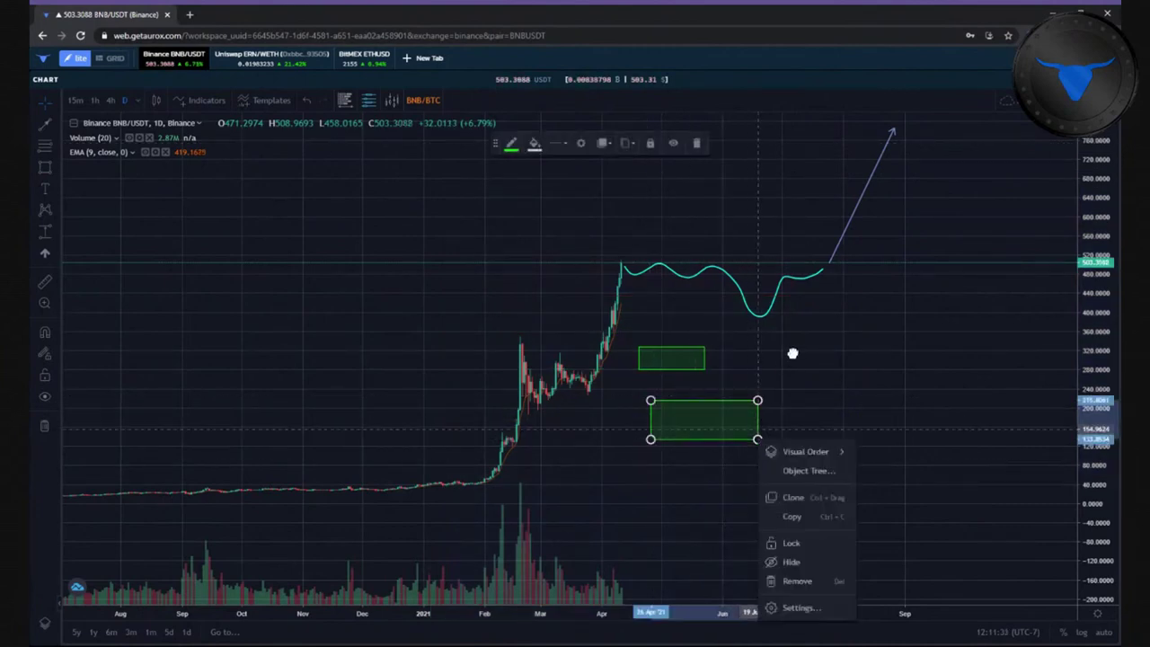
{"action": "left_click_drag", "start_coordinate": [593, 331], "coordinate": [629, 243]}
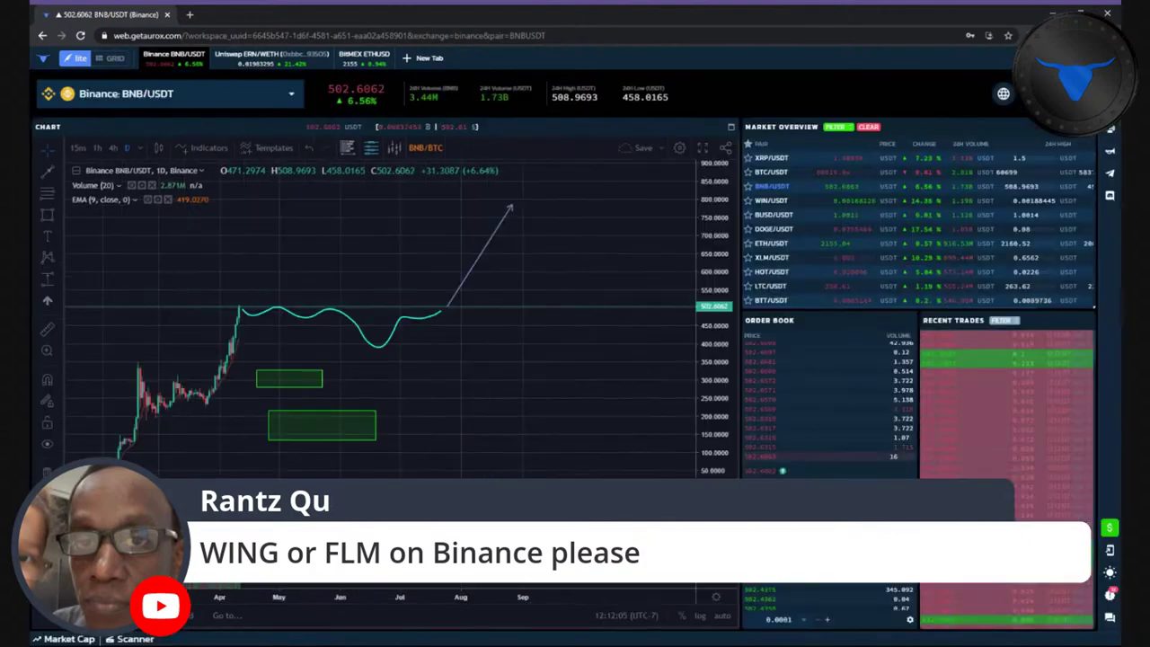
- Search the trading pairs for "wing" and load the Binance WINGS/BTC chart
{"action": "left_click", "coordinate": [114, 83]}
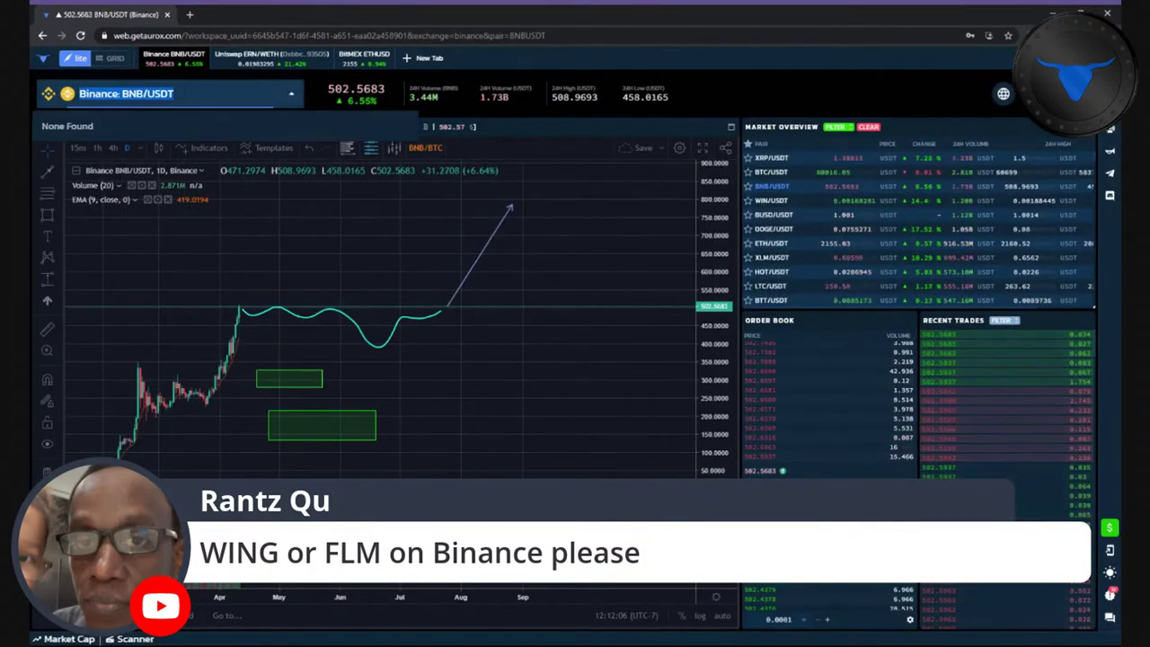
{"action": "type", "text": "wing"}
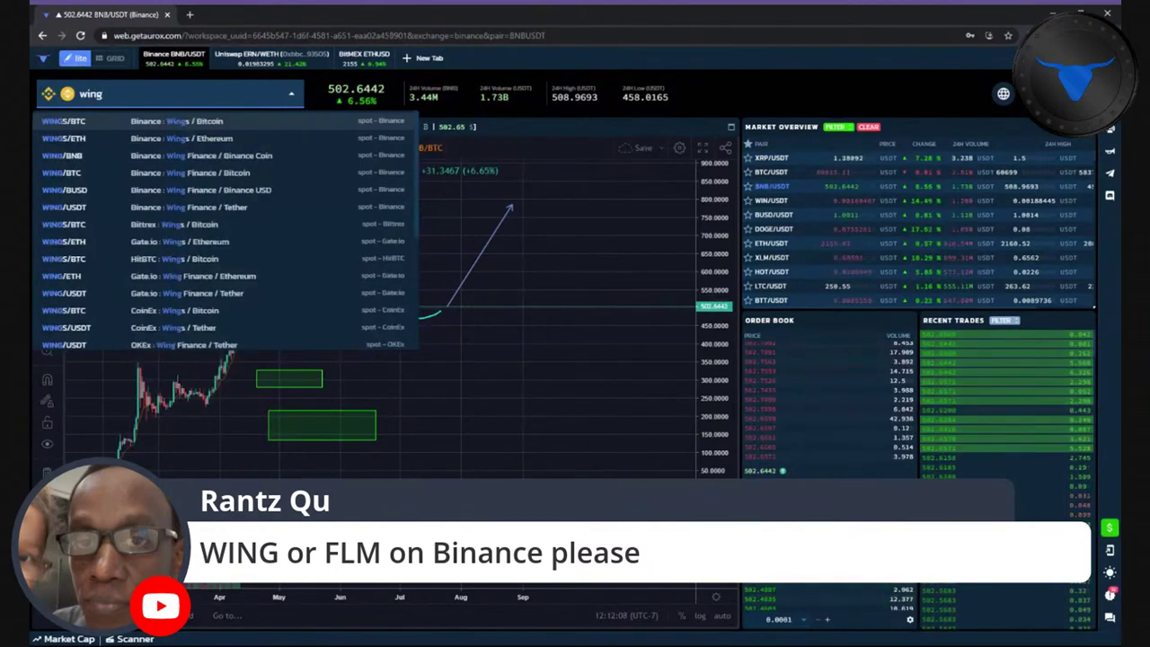
{"action": "left_click", "coordinate": [232, 124]}
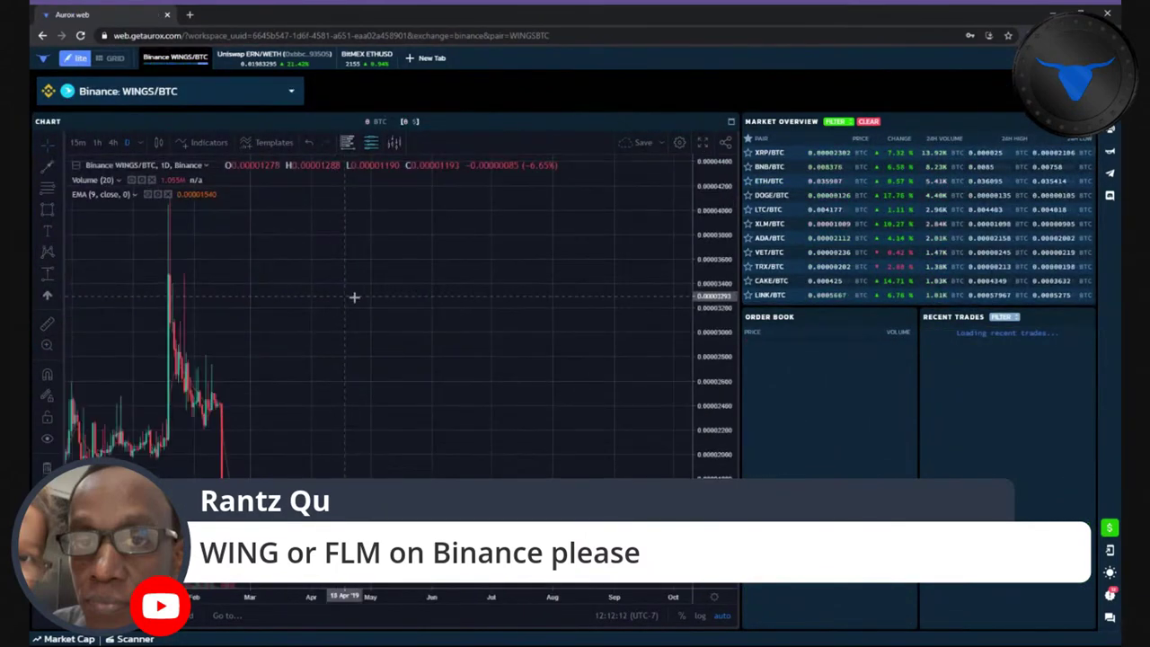
- Examine the WINGS/BTC daily price history from the early 2018 highs down to the last candles in February 2019
{"action": "left_click_drag", "start_coordinate": [418, 282], "coordinate": [551, 367]}
{"action": "scroll", "coordinate": [552, 368], "scroll_direction": "down", "scroll_amount": 5}
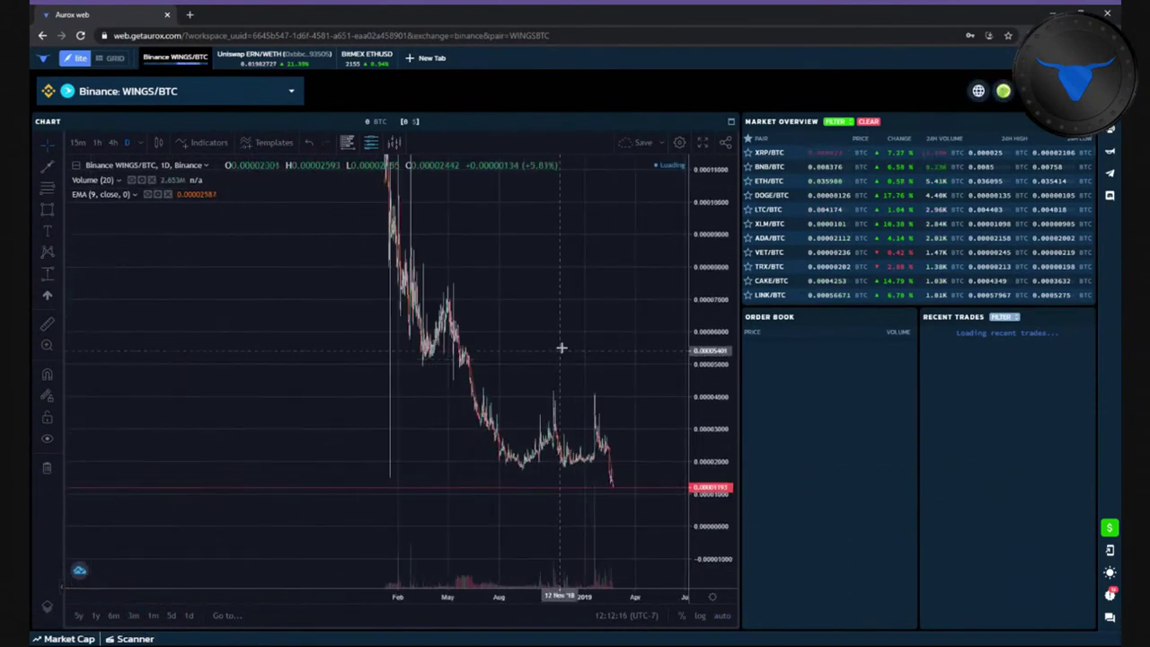
{"action": "left_click_drag", "start_coordinate": [714, 226], "coordinate": [709, 415]}
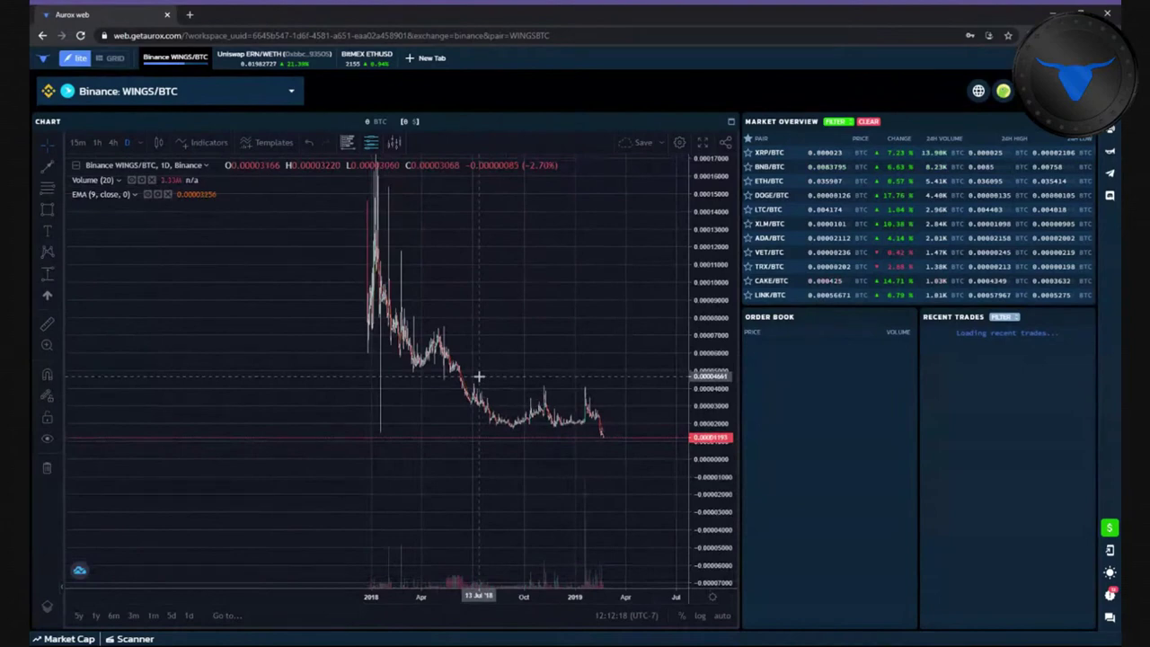
{"action": "scroll", "coordinate": [431, 301], "scroll_direction": "up", "scroll_amount": 3}
{"action": "left_click_drag", "start_coordinate": [383, 226], "coordinate": [276, 317]}
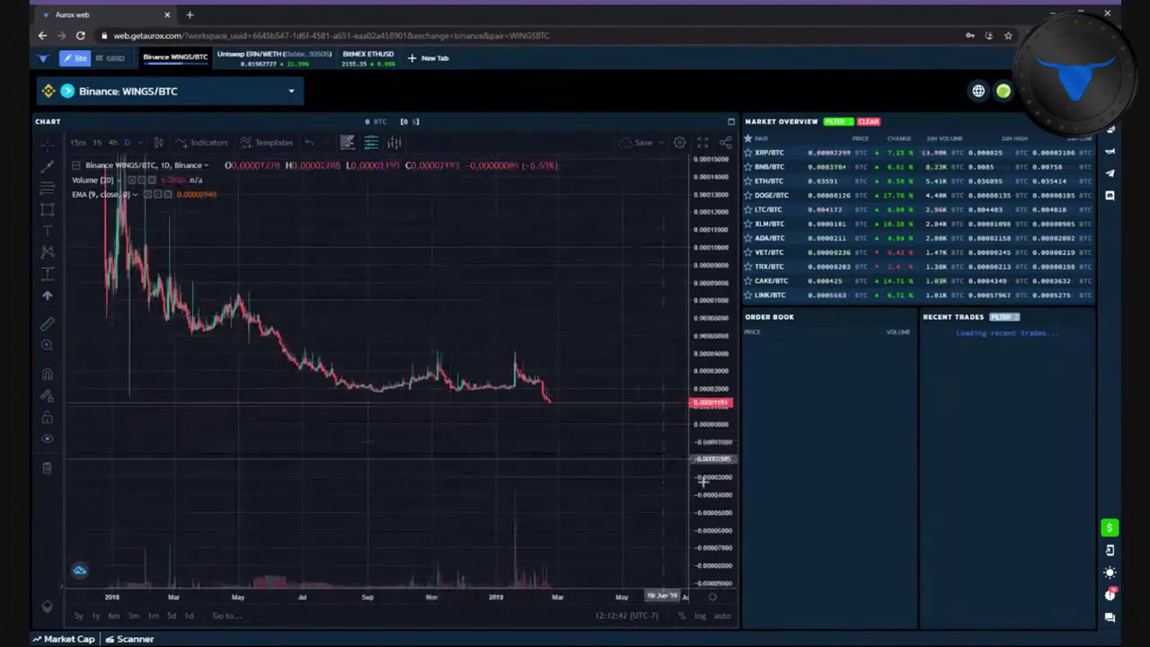
{"action": "left_click_drag", "start_coordinate": [727, 540], "coordinate": [577, 333]}
{"action": "scroll", "coordinate": [495, 390], "scroll_direction": "up", "scroll_amount": 3}
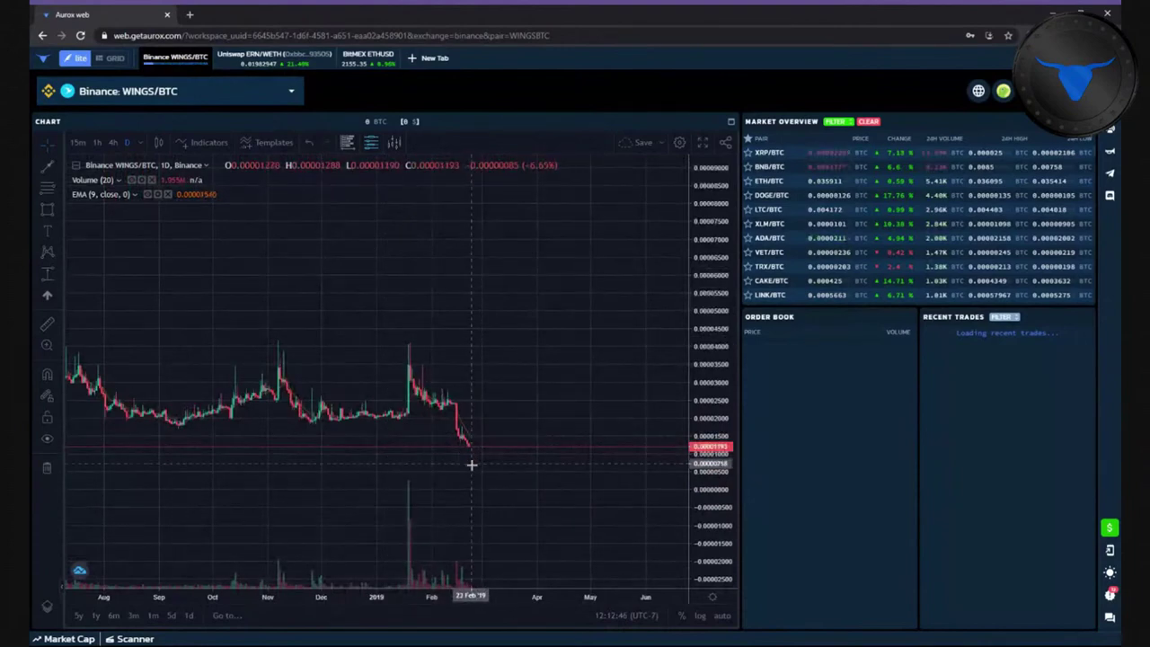
{"action": "scroll", "coordinate": [496, 372], "scroll_direction": "down", "scroll_amount": 4}
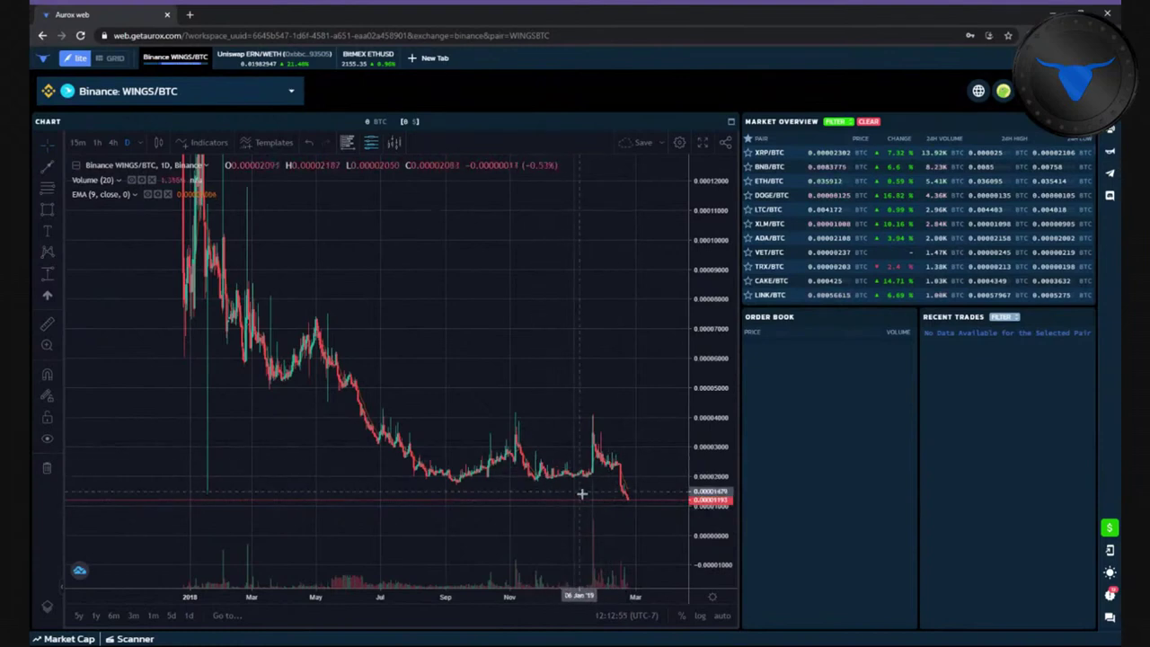
{"action": "left_click_drag", "start_coordinate": [581, 493], "coordinate": [334, 288]}
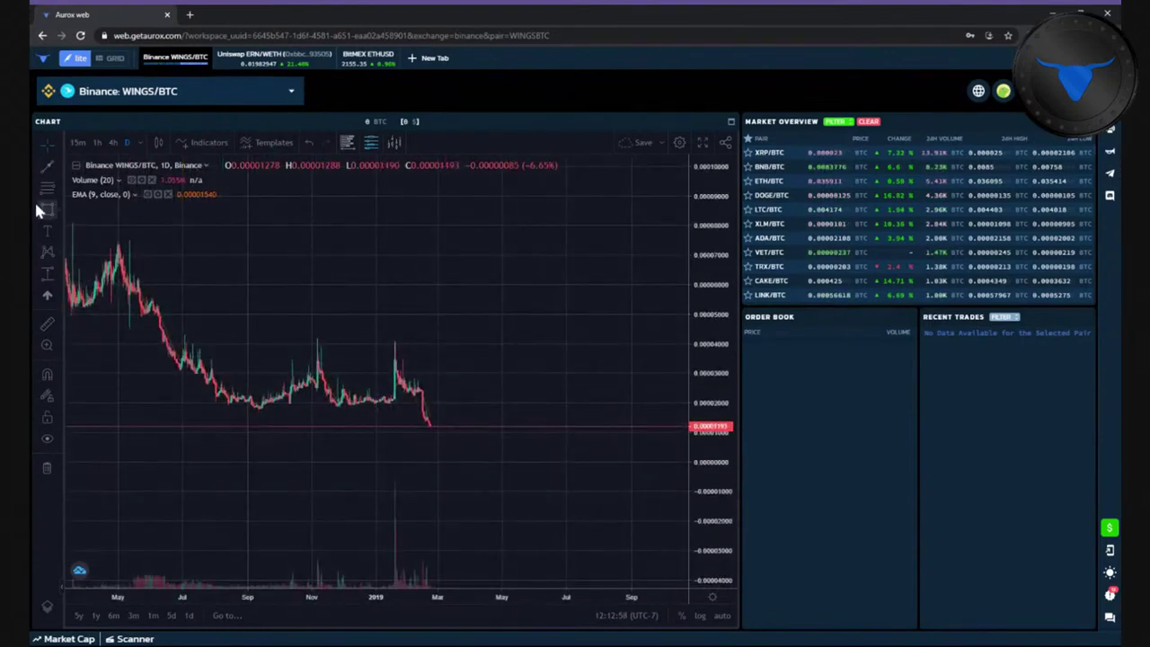
- Draw a brush path from the last WINGS/BTC candle, flat until about 15 April 2019, then falling below zero by about 20 May
{"action": "left_click", "coordinate": [59, 167]}
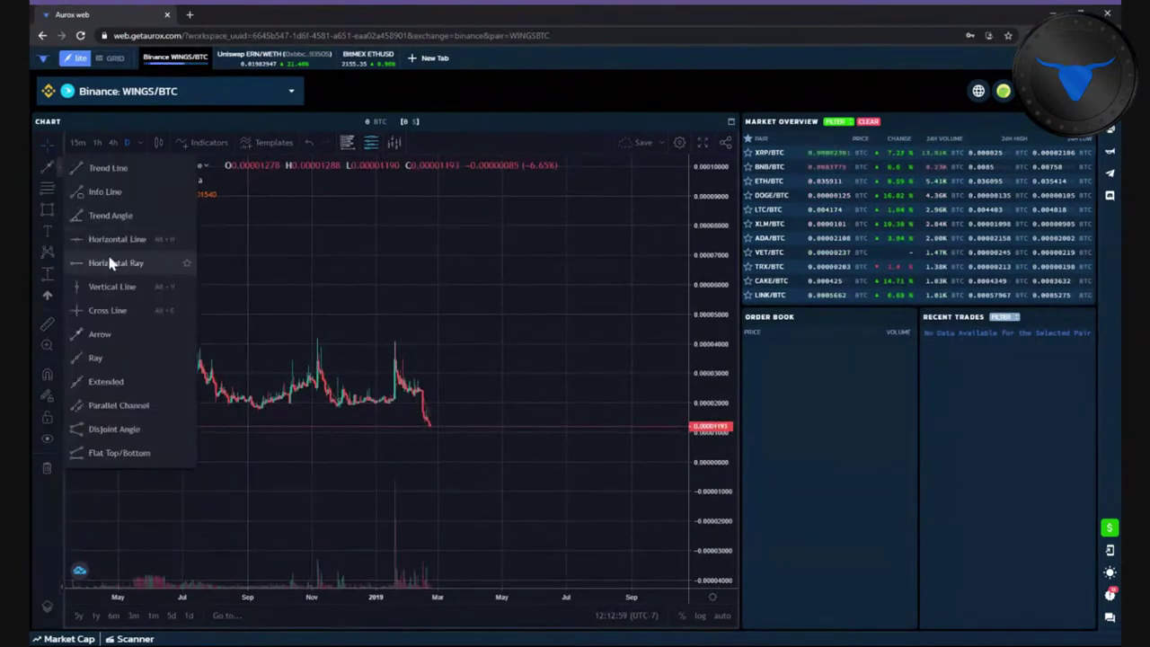
{"action": "left_click", "coordinate": [59, 202]}
{"action": "left_click", "coordinate": [98, 212]}
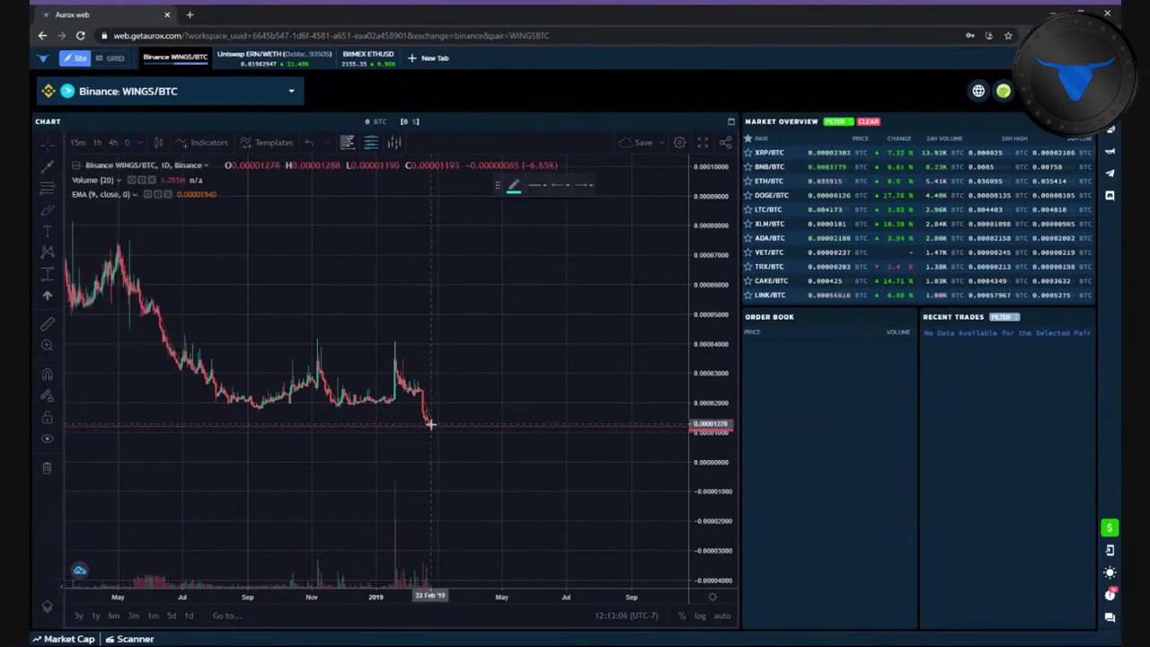
{"action": "left_click_drag", "start_coordinate": [432, 425], "coordinate": [446, 426]}
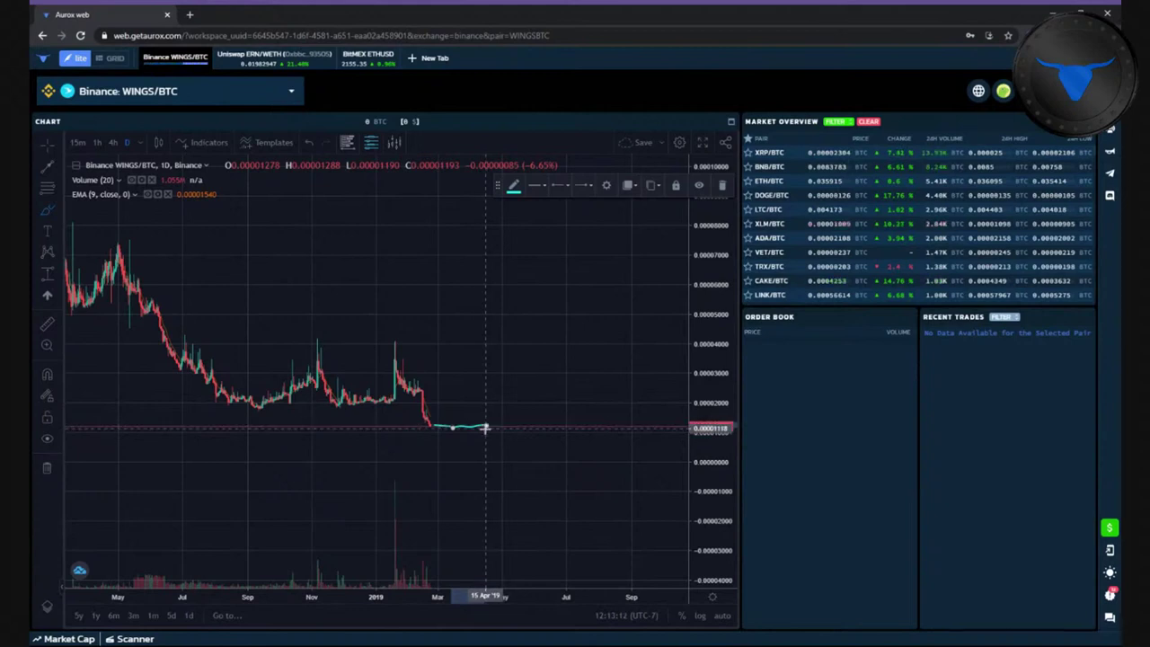
{"action": "left_click_drag", "start_coordinate": [508, 453], "coordinate": [522, 475]}
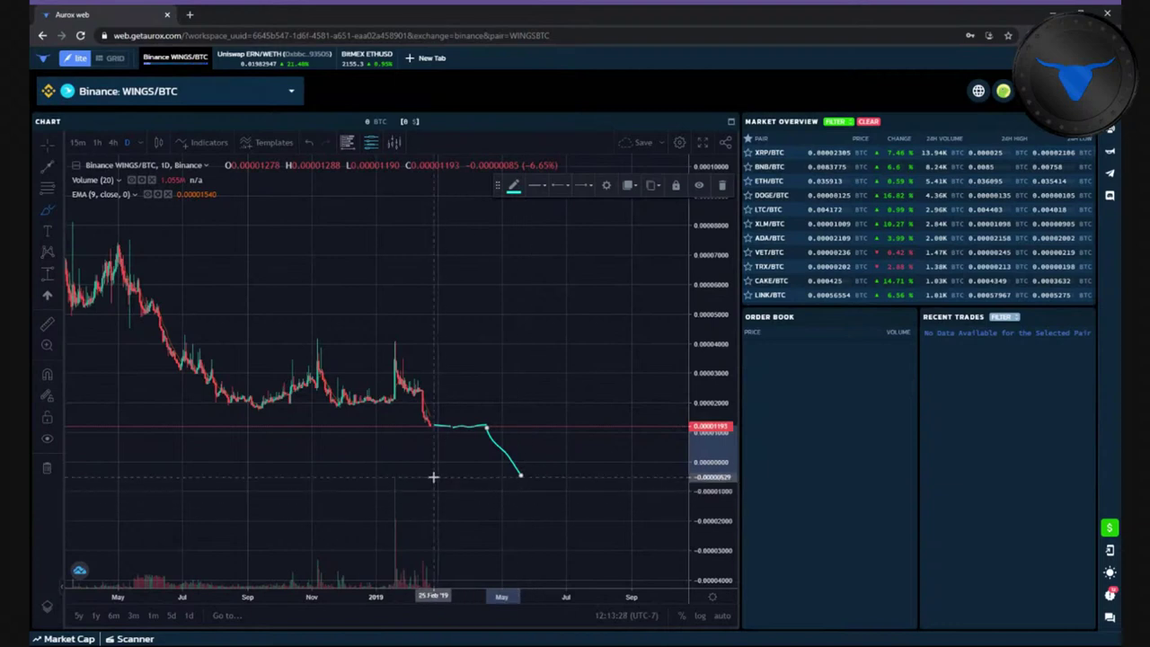
{"action": "scroll", "coordinate": [453, 383], "scroll_direction": "down", "scroll_amount": 2}
{"action": "scroll", "coordinate": [486, 404], "scroll_direction": "up", "scroll_amount": 1}
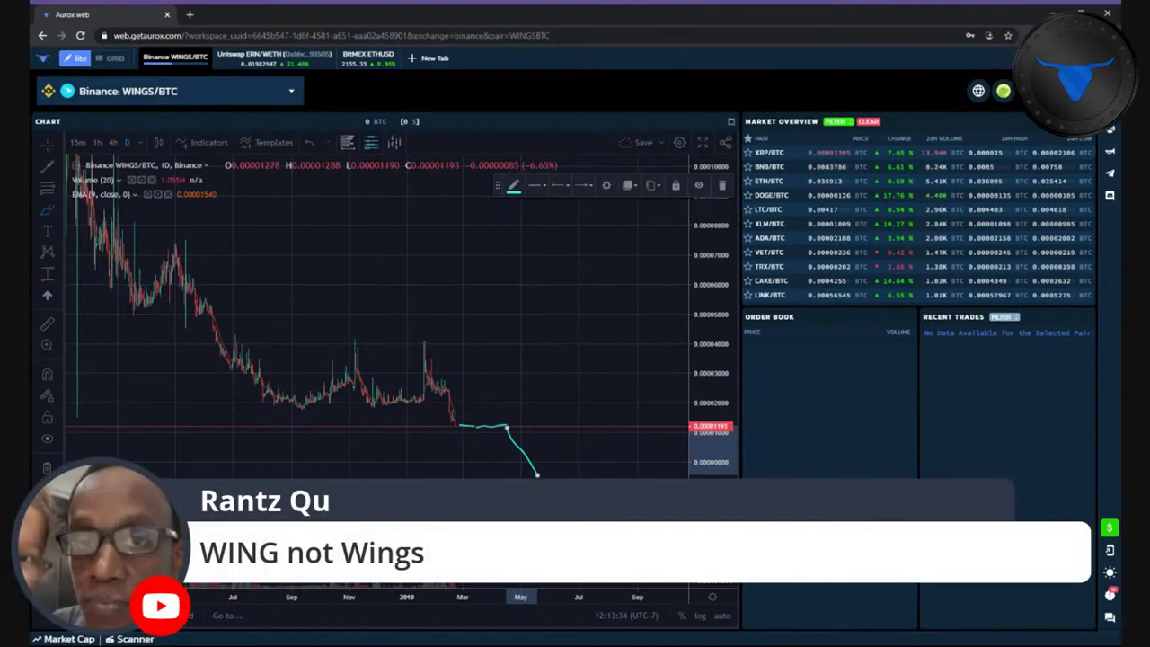
- Search the pairs for "wing", load the Binance WING/BTC chart, and remove the stray brush stroke drawn on it
{"action": "left_click", "coordinate": [135, 91]}
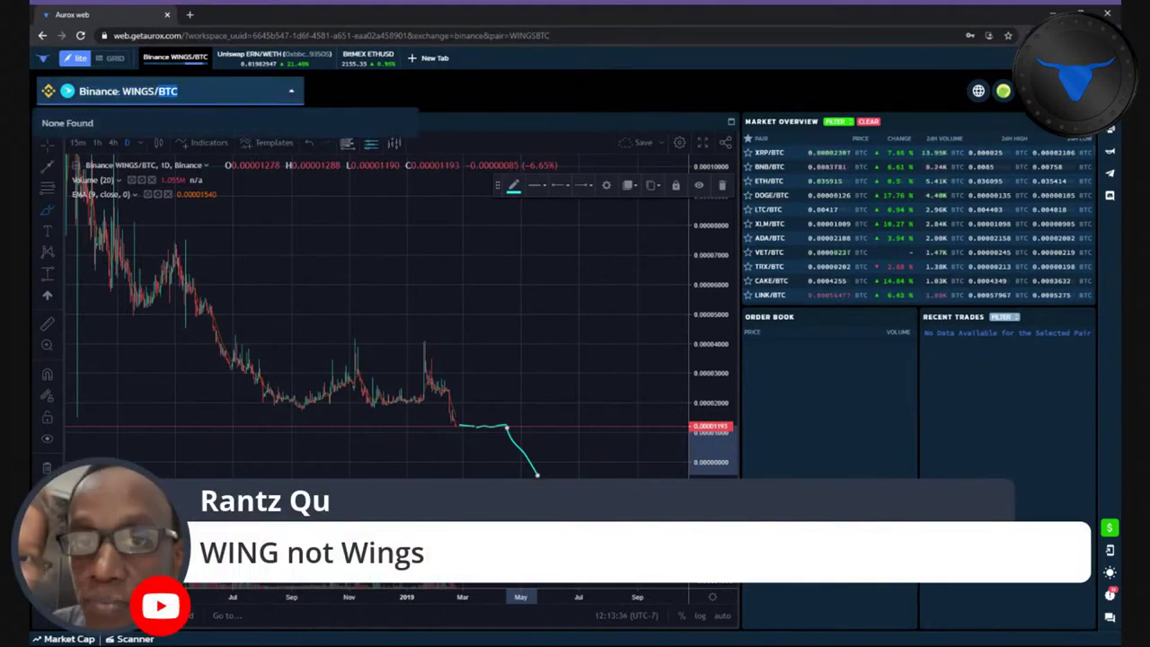
{"action": "type", "text": "wing"}
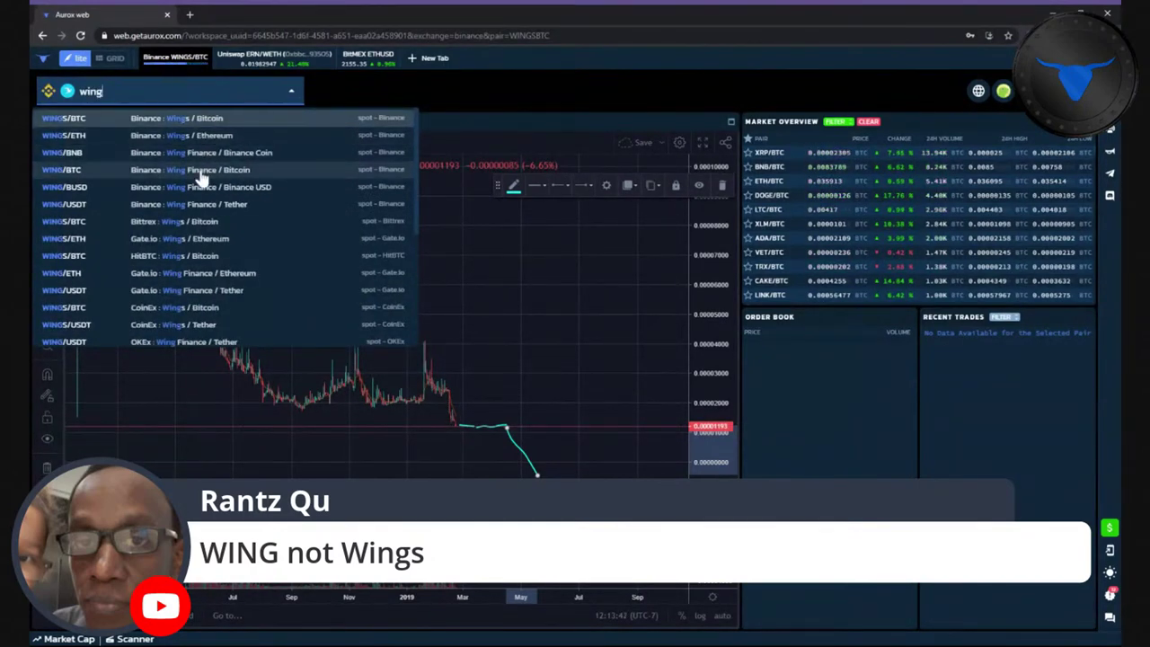
{"action": "left_click", "coordinate": [255, 174]}
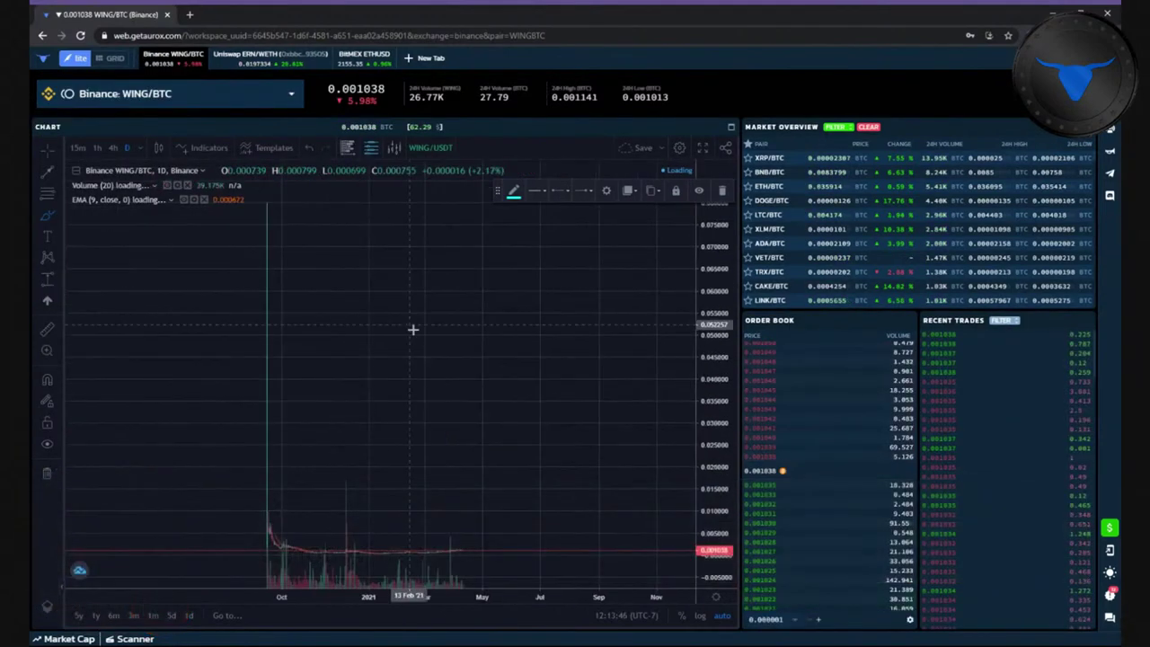
{"action": "left_click_drag", "start_coordinate": [316, 412], "coordinate": [541, 395]}
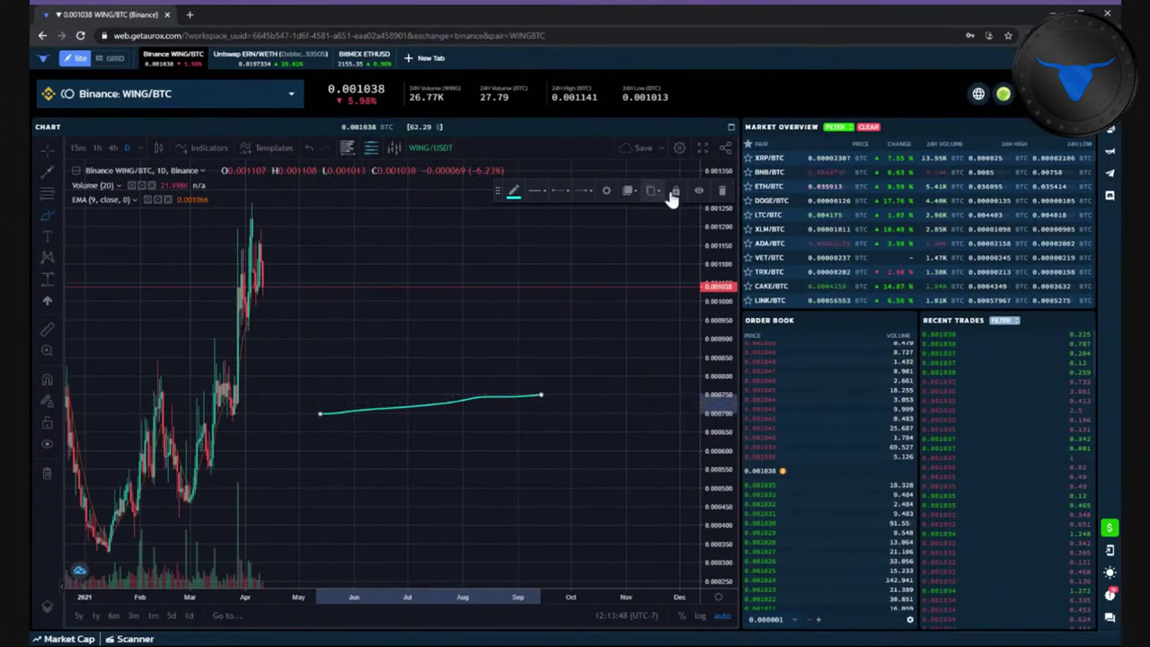
{"action": "left_click", "coordinate": [722, 190]}
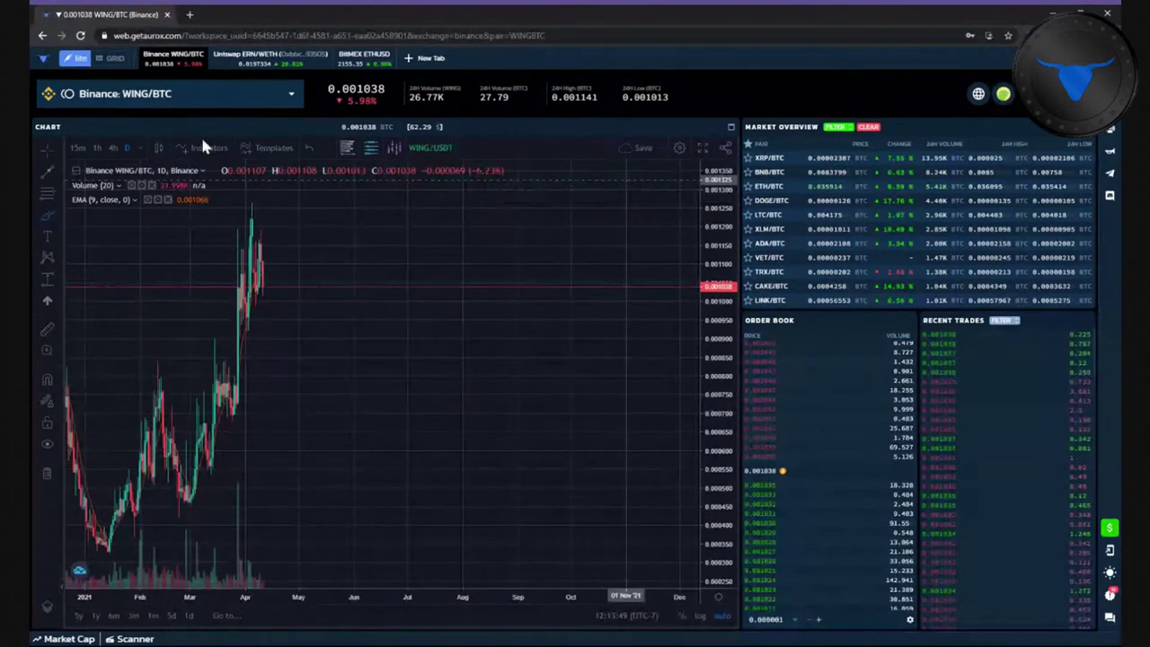
- Examine the WING/BTC daily chart, from the autumn 2020 launch decline to the rise and latest candles in April 2021
{"action": "left_click_drag", "start_coordinate": [362, 432], "coordinate": [495, 376]}
{"action": "scroll", "coordinate": [495, 405], "scroll_direction": "up", "scroll_amount": 2}
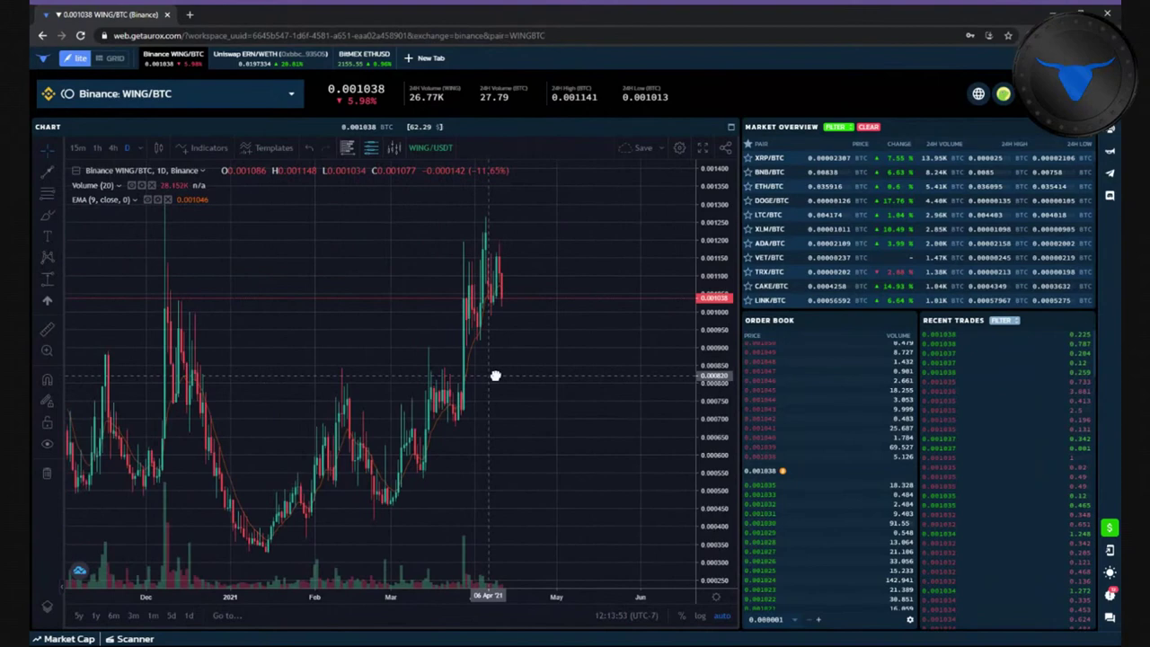
{"action": "scroll", "coordinate": [495, 376], "scroll_direction": "down", "scroll_amount": 5}
{"action": "left_click_drag", "start_coordinate": [373, 334], "coordinate": [360, 329]}
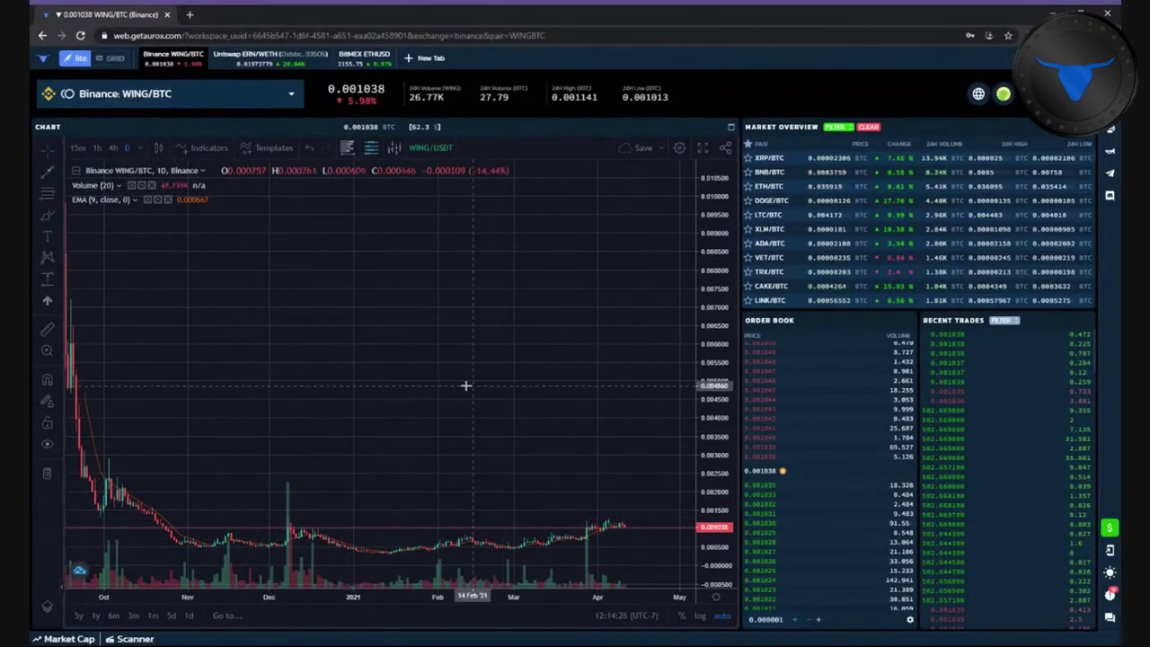
{"action": "left_click_drag", "start_coordinate": [698, 540], "coordinate": [698, 416]}
{"action": "left_click_drag", "start_coordinate": [575, 297], "coordinate": [467, 57]}
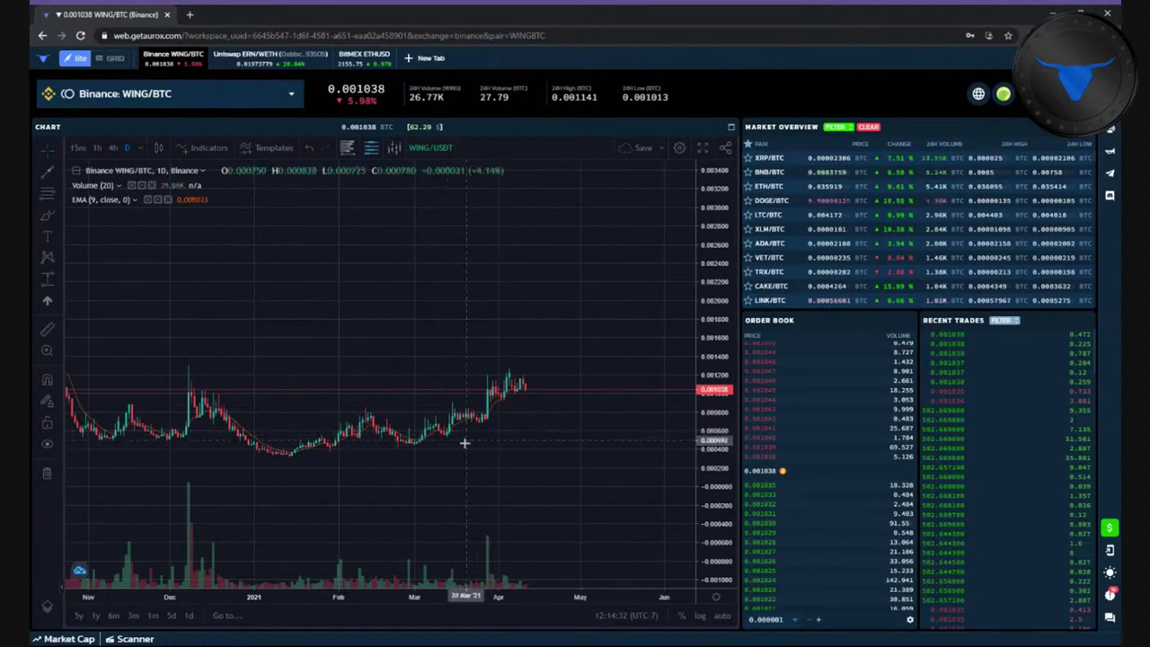
{"action": "left_click", "coordinate": [49, 192]}
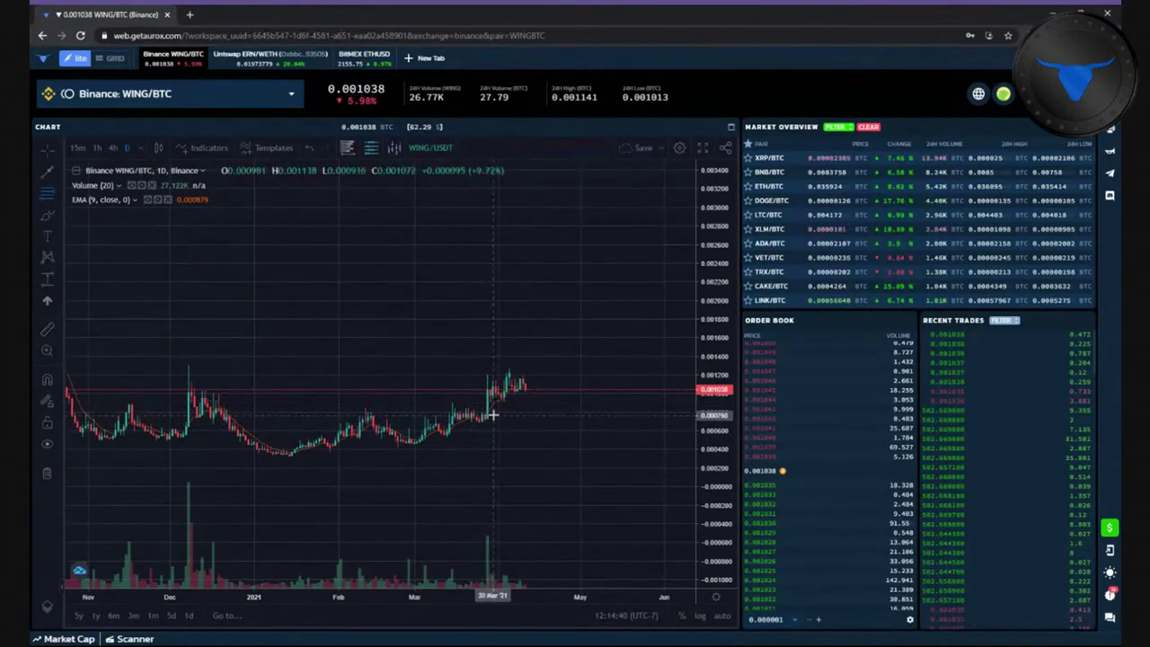
{"action": "scroll", "coordinate": [486, 402], "scroll_direction": "down", "scroll_amount": 2}
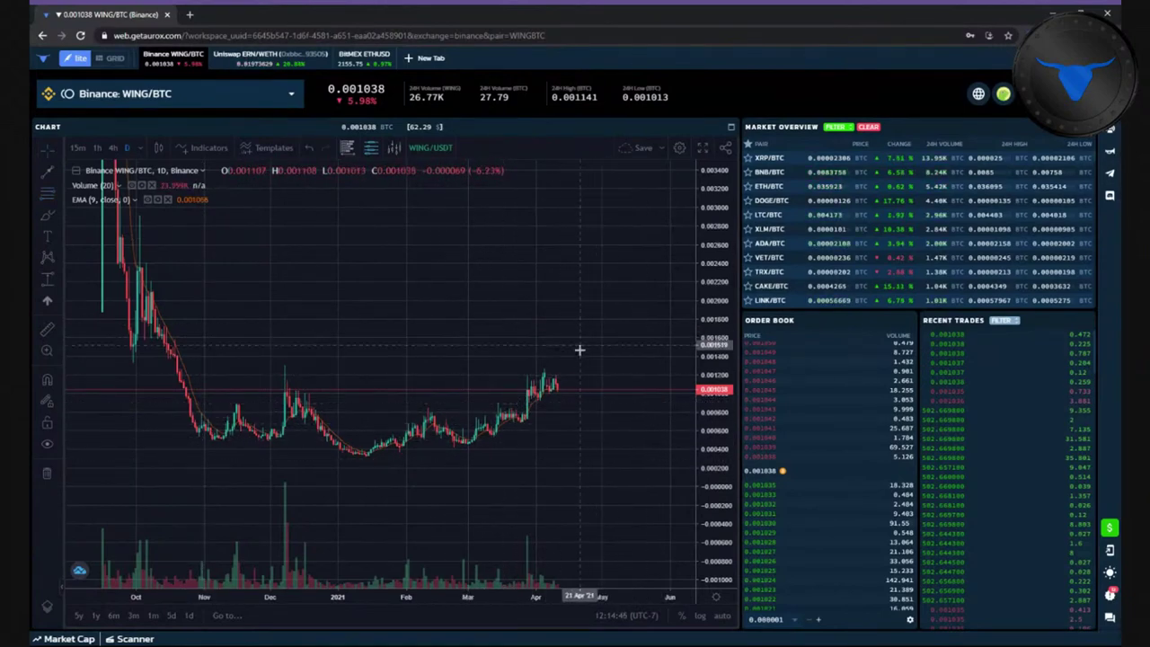
{"action": "scroll", "coordinate": [339, 403], "scroll_direction": "down", "scroll_amount": 2}
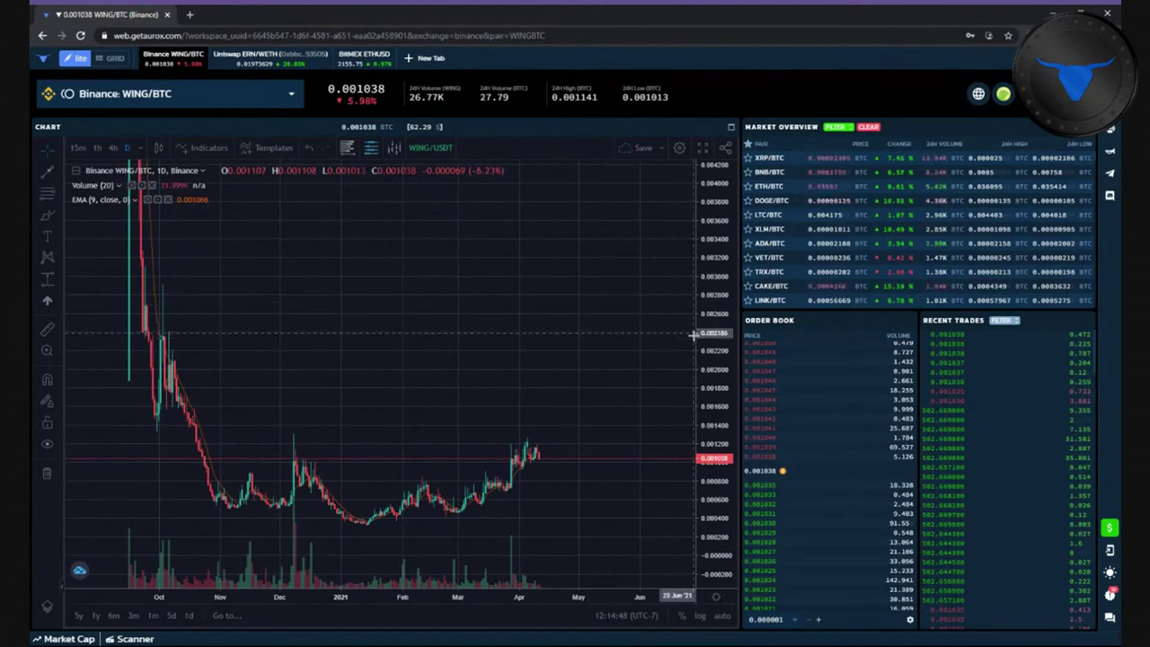
{"action": "left_click_drag", "start_coordinate": [712, 298], "coordinate": [596, 406]}
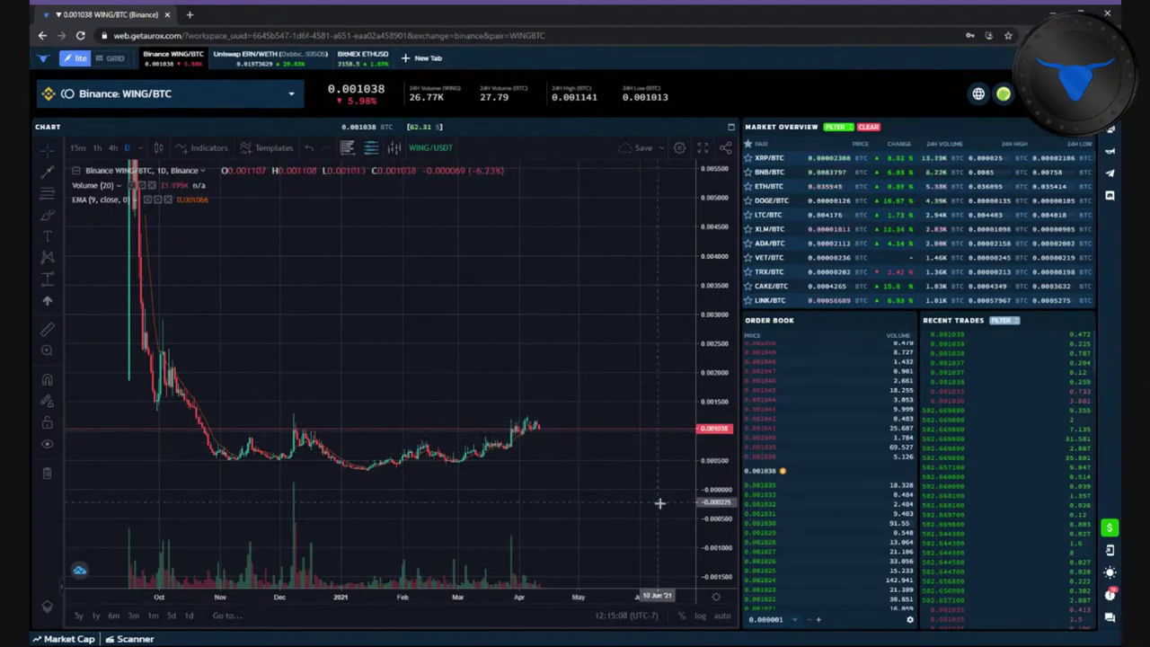
{"action": "scroll", "coordinate": [660, 503], "scroll_direction": "up", "scroll_amount": 5}
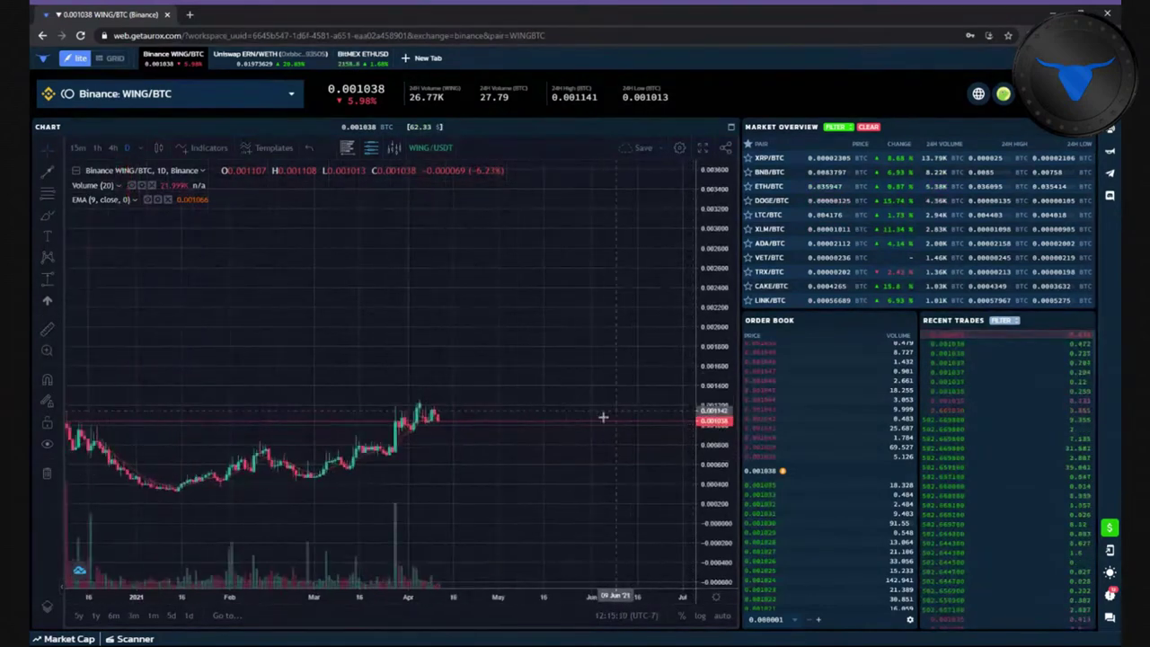
{"action": "scroll", "coordinate": [599, 449], "scroll_direction": "left", "scroll_amount": 5}
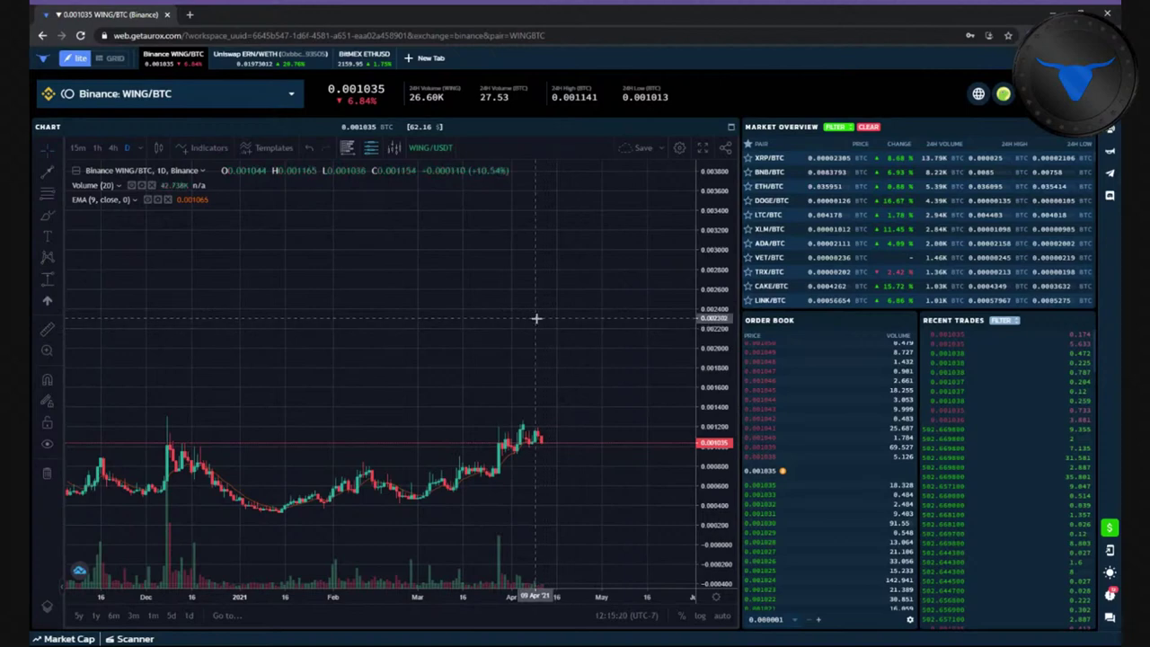
{"action": "scroll", "coordinate": [395, 363], "scroll_direction": "down", "scroll_amount": 3}
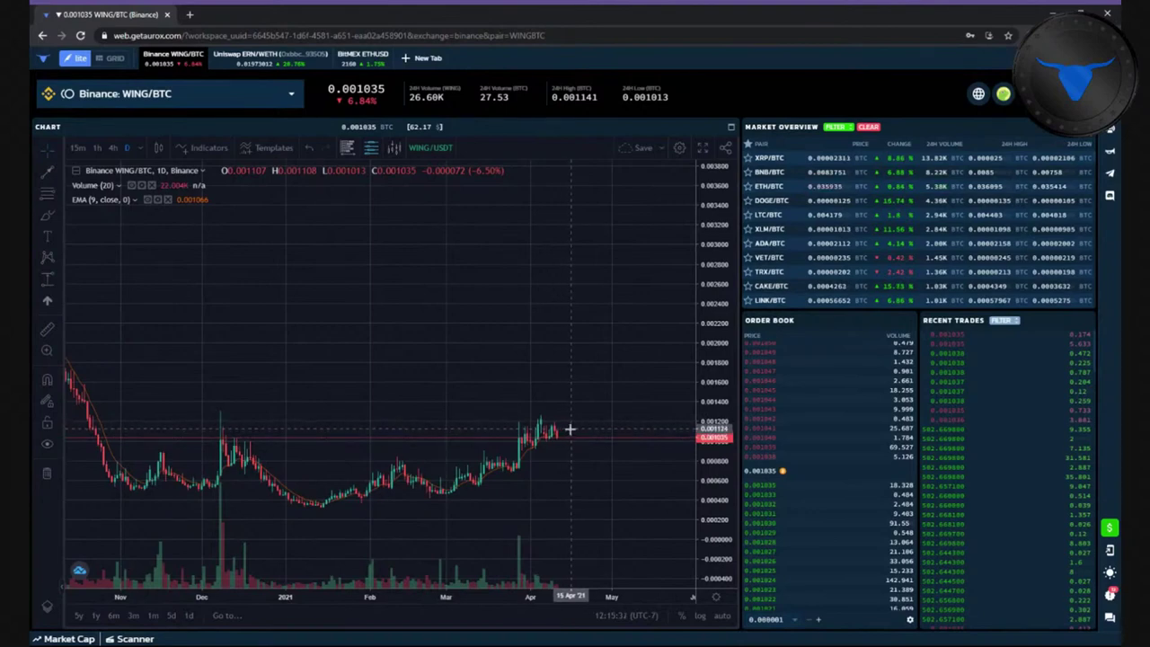
- Draw a brush path from 12 April 2021, sideways near 0.00115 BTC until mid-May, then rising to about 0.0017 BTC by early June
{"action": "left_click", "coordinate": [50, 216]}
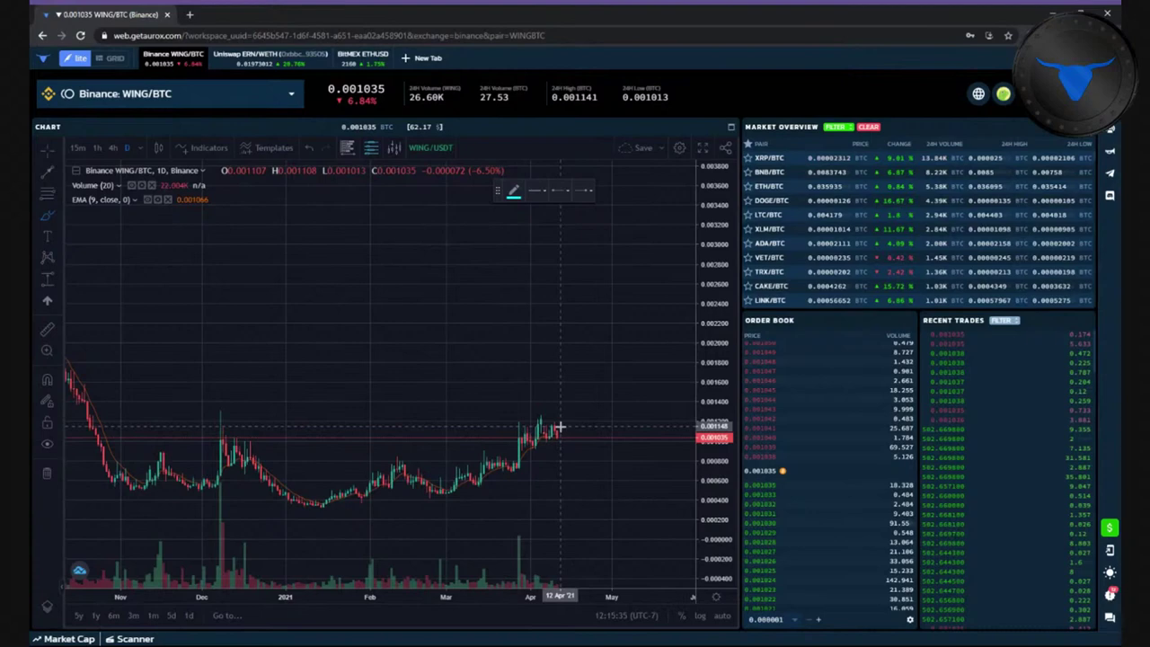
{"action": "mouse_move", "coordinate": [559, 428]}
{"action": "left_mouse_down"}
{"action": "mouse_move", "coordinate": [663, 417]}
{"action": "mouse_move", "coordinate": [692, 372]}
{"action": "left_mouse_up"}
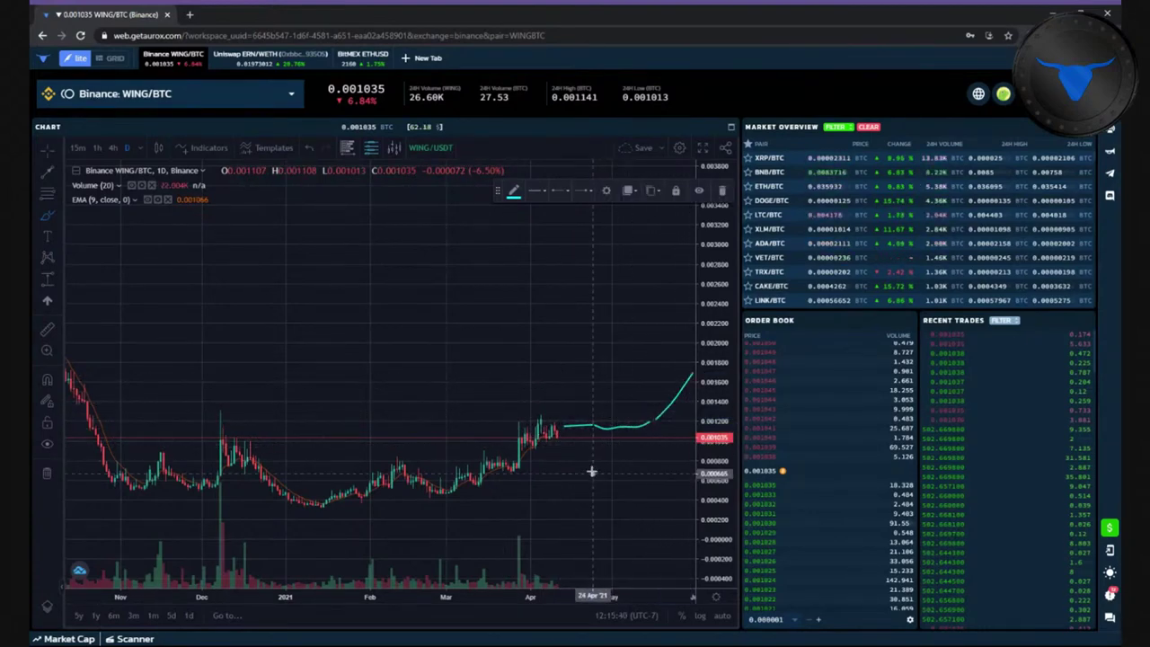
{"action": "scroll", "coordinate": [353, 414], "scroll_direction": "down", "scroll_amount": 2}
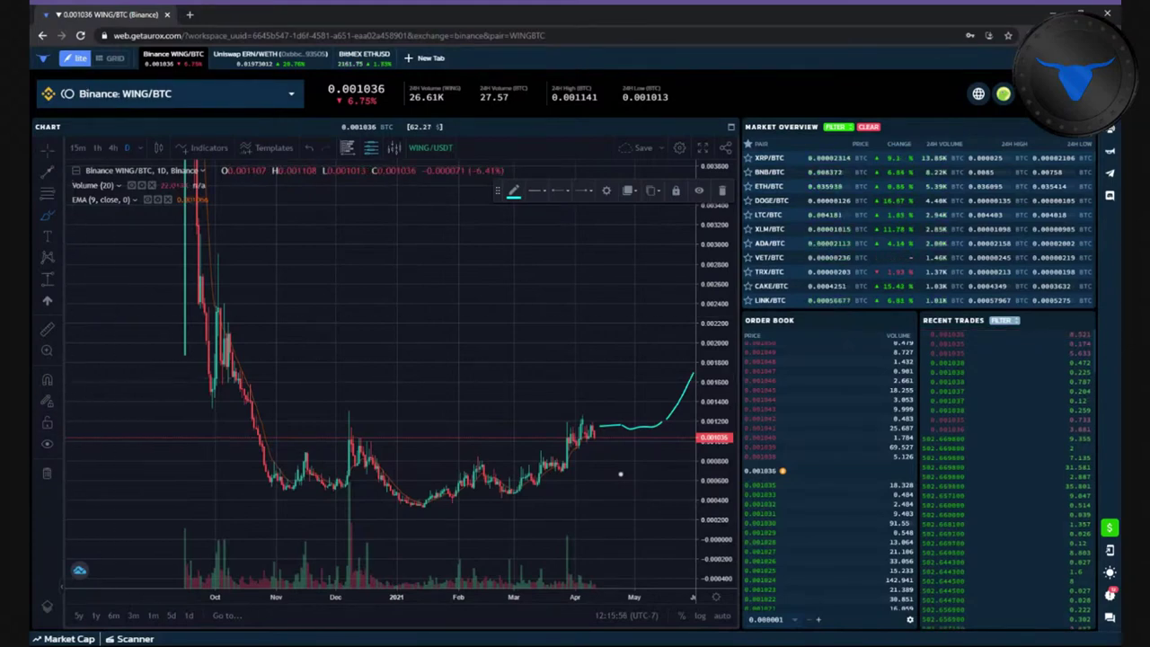
- Search the pairs for "sushi" and load the Binance SUSHI/BTC chart
{"action": "left_click", "coordinate": [167, 84]}
{"action": "type", "text": "sushi"}
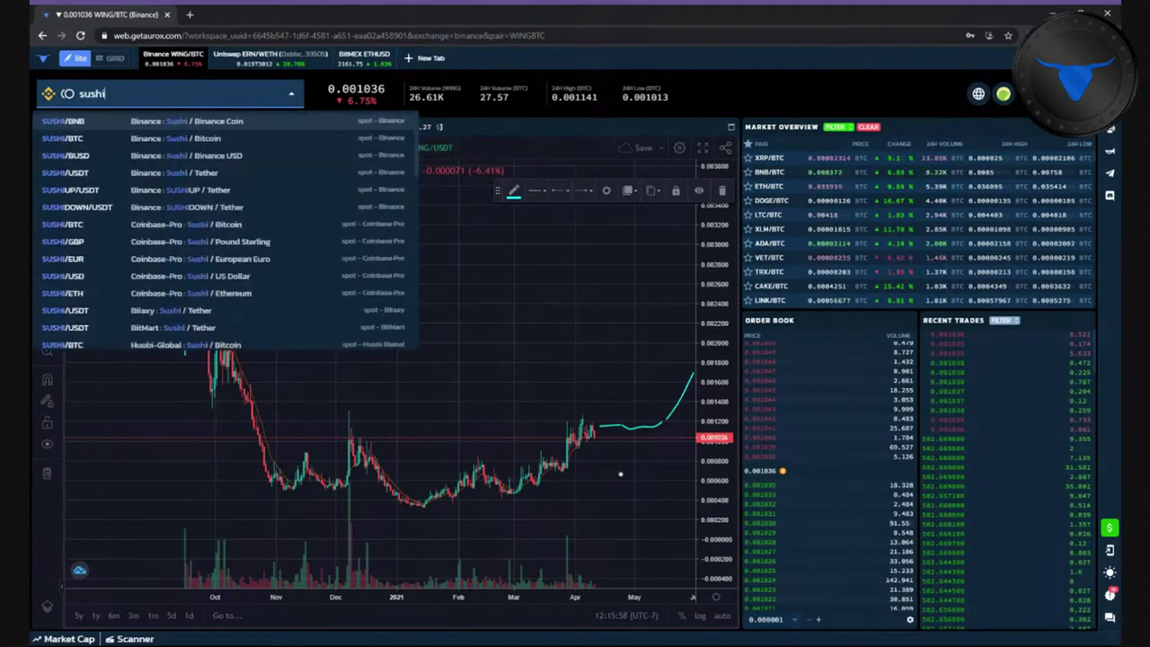
{"action": "left_click", "coordinate": [189, 140]}
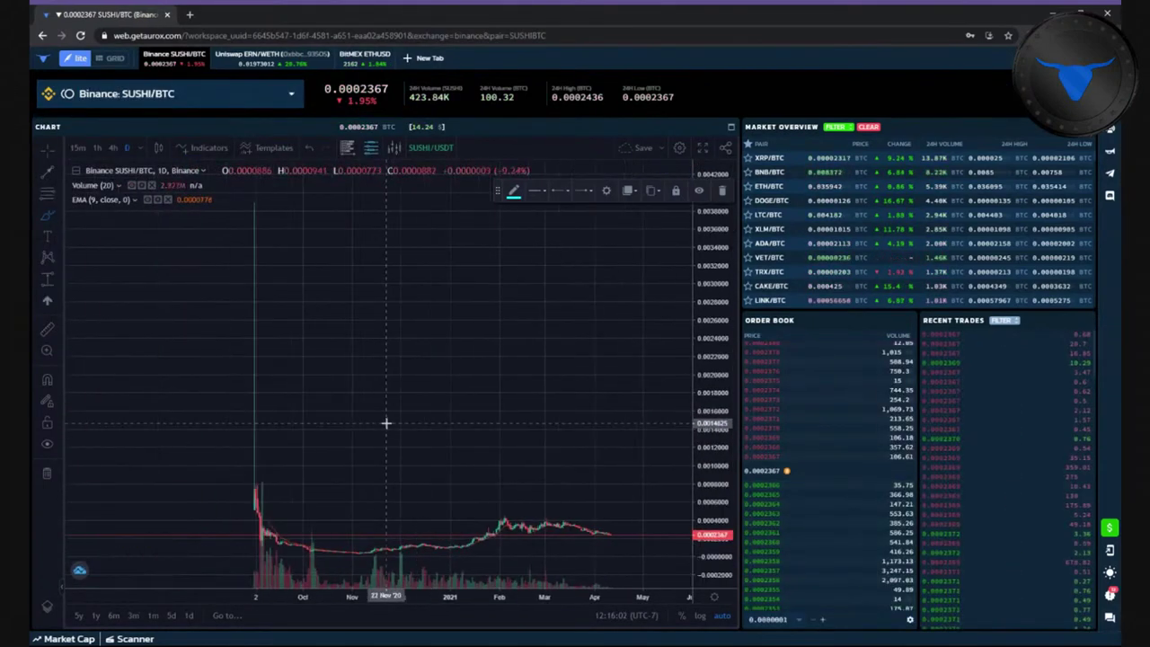
{"action": "left_click_drag", "start_coordinate": [540, 470], "coordinate": [500, 342]}
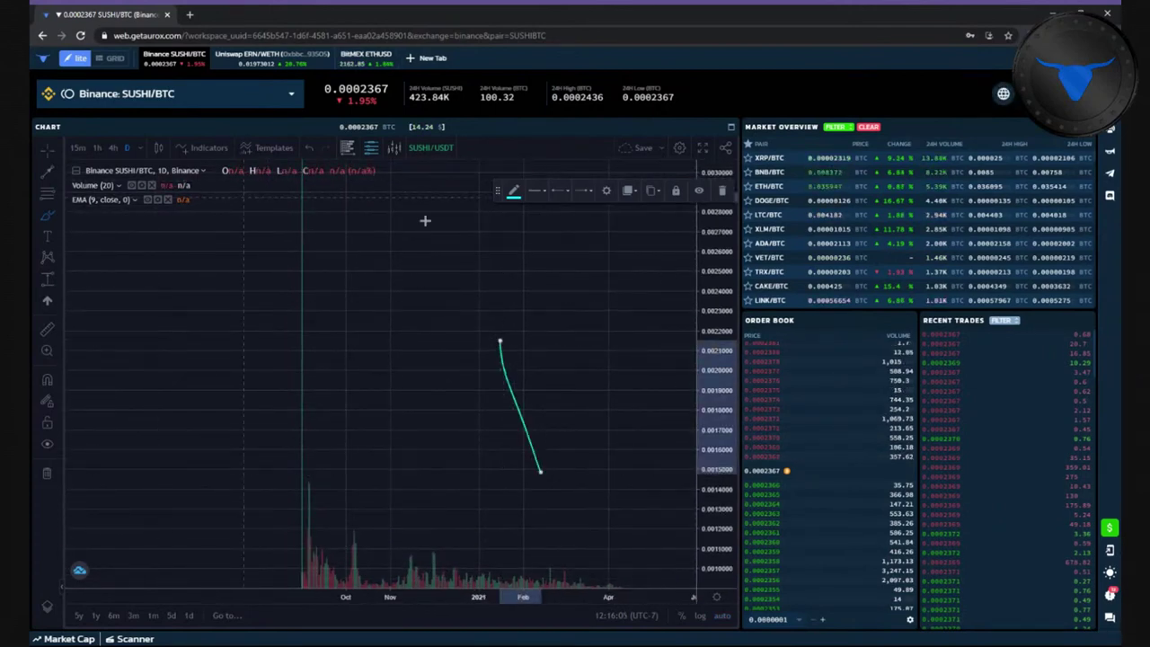
{"action": "key", "text": "Delete"}
{"action": "left_click_drag", "start_coordinate": [493, 465], "coordinate": [463, 221]}
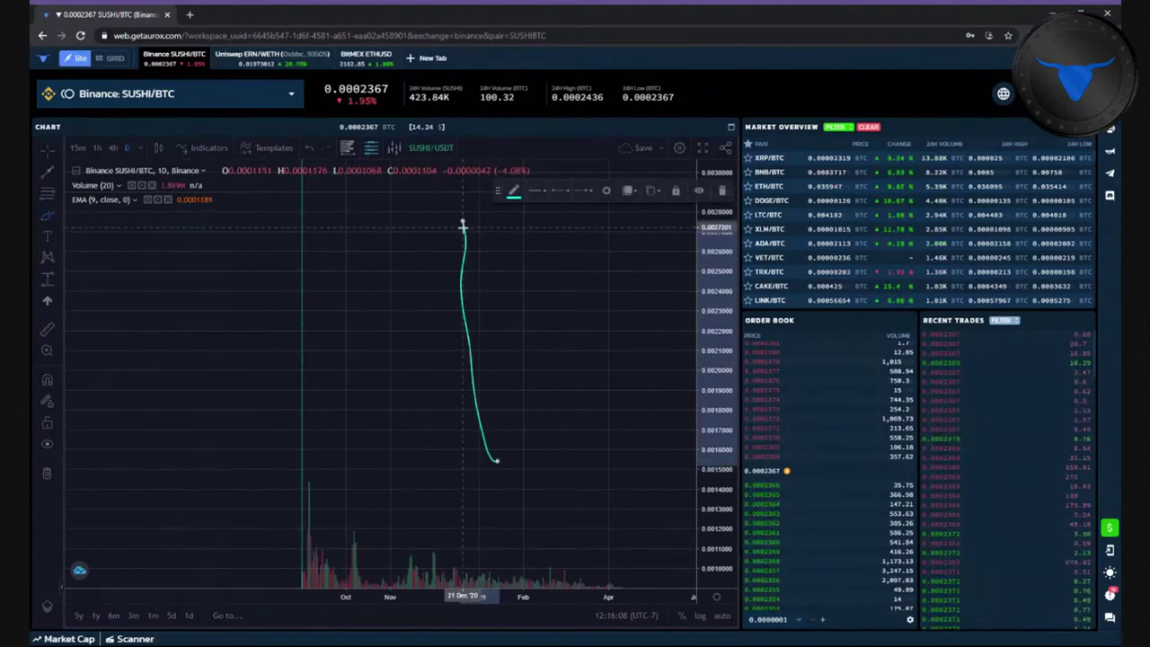
{"action": "left_click", "coordinate": [723, 191]}
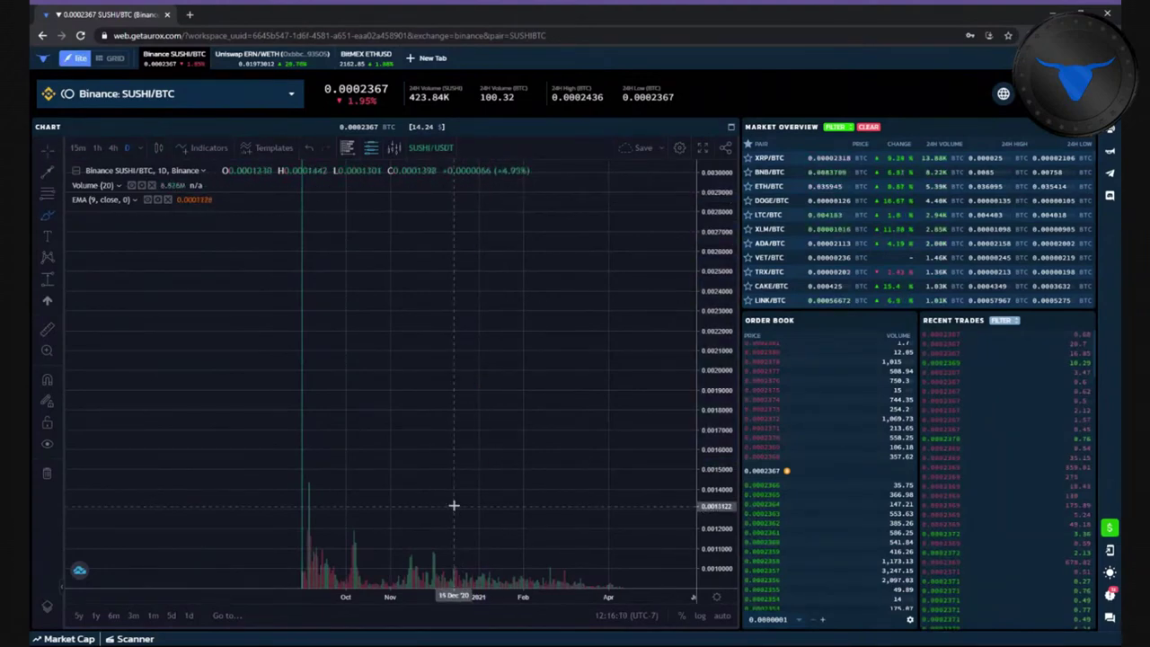
- Draw a Fibonacci retracement from the 7 January 2021 low at about 0.000092 BTC up to the February high at about 0.00045 BTC
{"action": "left_click_drag", "start_coordinate": [456, 506], "coordinate": [388, 477]}
{"action": "scroll", "coordinate": [565, 452], "scroll_direction": "up", "scroll_amount": 3}
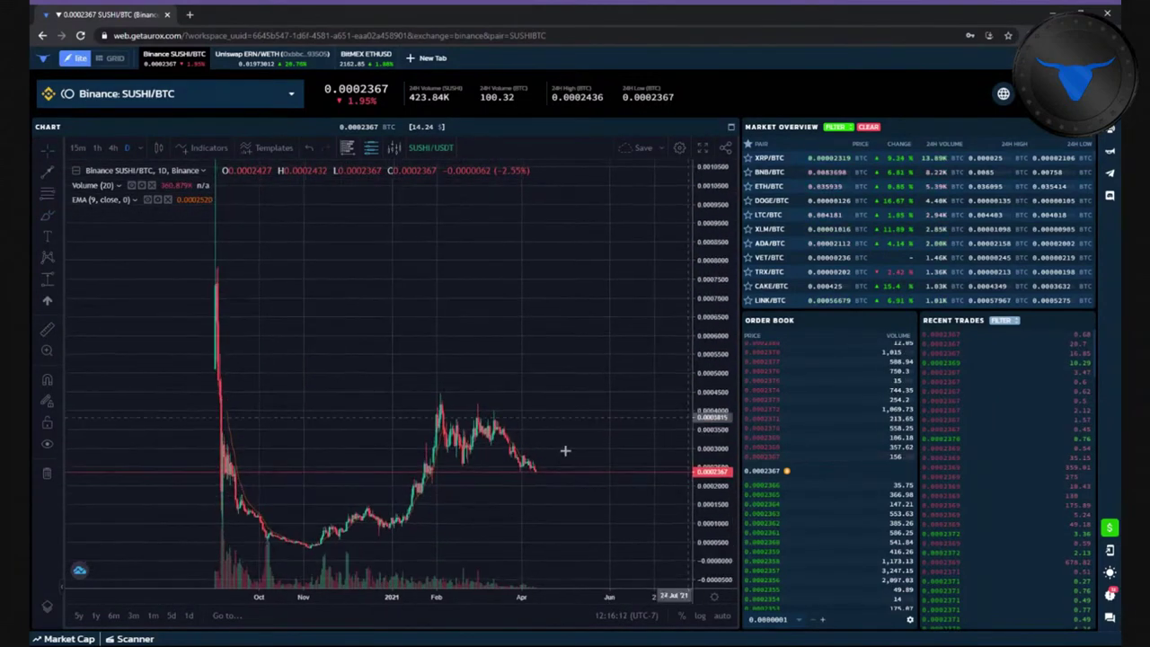
{"action": "left_click_drag", "start_coordinate": [408, 536], "coordinate": [508, 501]}
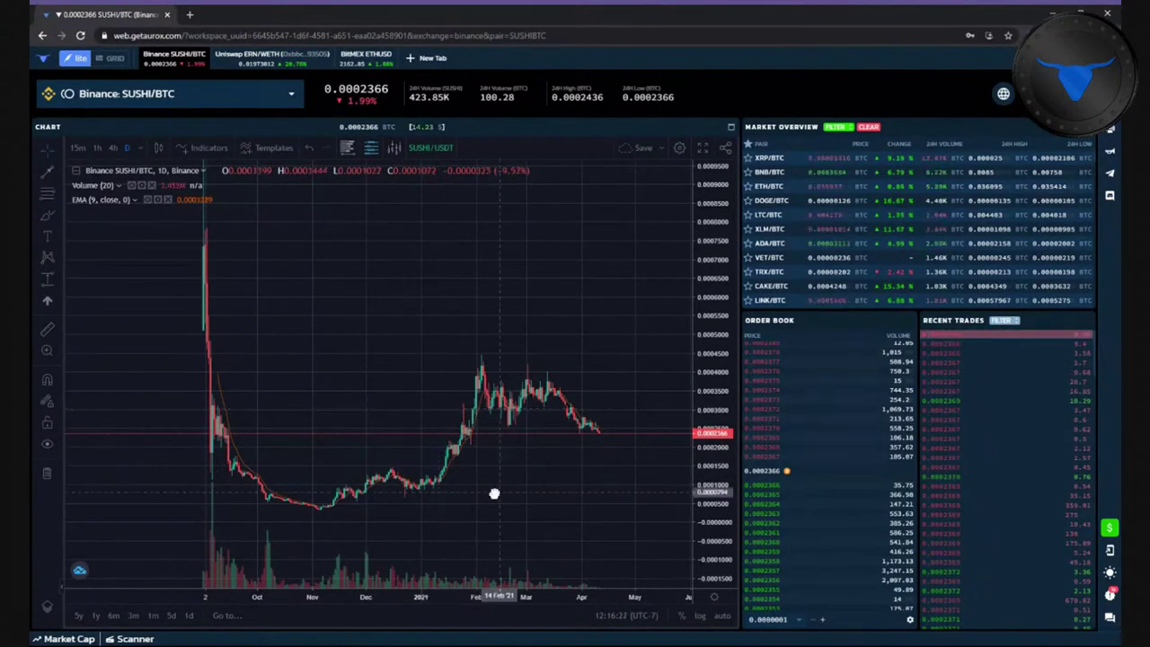
{"action": "left_click_drag", "start_coordinate": [493, 488], "coordinate": [431, 437]}
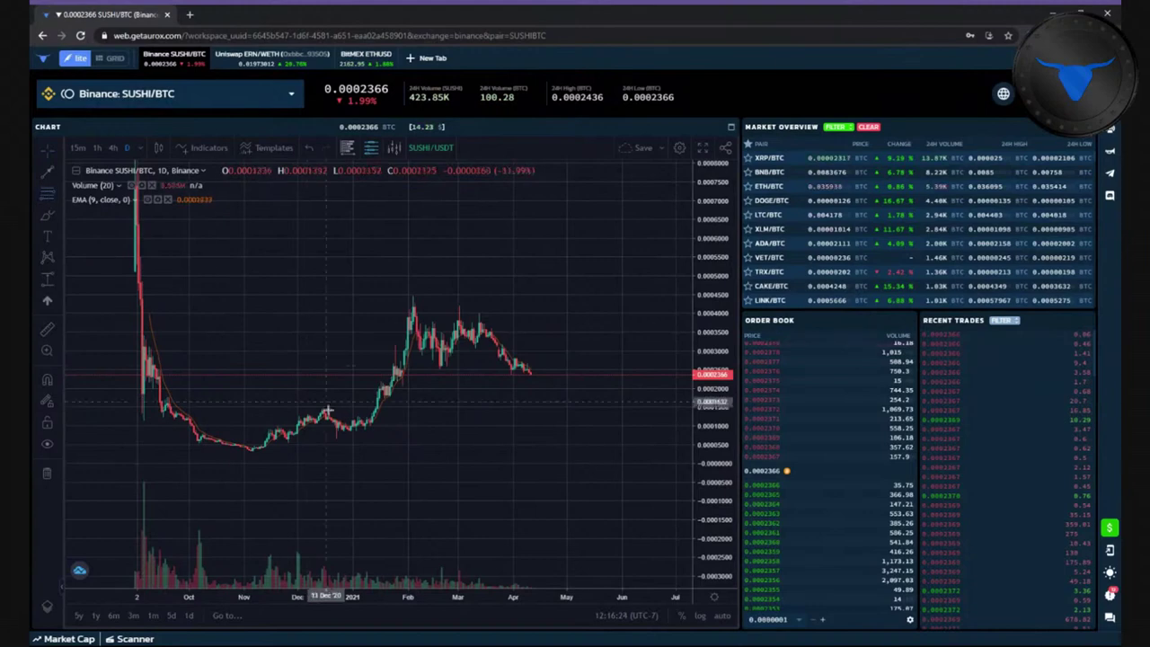
{"action": "left_click", "coordinate": [363, 428]}
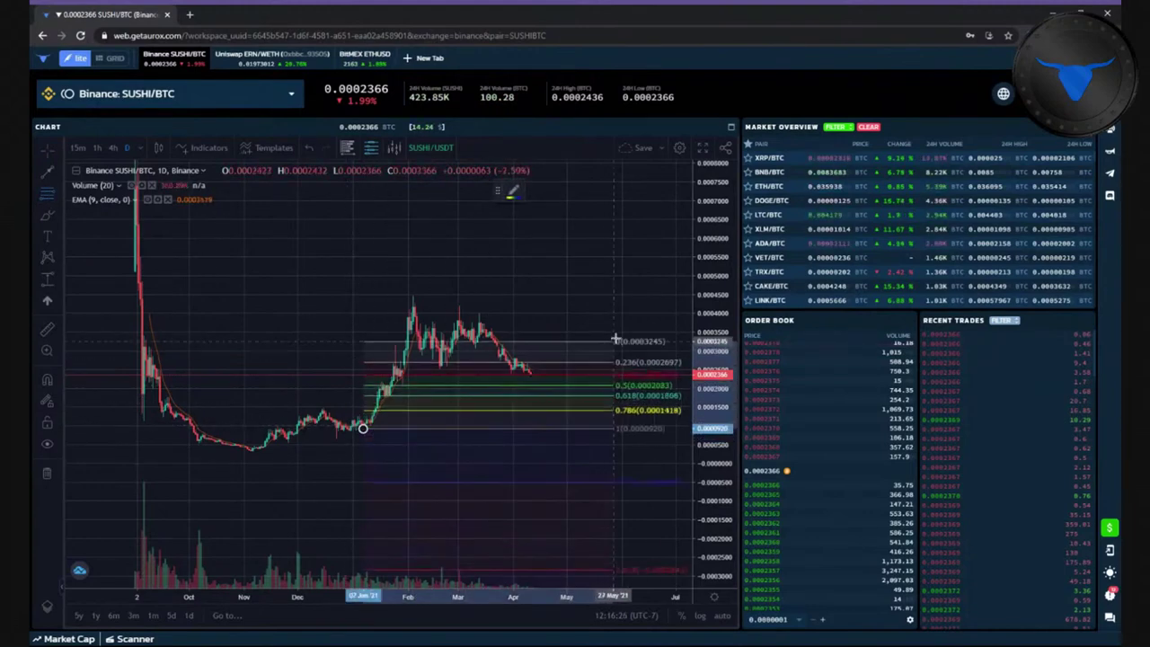
{"action": "left_click", "coordinate": [578, 287]}
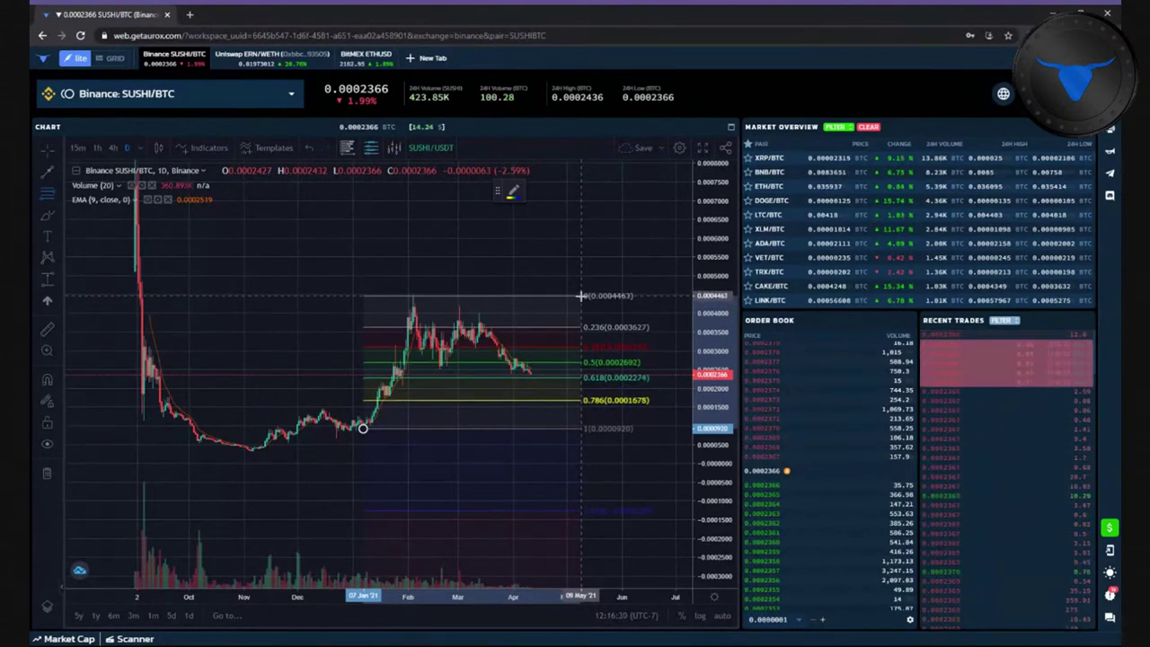
{"action": "left_click", "coordinate": [579, 294]}
- Set the brush colour to green
{"action": "left_click", "coordinate": [313, 235]}
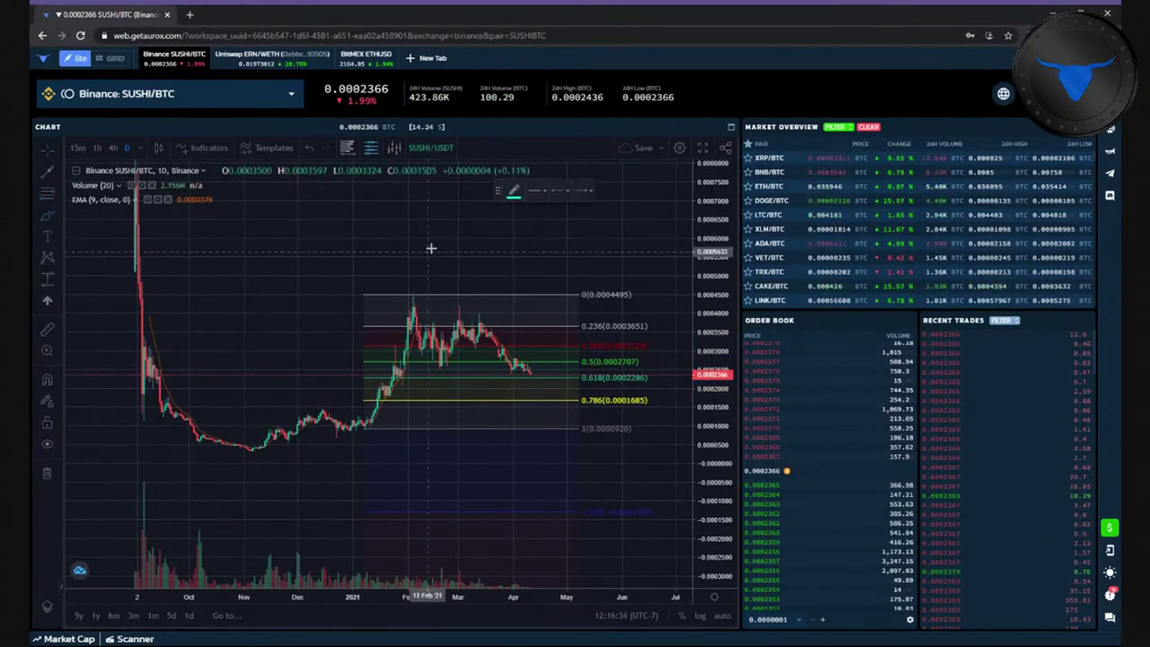
{"action": "left_click", "coordinate": [513, 190]}
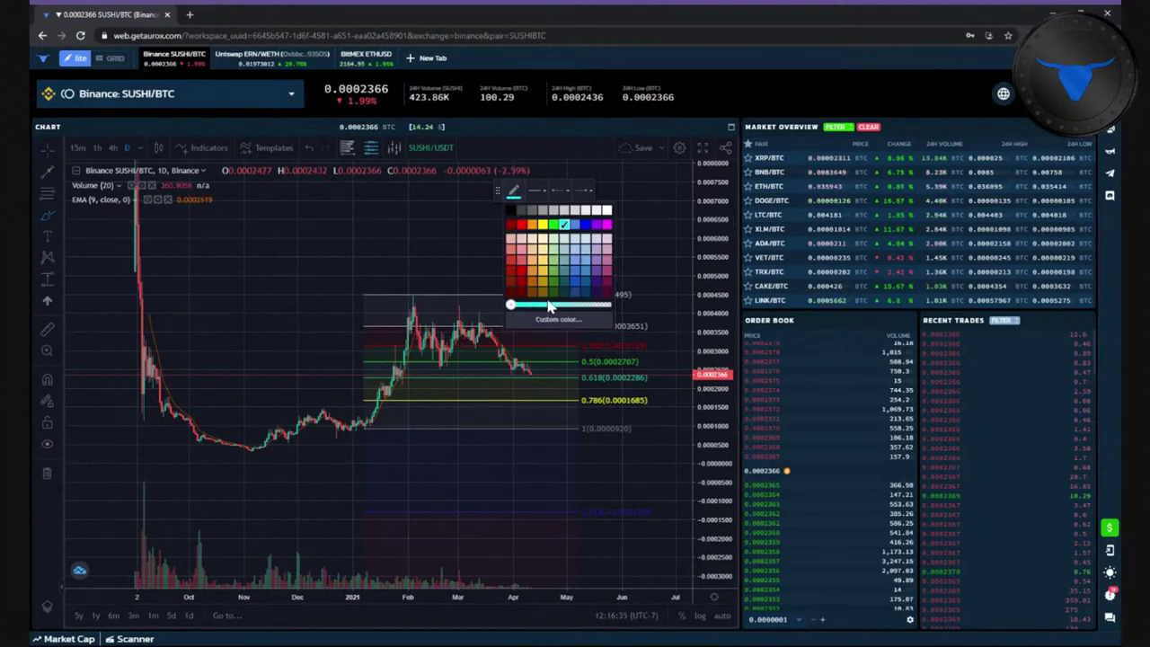
{"action": "left_click", "coordinate": [557, 231]}
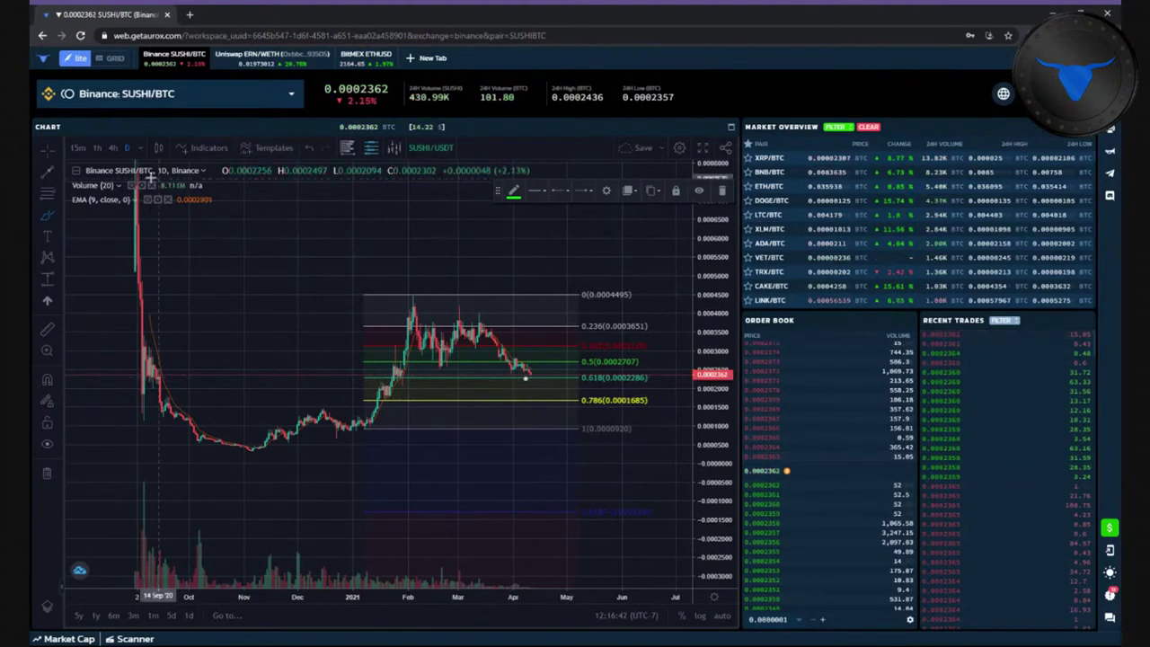
- Draw a green rectangle between the 0.618 and 0.786 retracement levels, spanning about 8 April to 2 May 2021
{"action": "left_click", "coordinate": [58, 210]}
{"action": "left_click", "coordinate": [90, 239]}
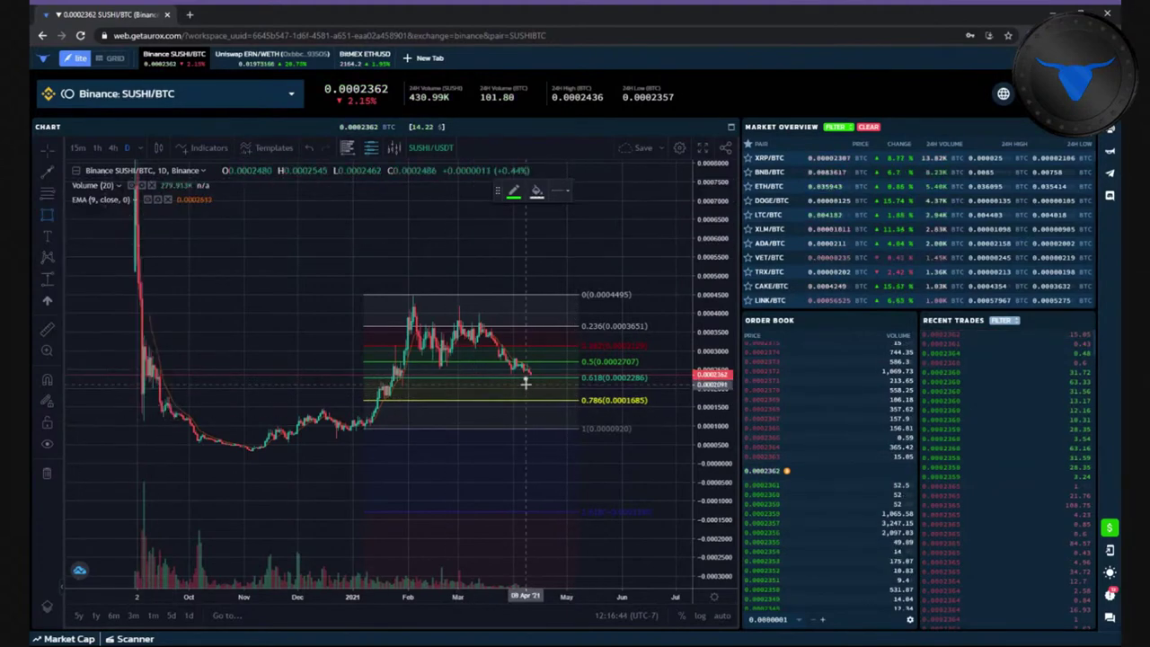
{"action": "left_click_drag", "start_coordinate": [525, 378], "coordinate": [568, 401]}
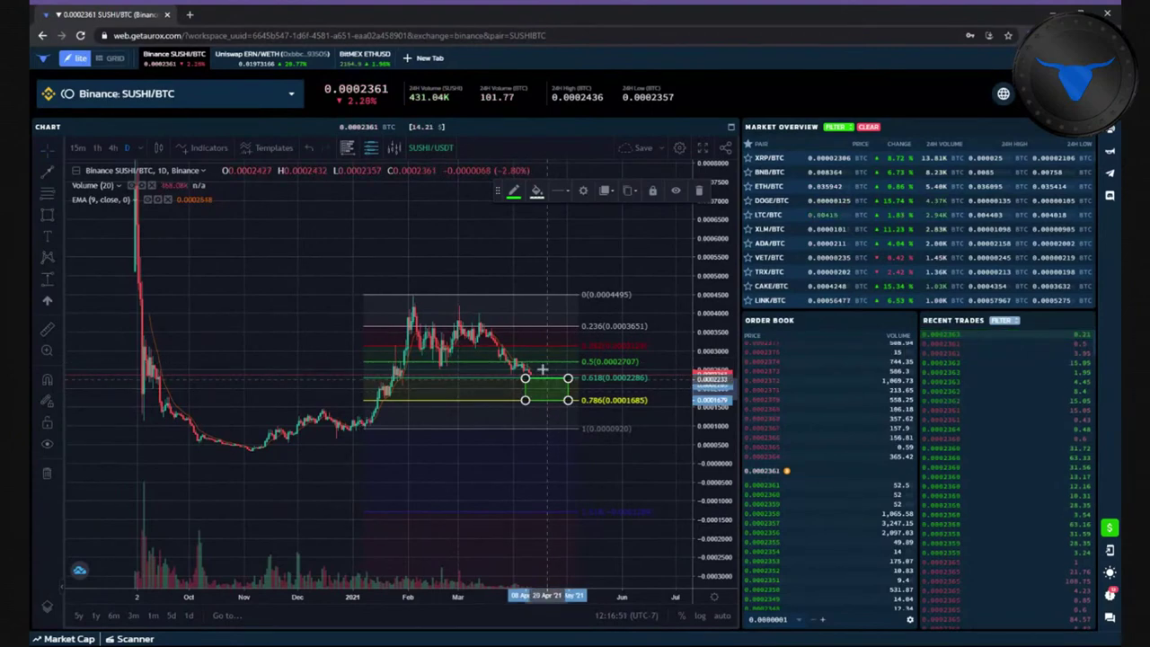
- Try the retracement's start at the late October 2020 low near 0.0000288 BTC, and return it to 7 January 2021 near 0.000084 BTC
{"action": "left_click", "coordinate": [50, 158]}
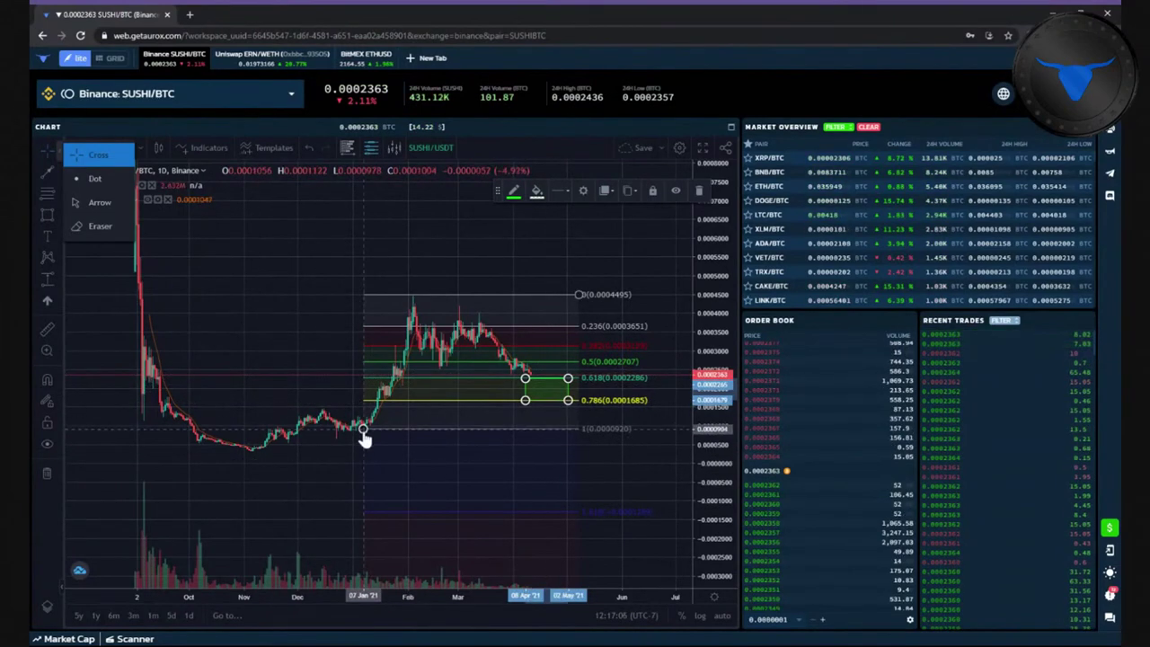
{"action": "left_click_drag", "start_coordinate": [363, 435], "coordinate": [240, 452]}
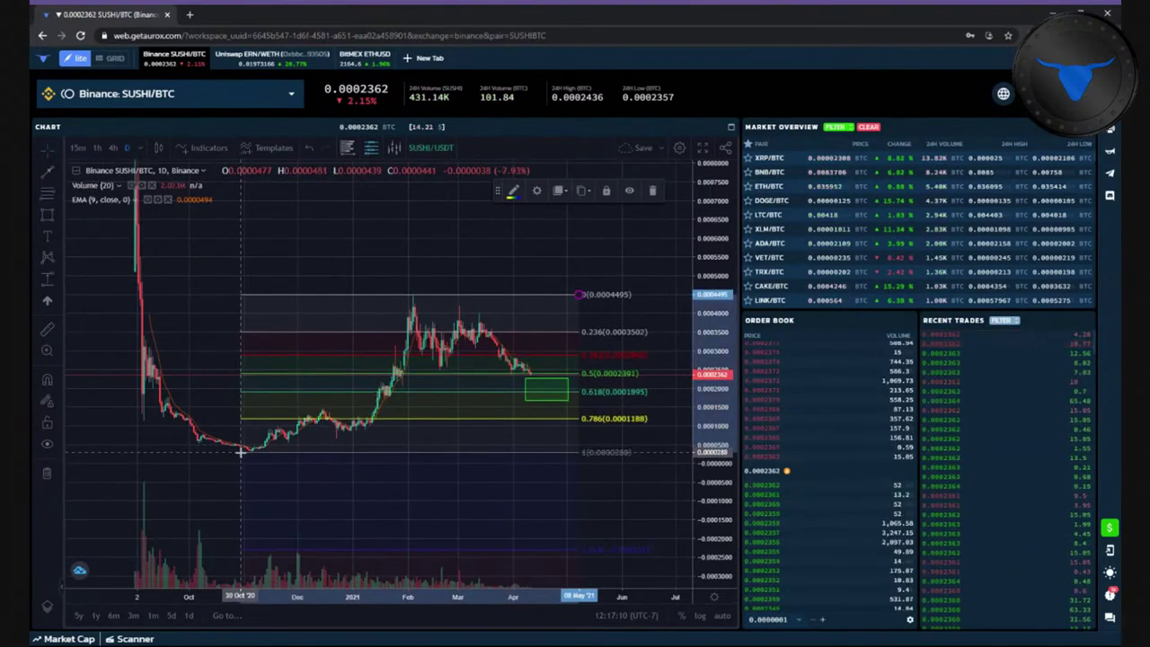
{"action": "left_click_drag", "start_coordinate": [240, 452], "coordinate": [243, 452]}
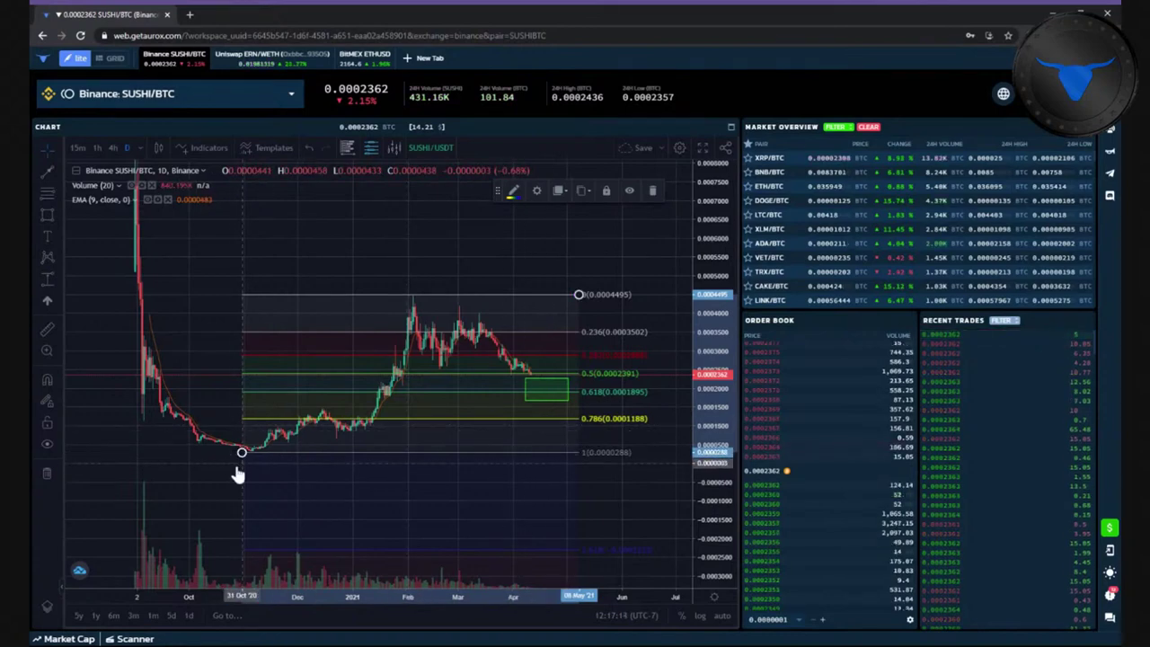
{"action": "left_click_drag", "start_coordinate": [243, 453], "coordinate": [363, 431]}
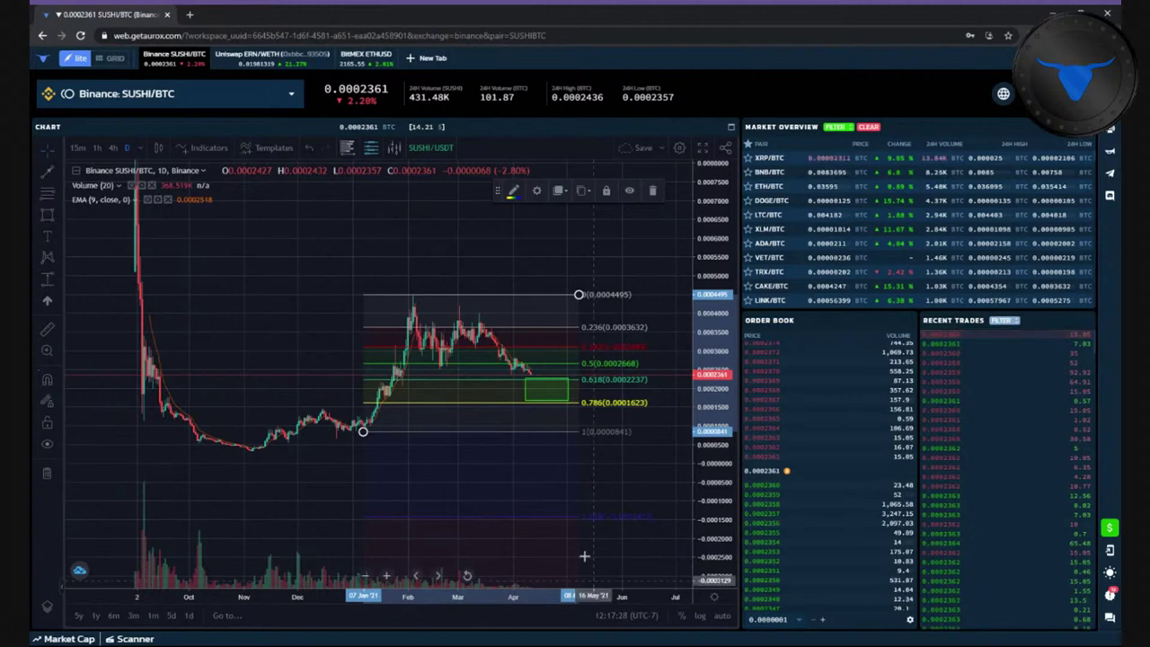
- Re-anchor the Fibonacci retracement from the late February 2021 high at about 0.000416 BTC down to about 0.000231 BTC near the latest candles
{"action": "left_click", "coordinate": [114, 615]}
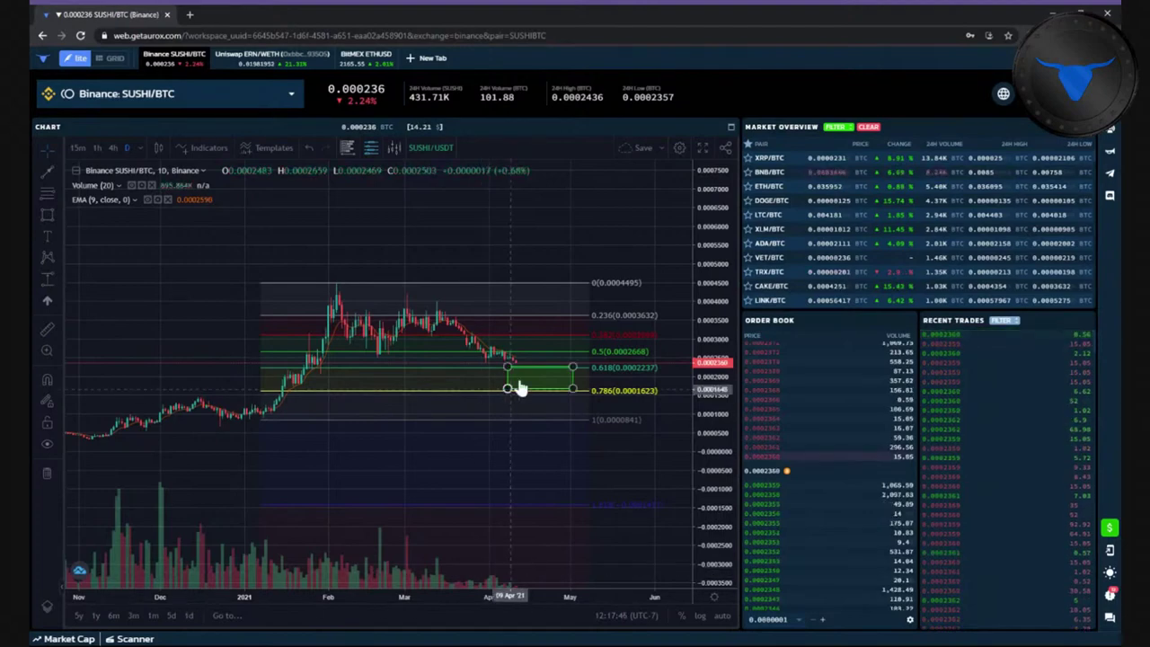
{"action": "scroll", "coordinate": [647, 221], "scroll_direction": "down", "scroll_amount": 2}
{"action": "left_click_drag", "start_coordinate": [647, 221], "coordinate": [526, 371]}
{"action": "left_click_drag", "start_coordinate": [259, 429], "coordinate": [289, 286]}
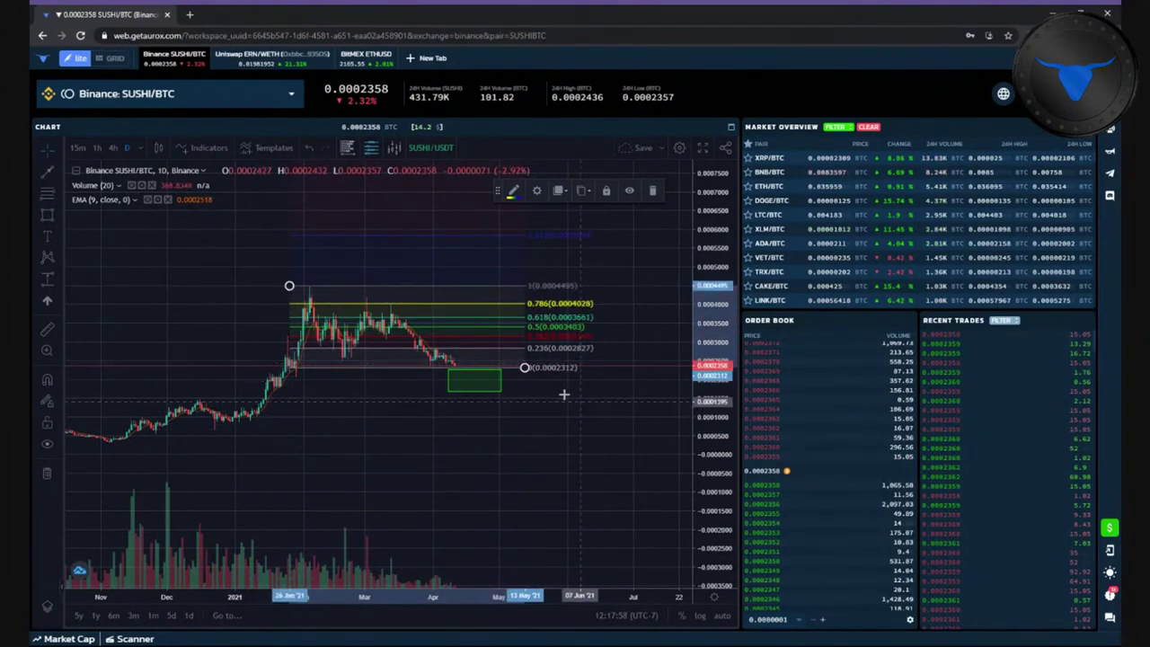
{"action": "left_click_drag", "start_coordinate": [289, 286], "coordinate": [353, 298]}
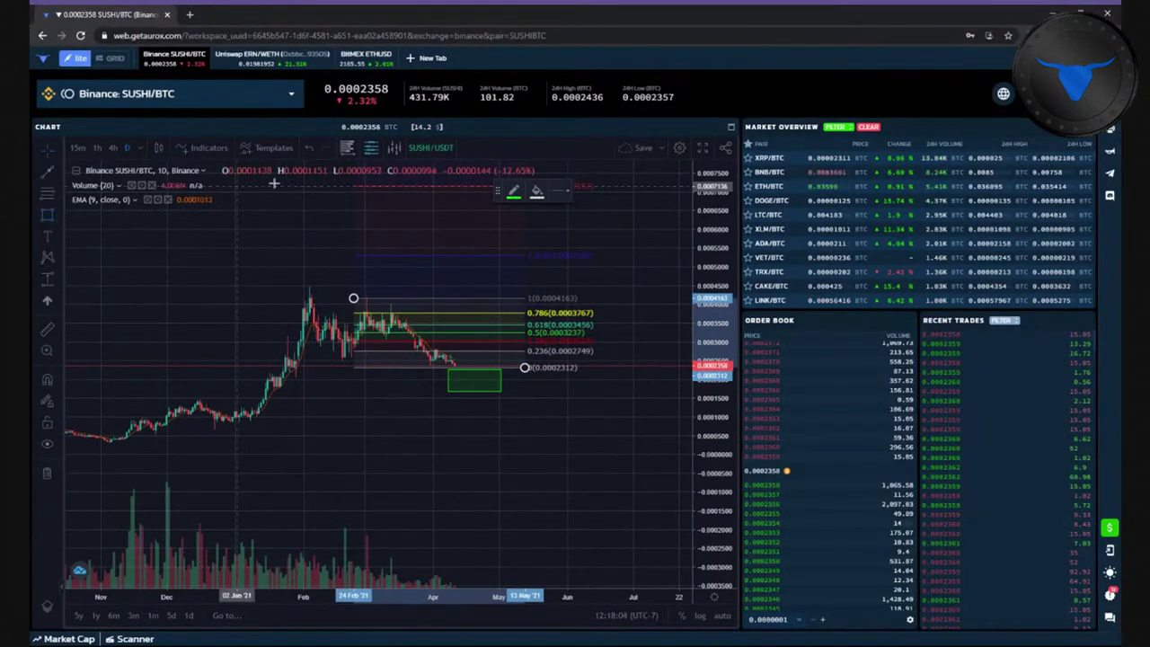
- Draw a rectangle between the 0.618 and 0.786 levels, spanning about 15 April to 8 May 2021, and colour it red
{"action": "left_click", "coordinate": [536, 190]}
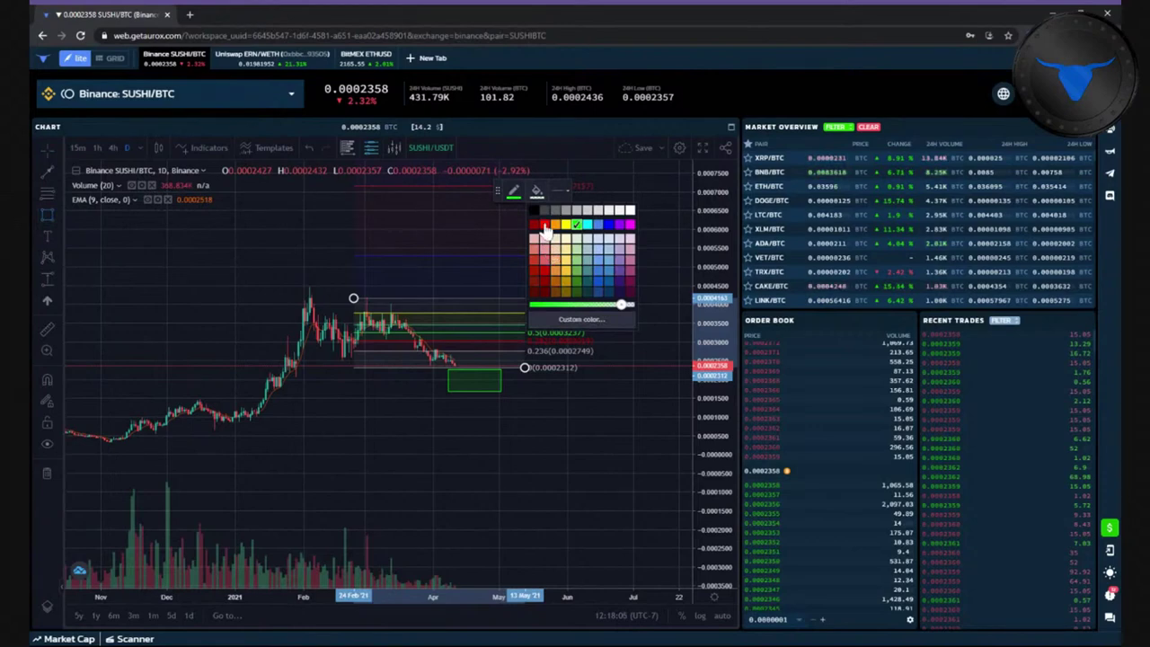
{"action": "left_click", "coordinate": [542, 224]}
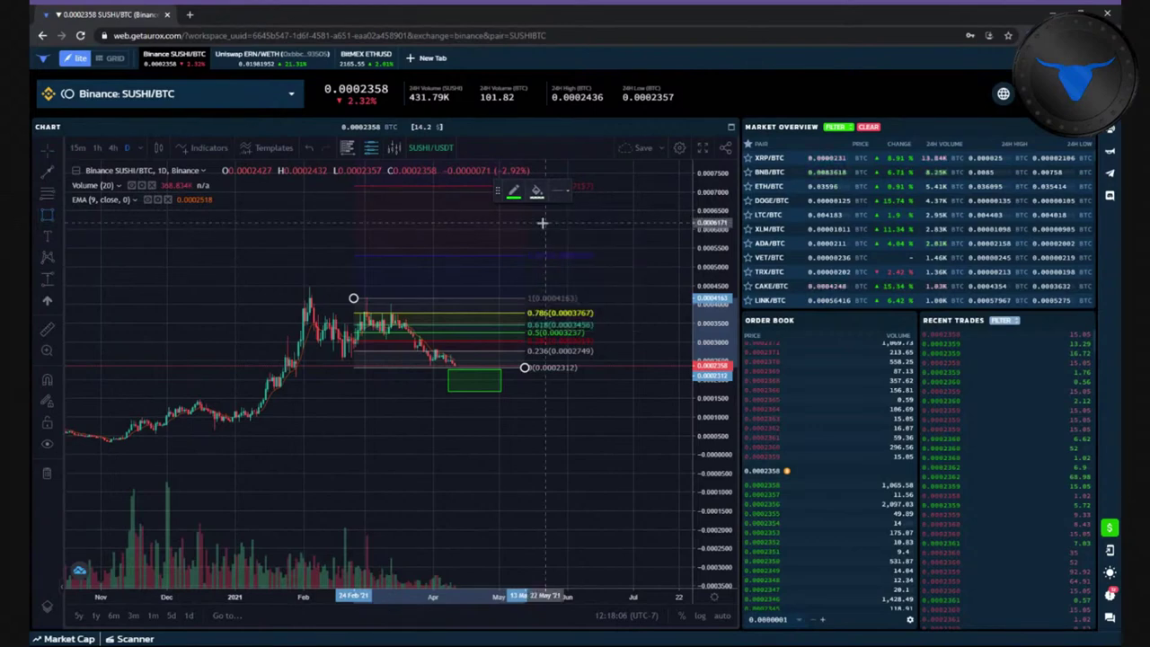
{"action": "mouse_move", "coordinate": [464, 313]}
{"action": "left_mouse_down"}
{"action": "mouse_move", "coordinate": [522, 226]}
{"action": "mouse_move", "coordinate": [512, 326]}
{"action": "left_mouse_up"}
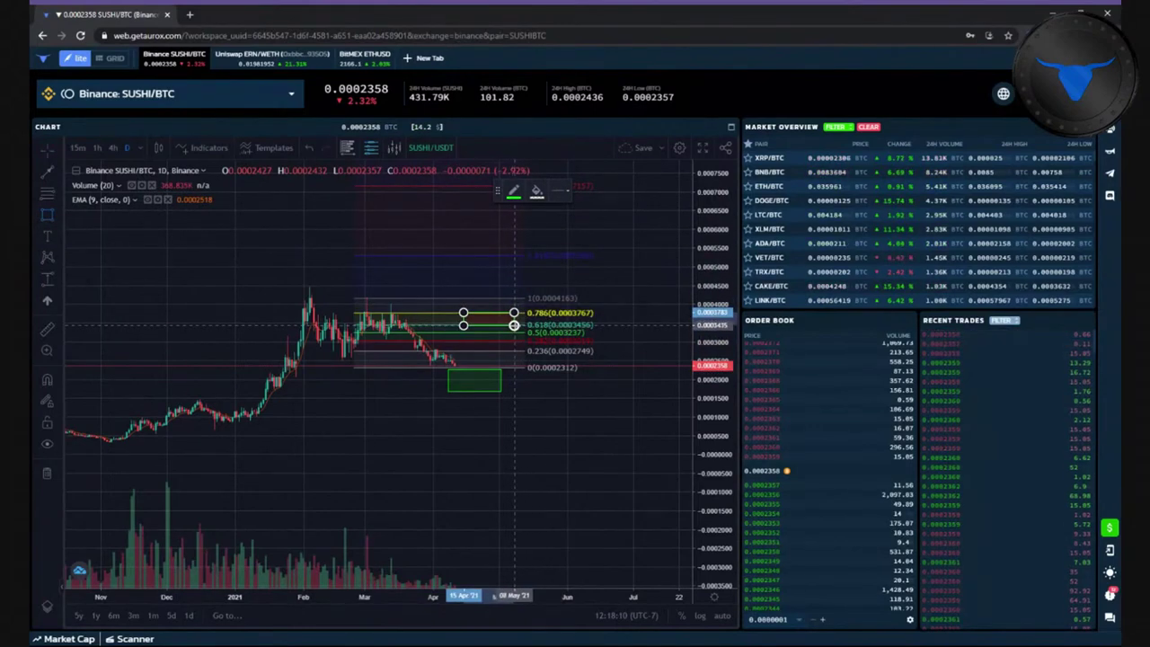
{"action": "left_click", "coordinate": [536, 190]}
{"action": "left_click", "coordinate": [543, 224]}
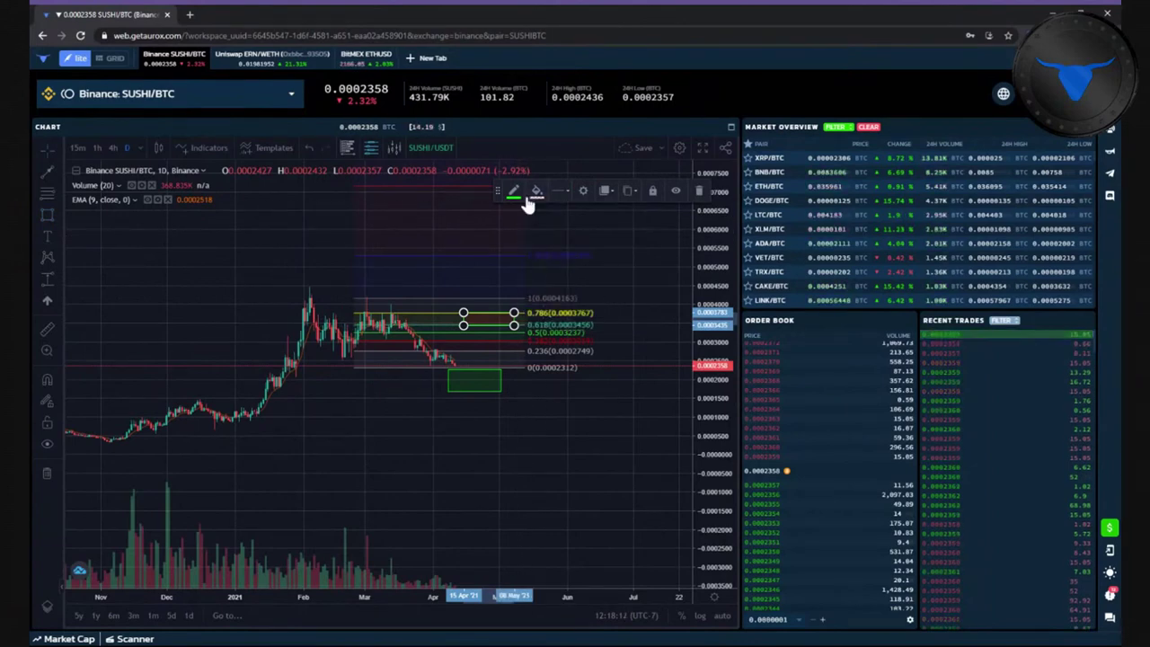
{"action": "left_click", "coordinate": [536, 191]}
{"action": "left_click", "coordinate": [537, 191]}
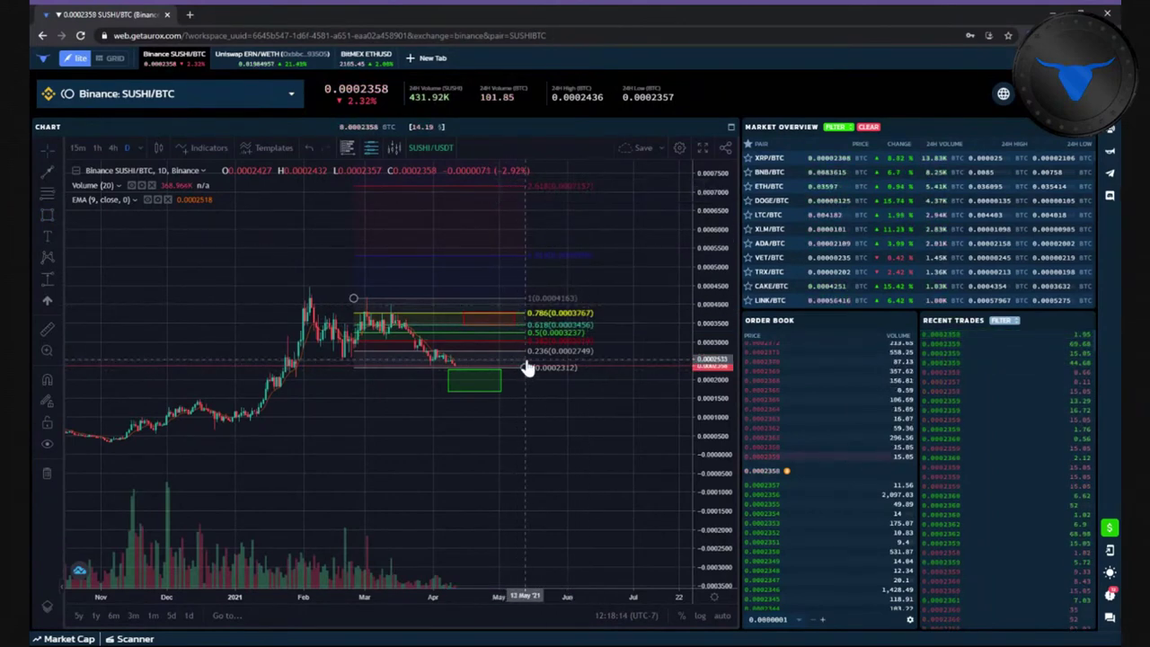
- Remove the Fibonacci retracement from the SUSHI/BTC chart
{"action": "right_click", "coordinate": [522, 367]}
{"action": "left_click", "coordinate": [561, 508]}
{"action": "left_click_drag", "start_coordinate": [463, 313], "coordinate": [514, 326]}
{"action": "left_click", "coordinate": [565, 319]}
- Add the text label "take profit area" and position it just above the red rectangle
{"action": "left_click", "coordinate": [47, 237]}
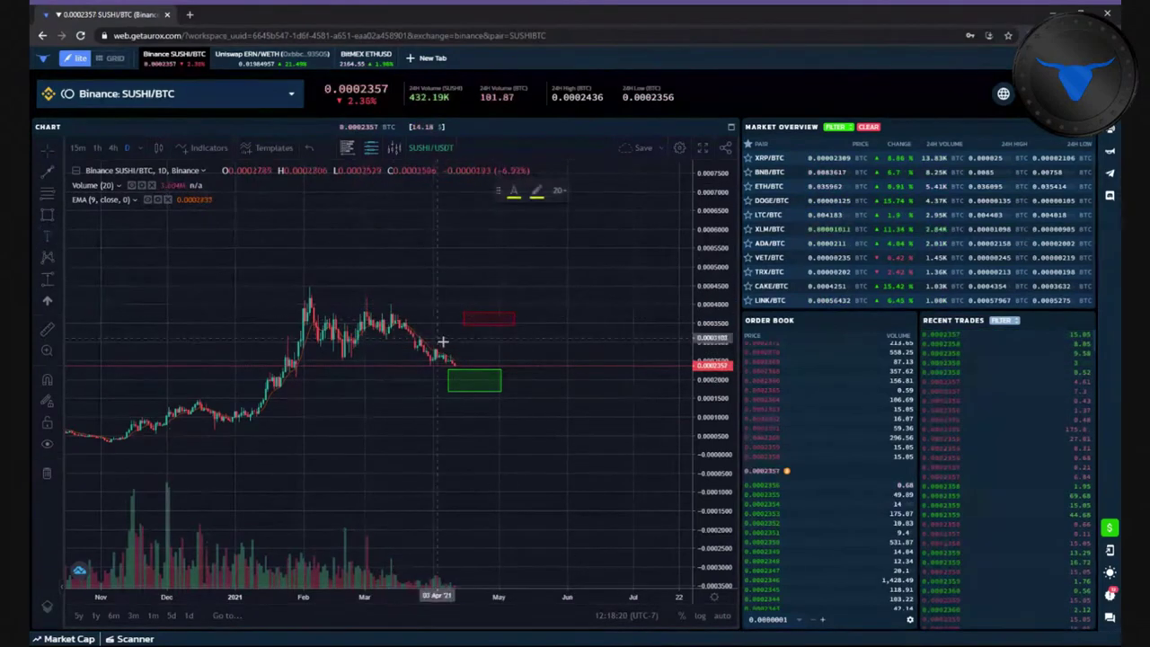
{"action": "left_click", "coordinate": [534, 299]}
{"action": "type", "text": "take profit area"}
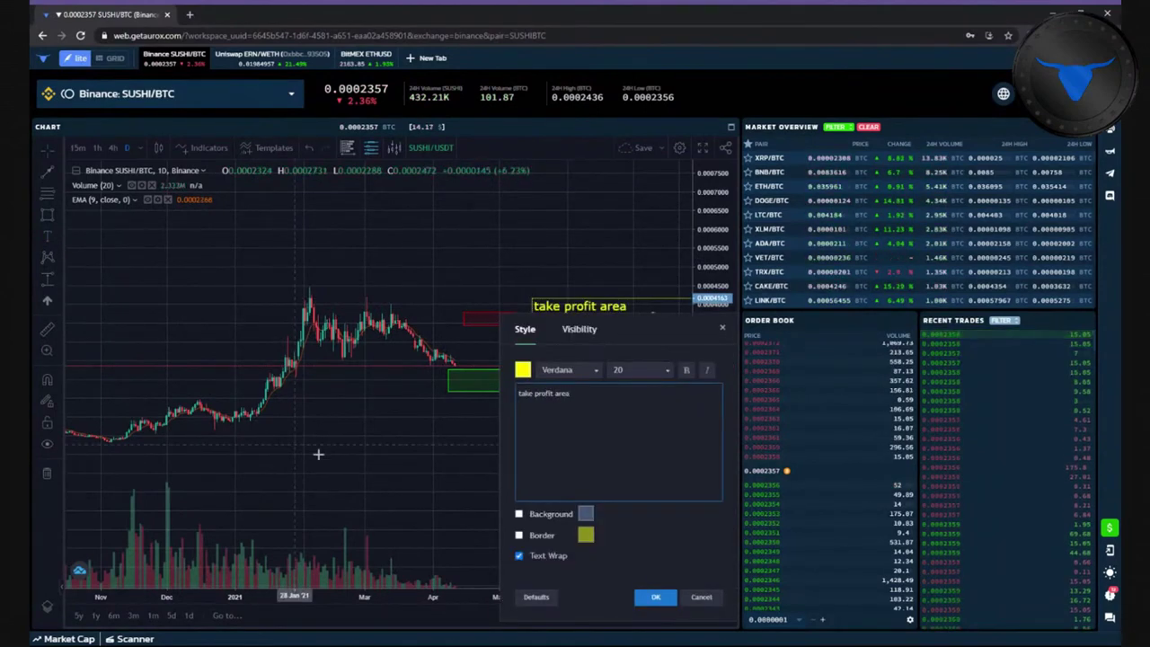
{"action": "left_click", "coordinate": [655, 597]}
{"action": "left_click_drag", "start_coordinate": [582, 306], "coordinate": [498, 297]}
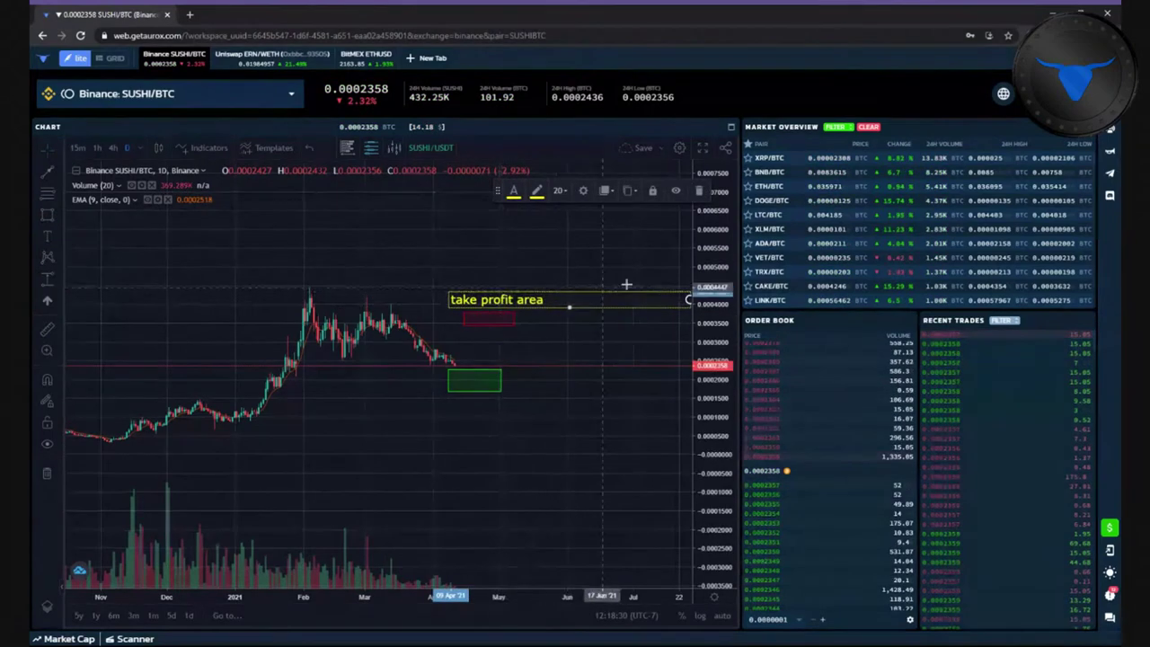
{"action": "left_click", "coordinate": [494, 452]}
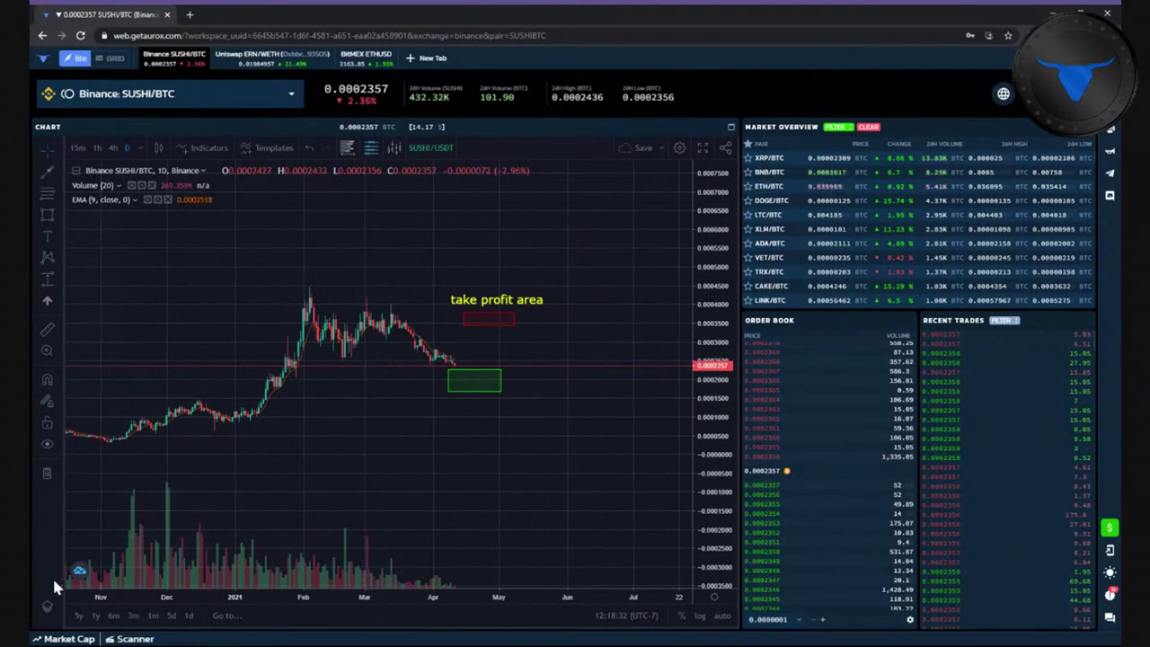